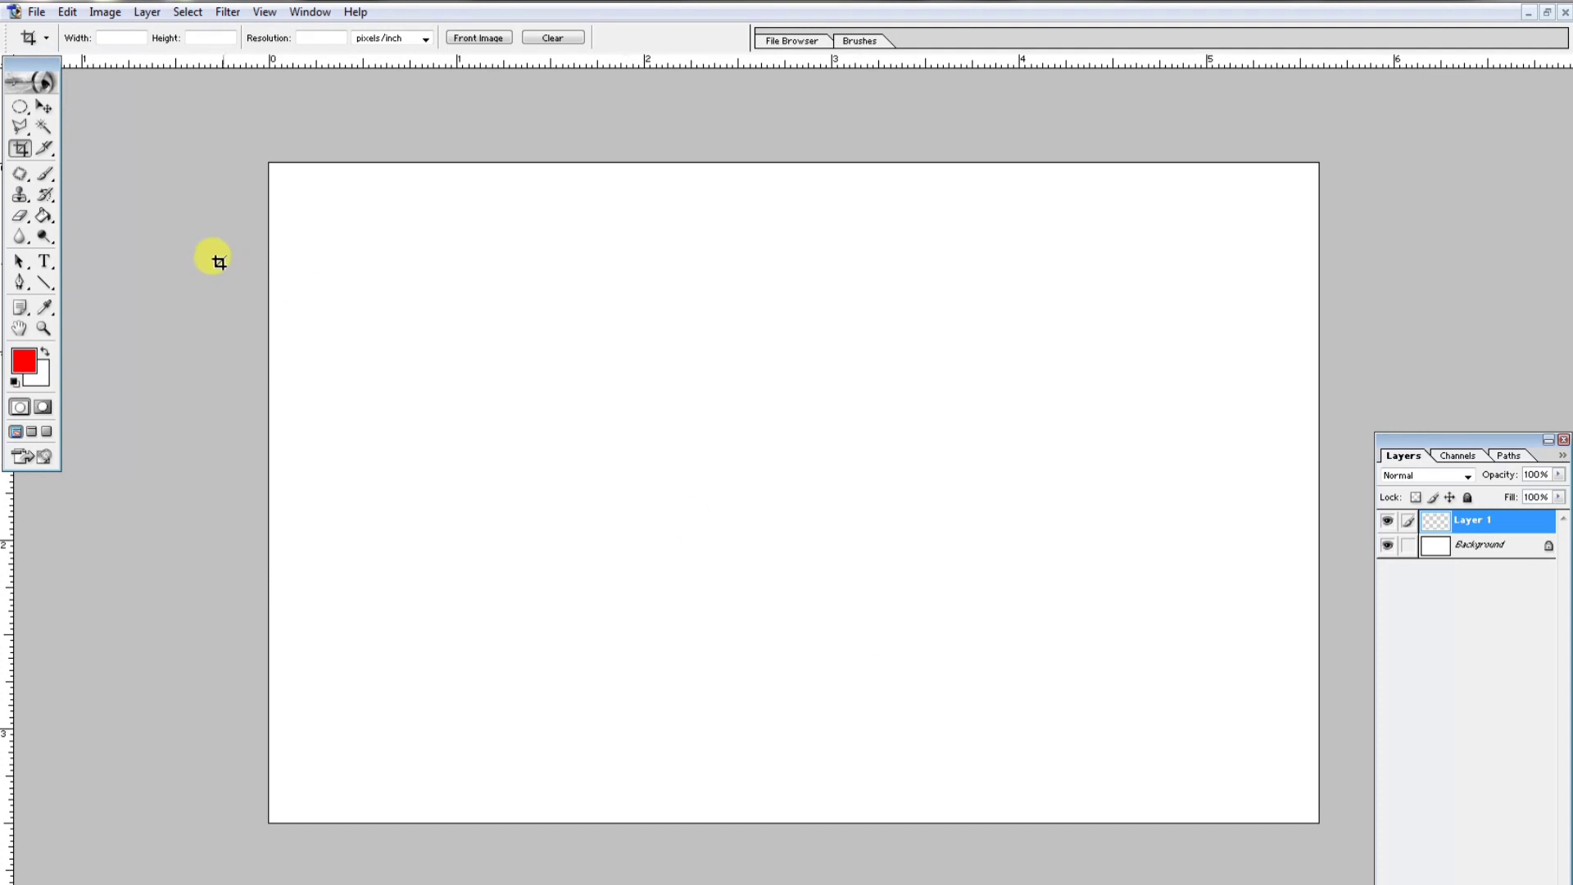
- Open the 3D Transform filter on the empty layer and draw a cube wireframe in the preview
click(221, 11)
mouse_move(288, 256)
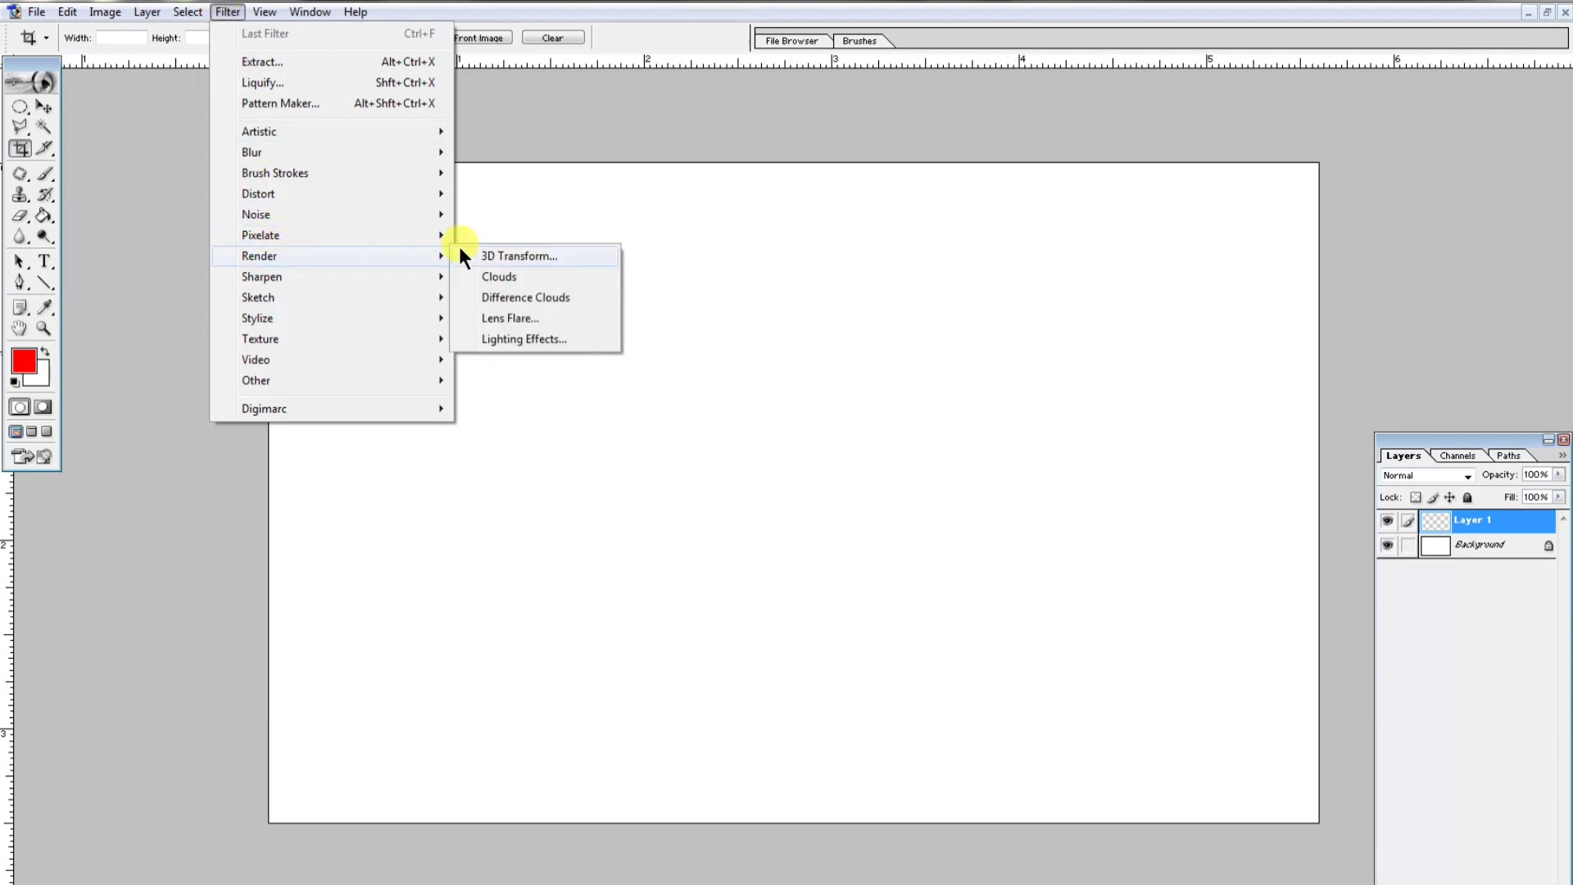
click(503, 256)
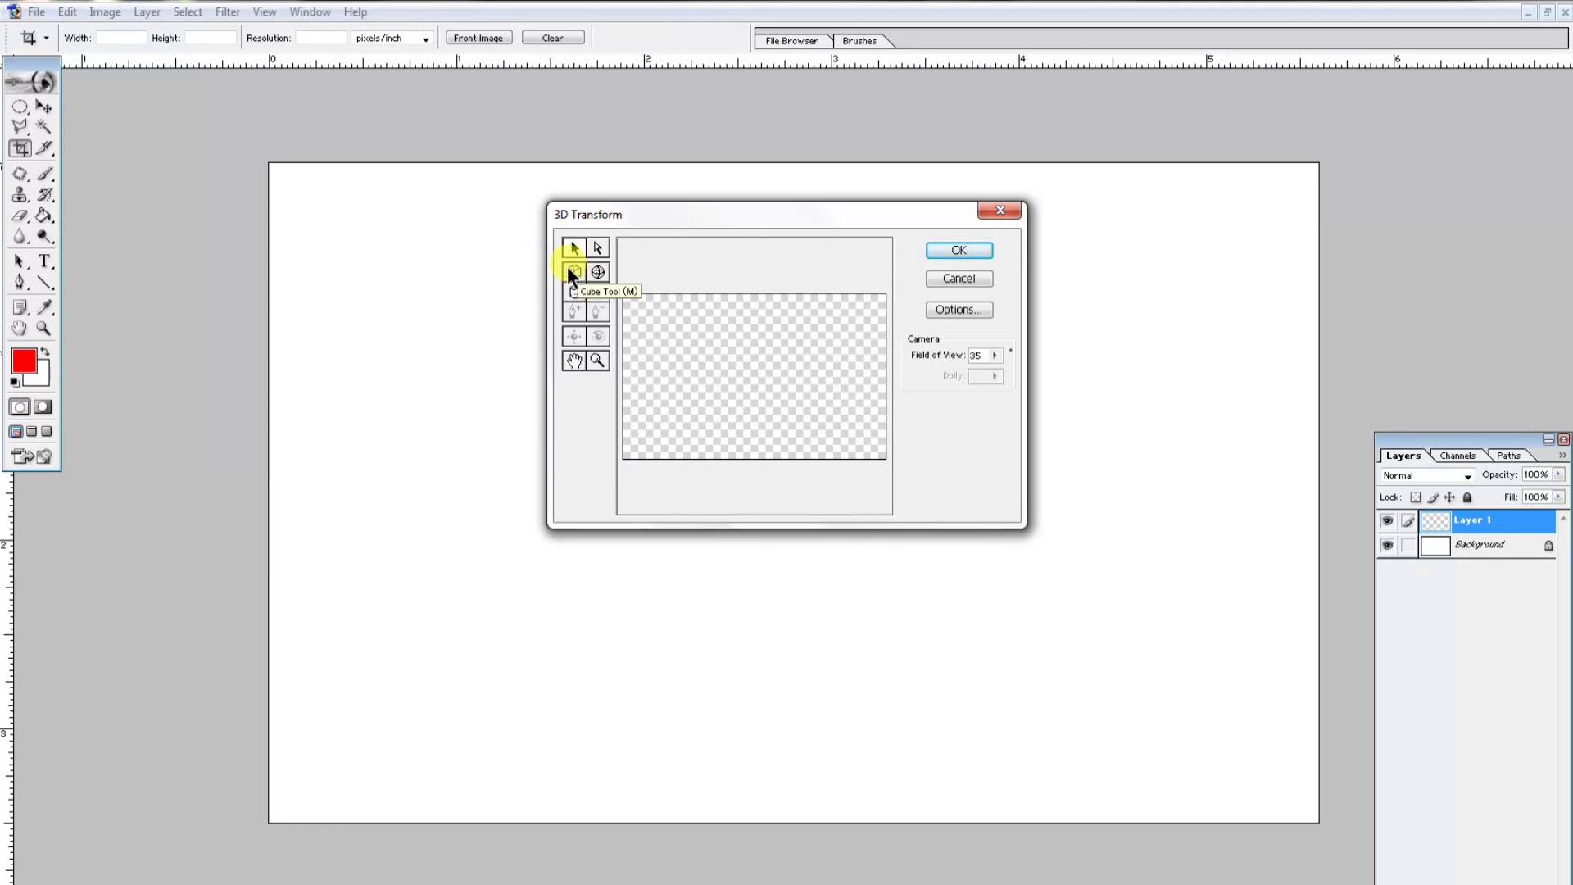
click(569, 270)
mouse_move(689, 318)
mouse_down()
mouse_move(801, 393)
mouse_move(846, 401)
mouse_move(799, 405)
mouse_up()
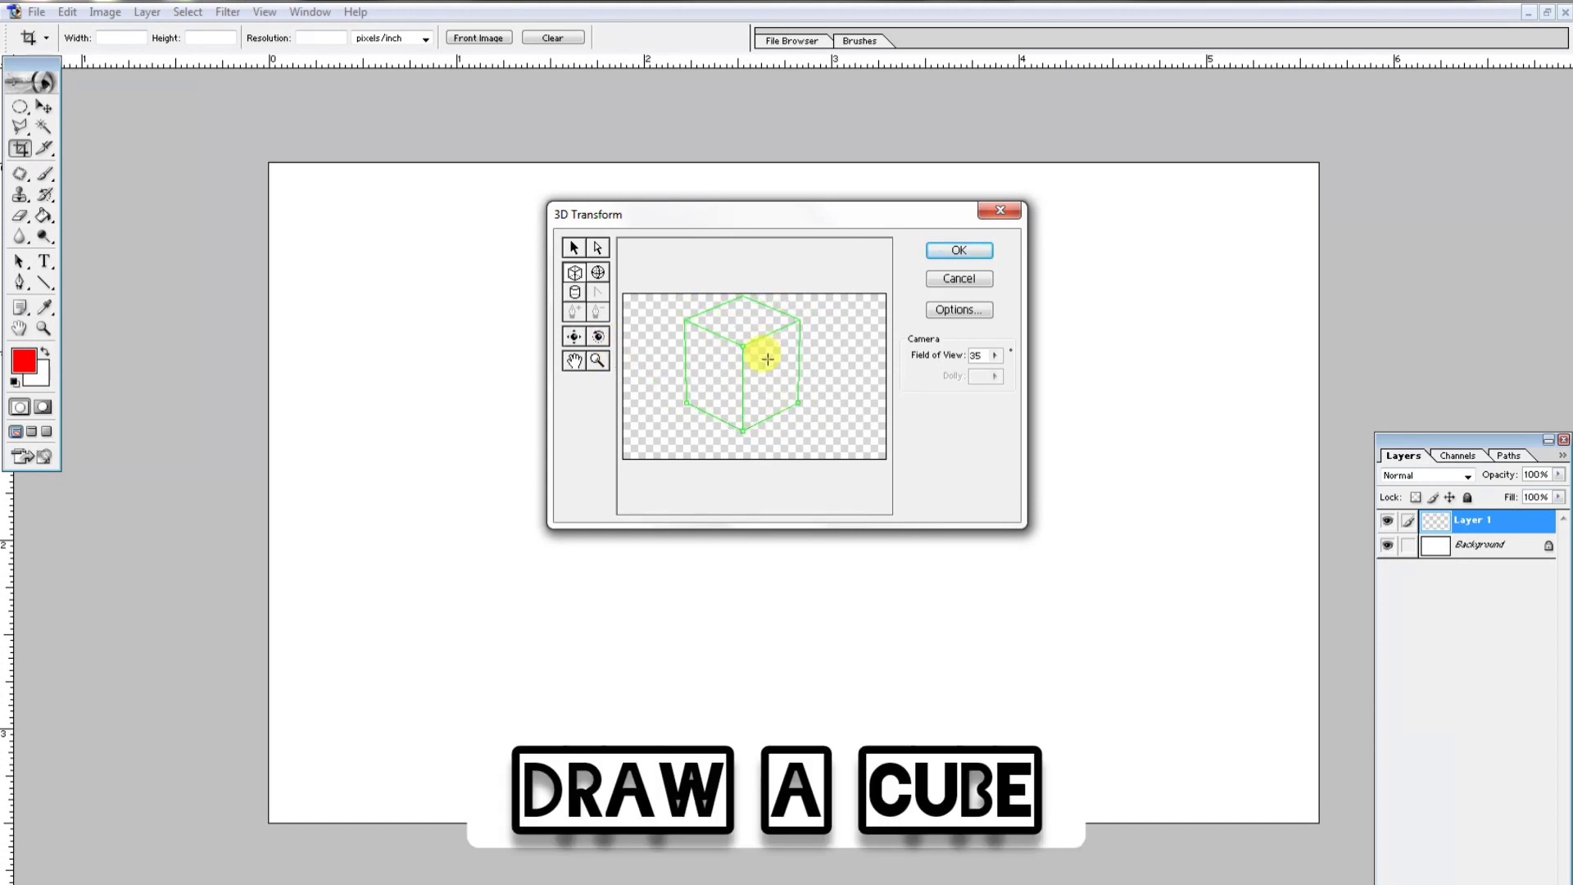
- Rotate the cube with the Trackball tool so its top and two sides show at an angle
click(598, 336)
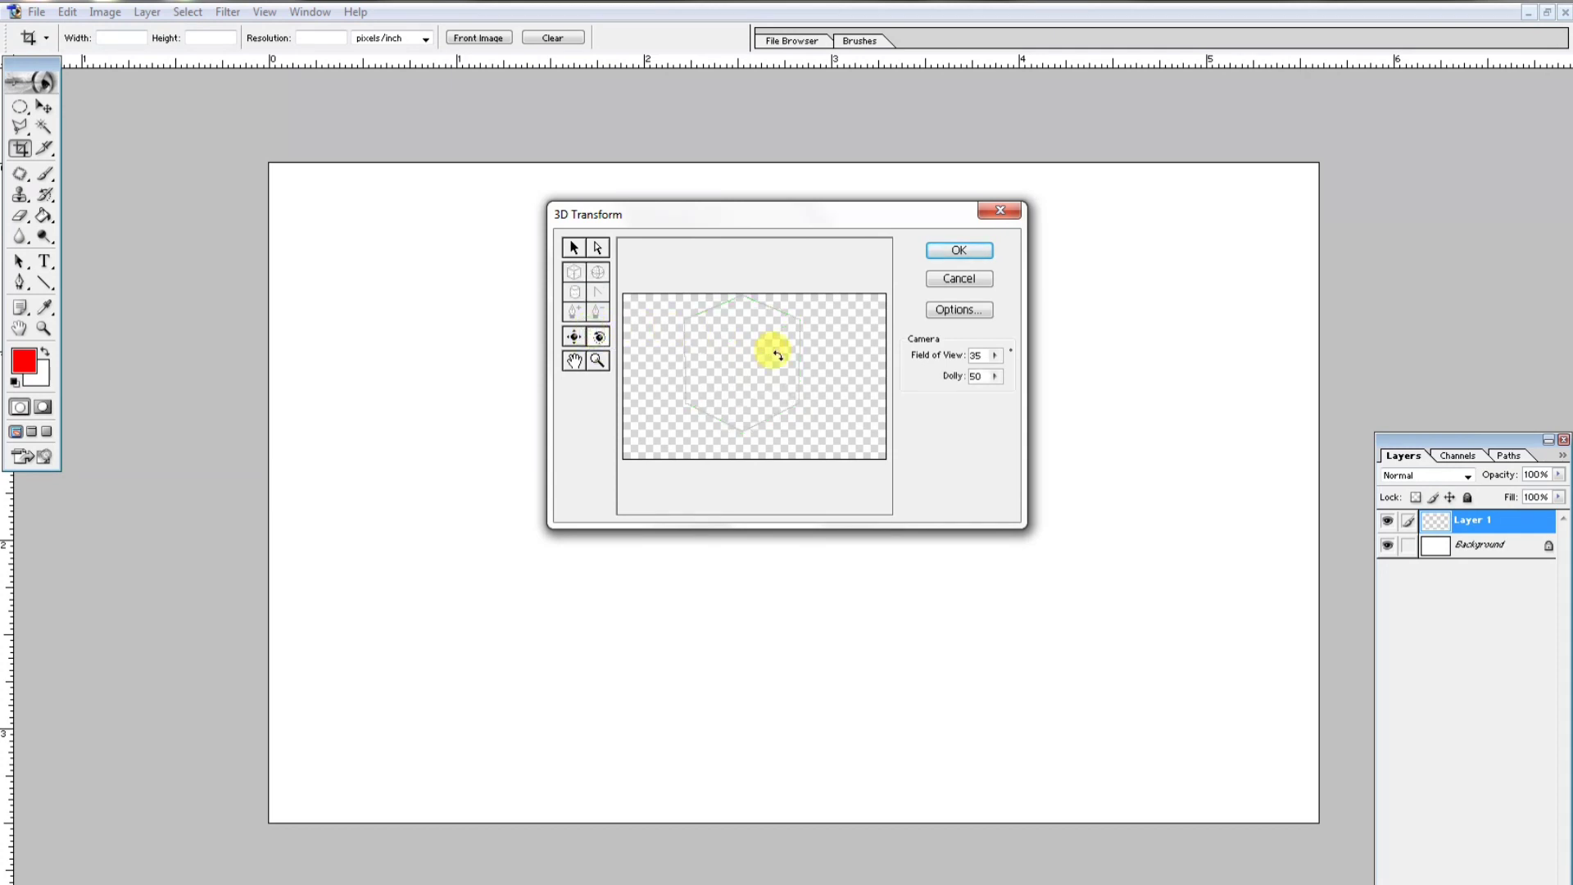
drag(785, 374, 812, 432)
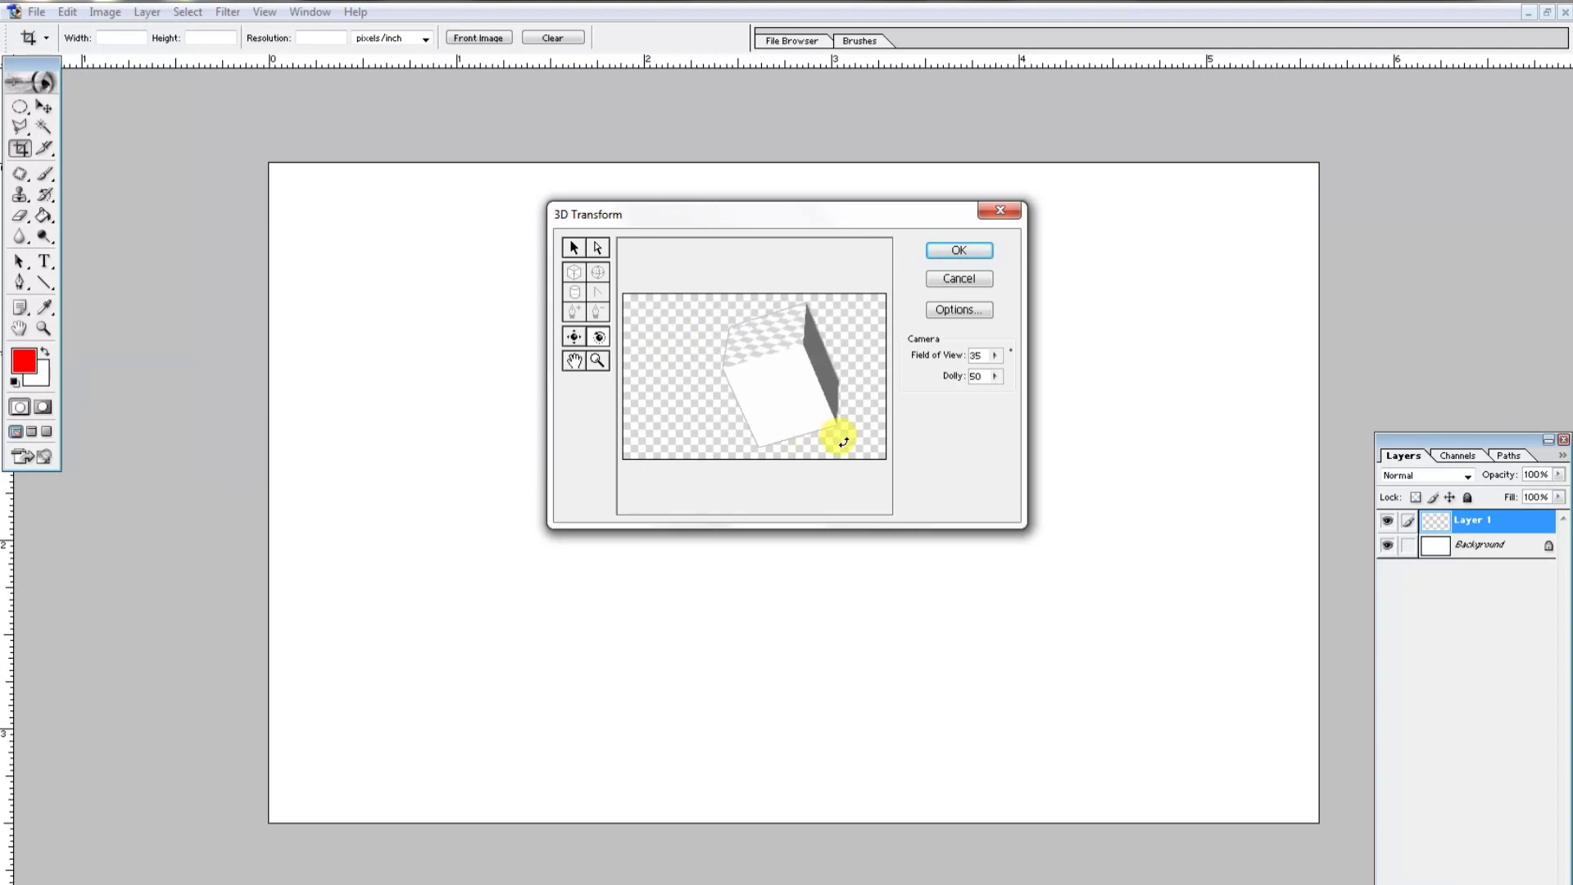
drag(849, 378, 813, 351)
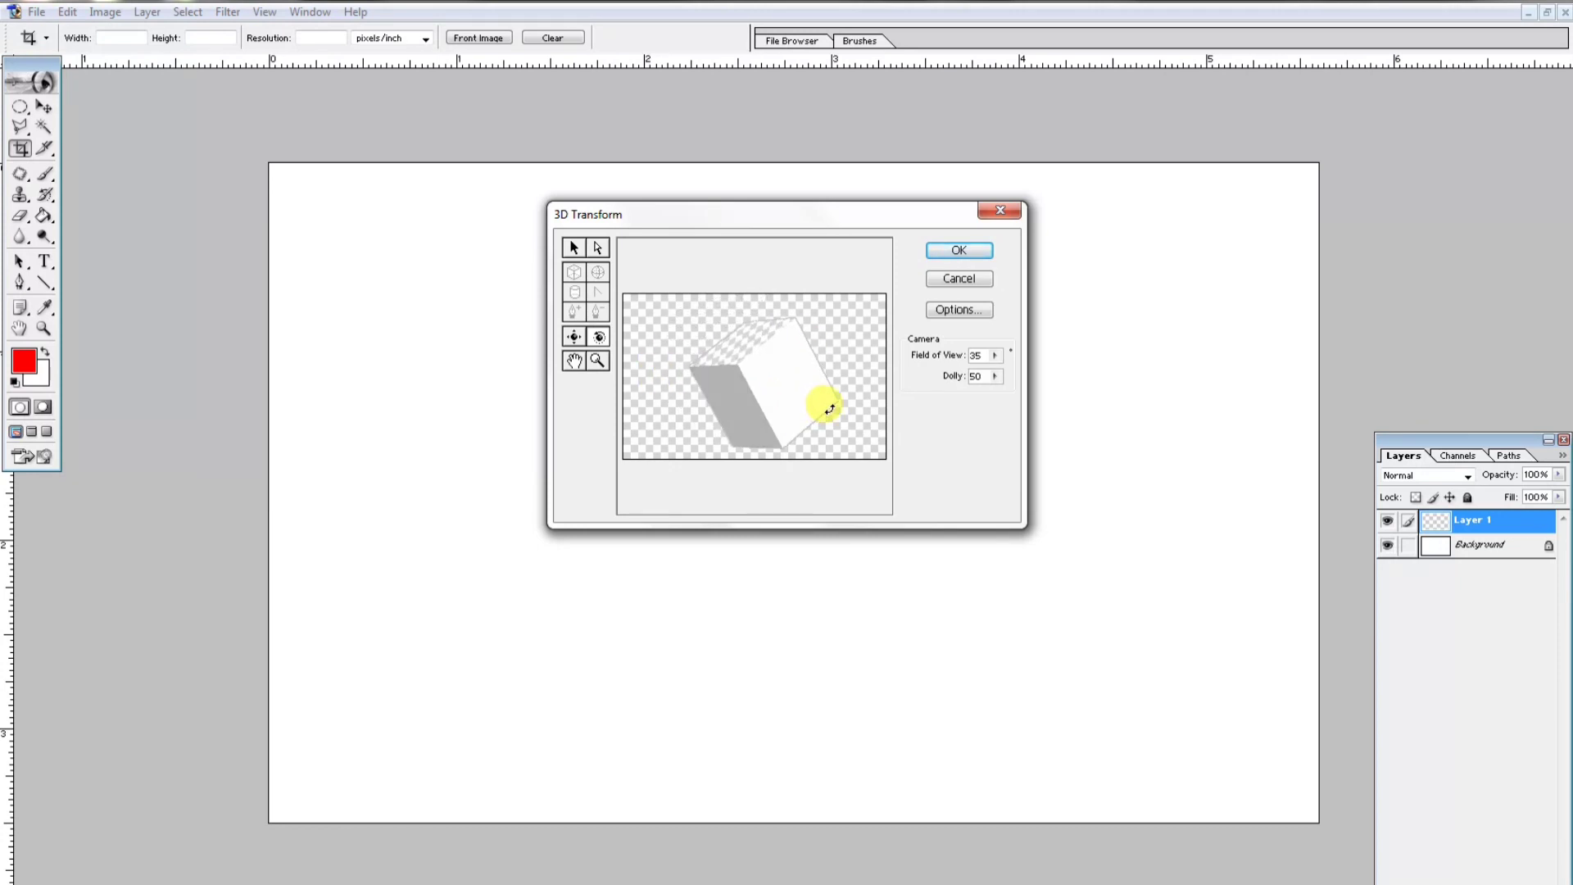
drag(829, 409, 741, 341)
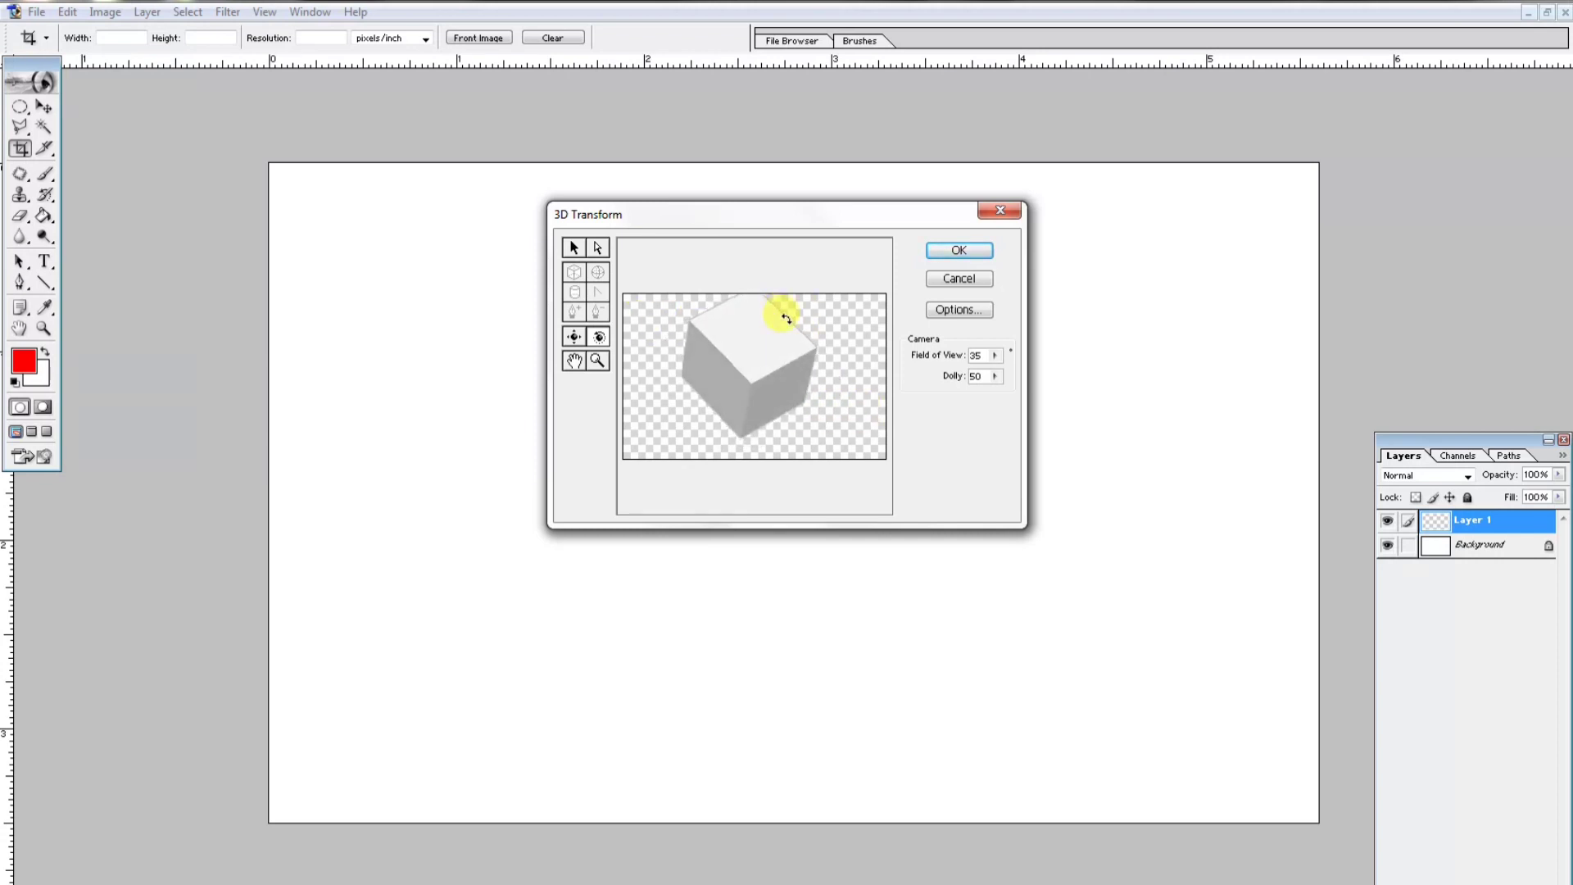
drag(746, 357, 752, 352)
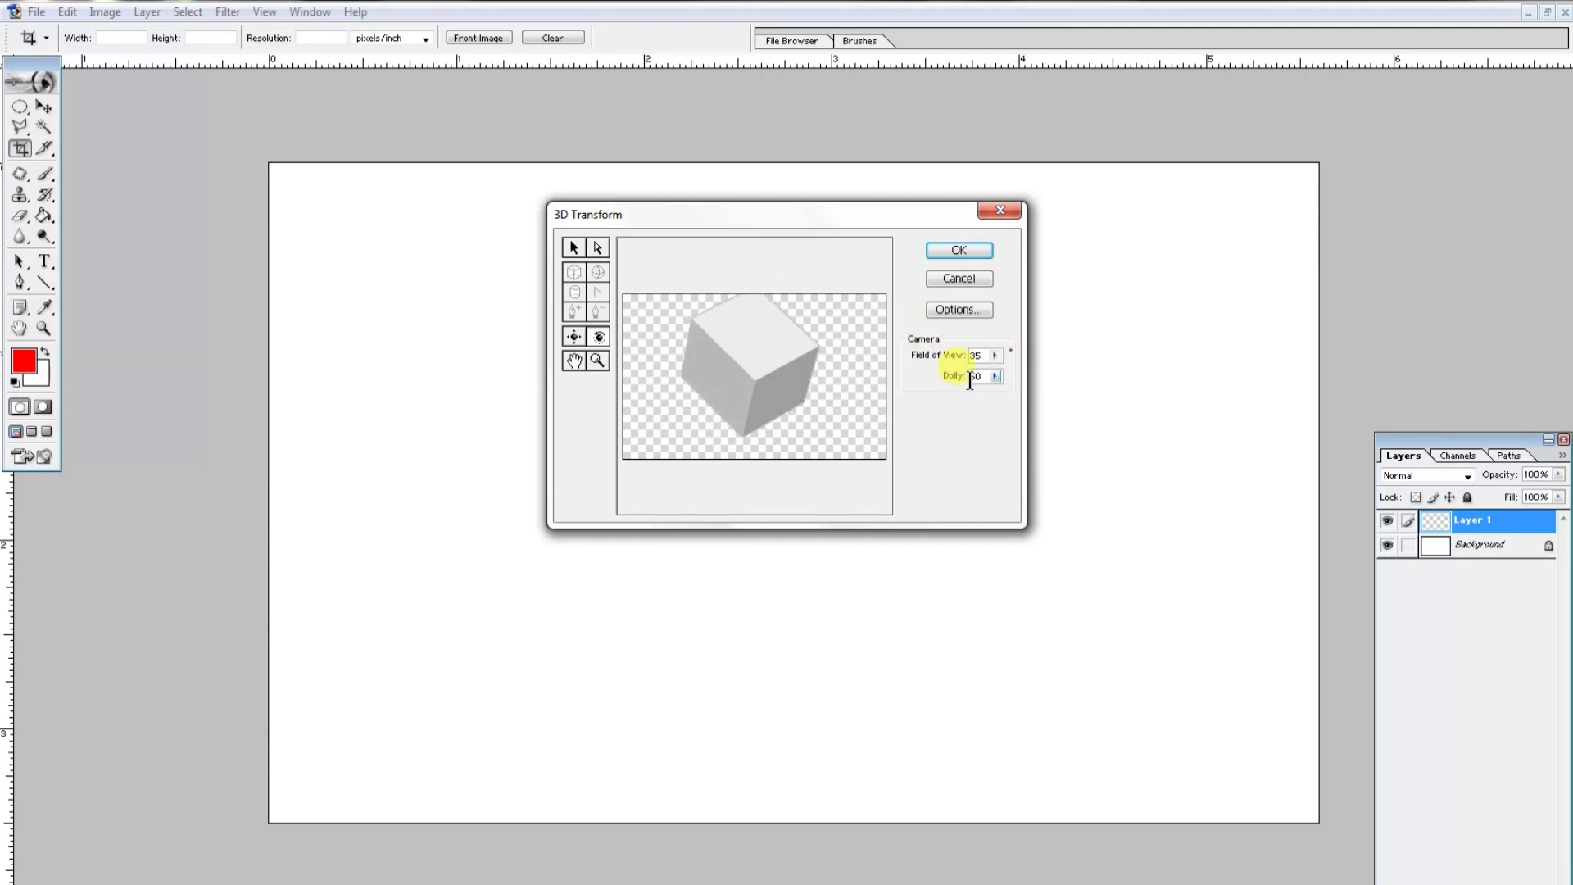
- Set the camera field of view to 38 and apply the 3D Transform
drag(994, 361, 938, 369)
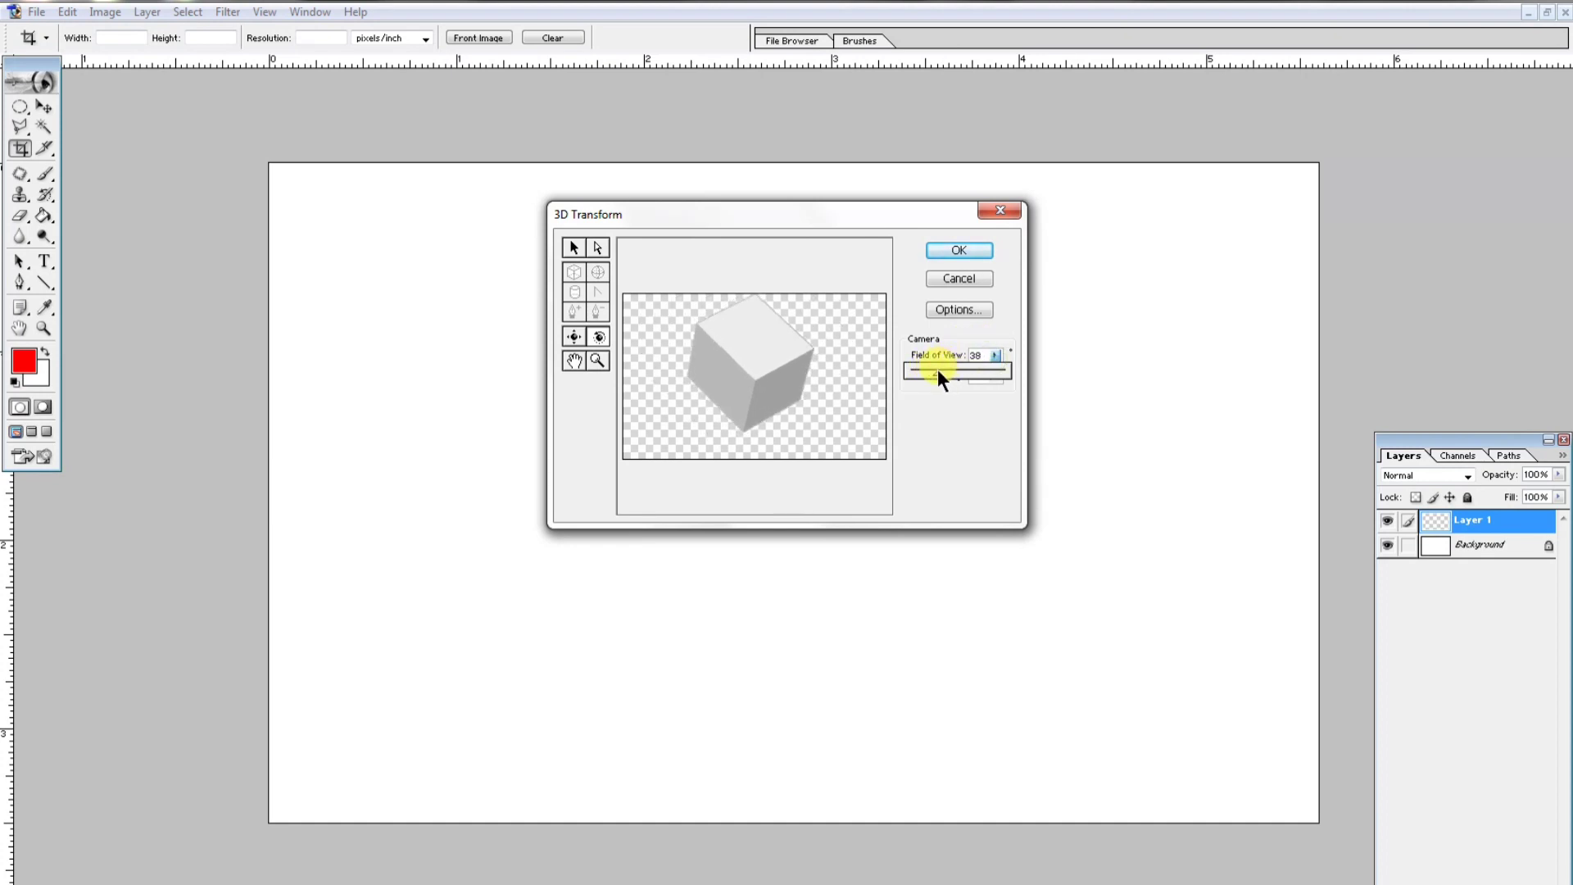
drag(933, 369, 941, 370)
click(967, 254)
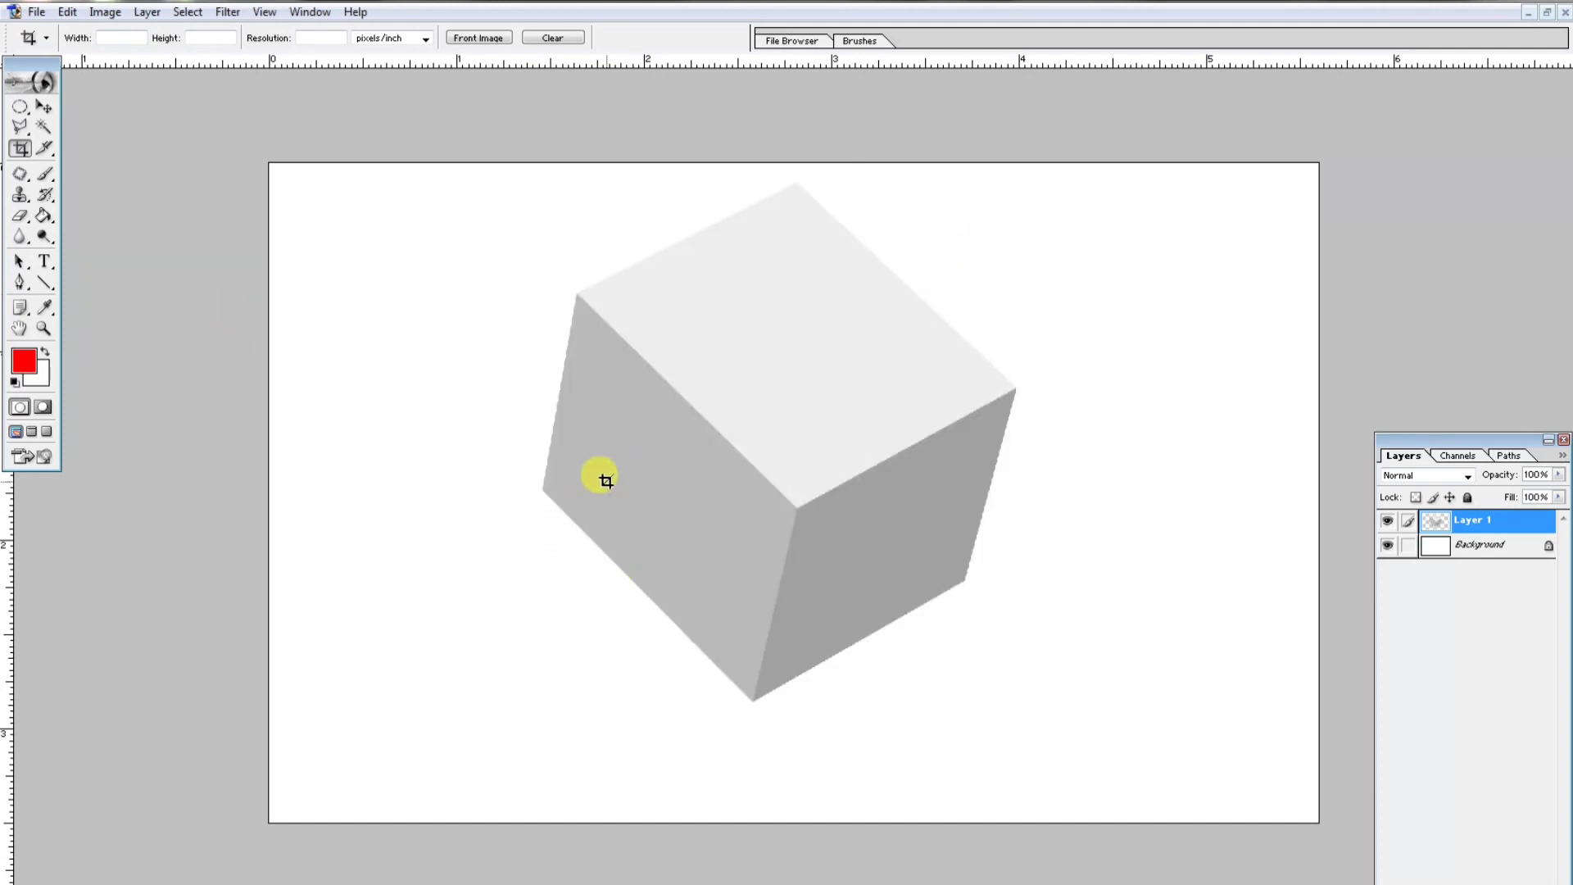
- Free-transform the cube layer, moving it down slightly and enlarging it to about 108%
click(46, 106)
key(ctrl+t)
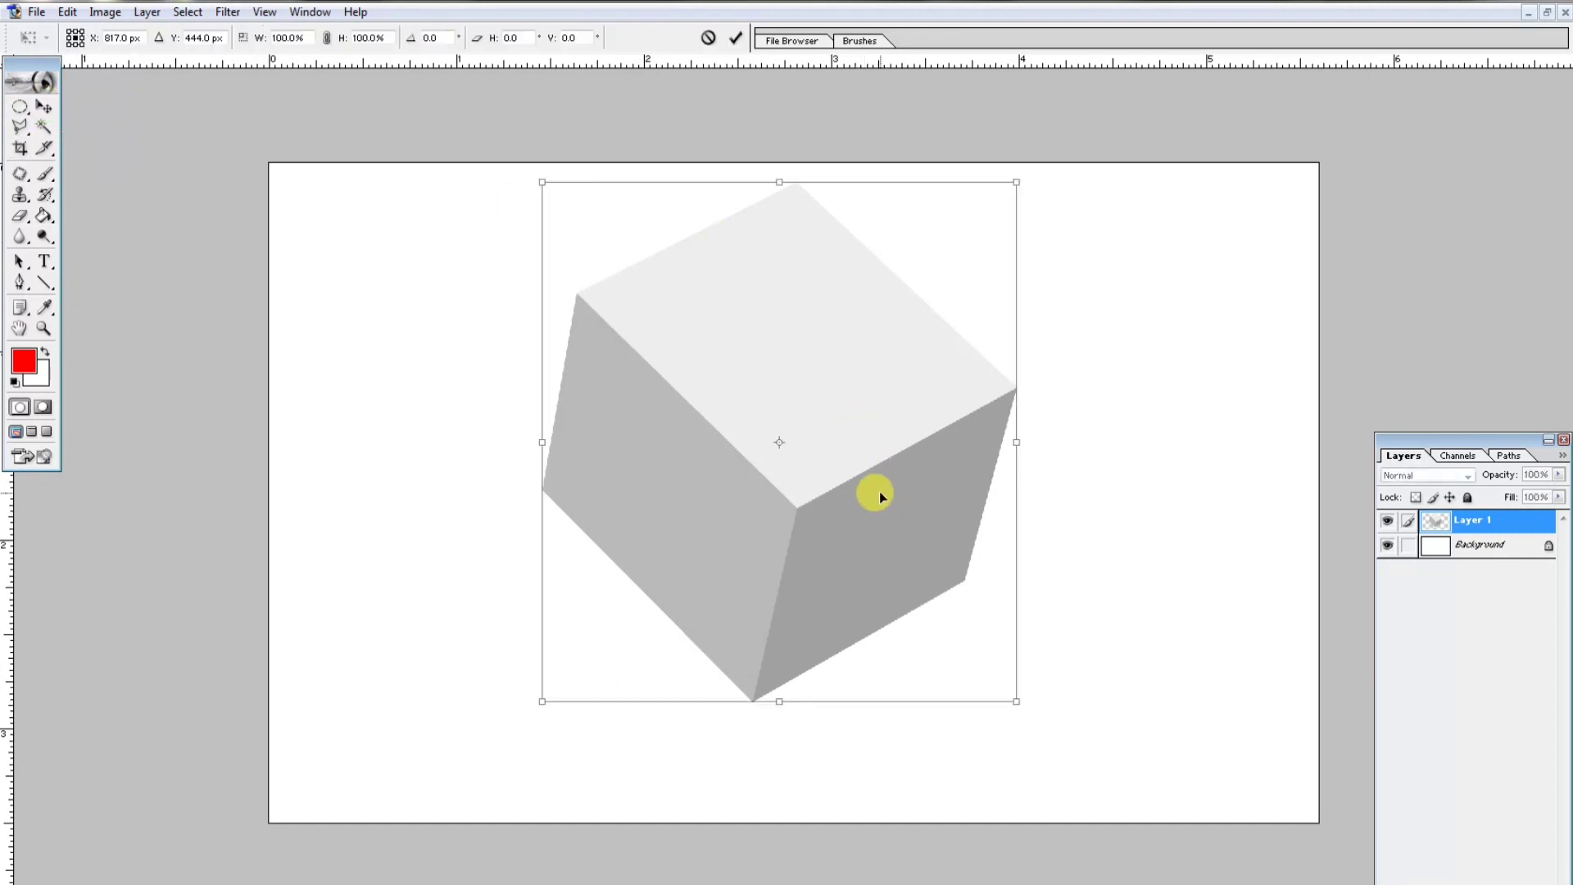
drag(863, 503, 859, 601)
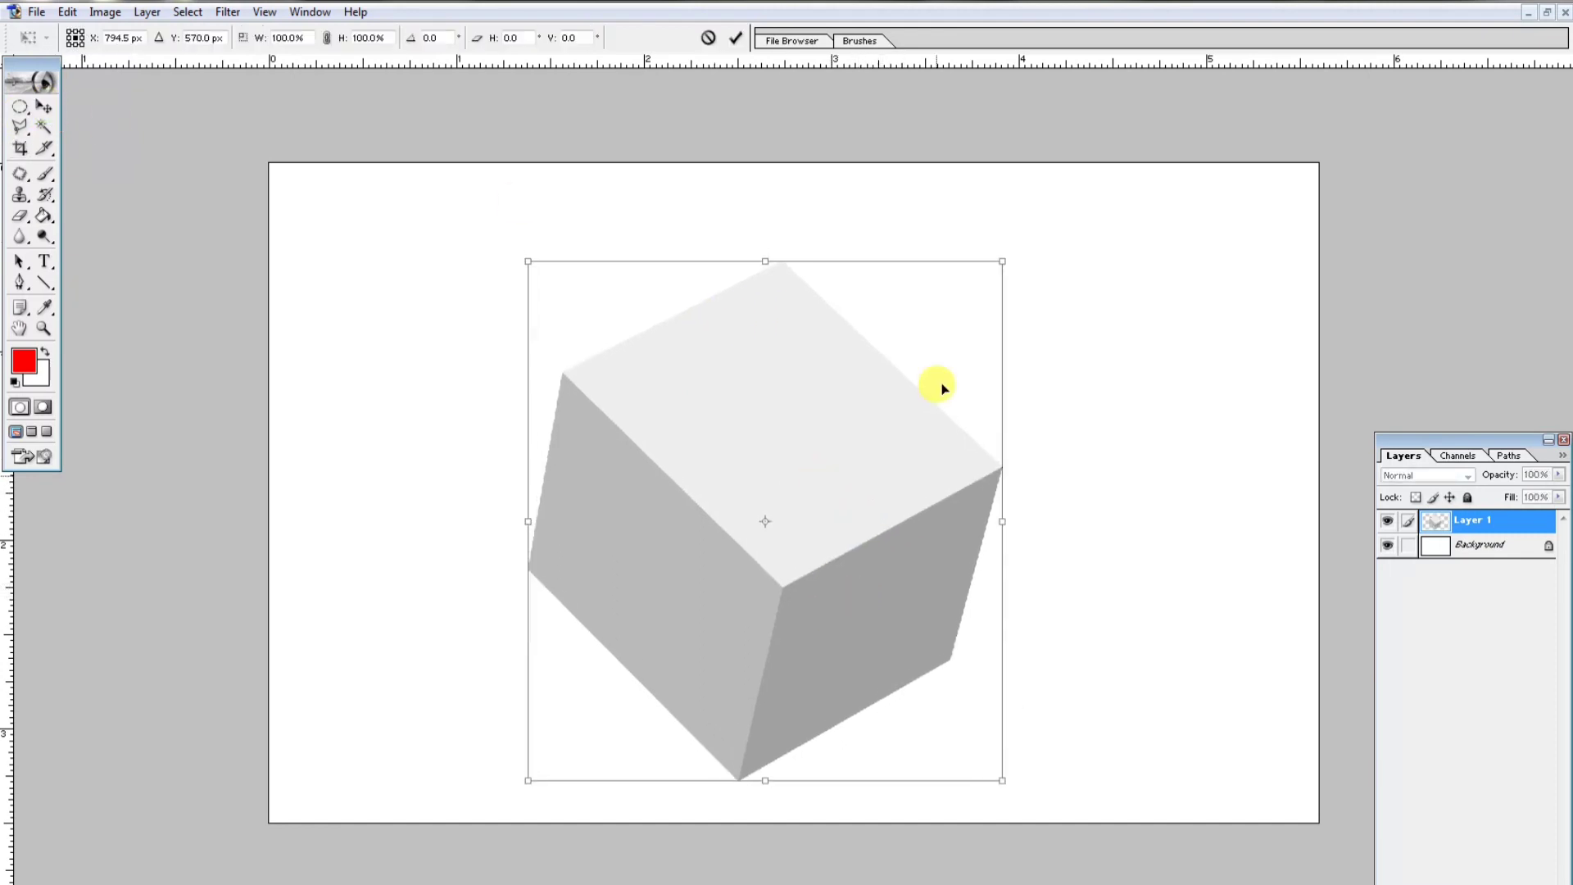
drag(1000, 258, 1043, 224)
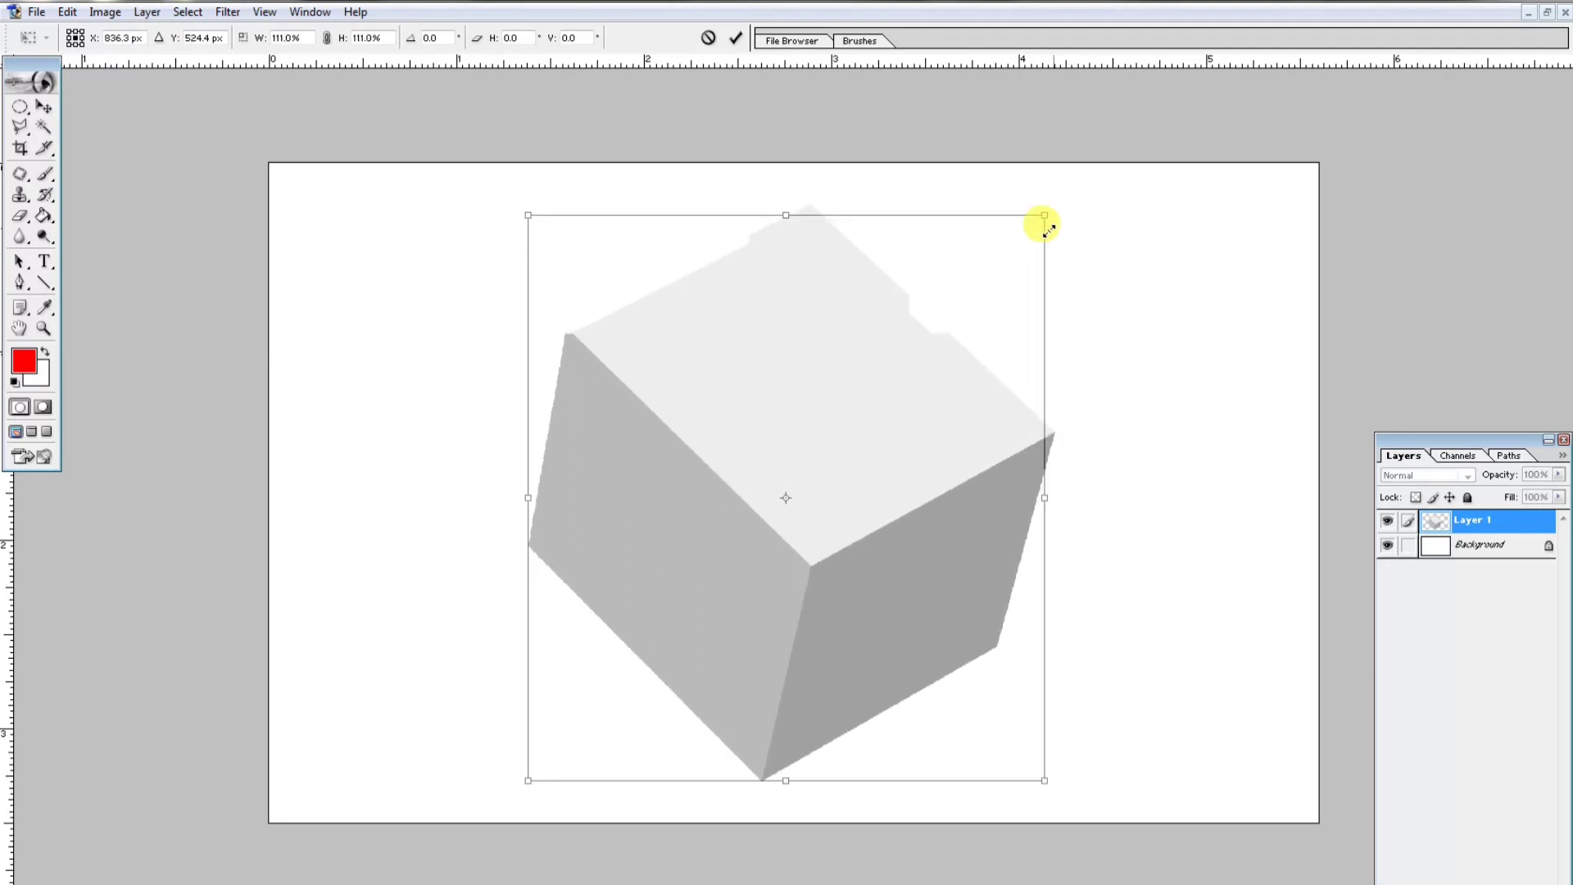
drag(964, 392, 959, 377)
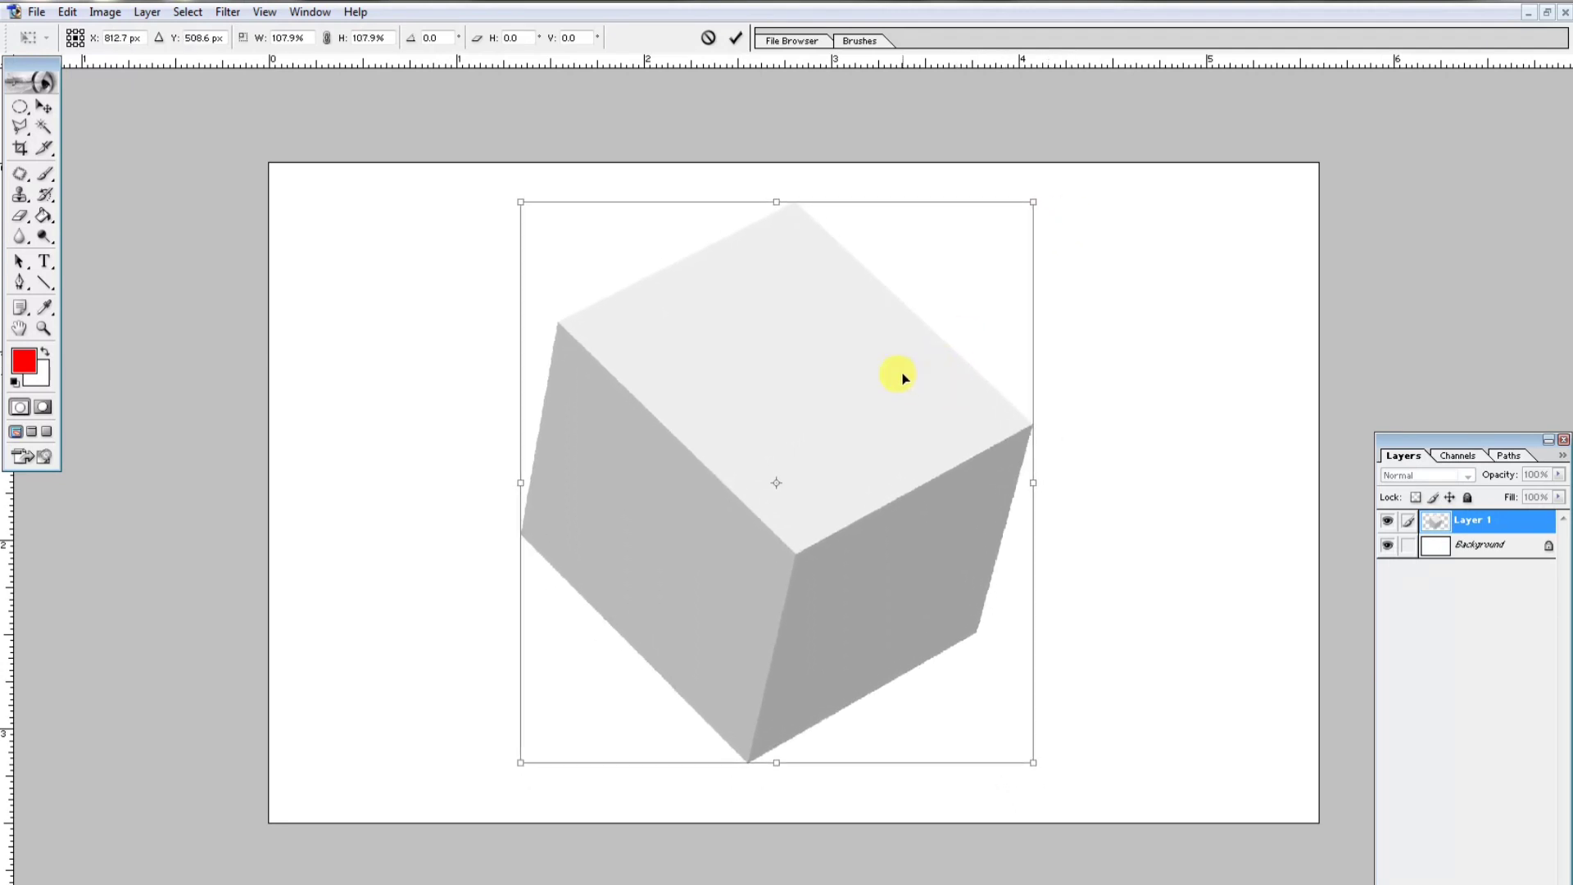
key(Return)
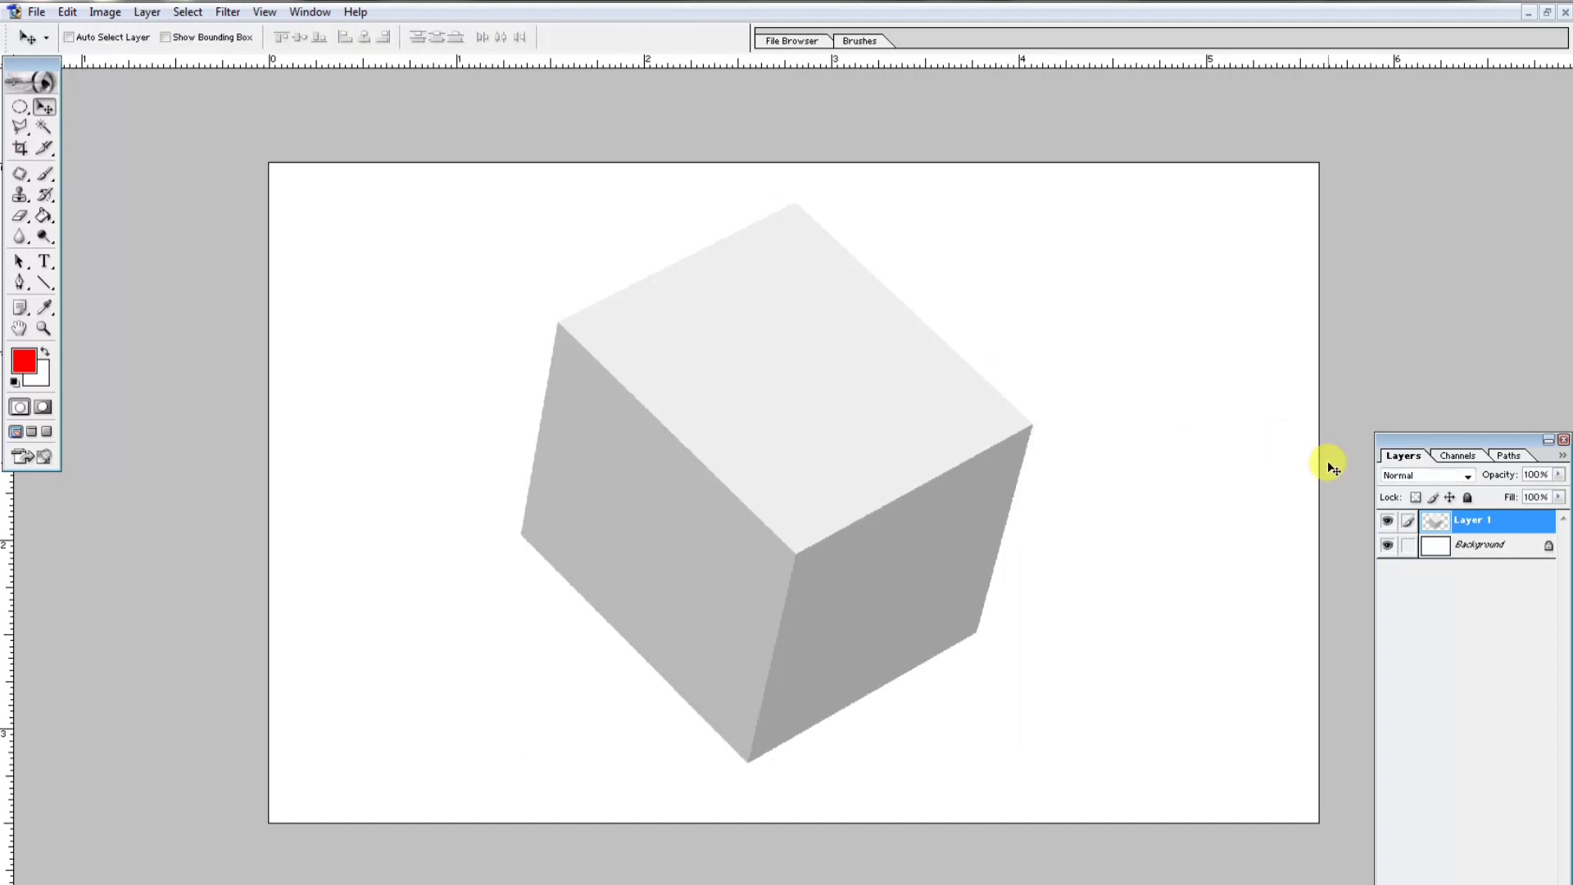
- Open the image bc.jpg from the act folder
key(ctrl+o)
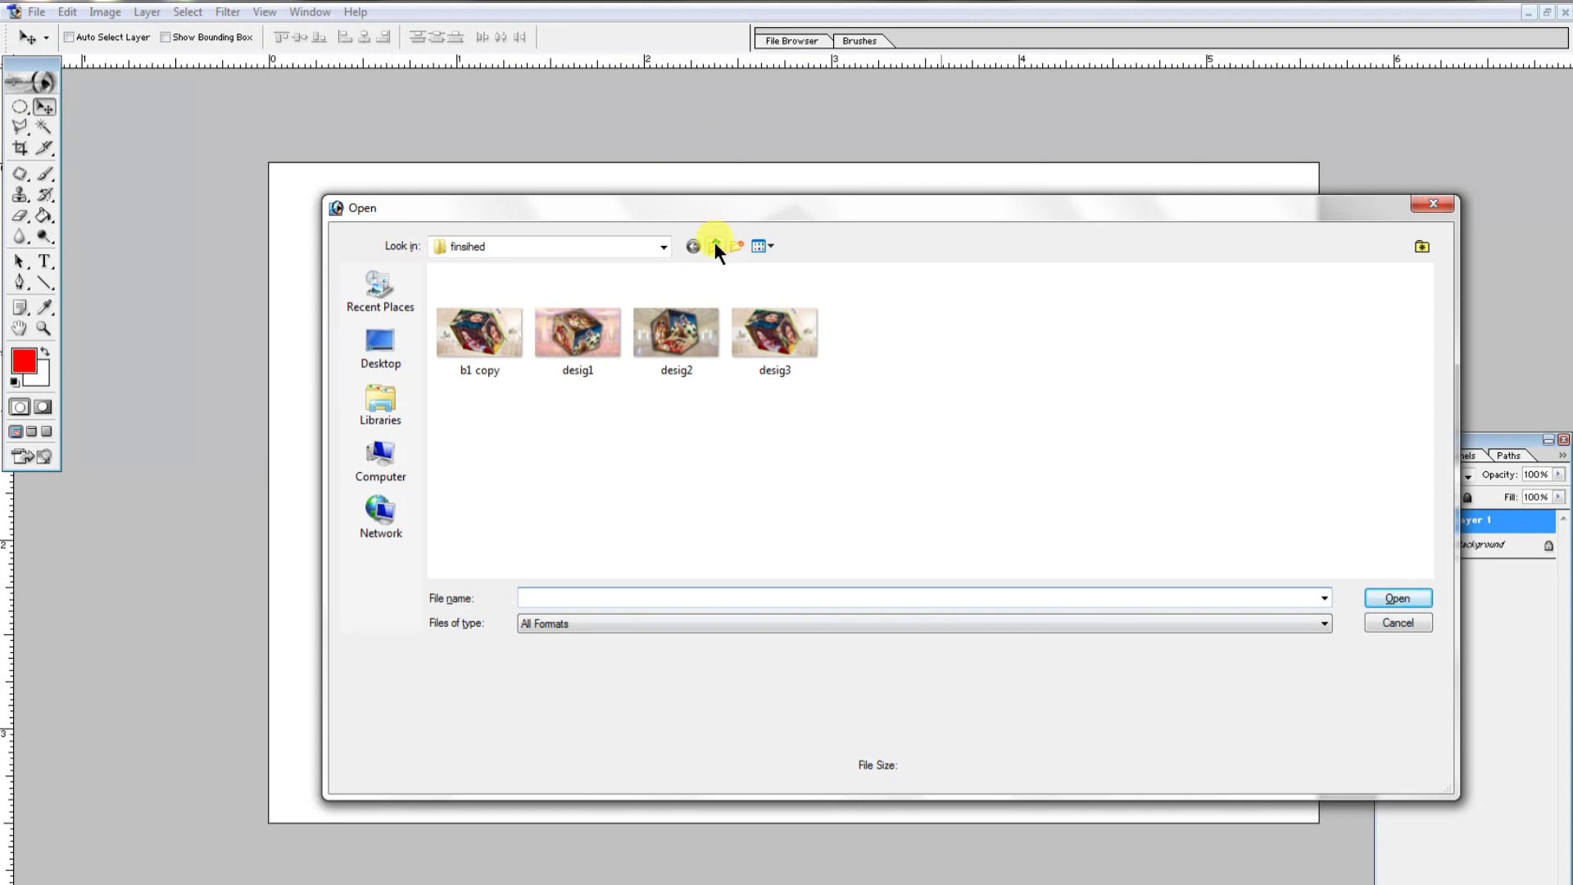
click(715, 243)
double_click(487, 313)
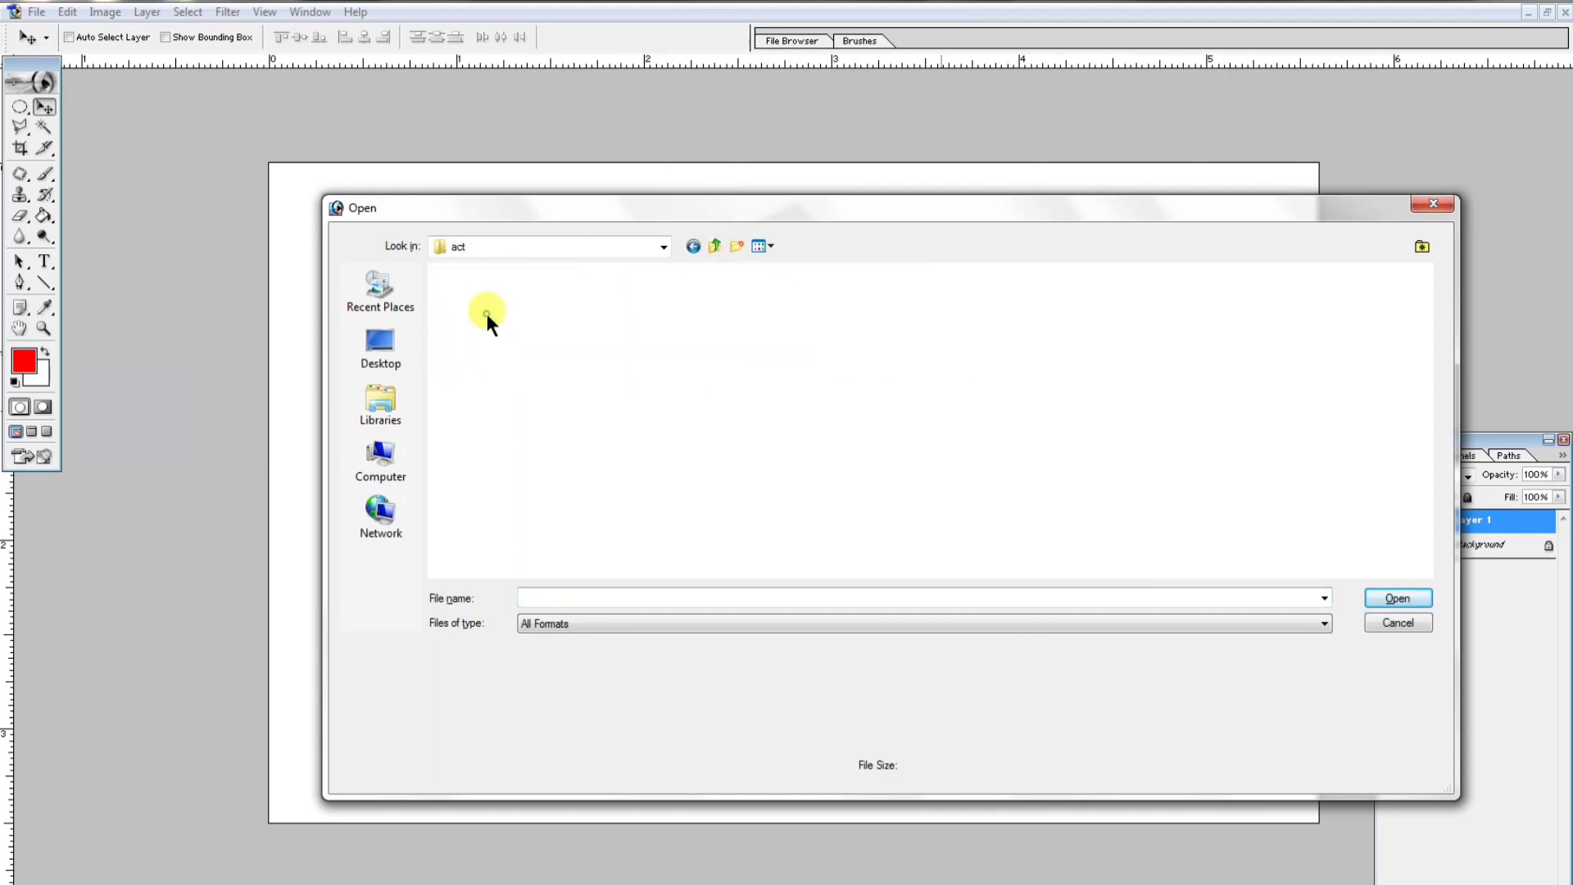
click(597, 342)
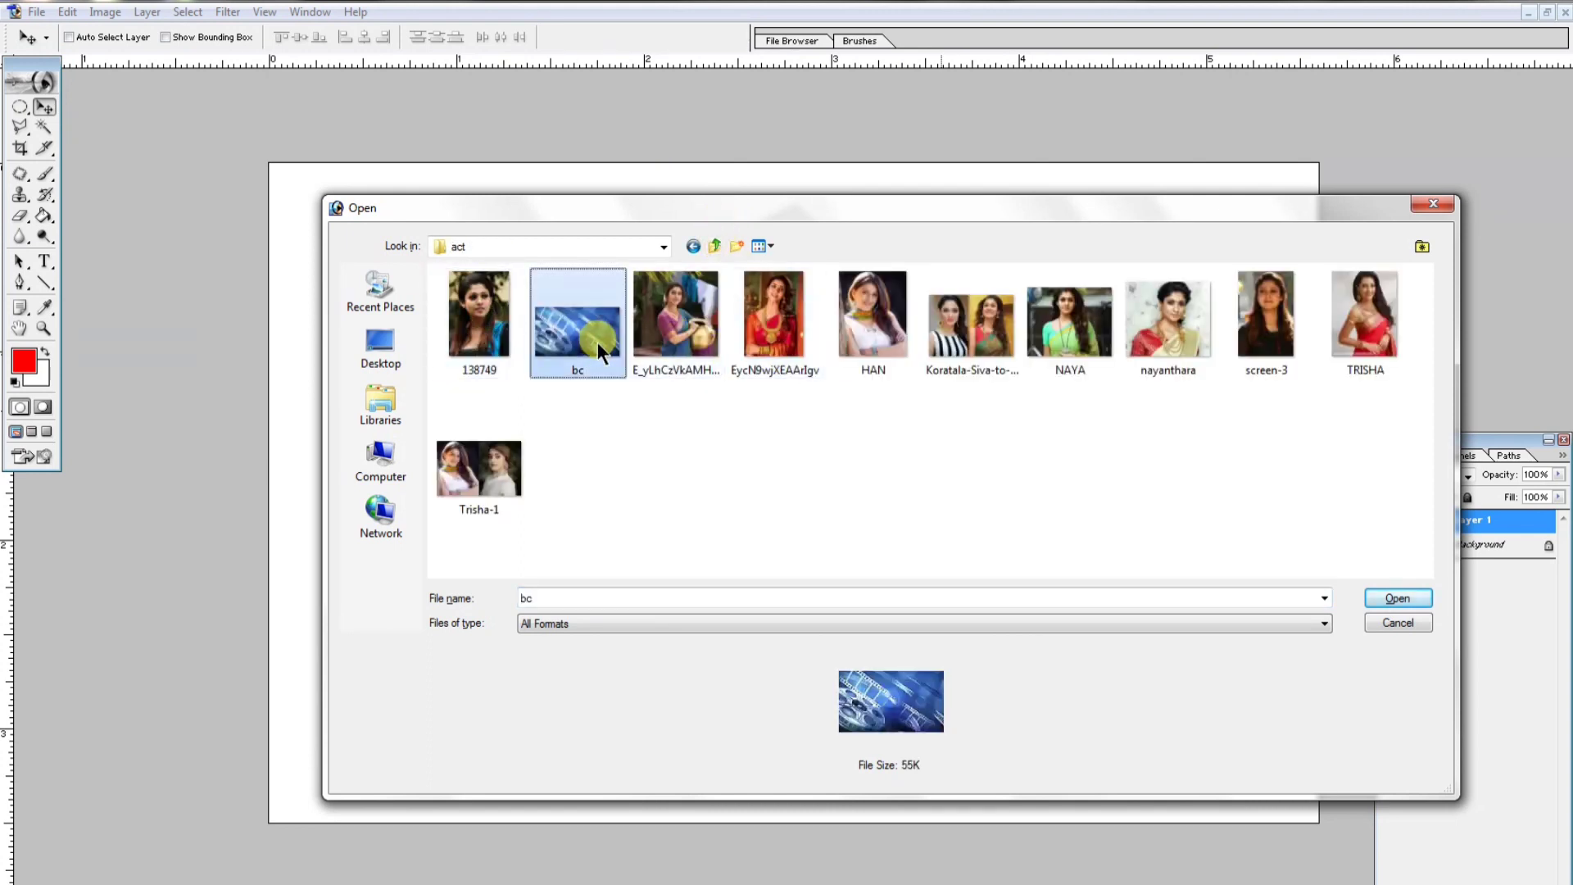
double_click(597, 342)
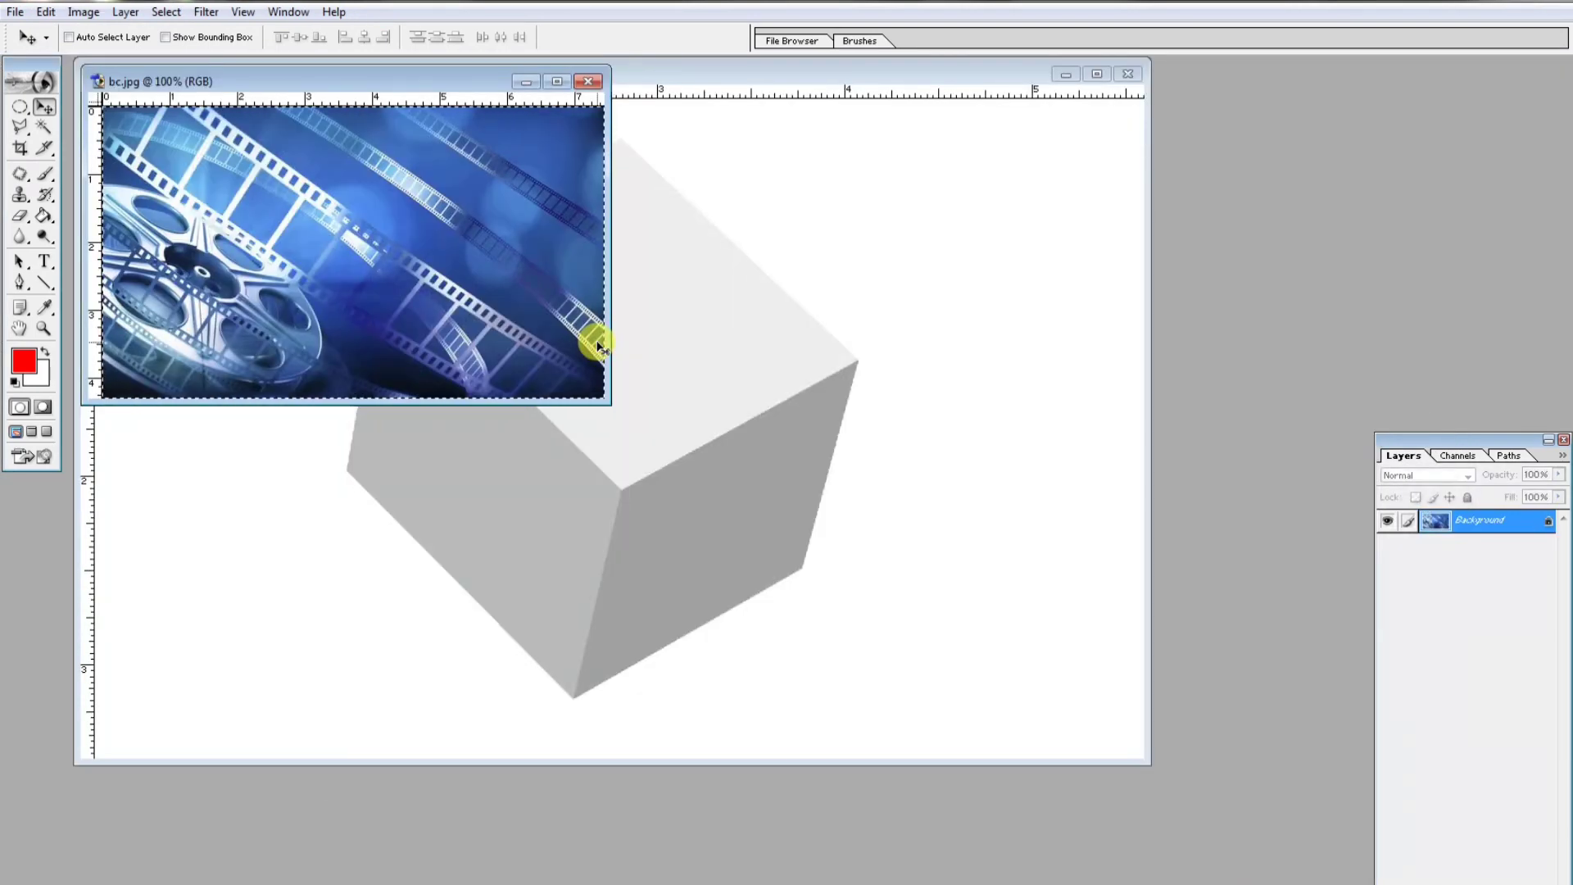
- Paste the film-reel image into the cube document as a new layer and maximize the window
click(620, 332)
key(ctrl+v)
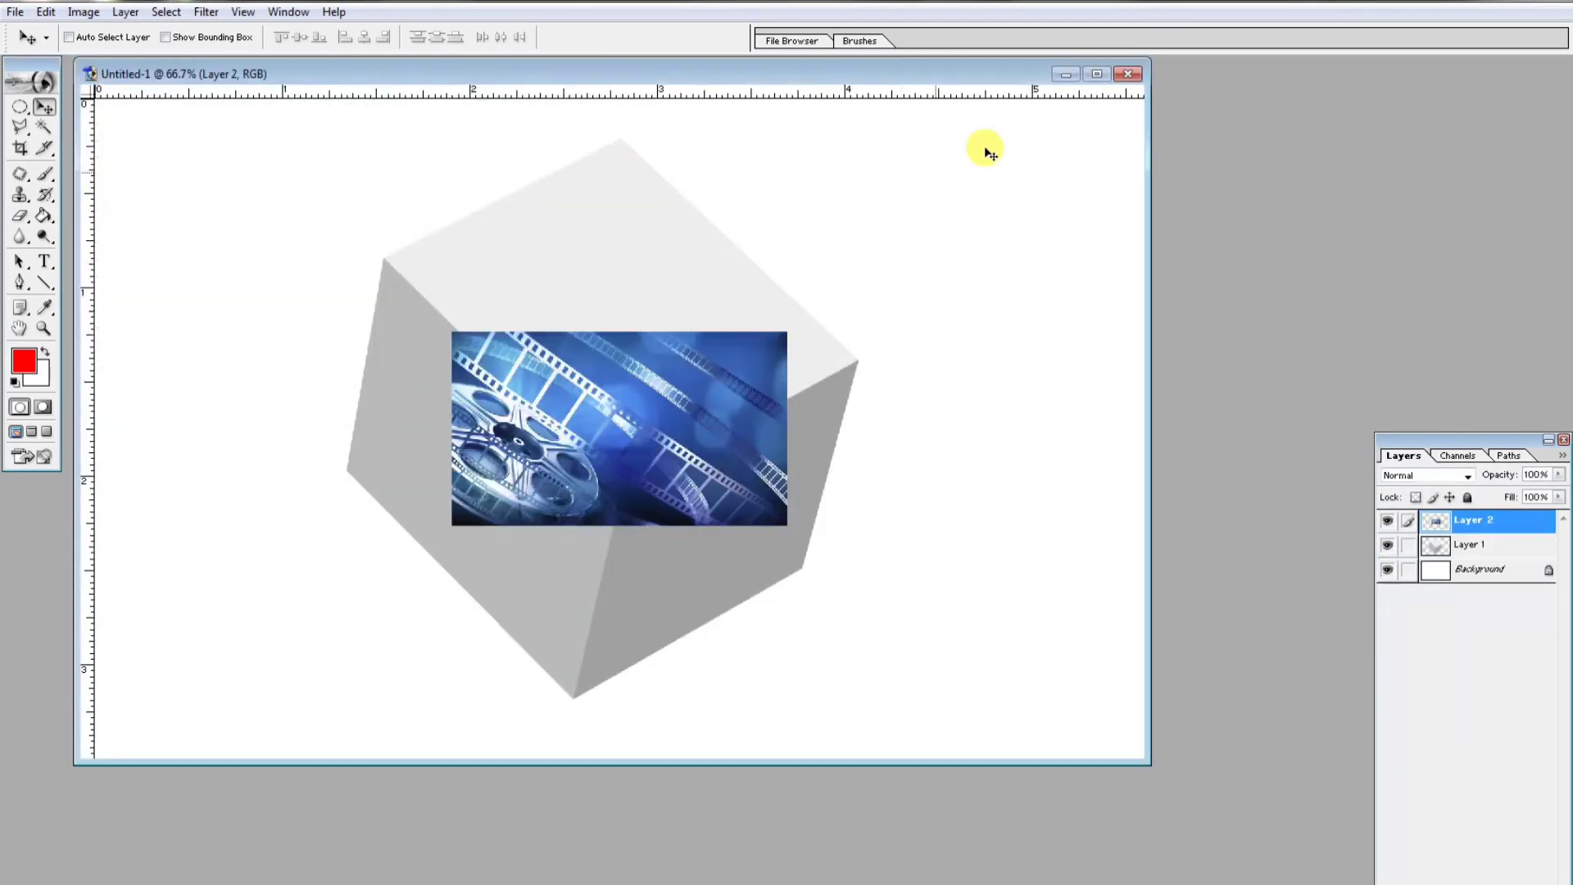
click(1097, 74)
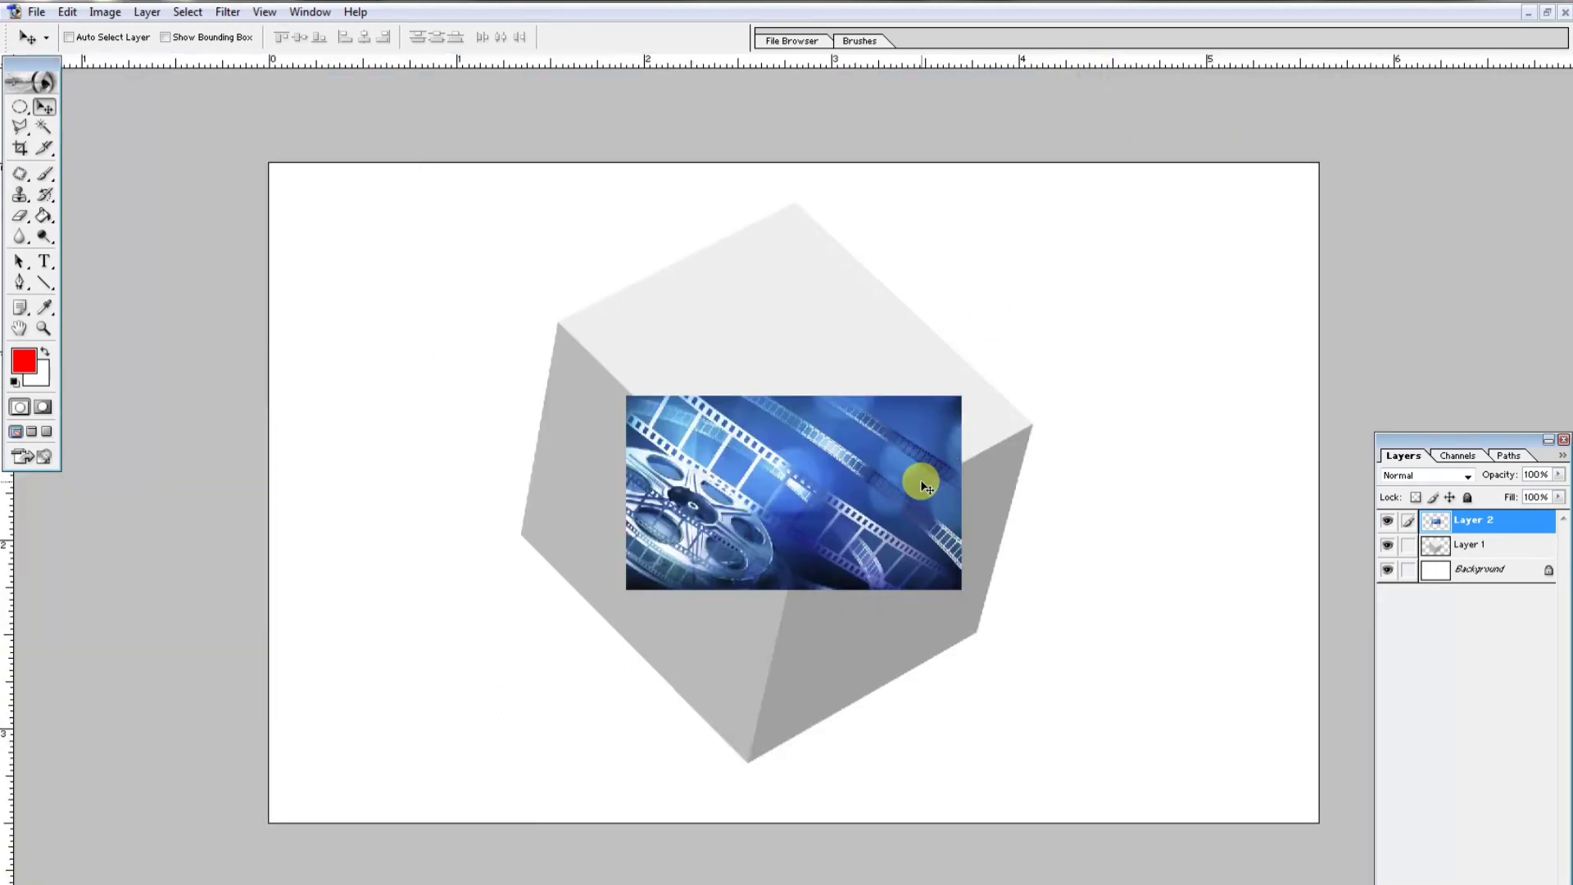
- Free-transform the film-reel layer, enlarging and moving it to cover the whole canvas
key(ctrl+t)
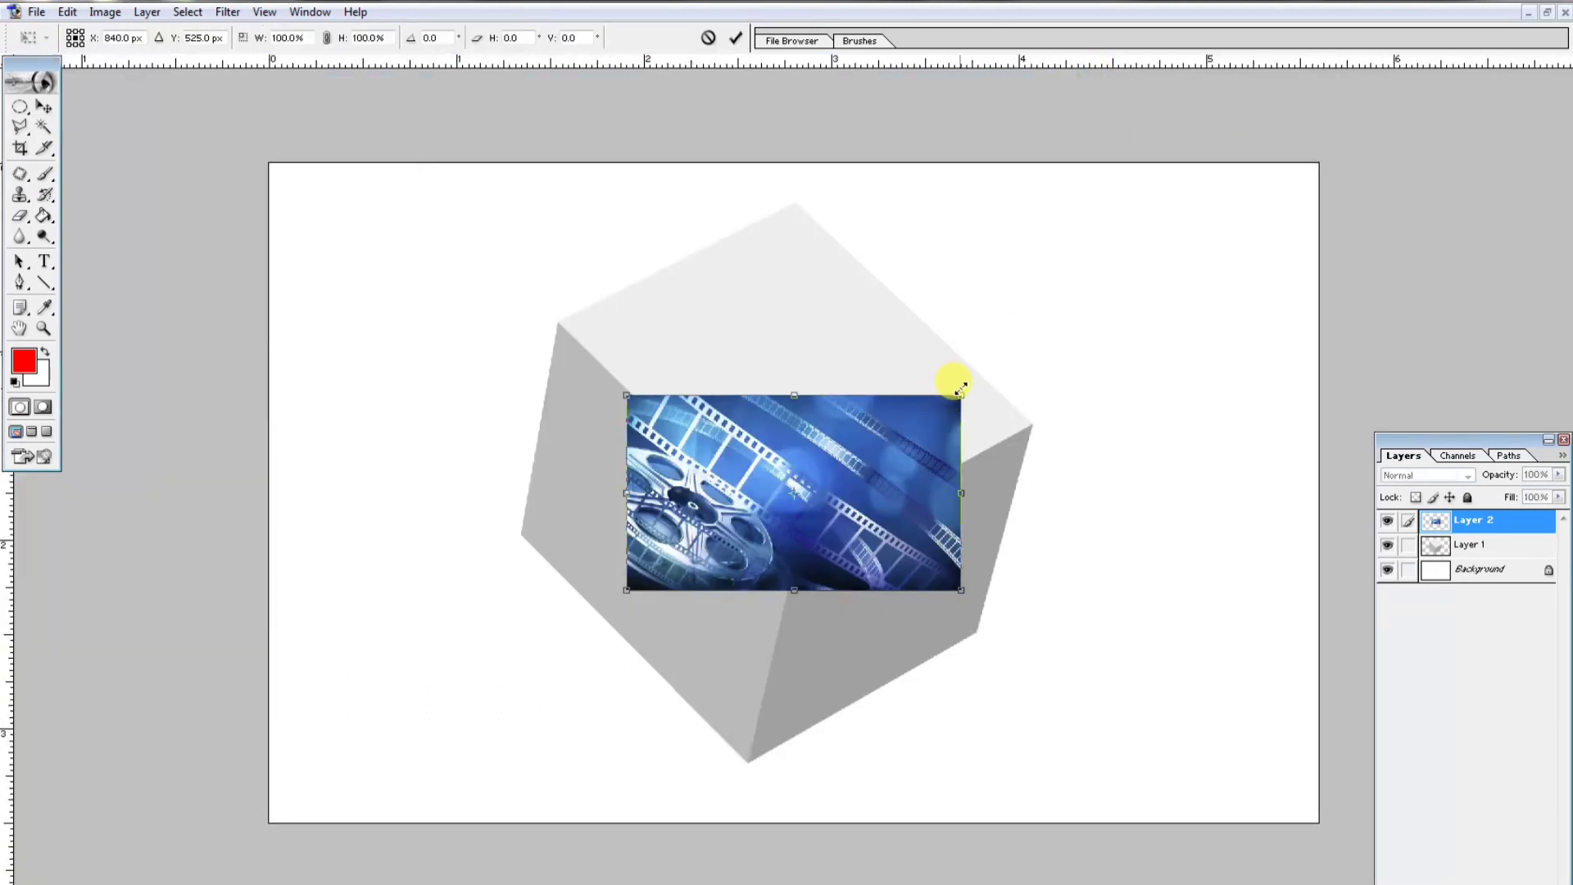
drag(961, 390, 1196, 250)
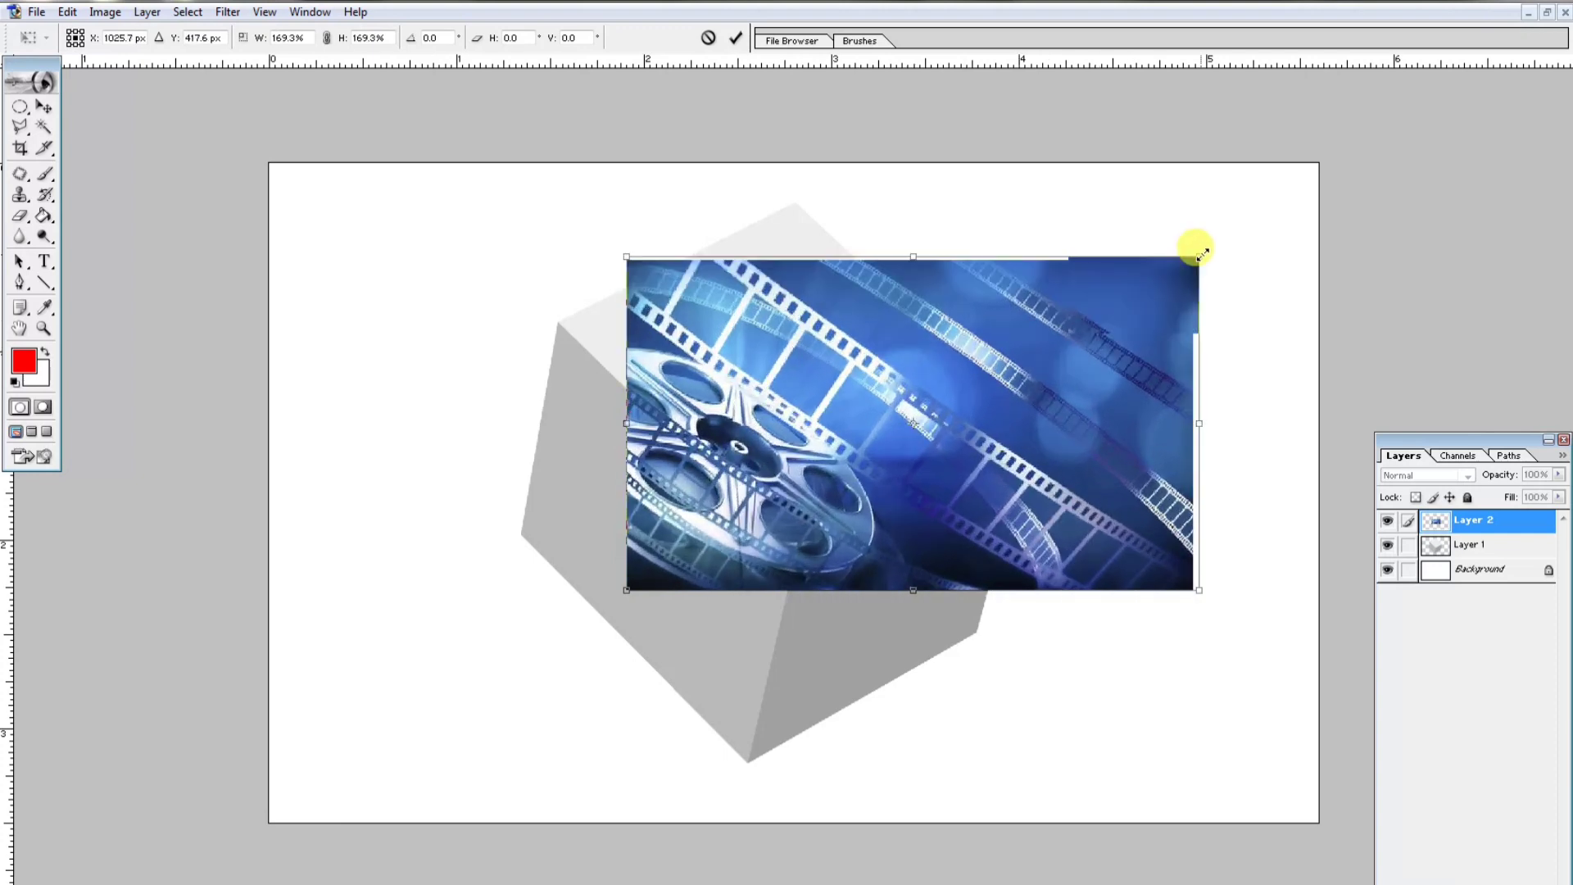
drag(912, 492, 569, 407)
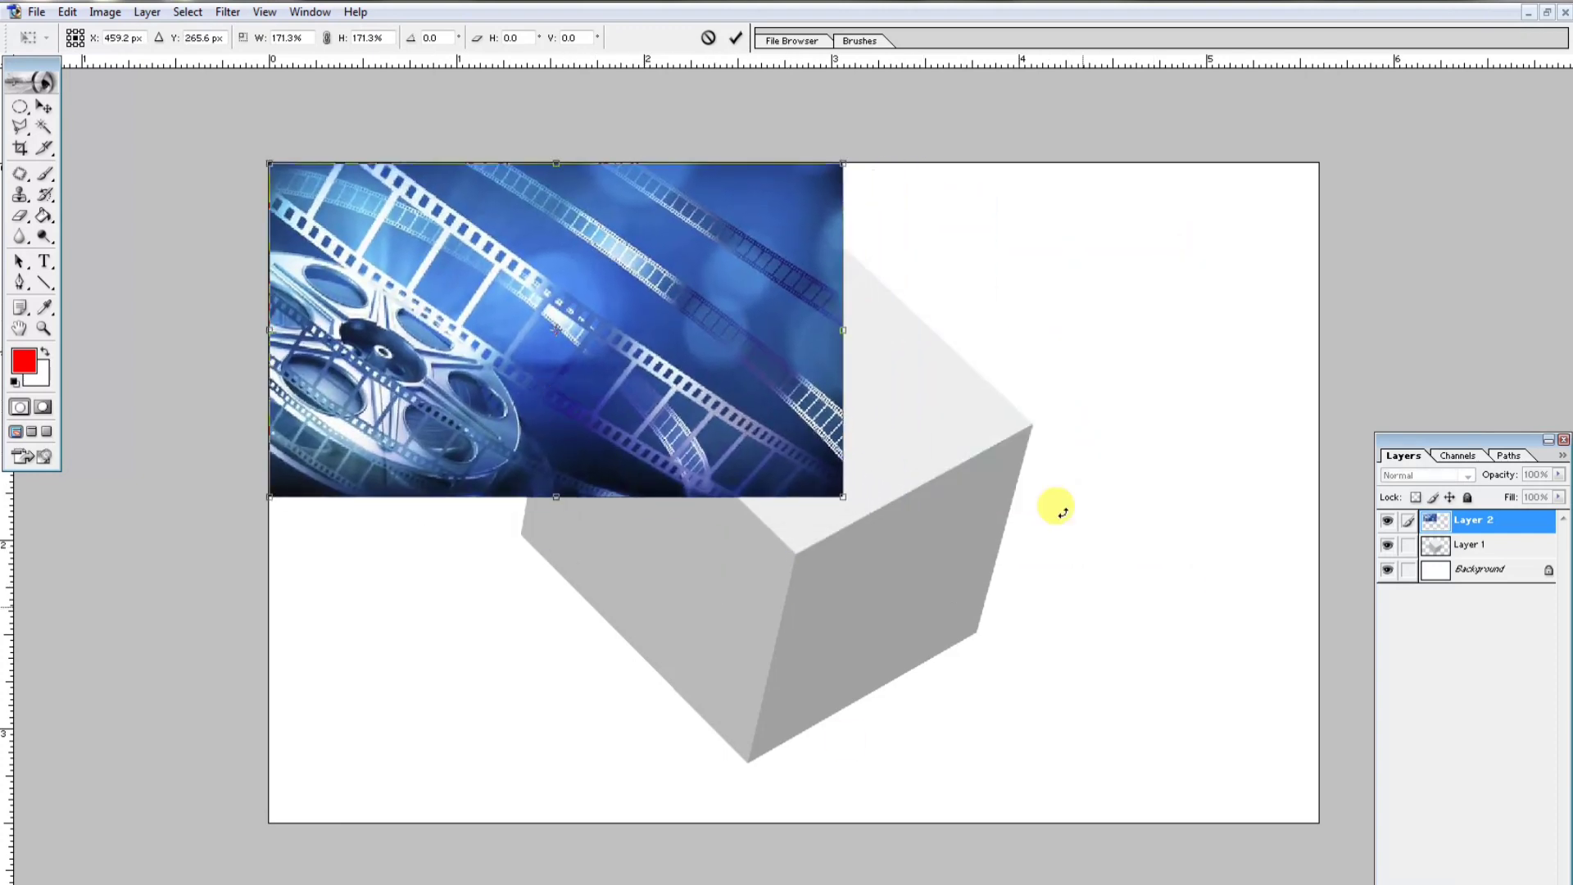
drag(856, 494, 1323, 822)
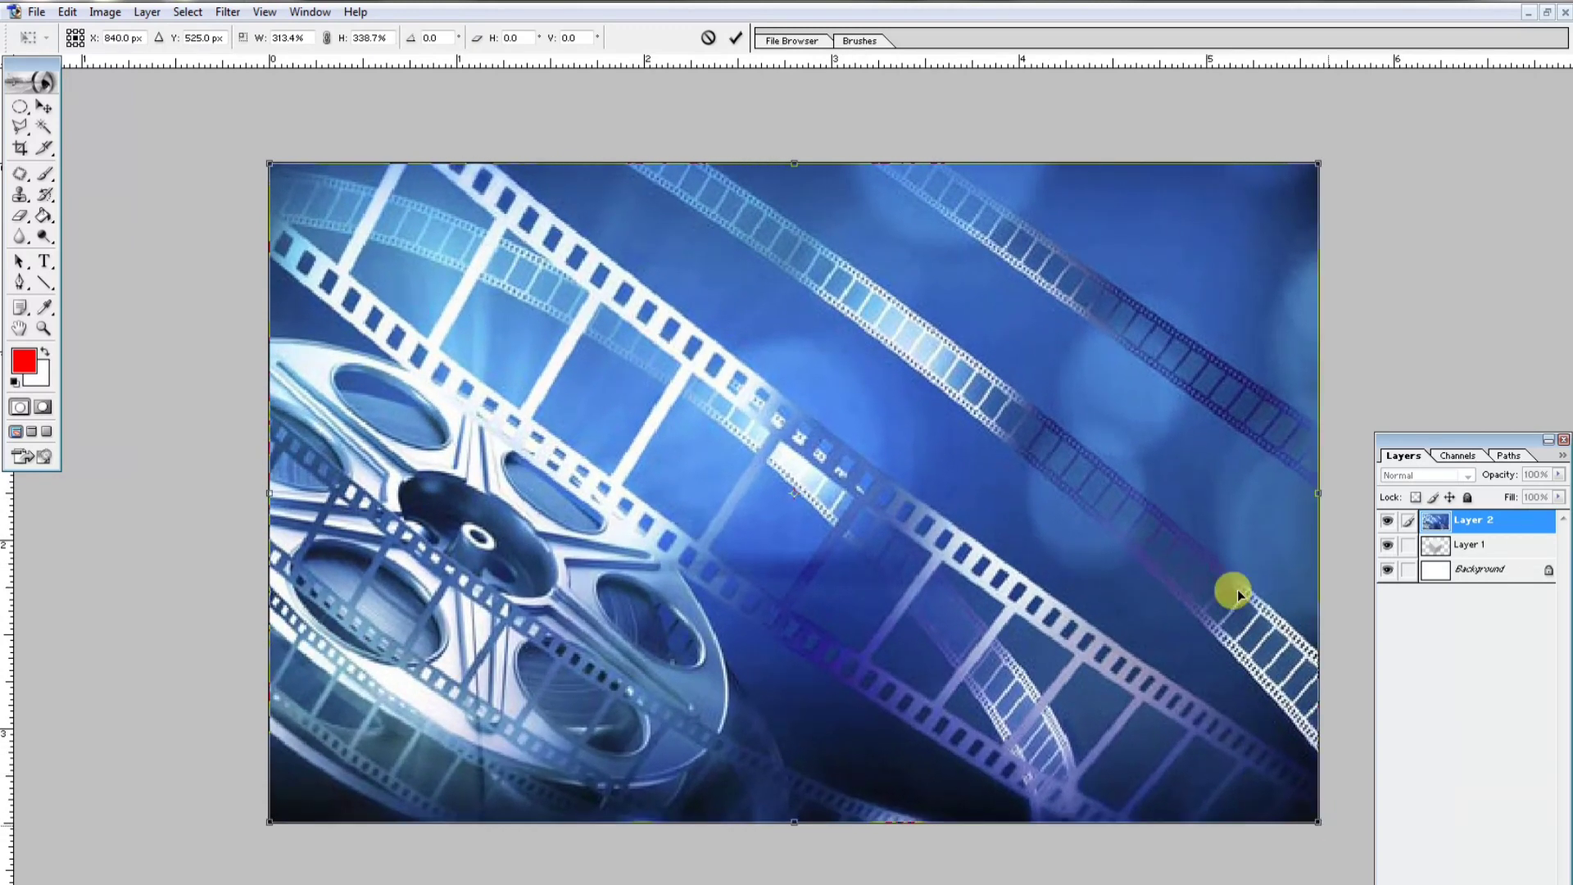
key(Return)
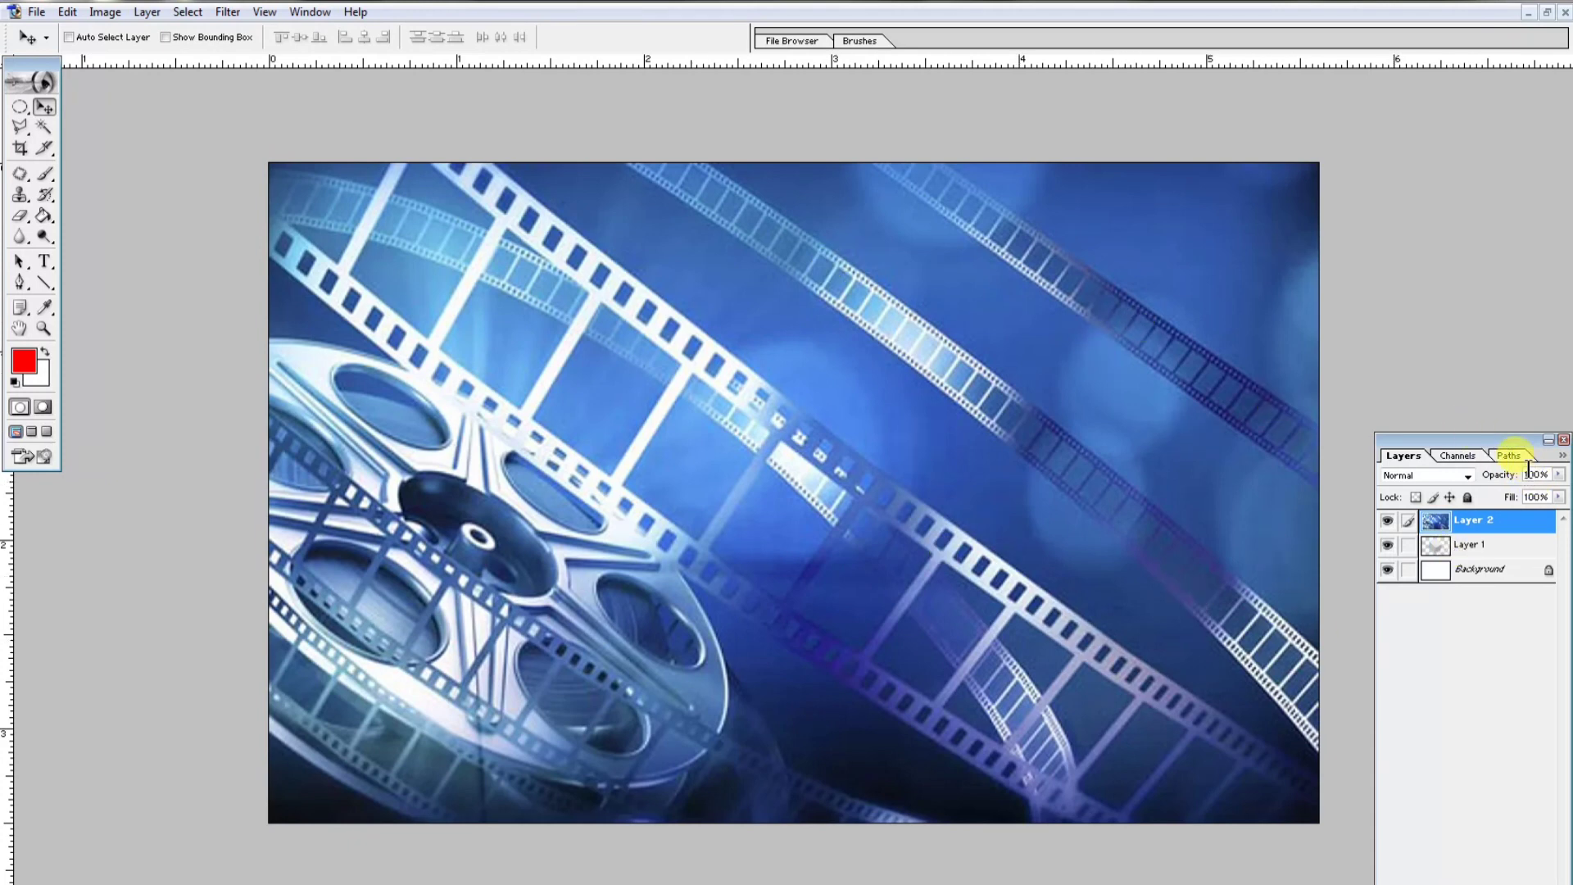
- Set the film-reel layer's opacity to 50%
double_click(1532, 475)
text(60)
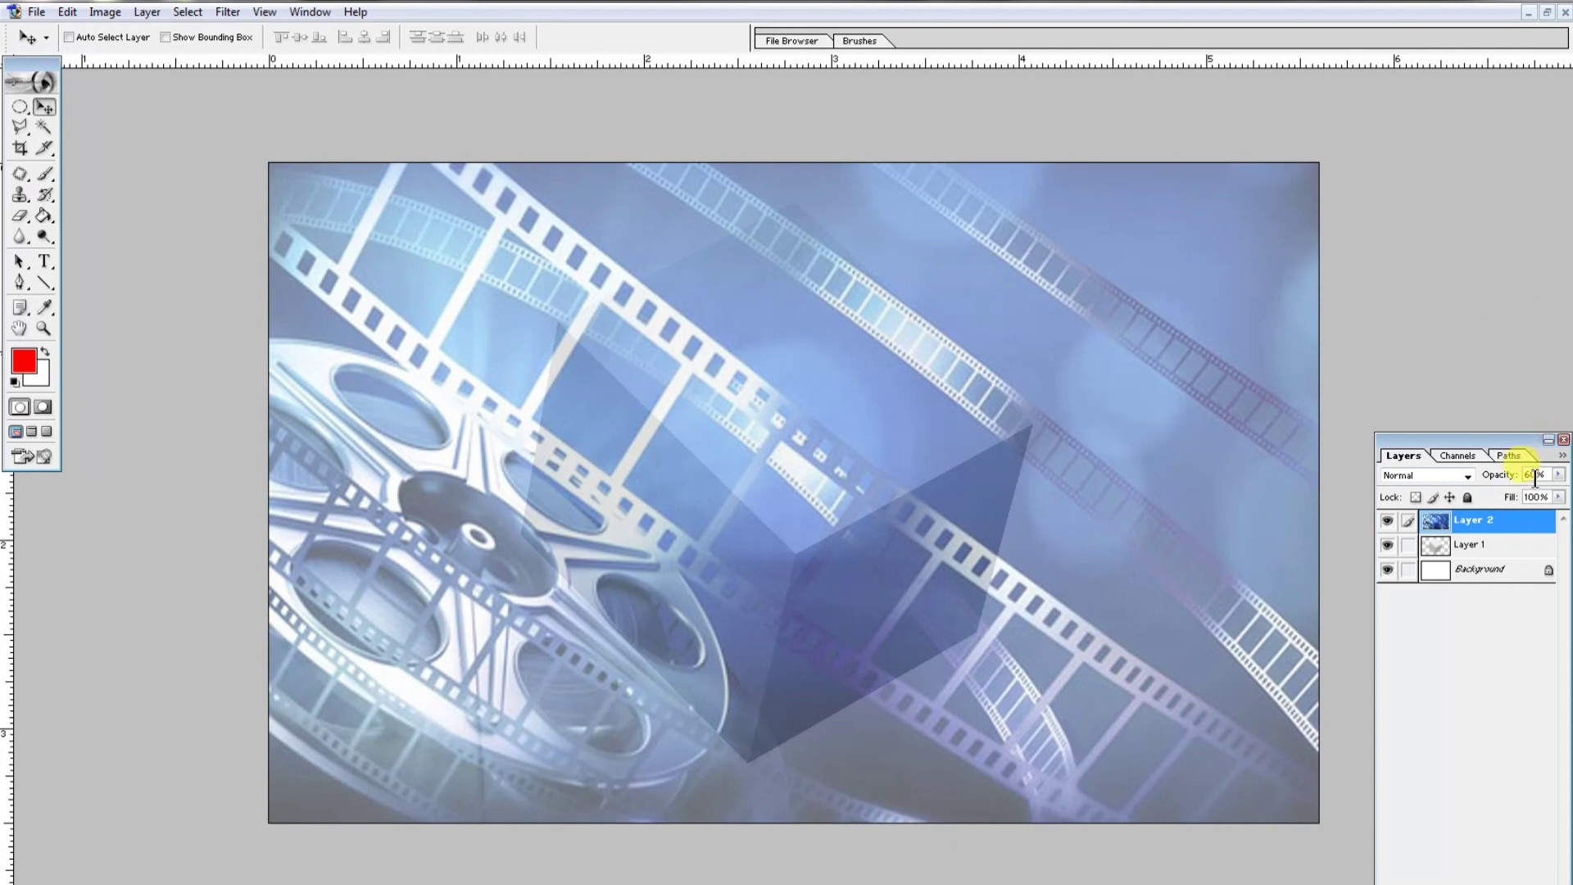
click(1522, 476)
text(5)
key(Return)
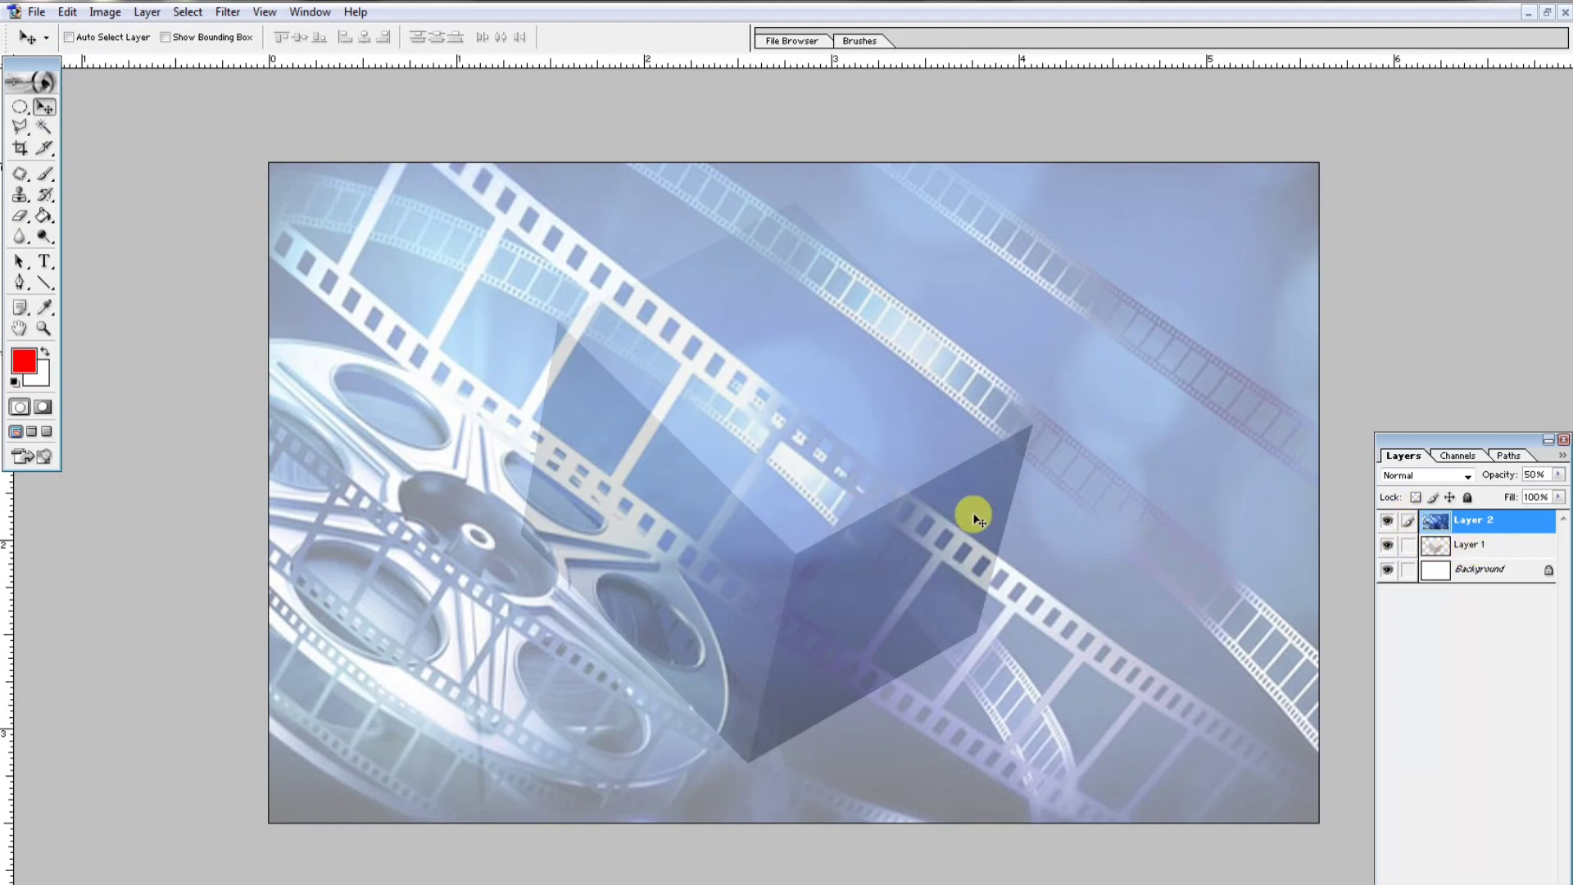
- Move the cube layer above the film-reel layer in the stack
click(1499, 546)
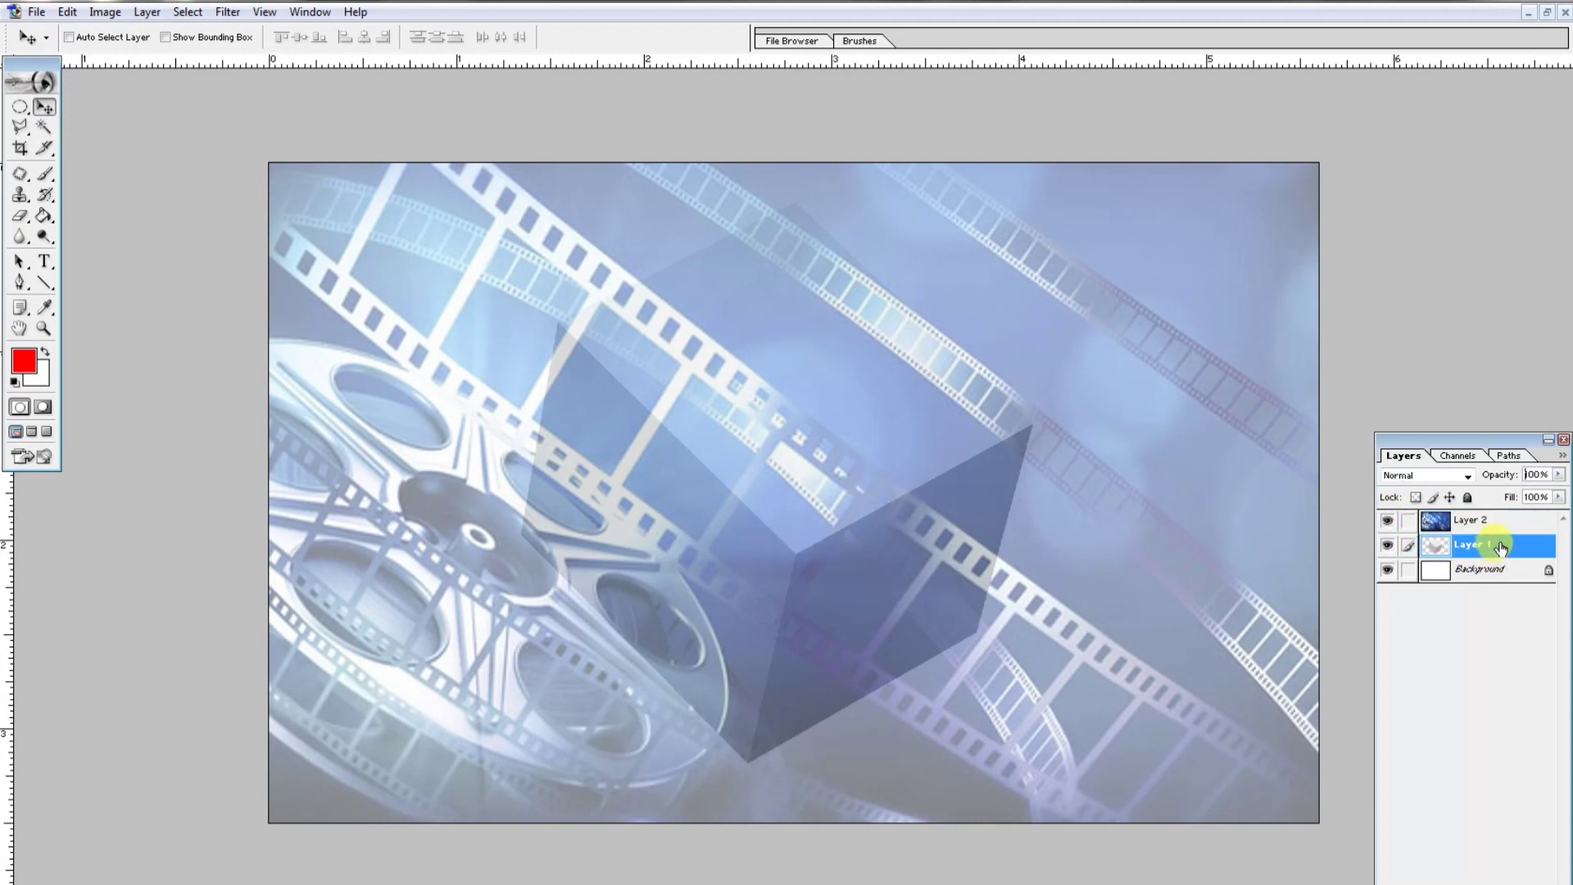
key(ctrl+bracketright)
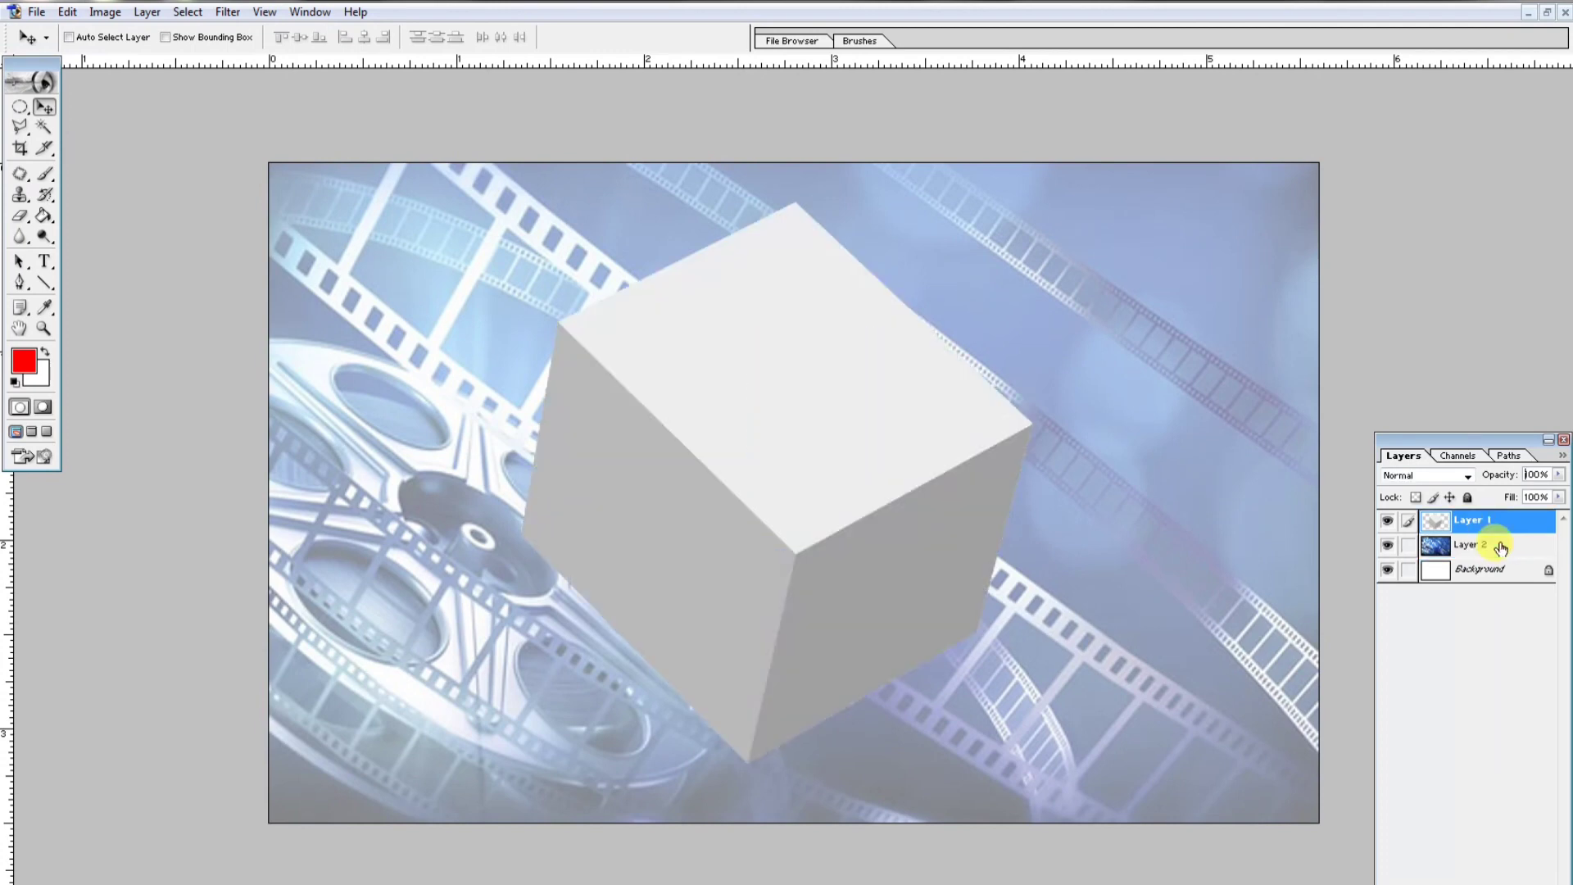
- Set the film-reel layer's opacity to 30%
click(1500, 546)
key(4)
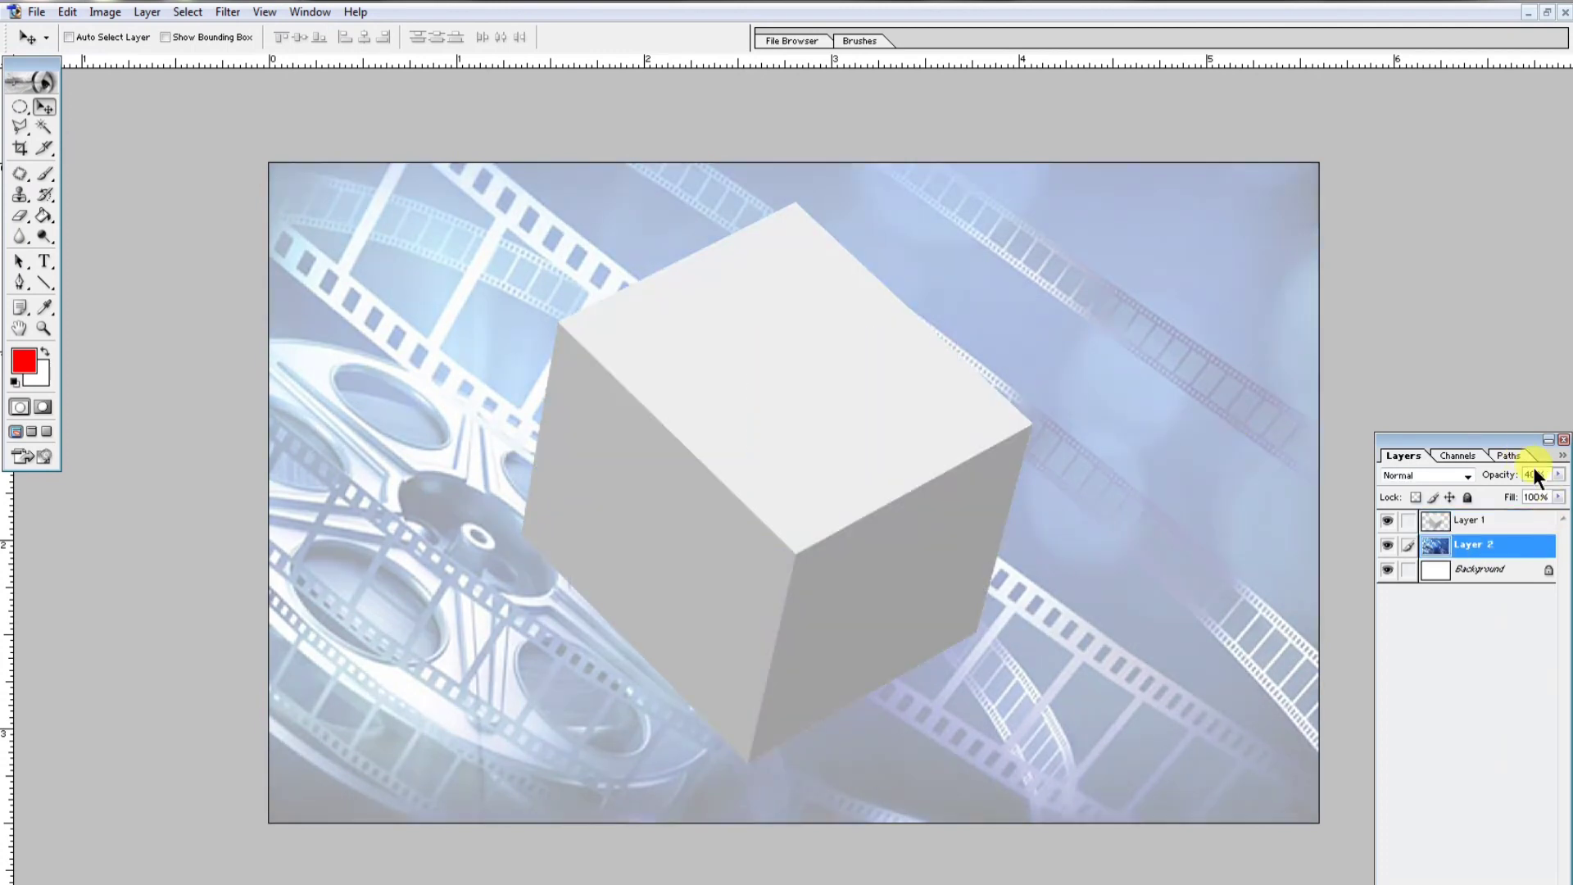
click(1525, 476)
key(BackSpace)
text(3)
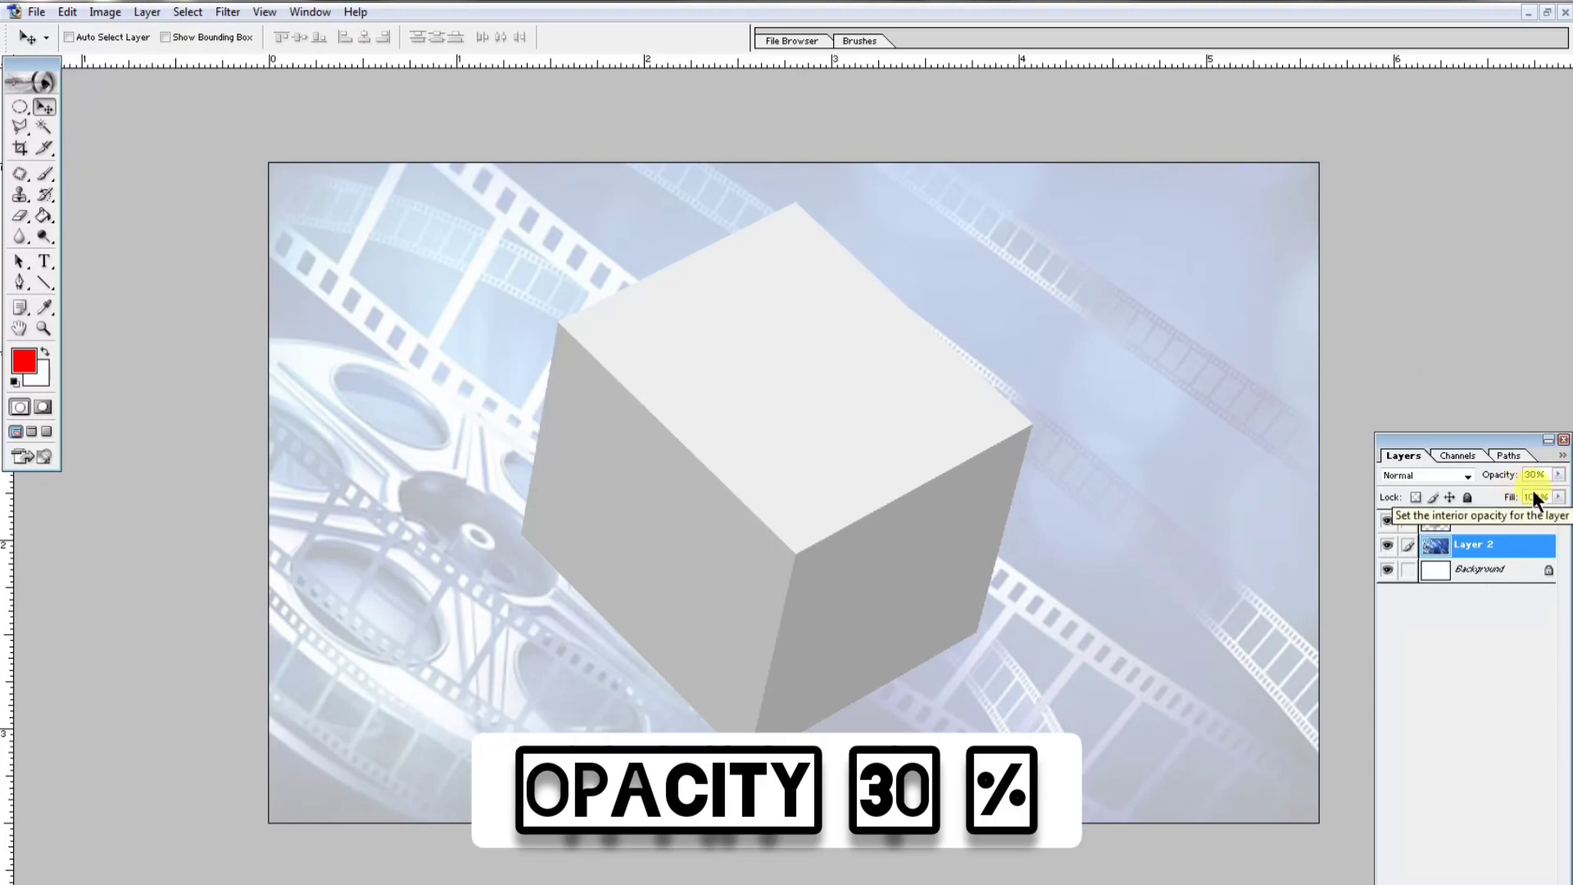
- Free-transform the cube layer, enlarging it to about 105% and nudging it slightly left
click(1475, 520)
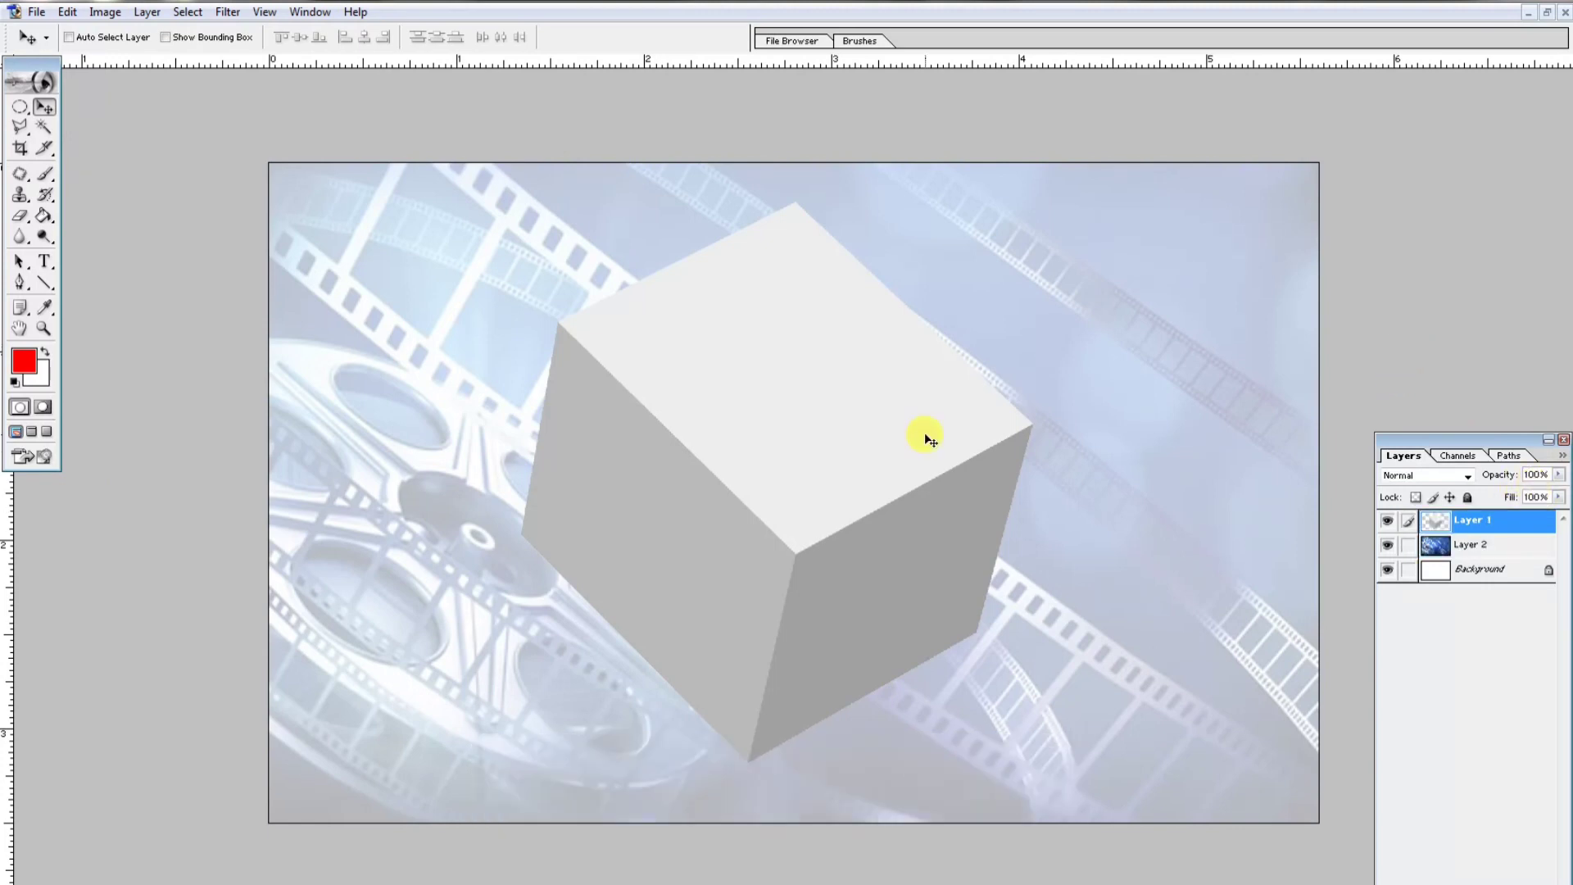
key(ctrl+t)
drag(1040, 769, 1081, 782)
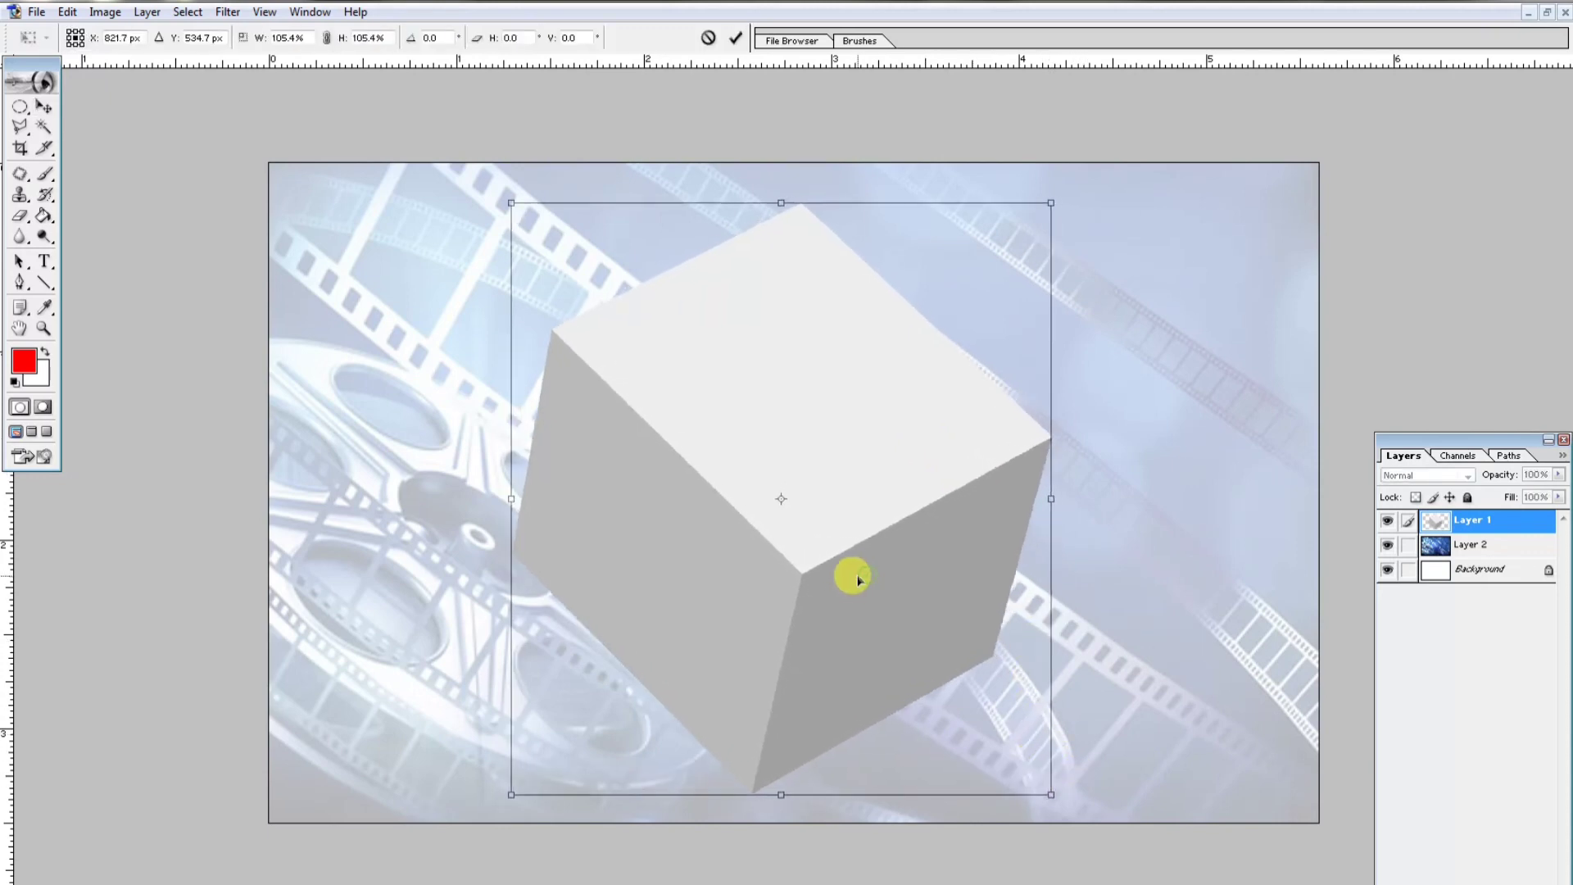
drag(858, 581, 841, 578)
key(Return)
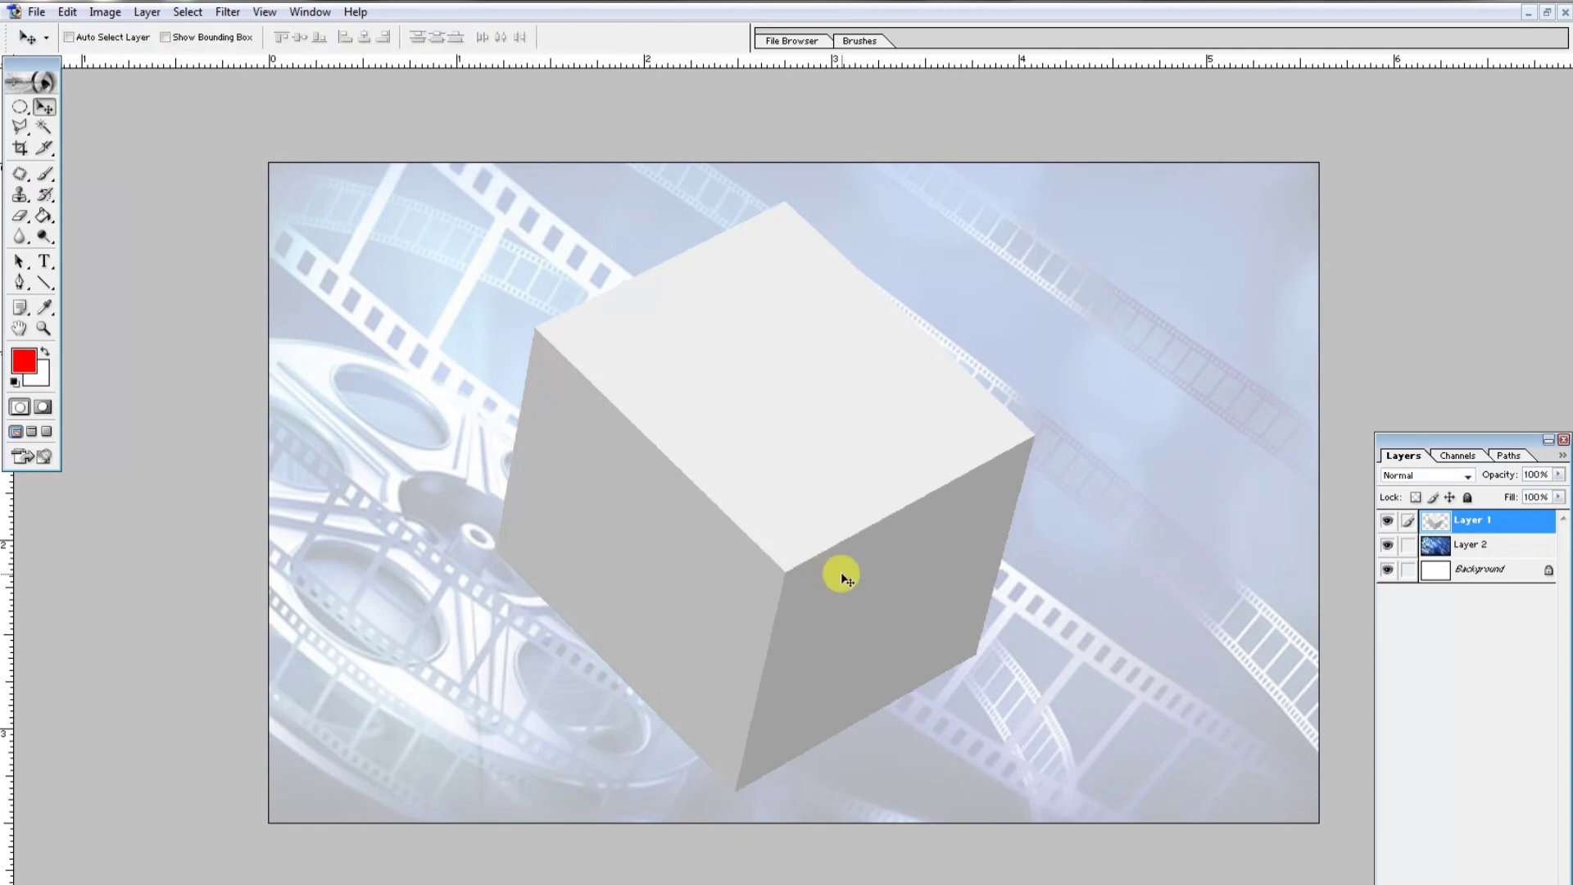
- Open the photo EycN9wjXEAArlgv from the act folder, then close its window
key(m)
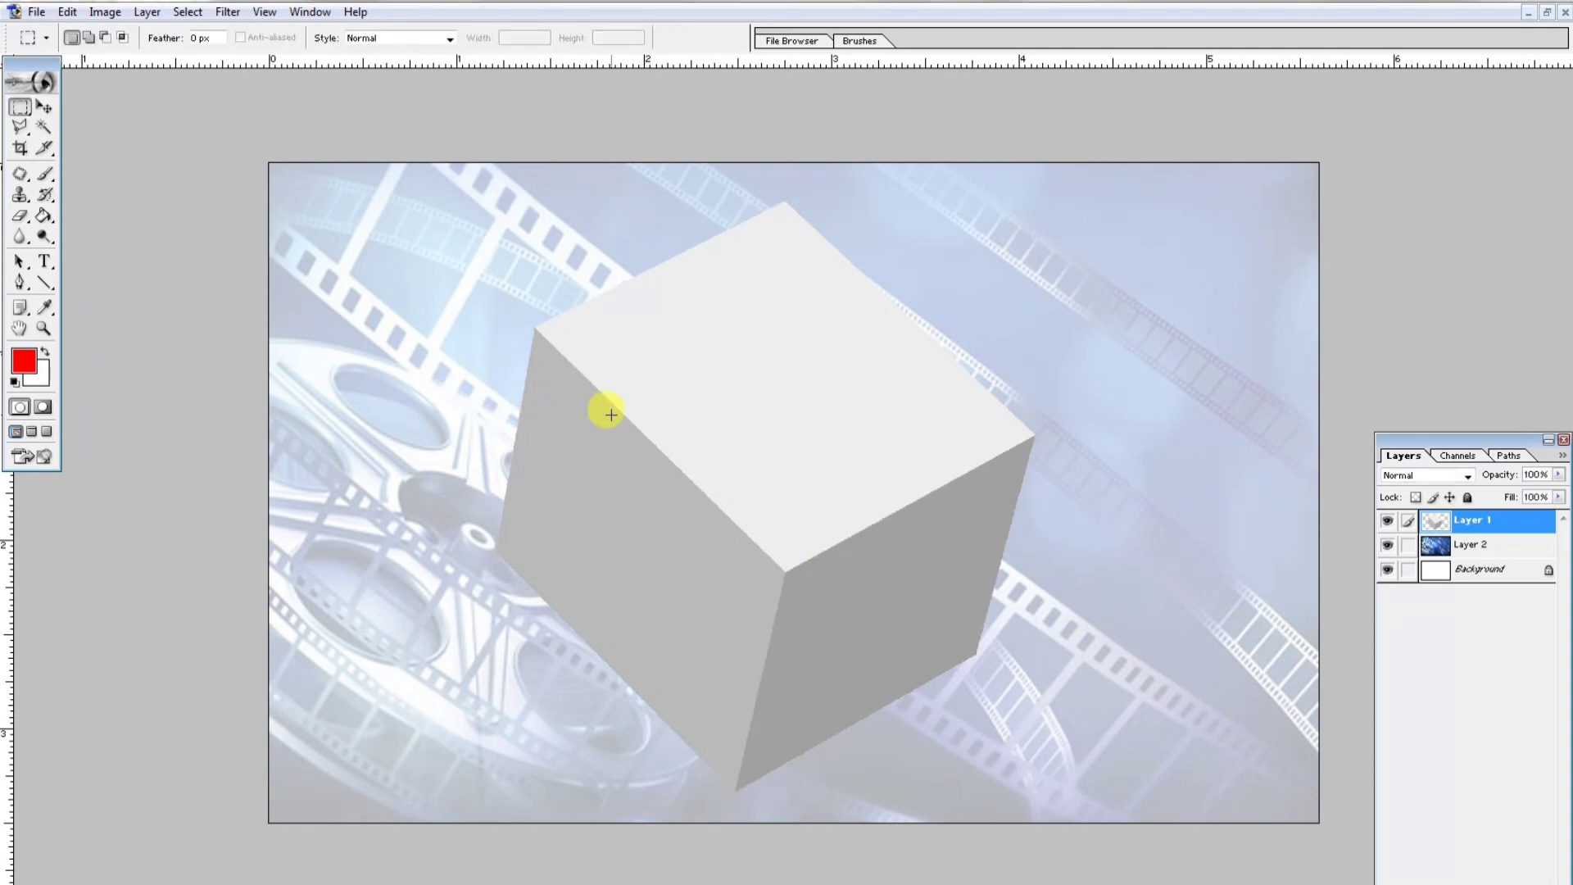
key(ctrl+o)
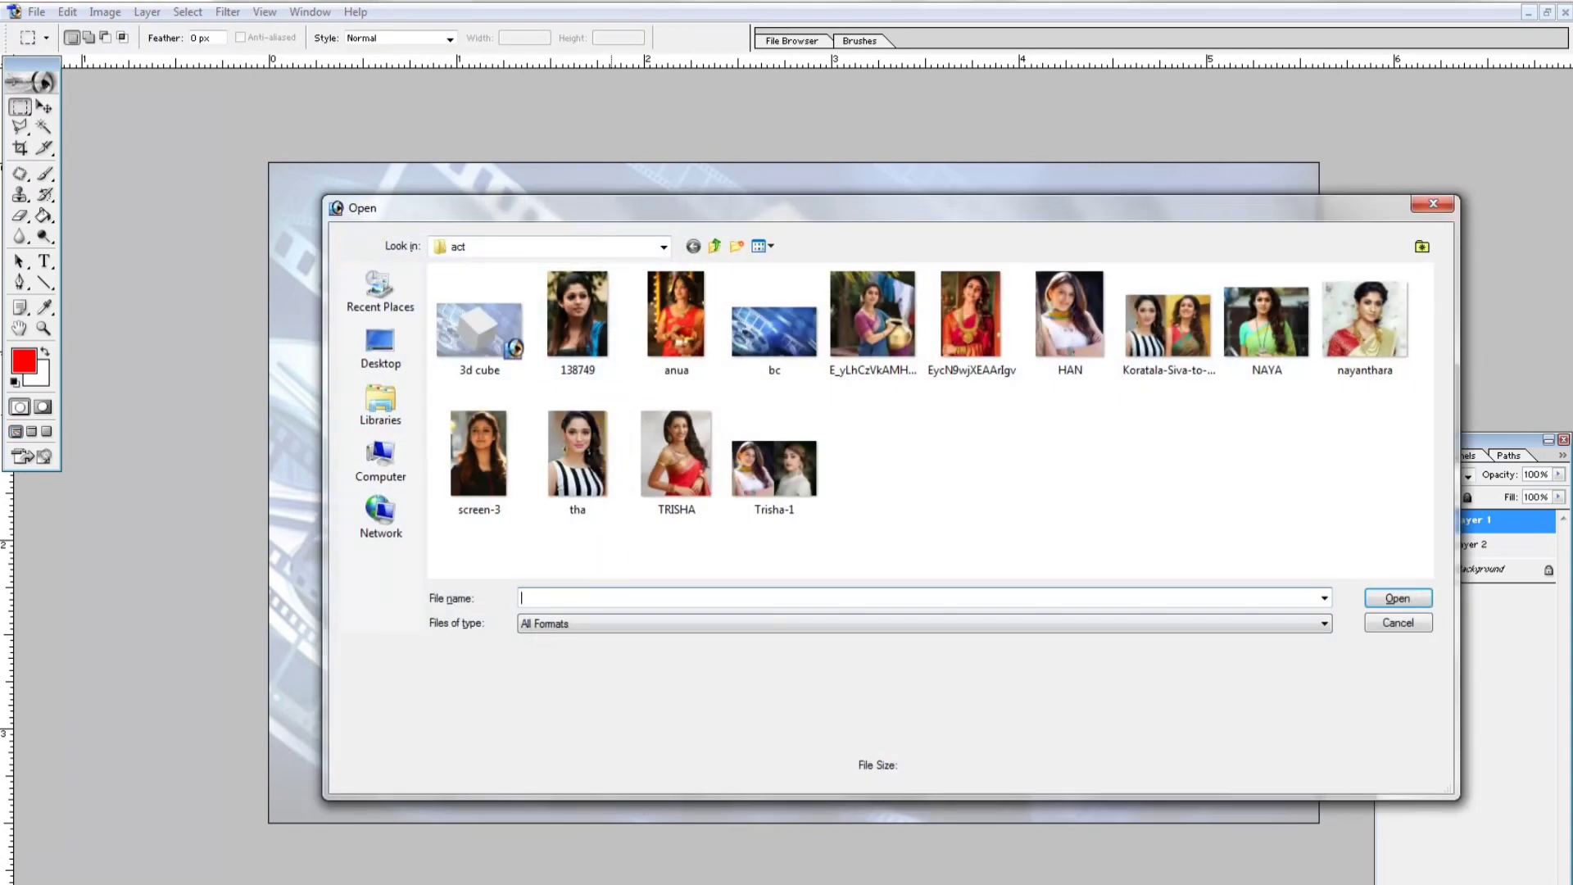
click(980, 302)
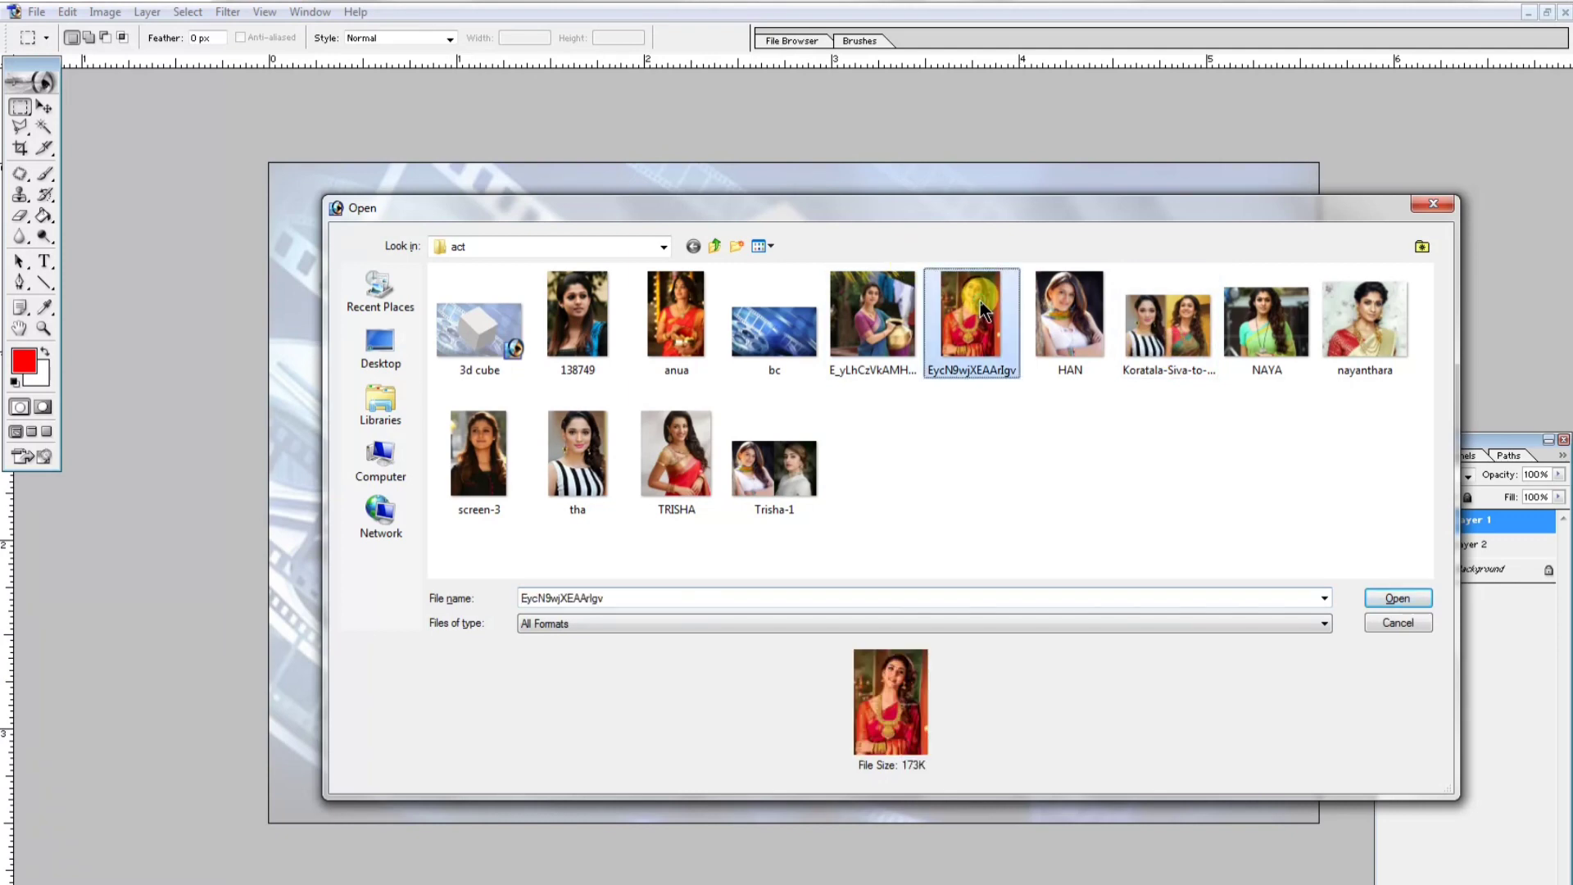
double_click(980, 302)
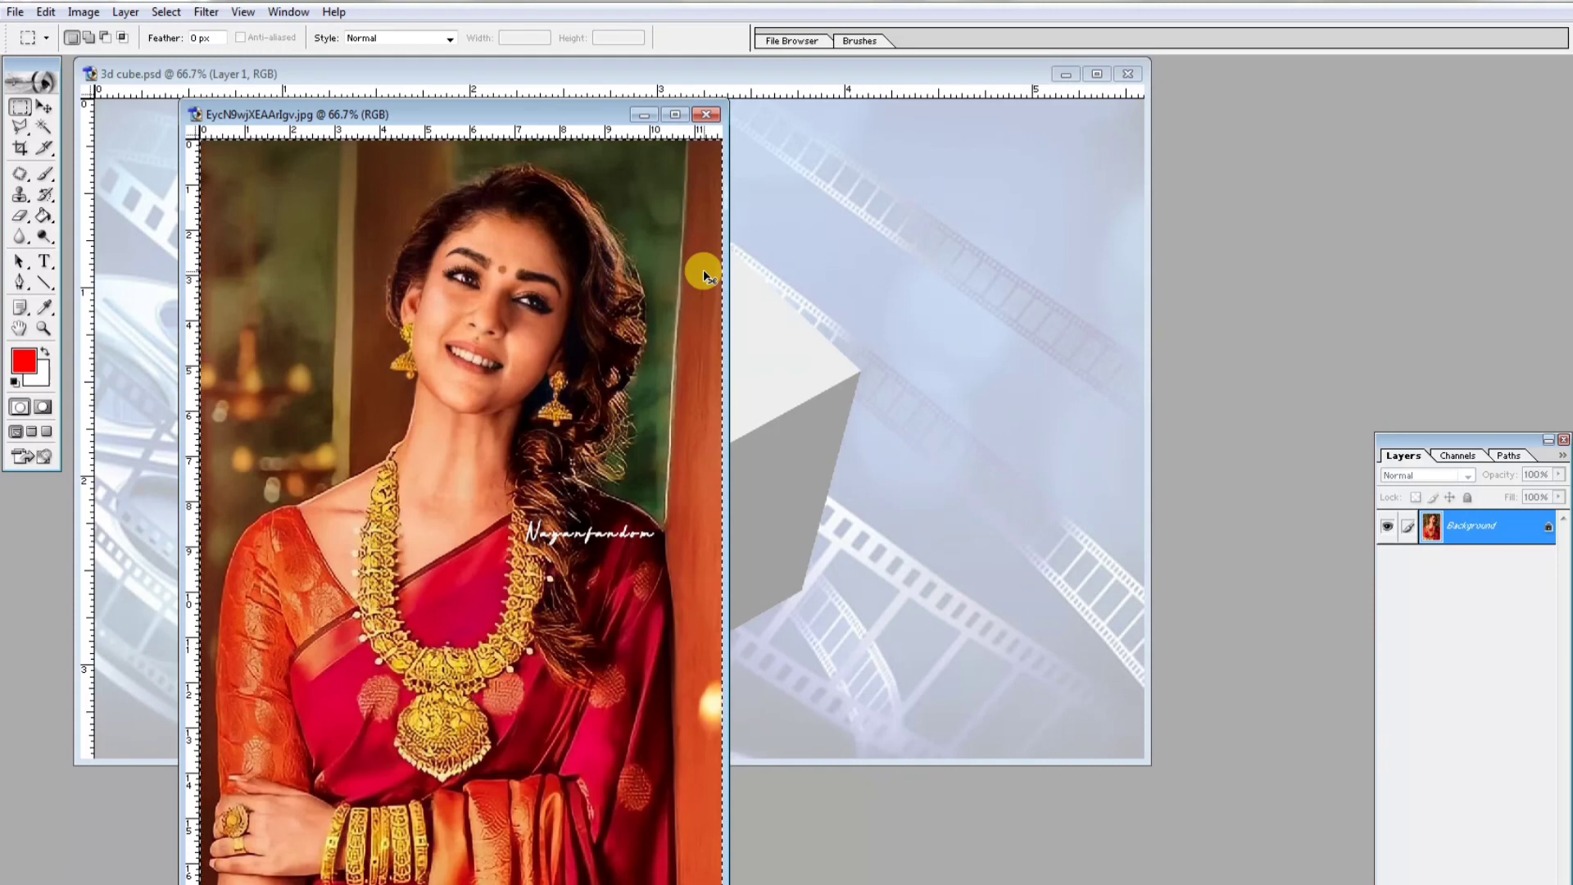
key(ctrl+w)
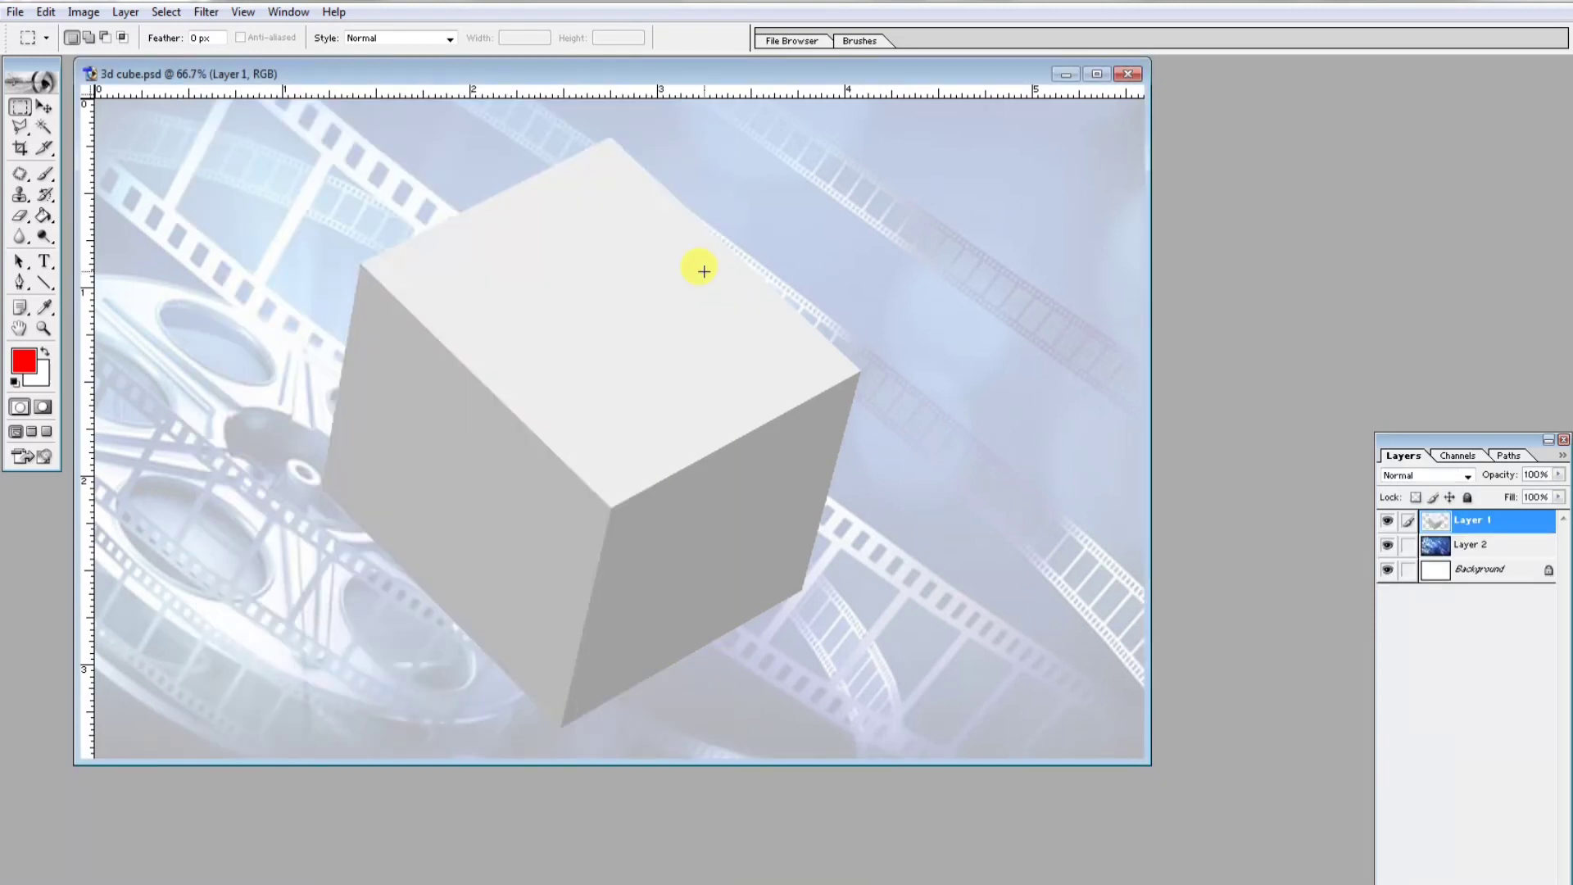
- Paste the photo into the cube document and scale it down to about 52% over the cube
key(ctrl+v)
key(ctrl+t)
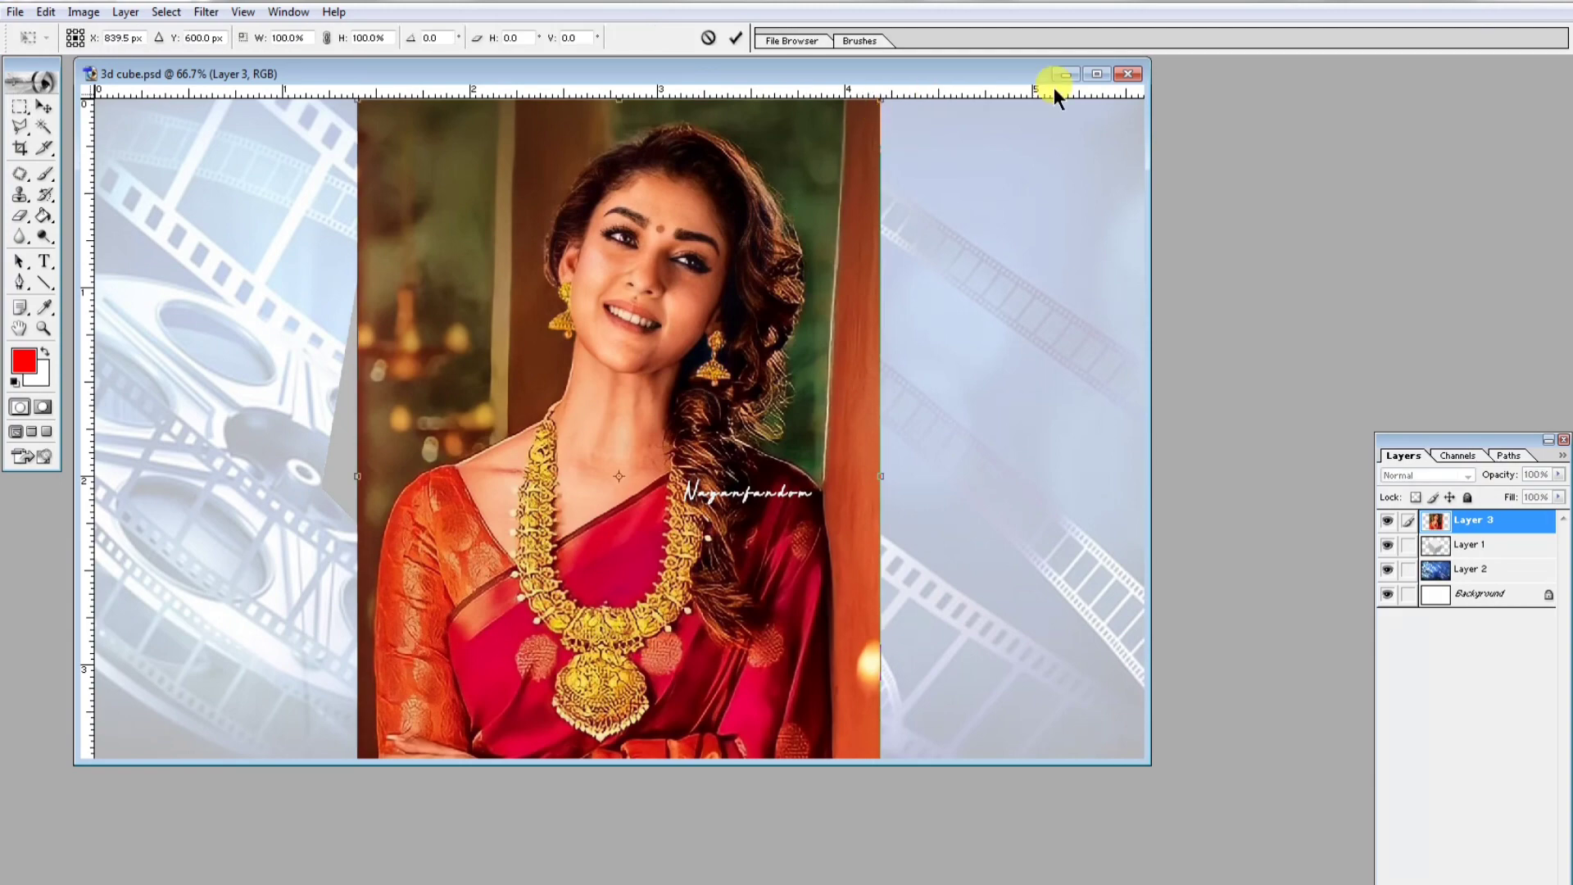
click(1098, 74)
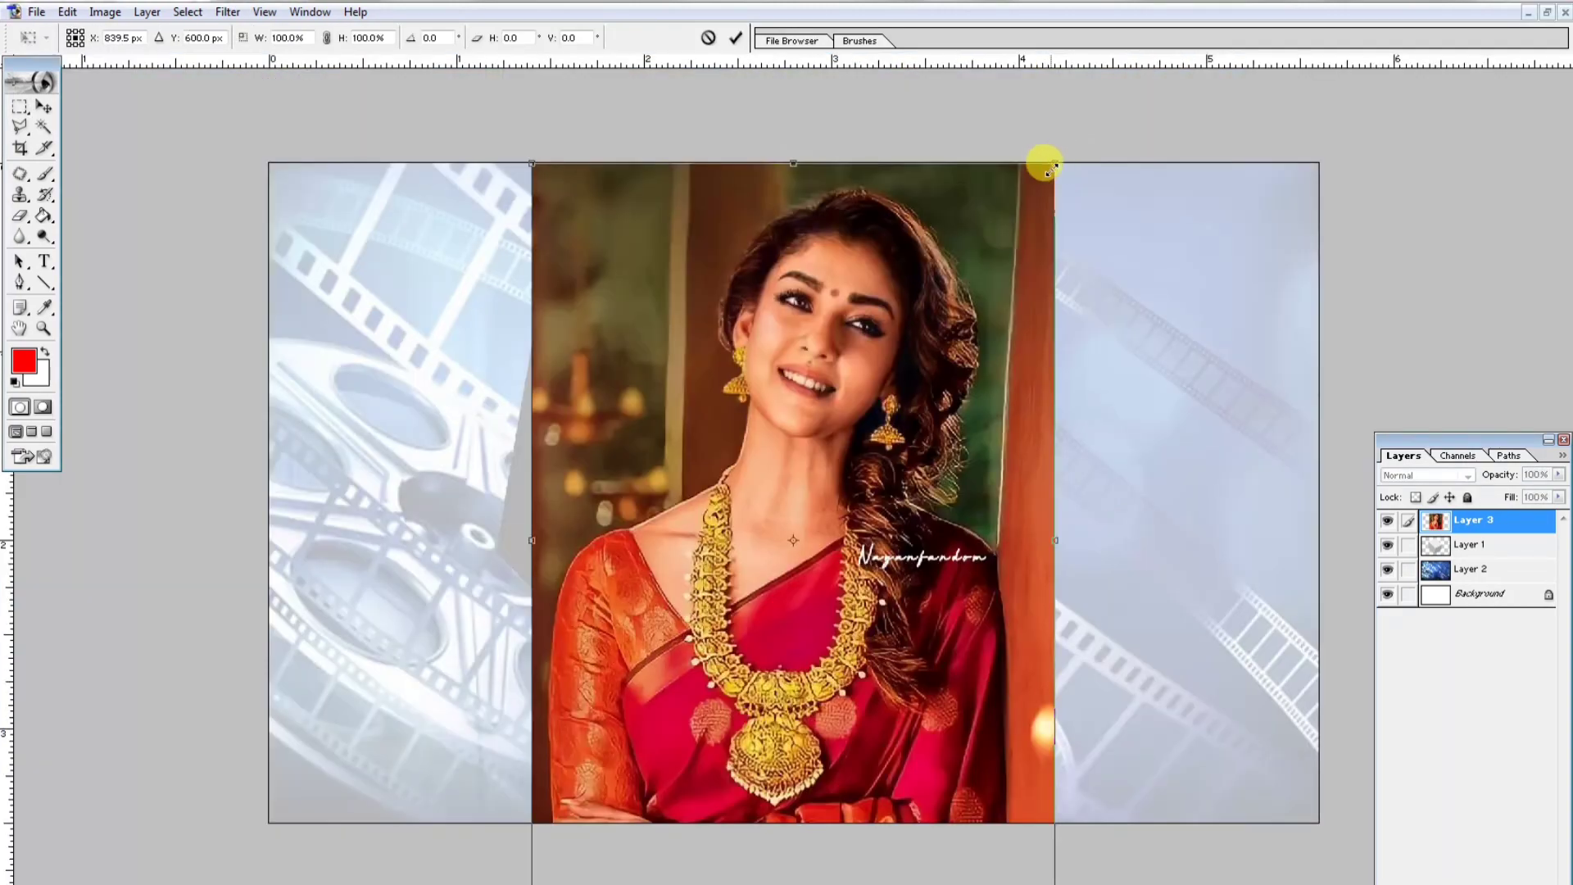
drag(1055, 165, 839, 281)
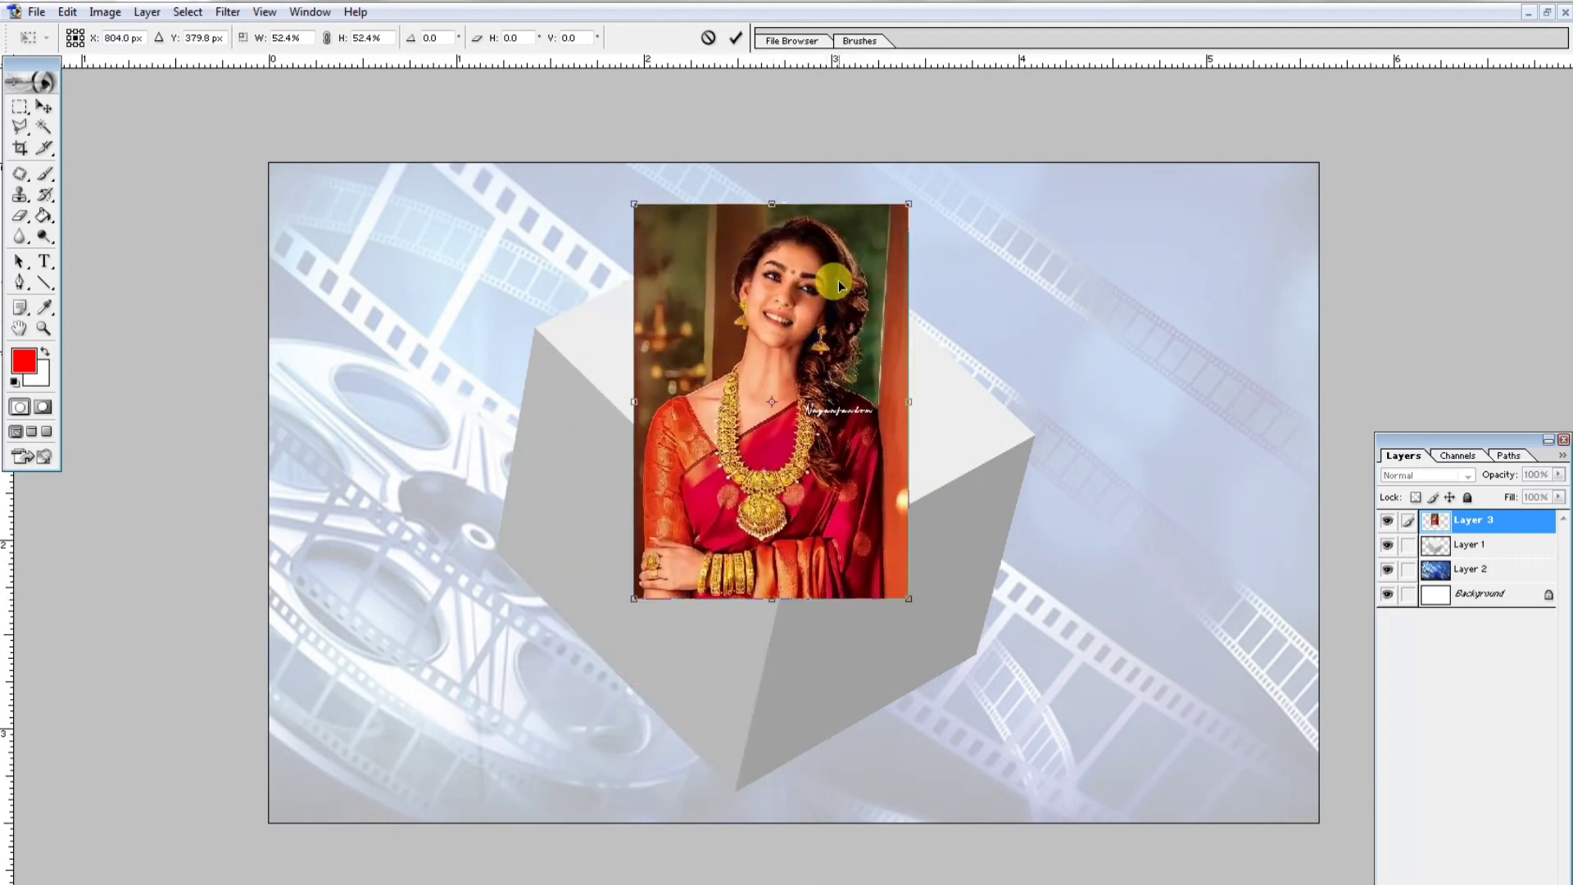
- Distort the pasted photo, moving its four corners onto the corners of the cube's top face
right_click(838, 281)
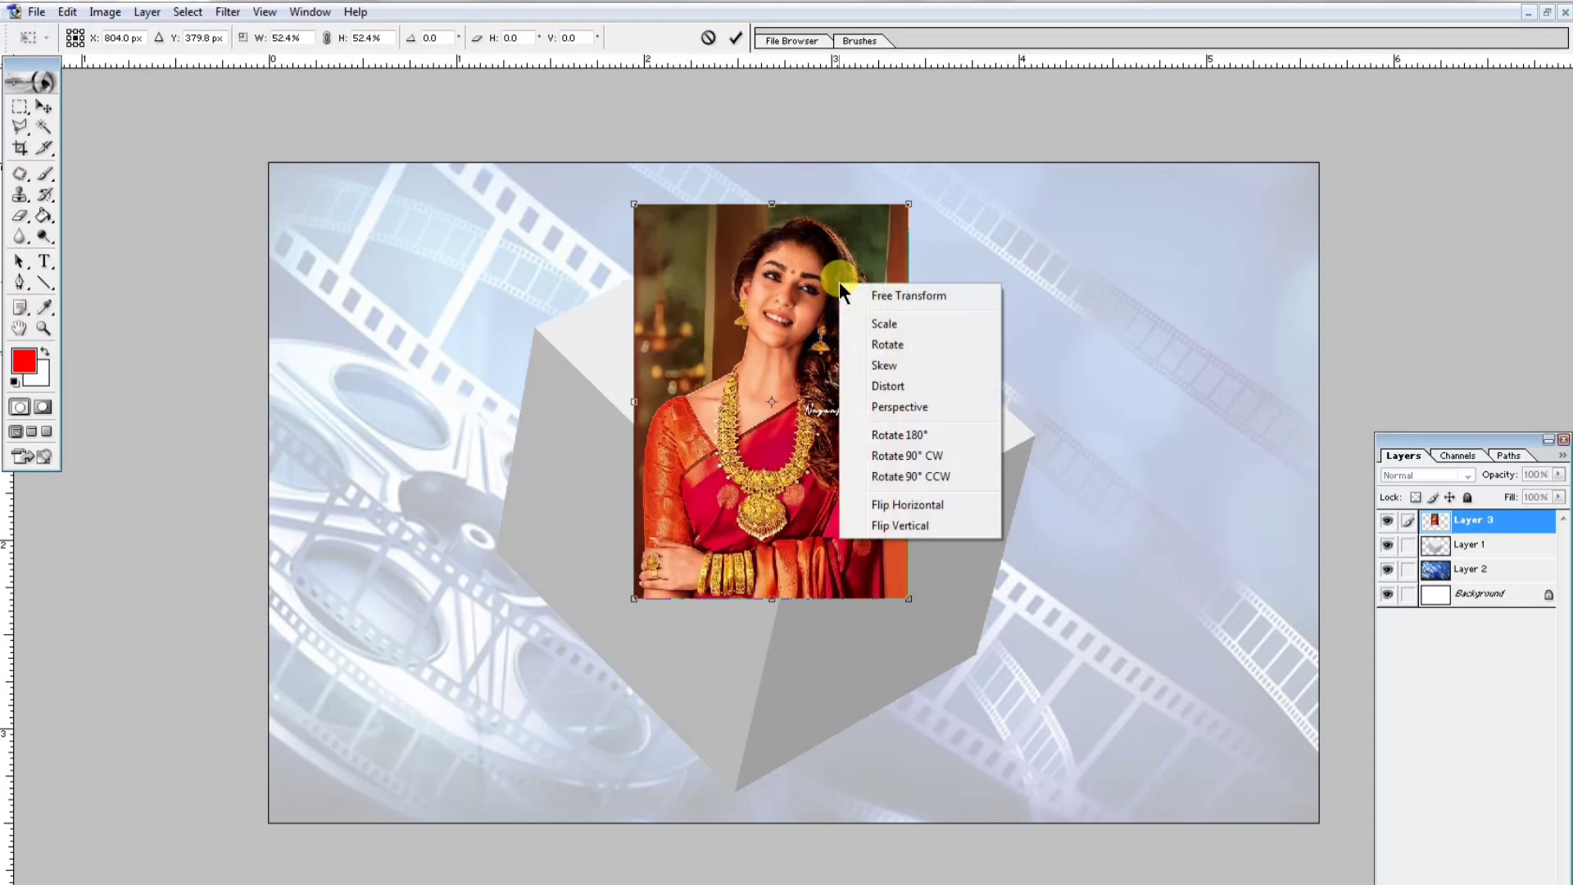
click(925, 383)
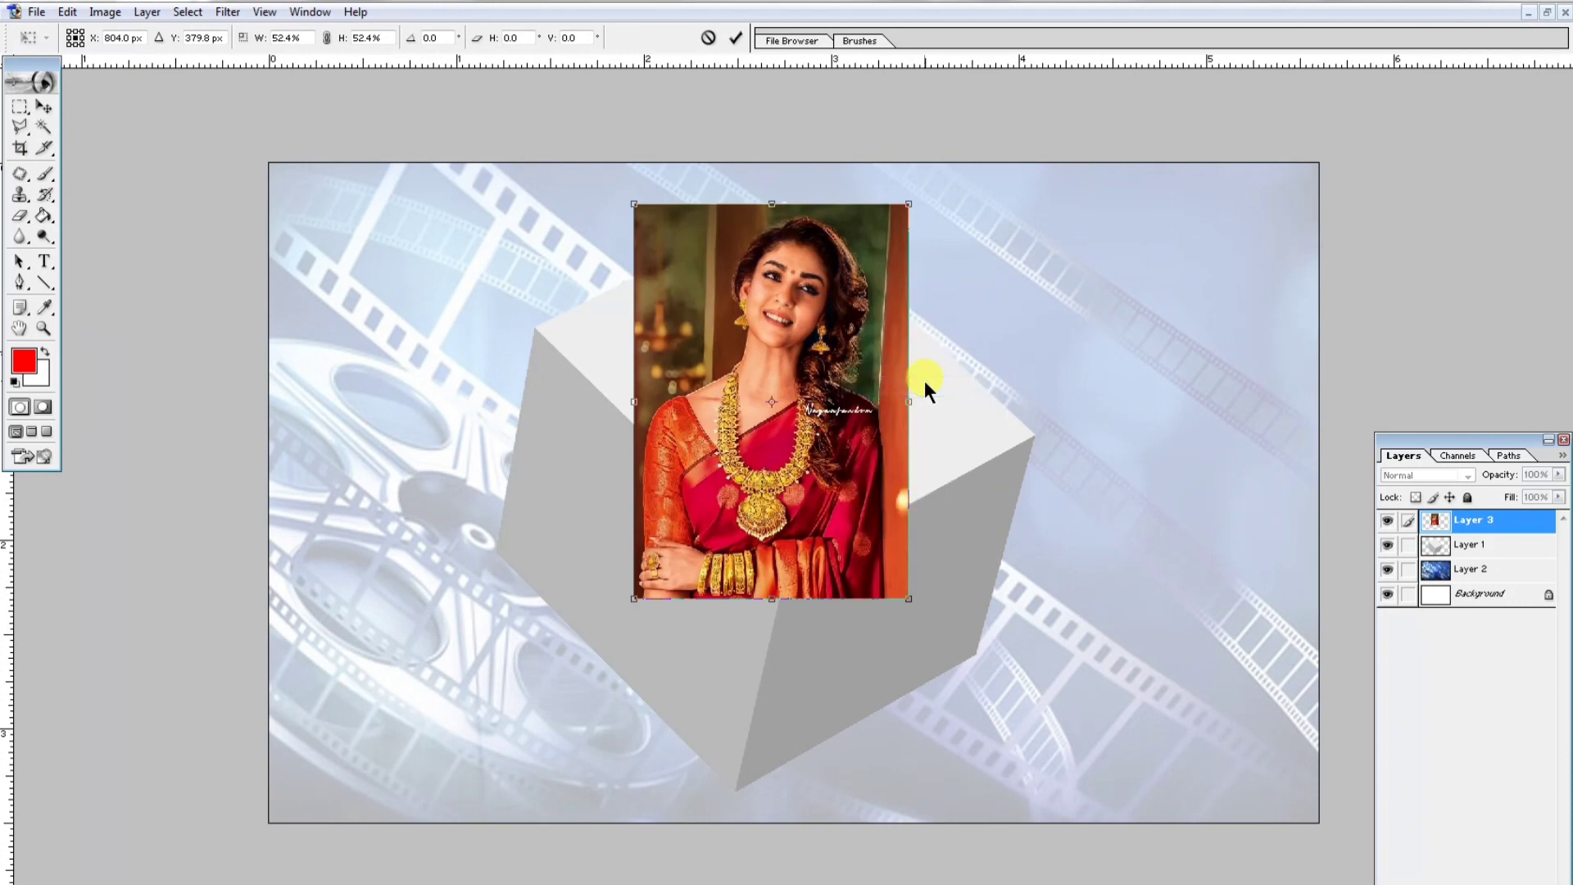
drag(908, 206, 1032, 434)
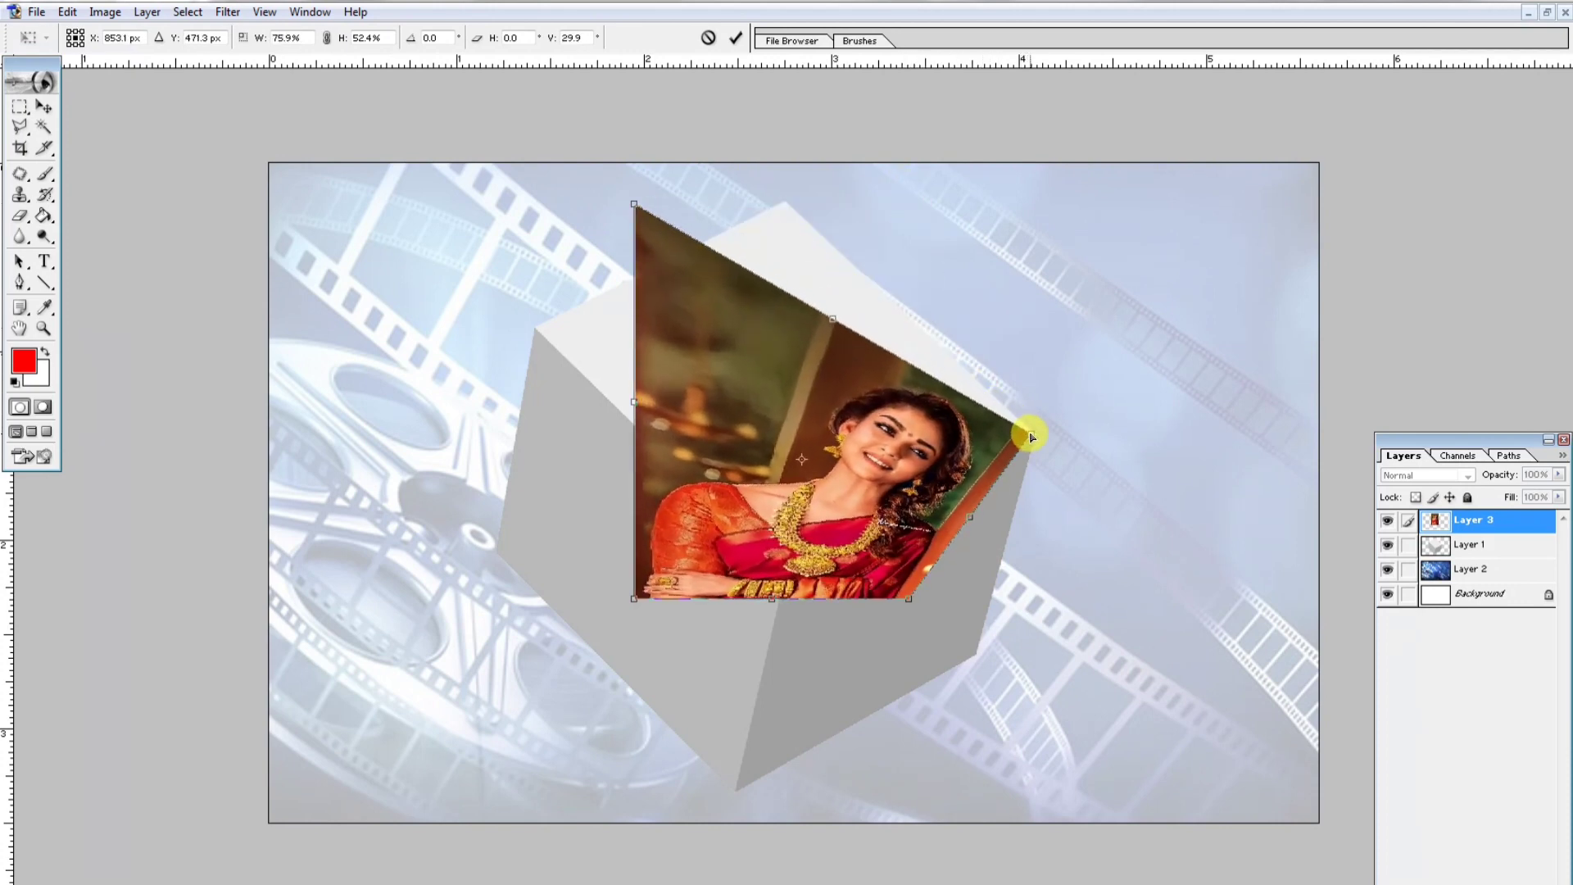
drag(636, 210, 784, 201)
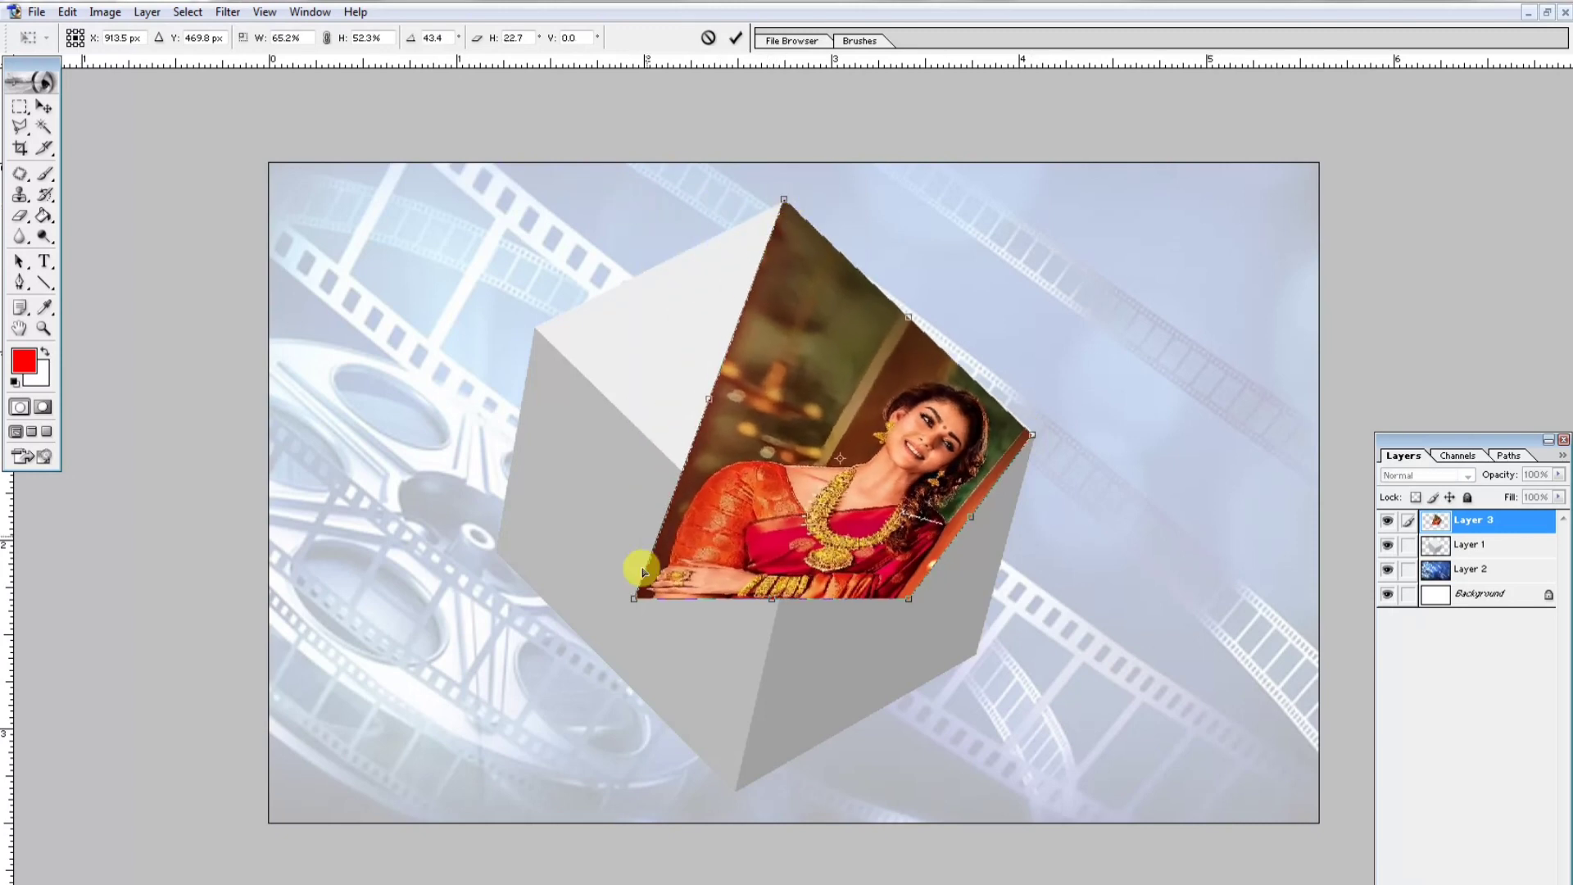
drag(636, 597, 541, 330)
drag(908, 598, 788, 576)
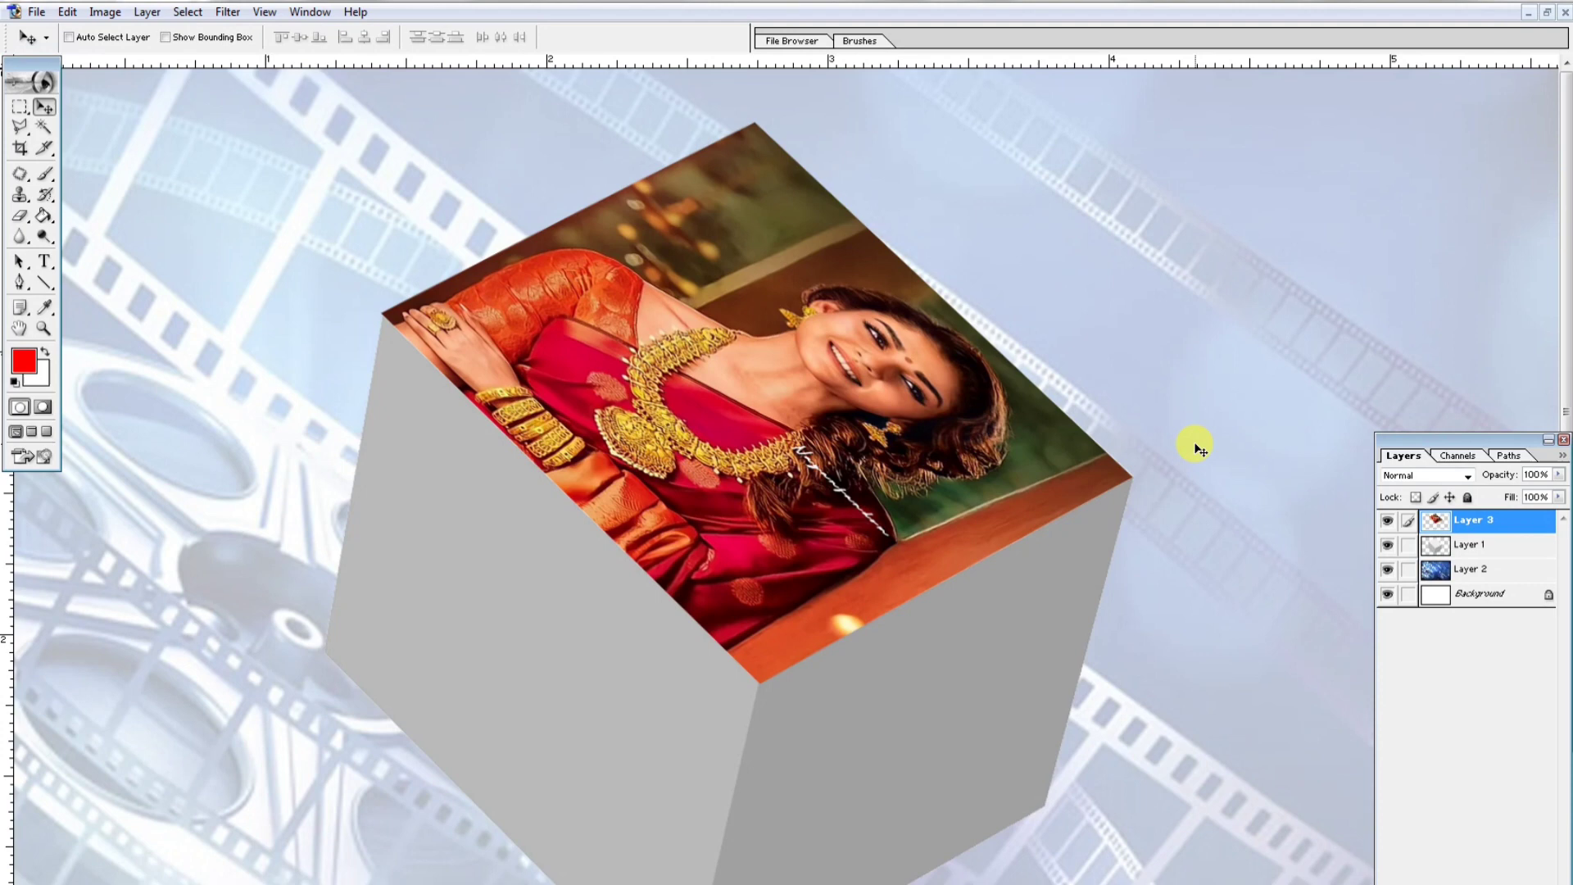
- Free-transform the top-face photo again, nudging its side handle slightly, and apply the transform
key(ctrl+t)
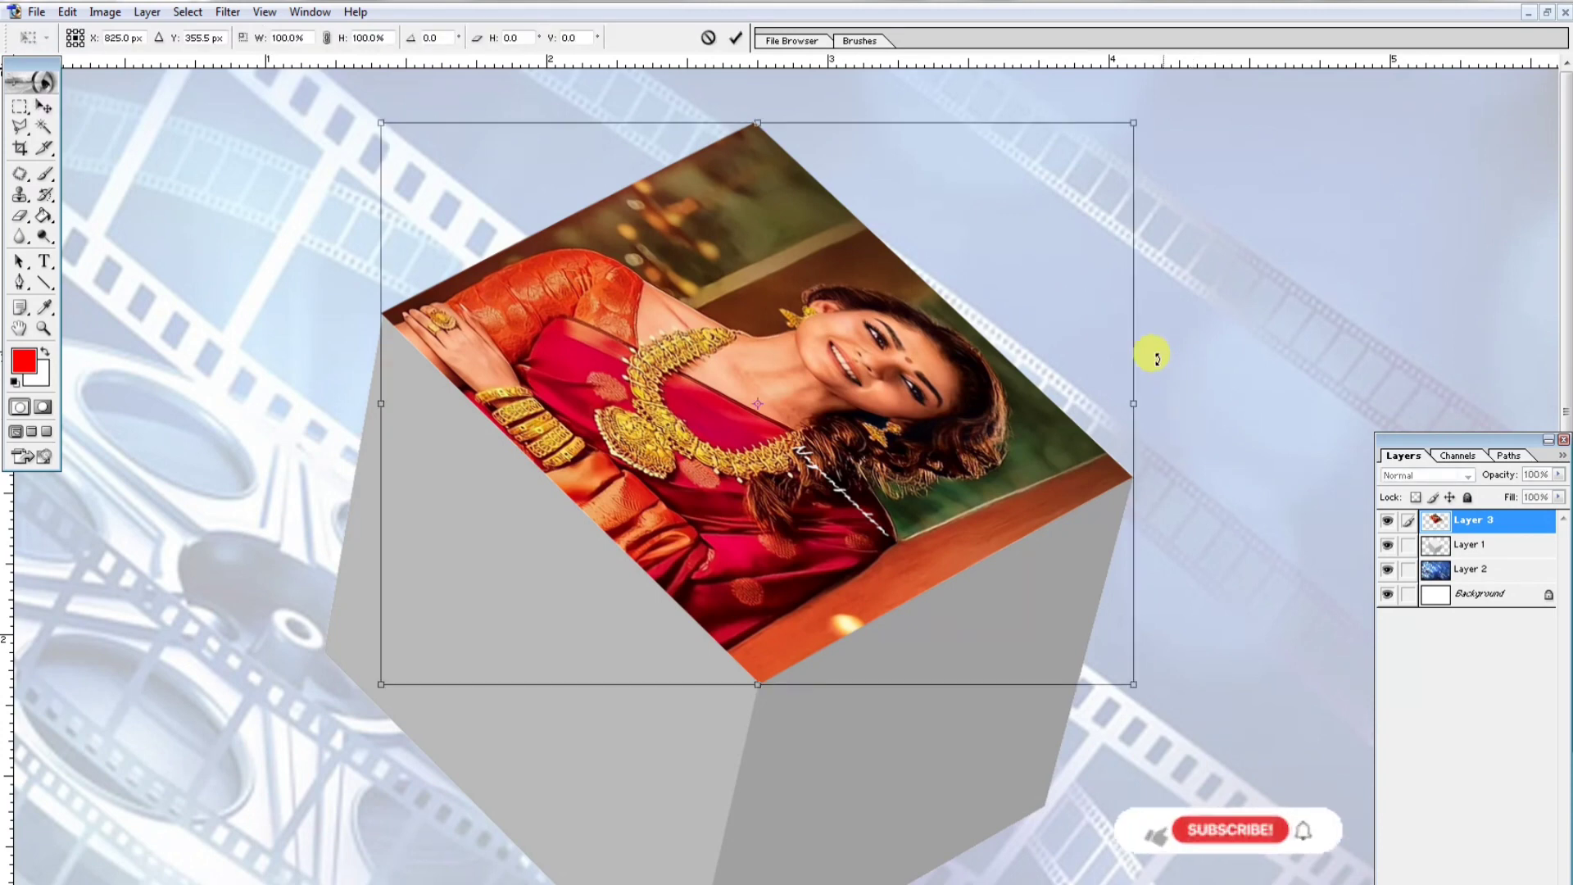
drag(1136, 395, 1137, 402)
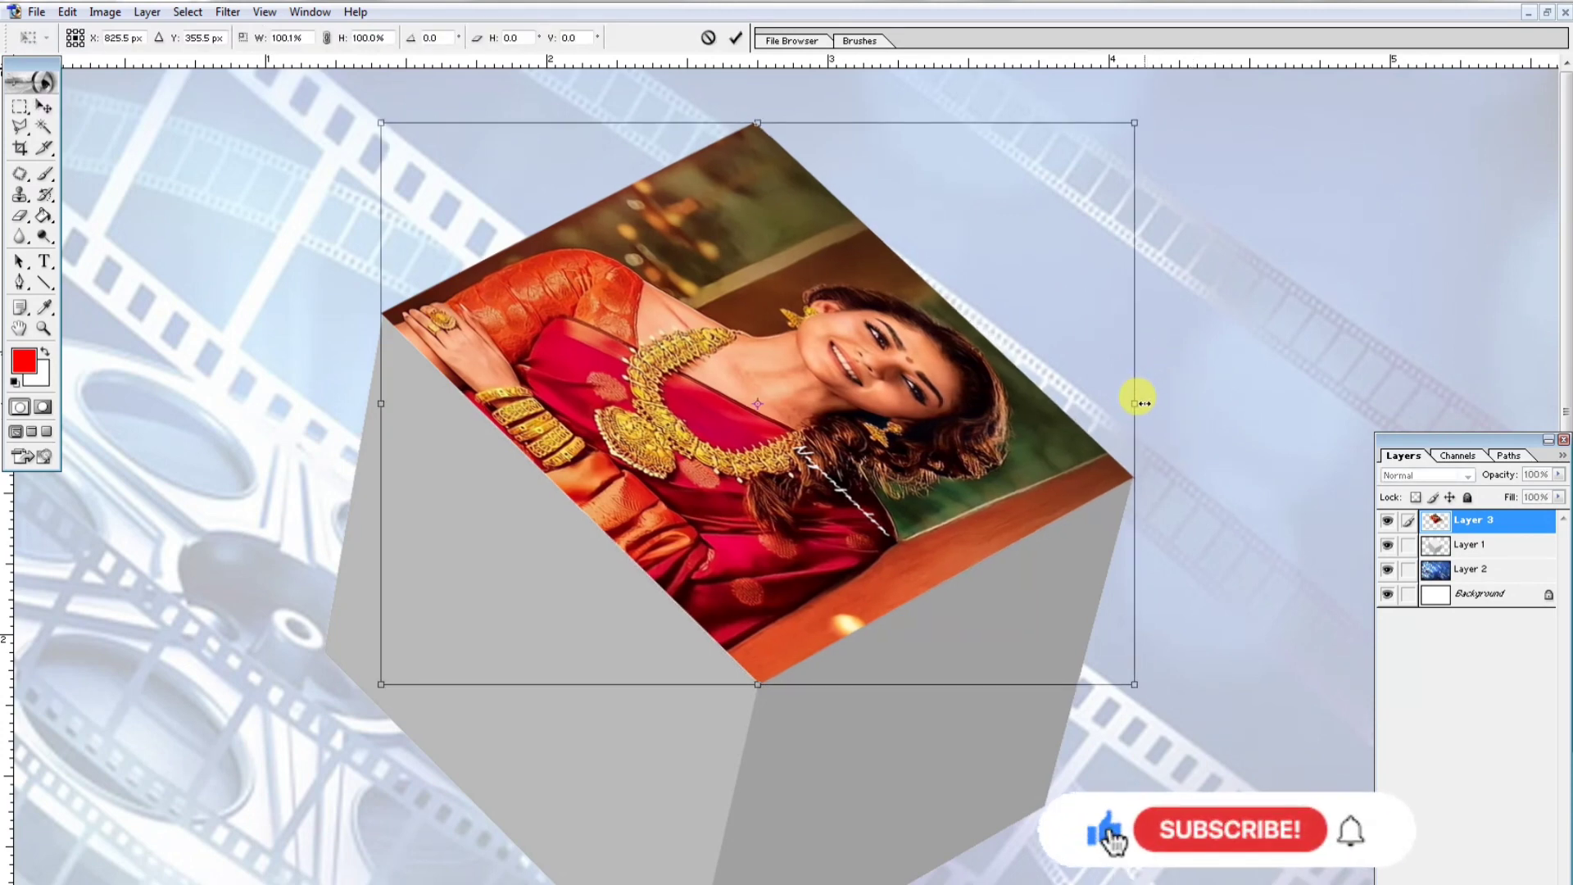
key(Return)
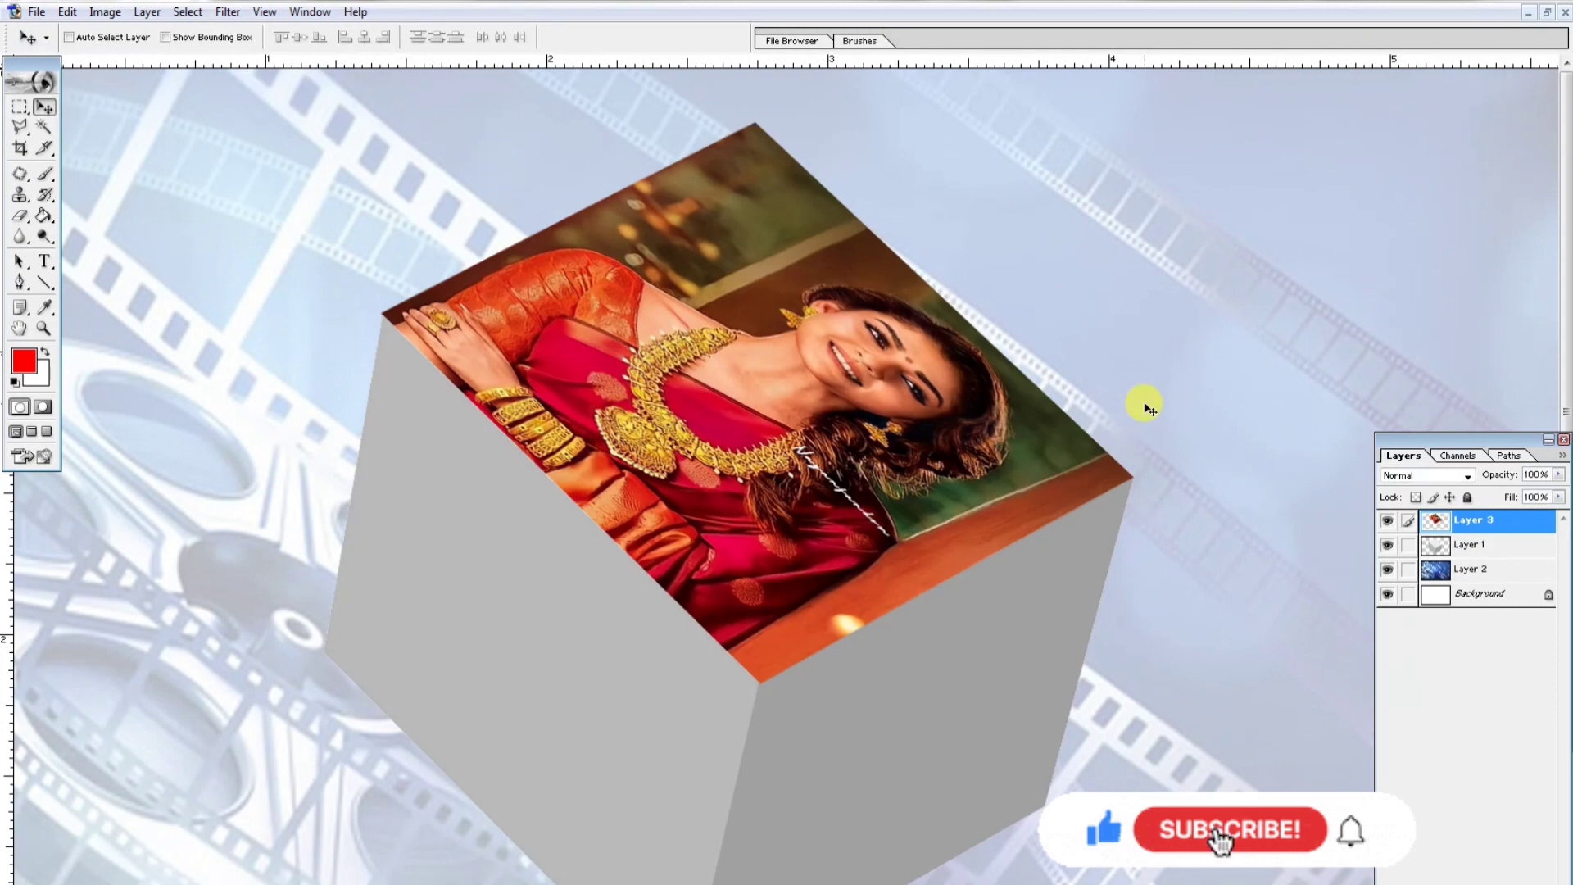
- Zoom out and open the TRISHA photo, then return to the cube document
key(ctrl+minus)
key(ctrl+o)
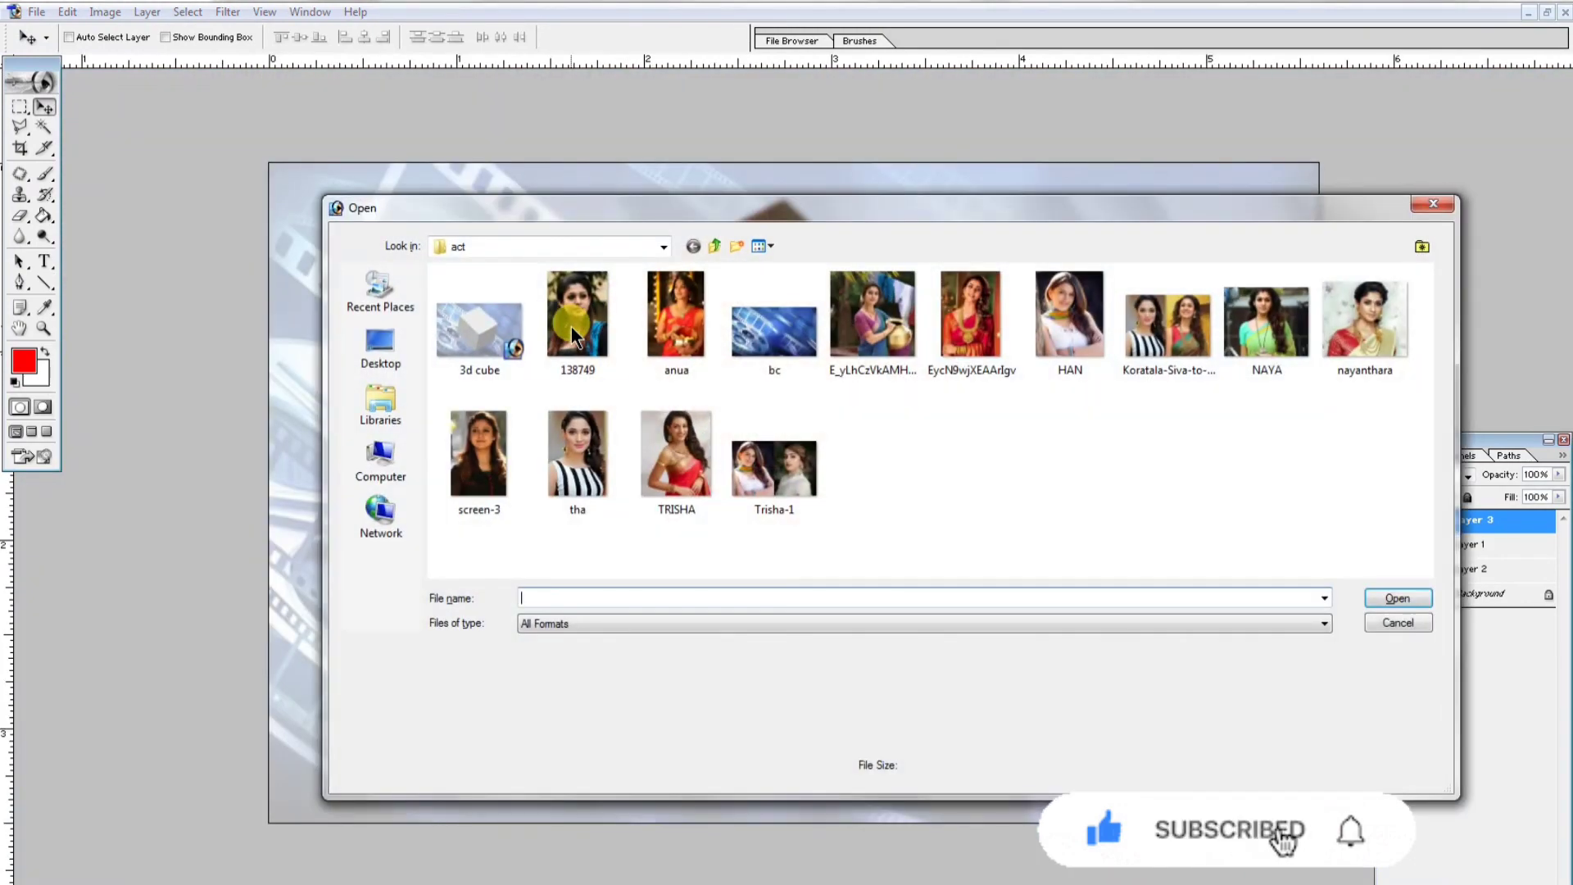
double_click(695, 455)
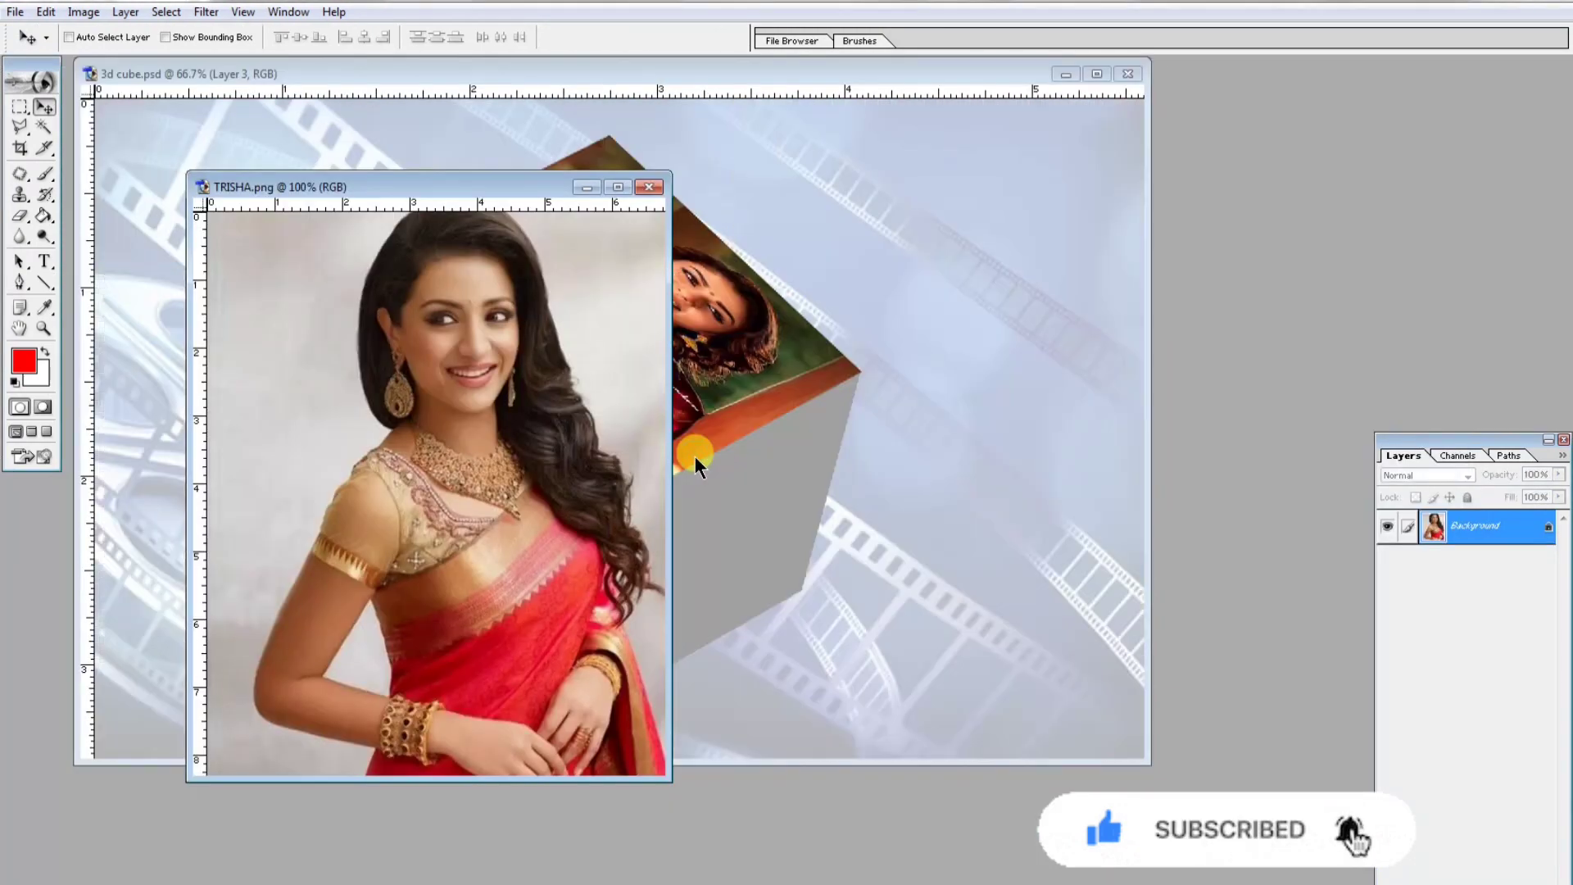
click(695, 455)
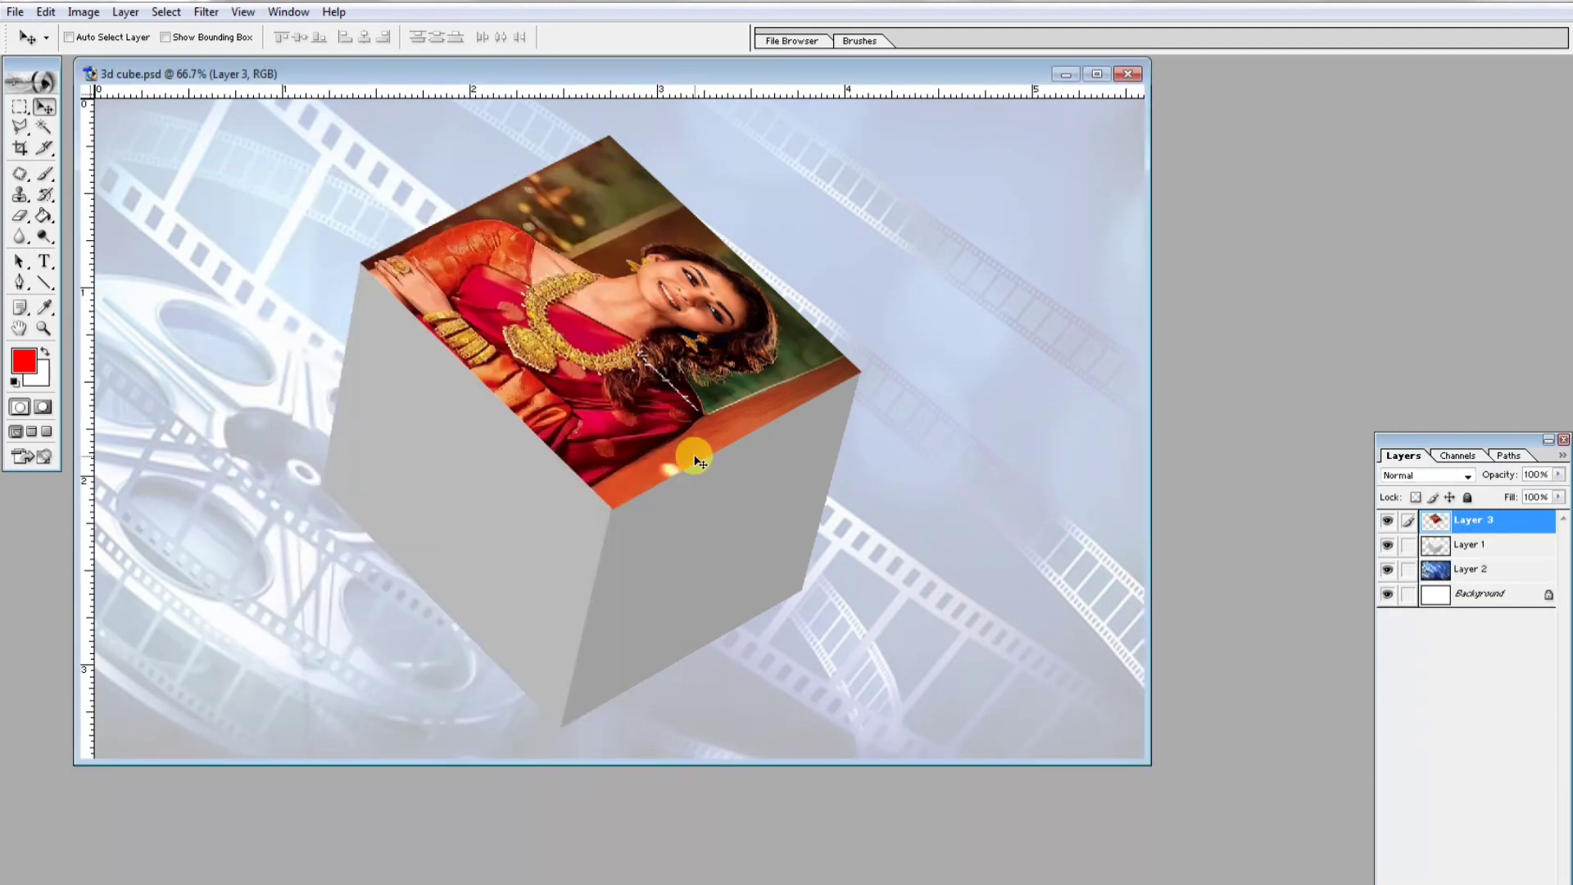
- Paste the TRISHA photo and distort its corners to fit the cube's left face, then apply the transform
key(ctrl+v)
key(ctrl+t)
drag(775, 237, 761, 268)
drag(658, 386, 539, 386)
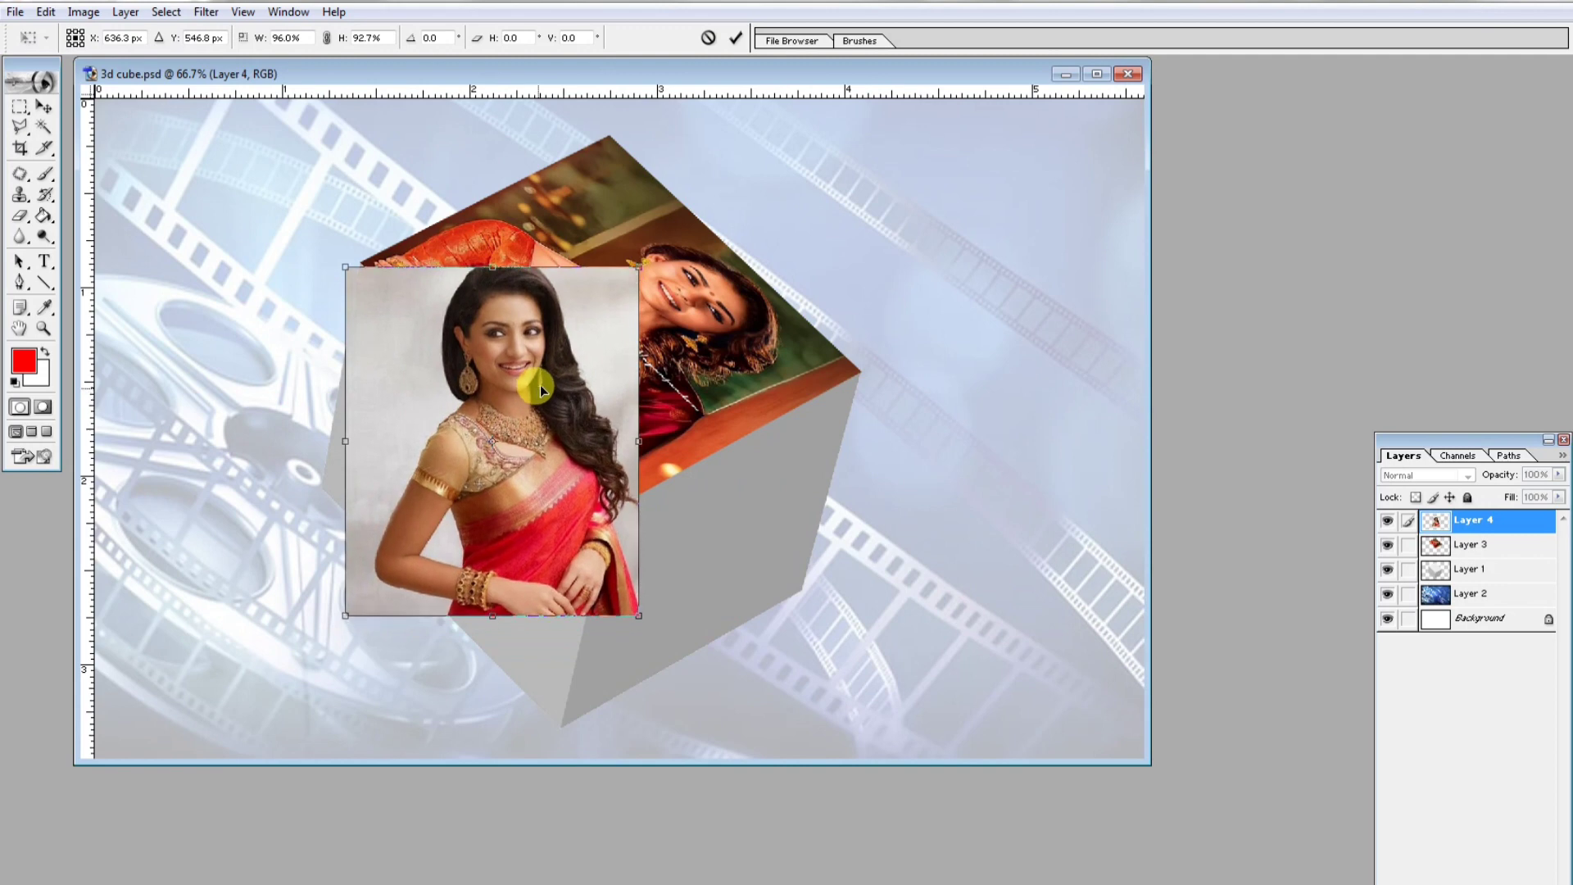
drag(645, 621, 563, 724)
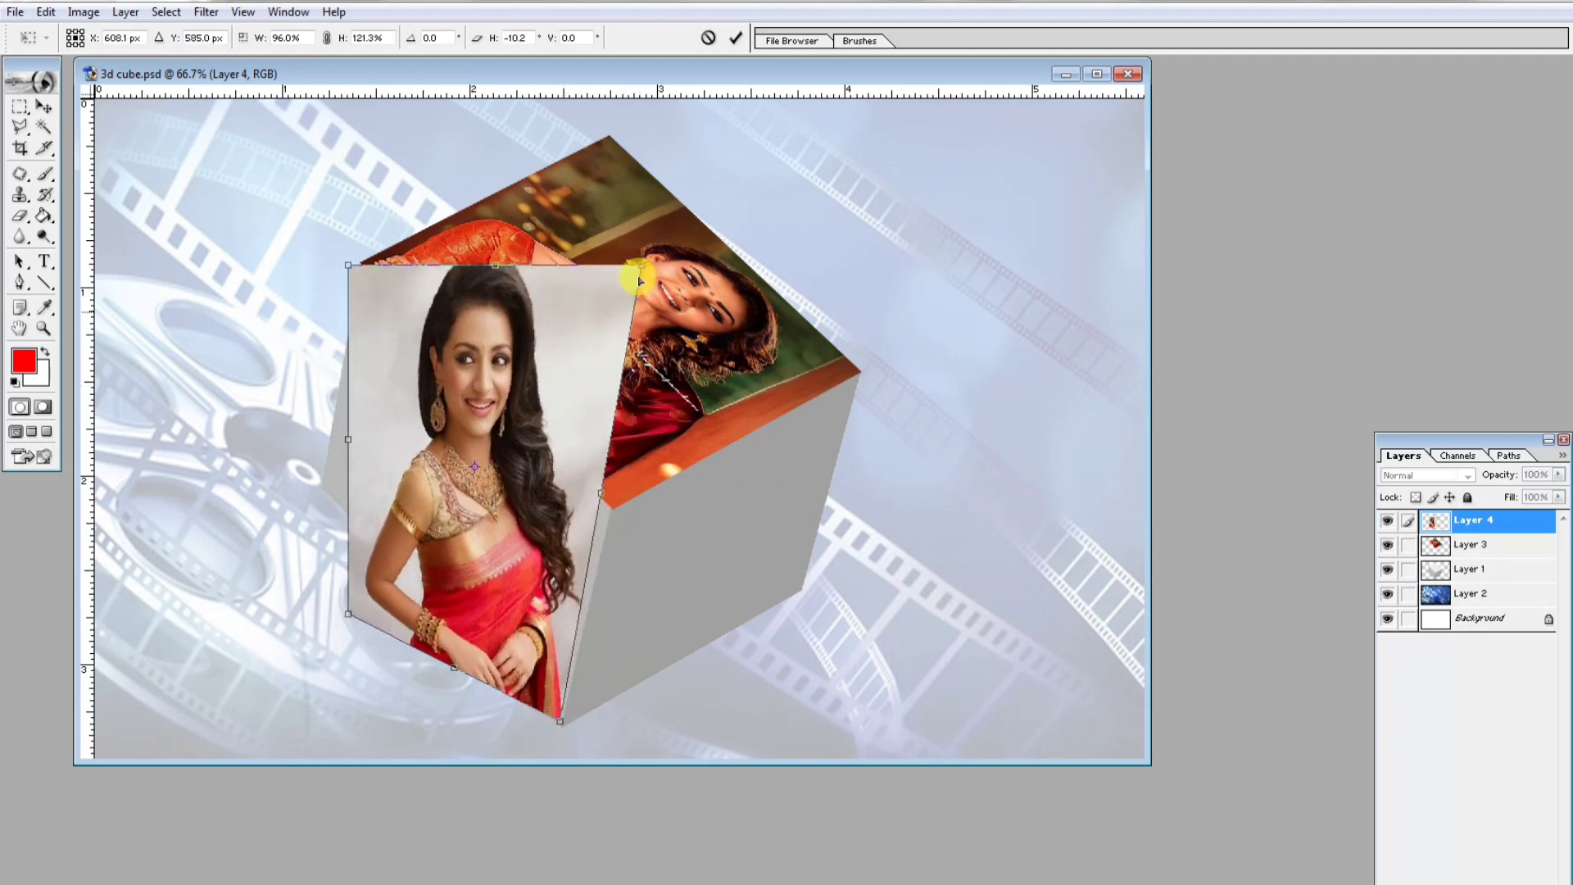
drag(641, 266, 614, 508)
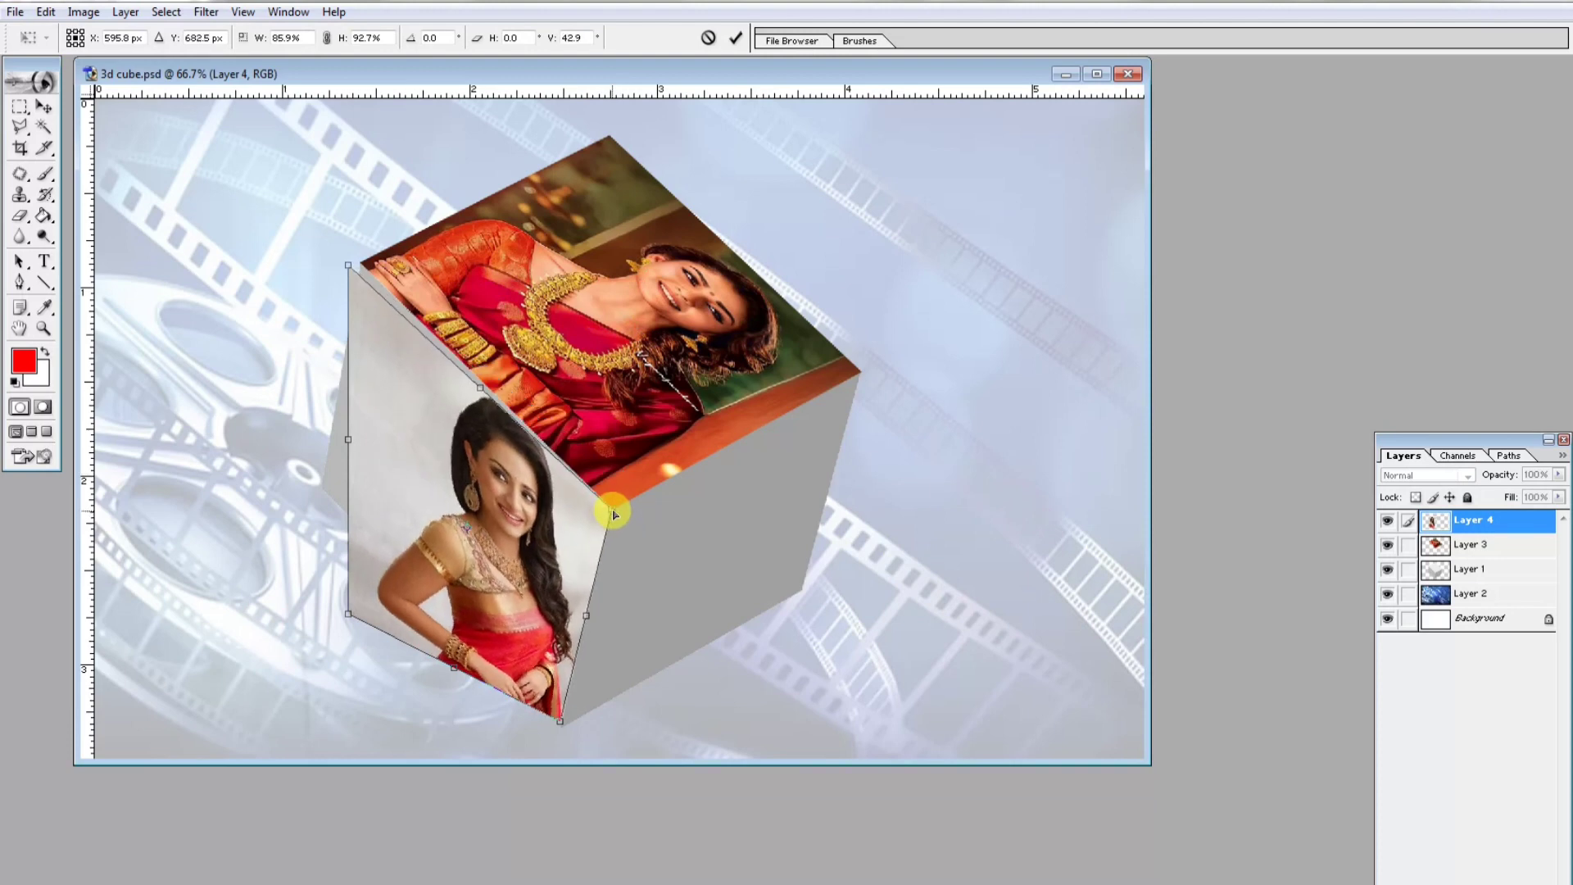
drag(348, 265, 361, 264)
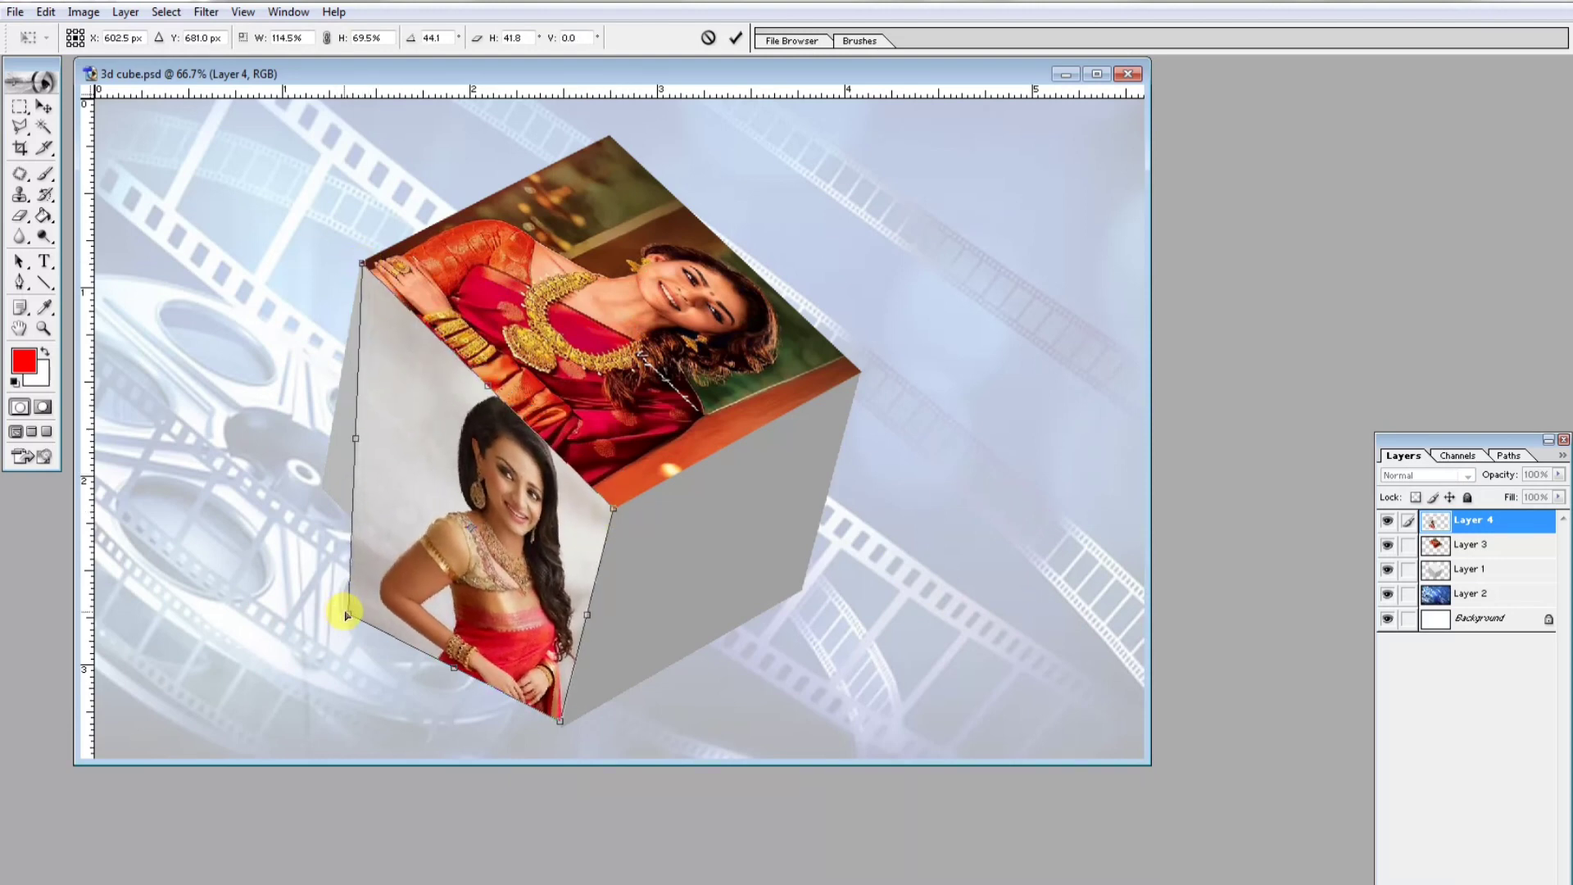
drag(347, 616, 317, 483)
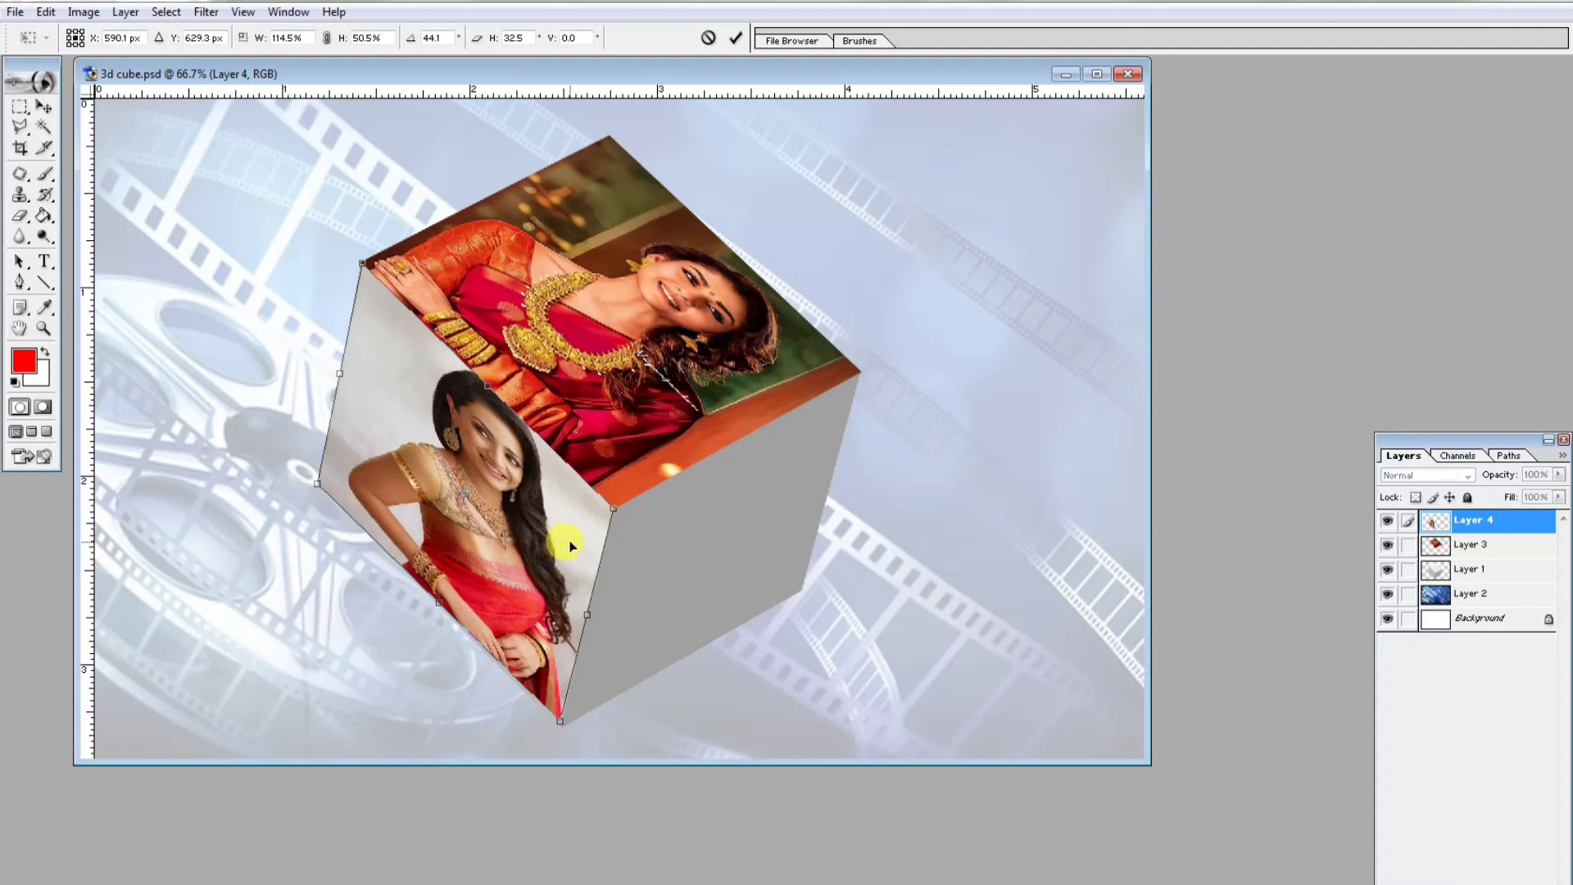
key(Return)
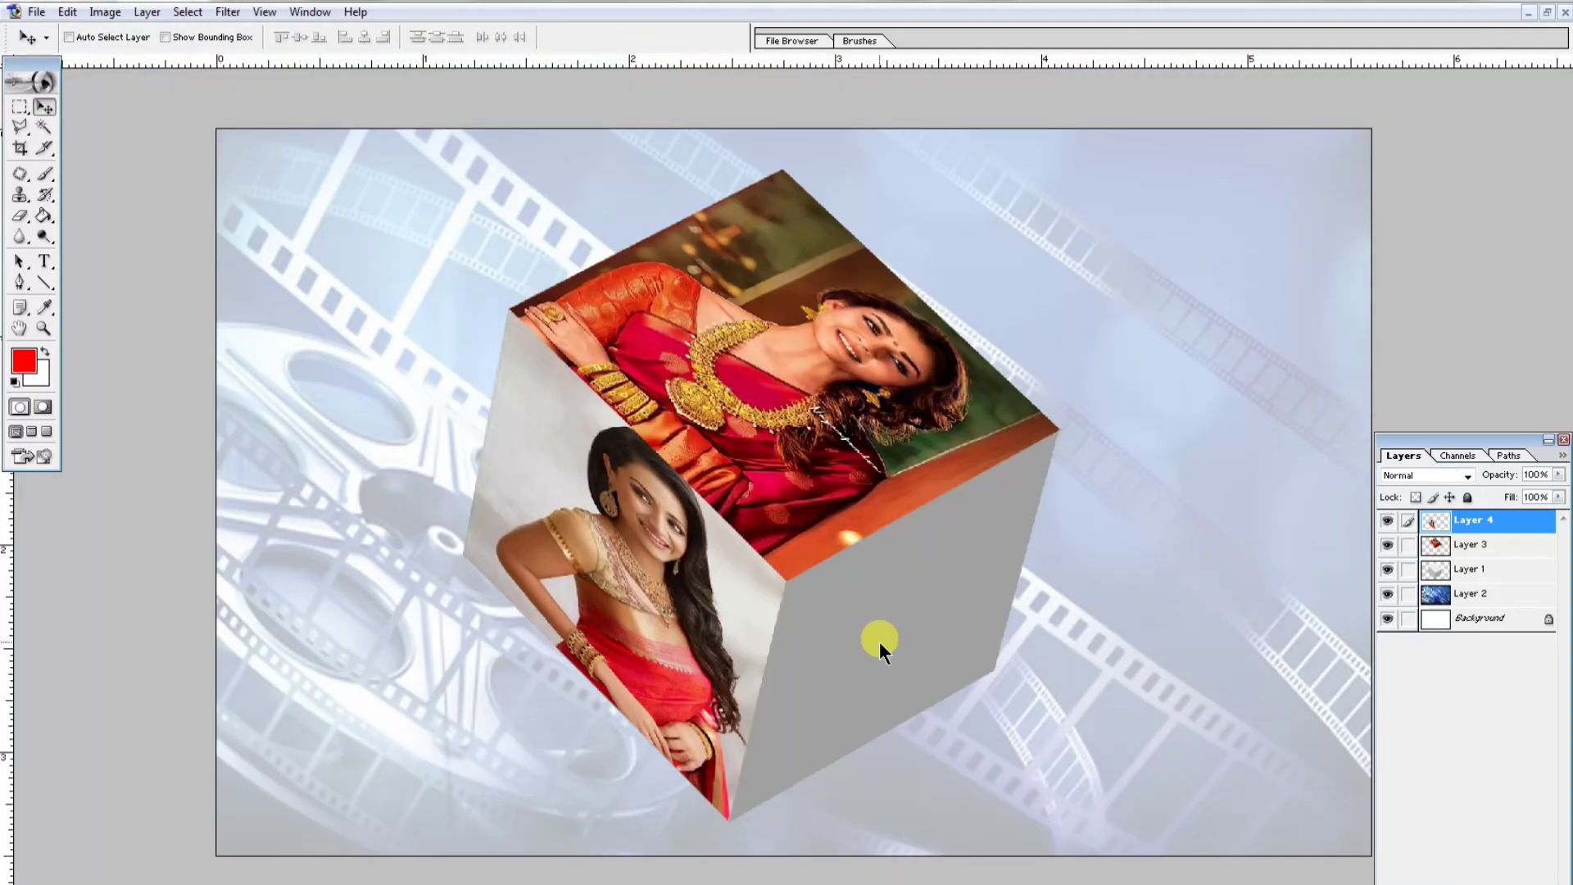
- Open the anua photo, paste it into the cube document and scale it down to about 57%
key(ctrl+o)
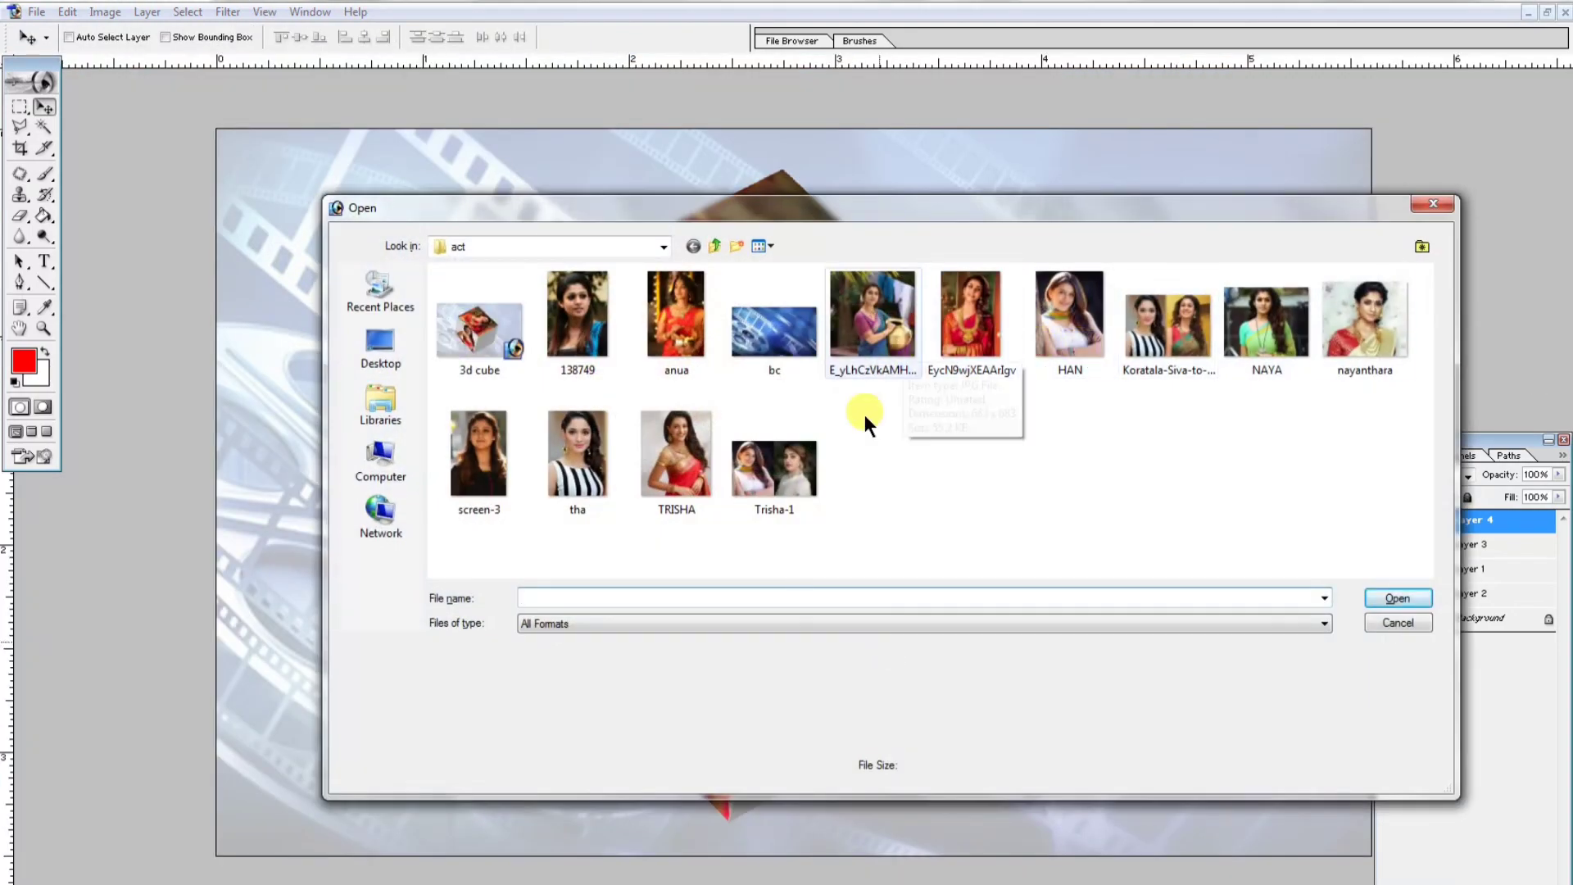
double_click(689, 307)
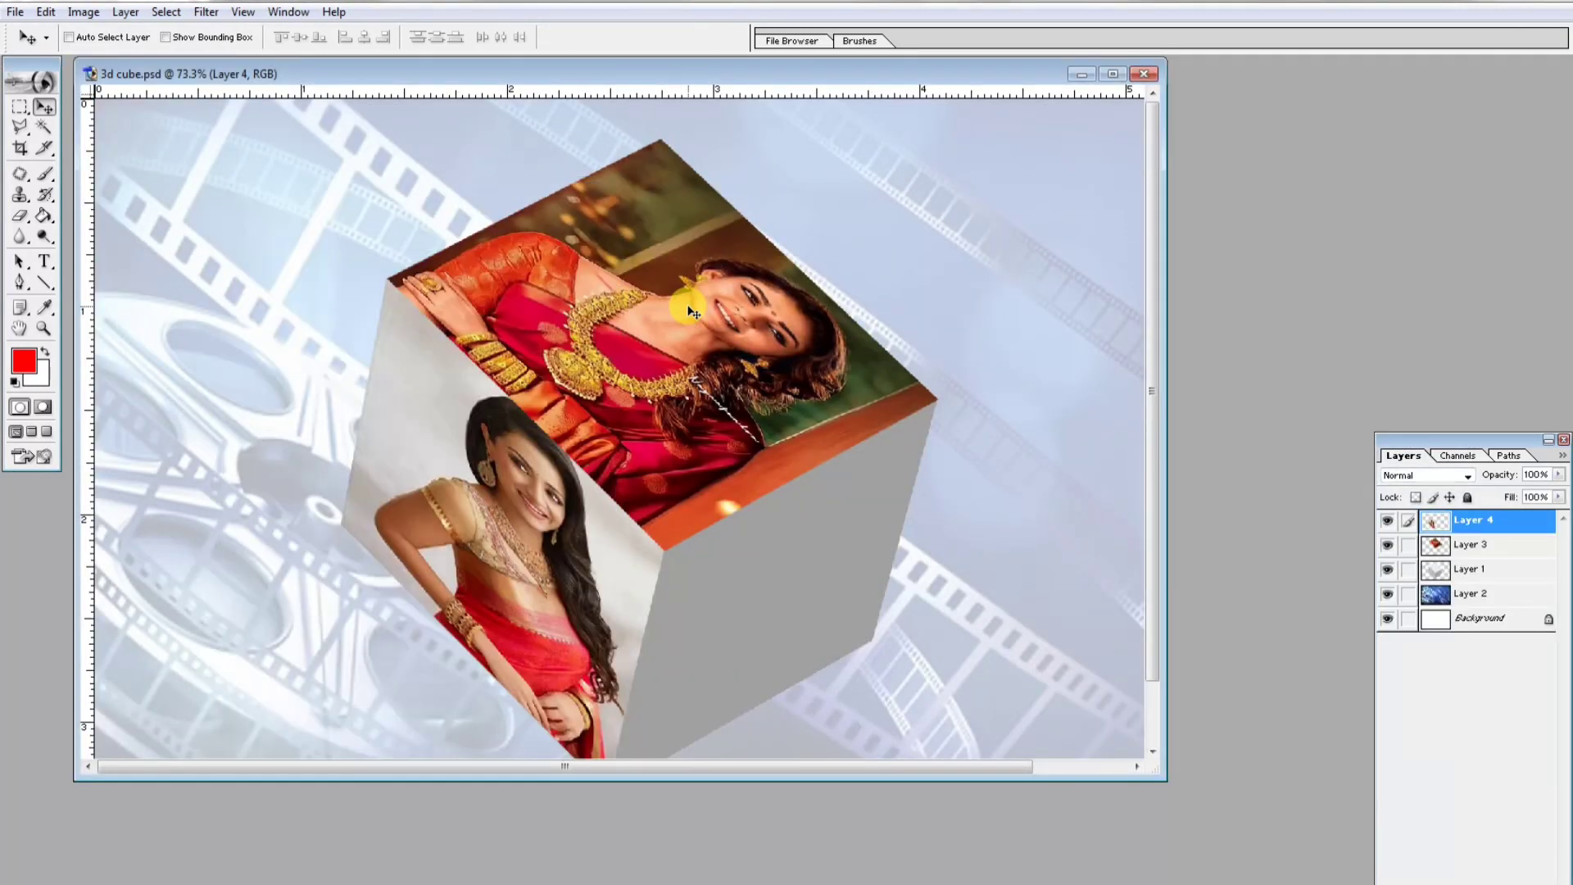
key(ctrl+v)
key(ctrl+t)
drag(832, 98, 847, 459)
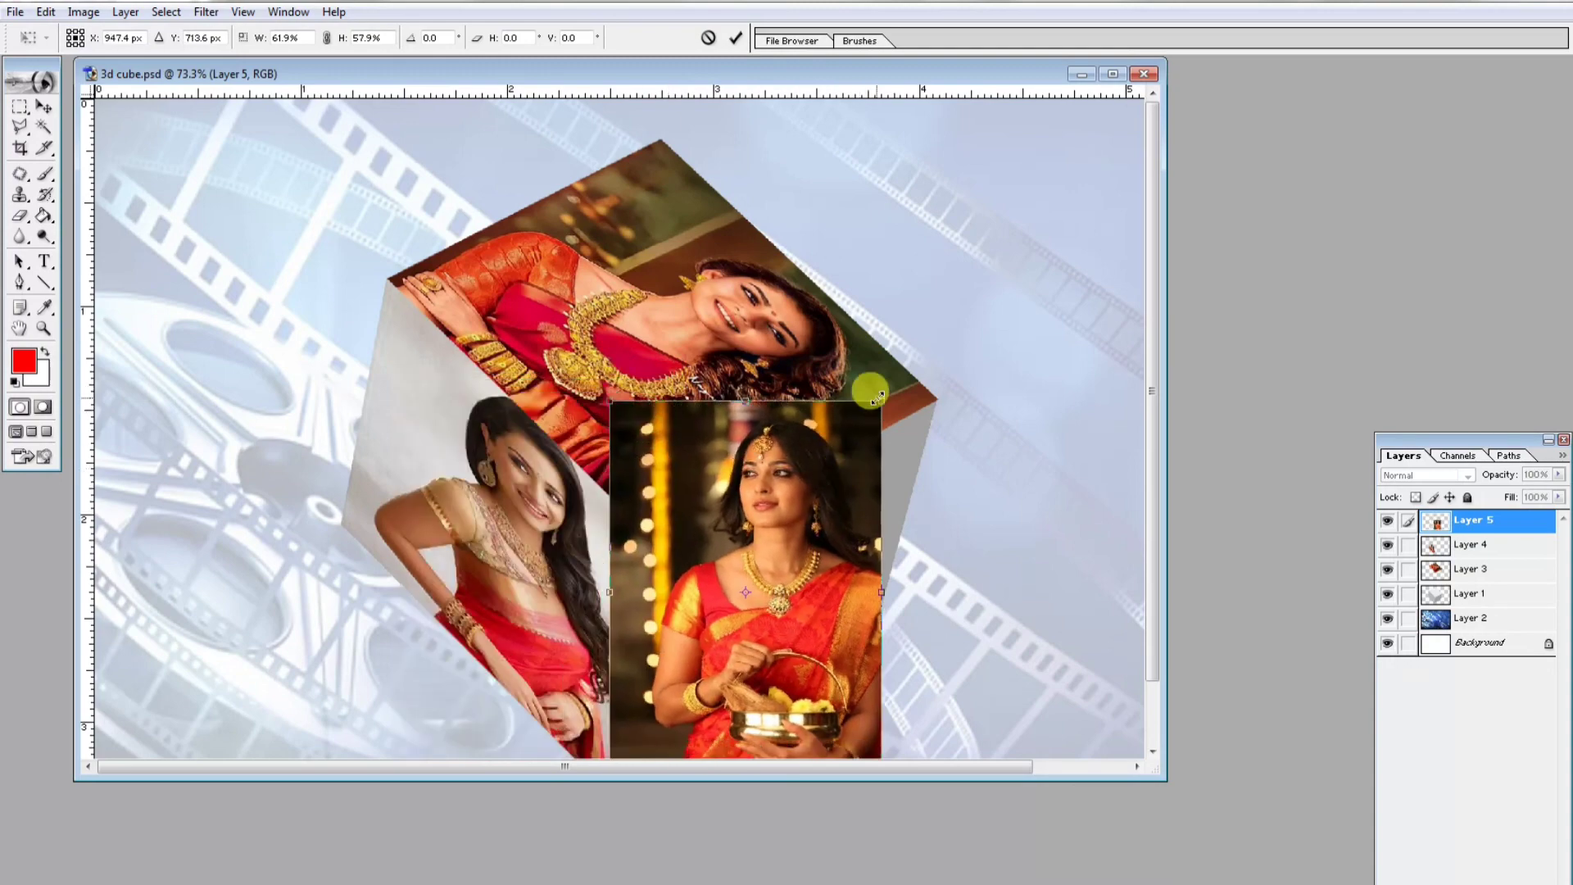
drag(878, 398, 855, 435)
drag(815, 525, 837, 496)
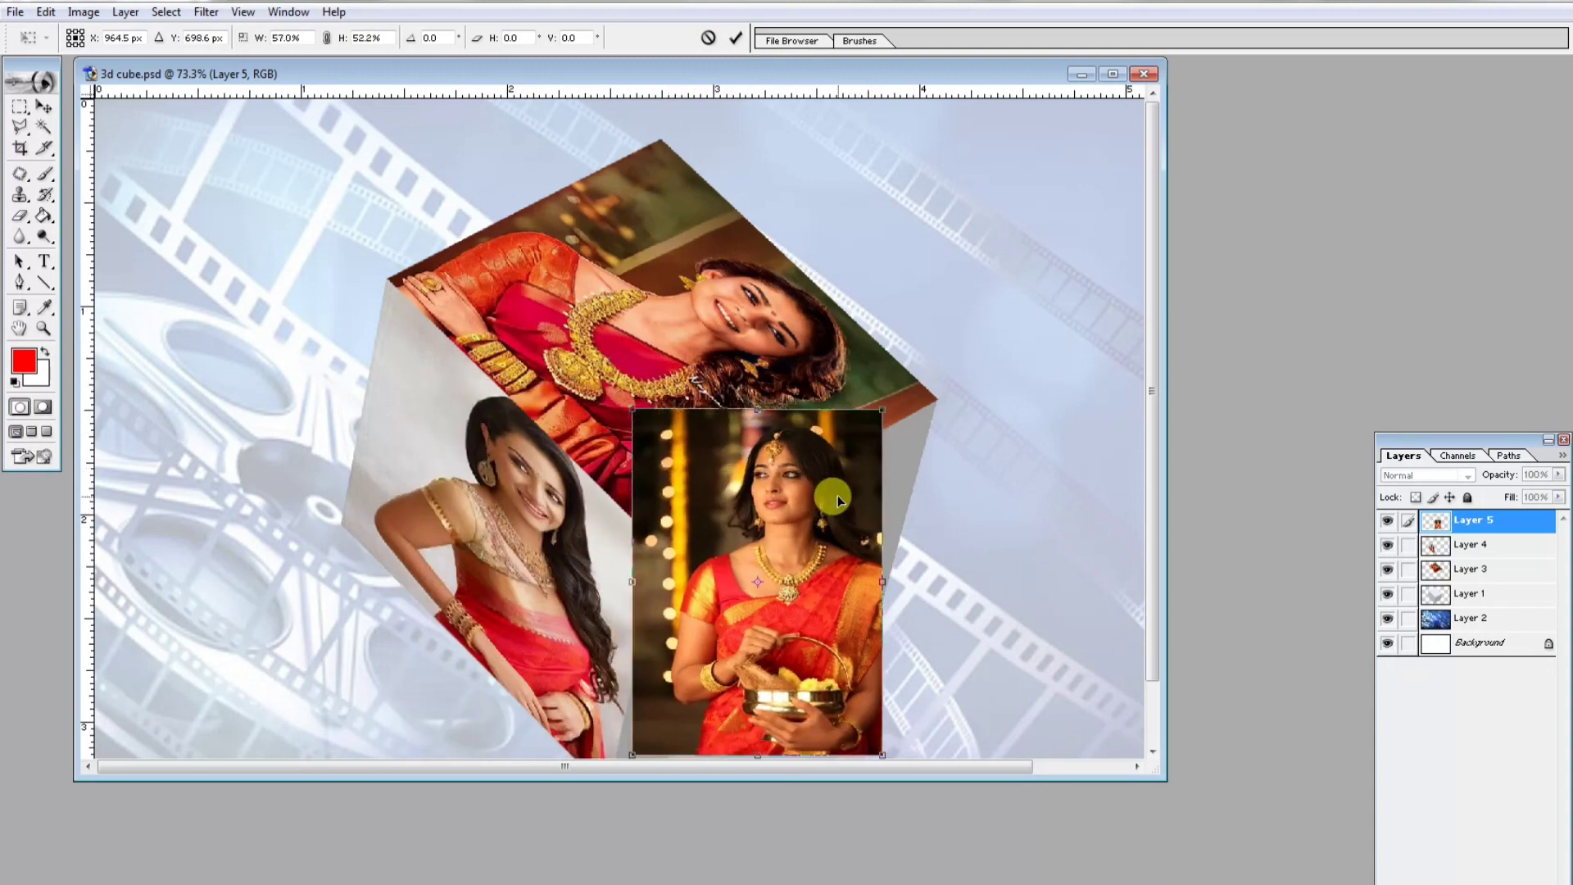
- Distort the anua photo's corners to fit the cube's right face and apply the transform
click(1113, 74)
drag(891, 544, 925, 682)
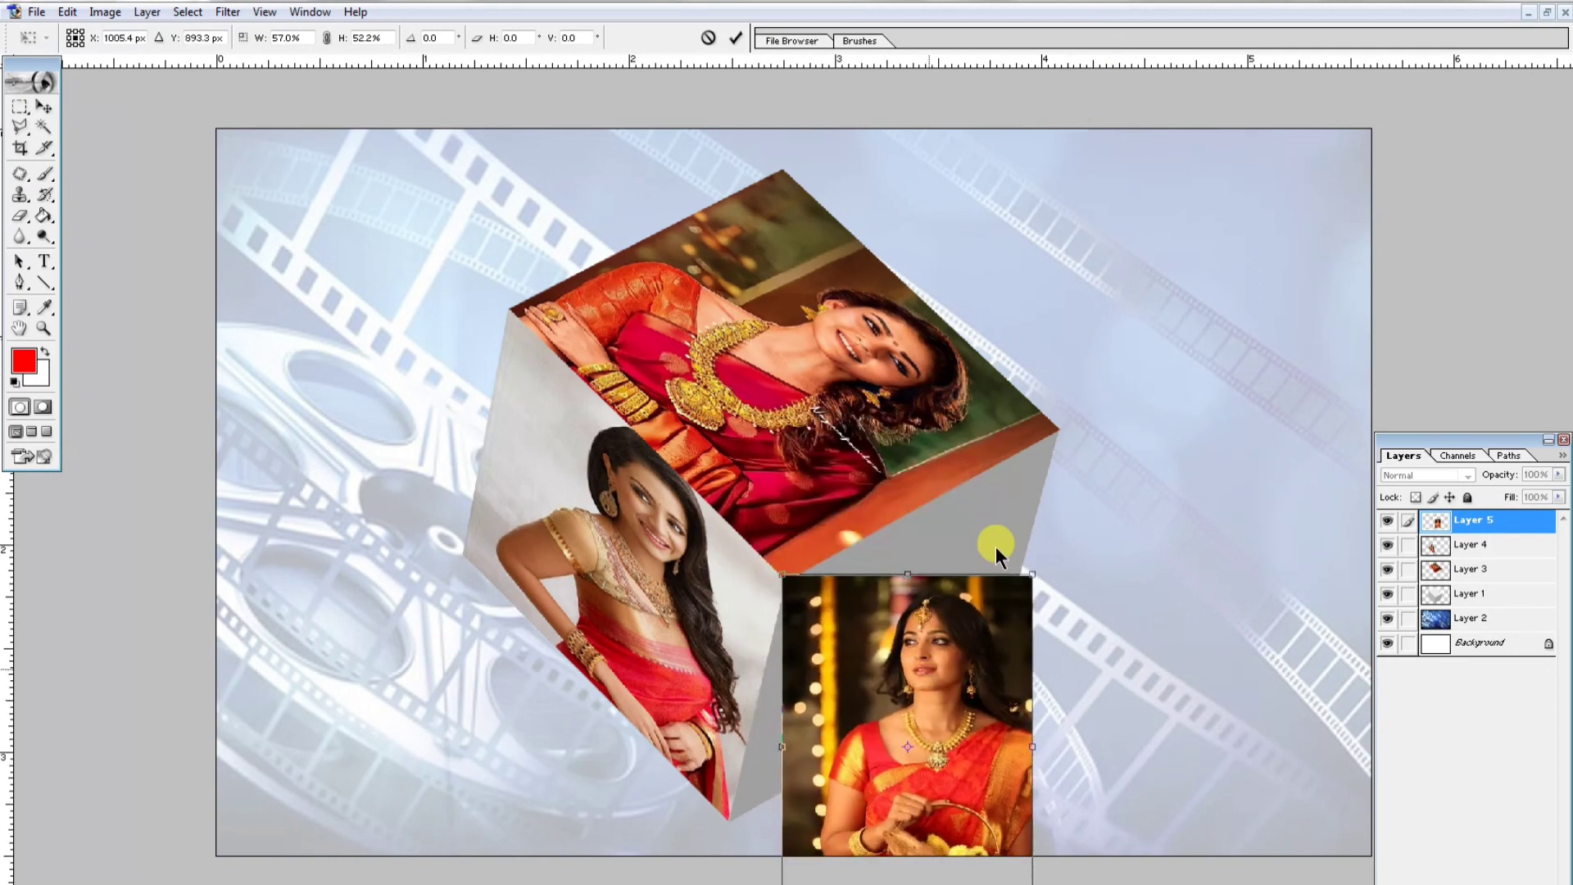
drag(1033, 574, 1059, 427)
scroll(971, 809, up, 2)
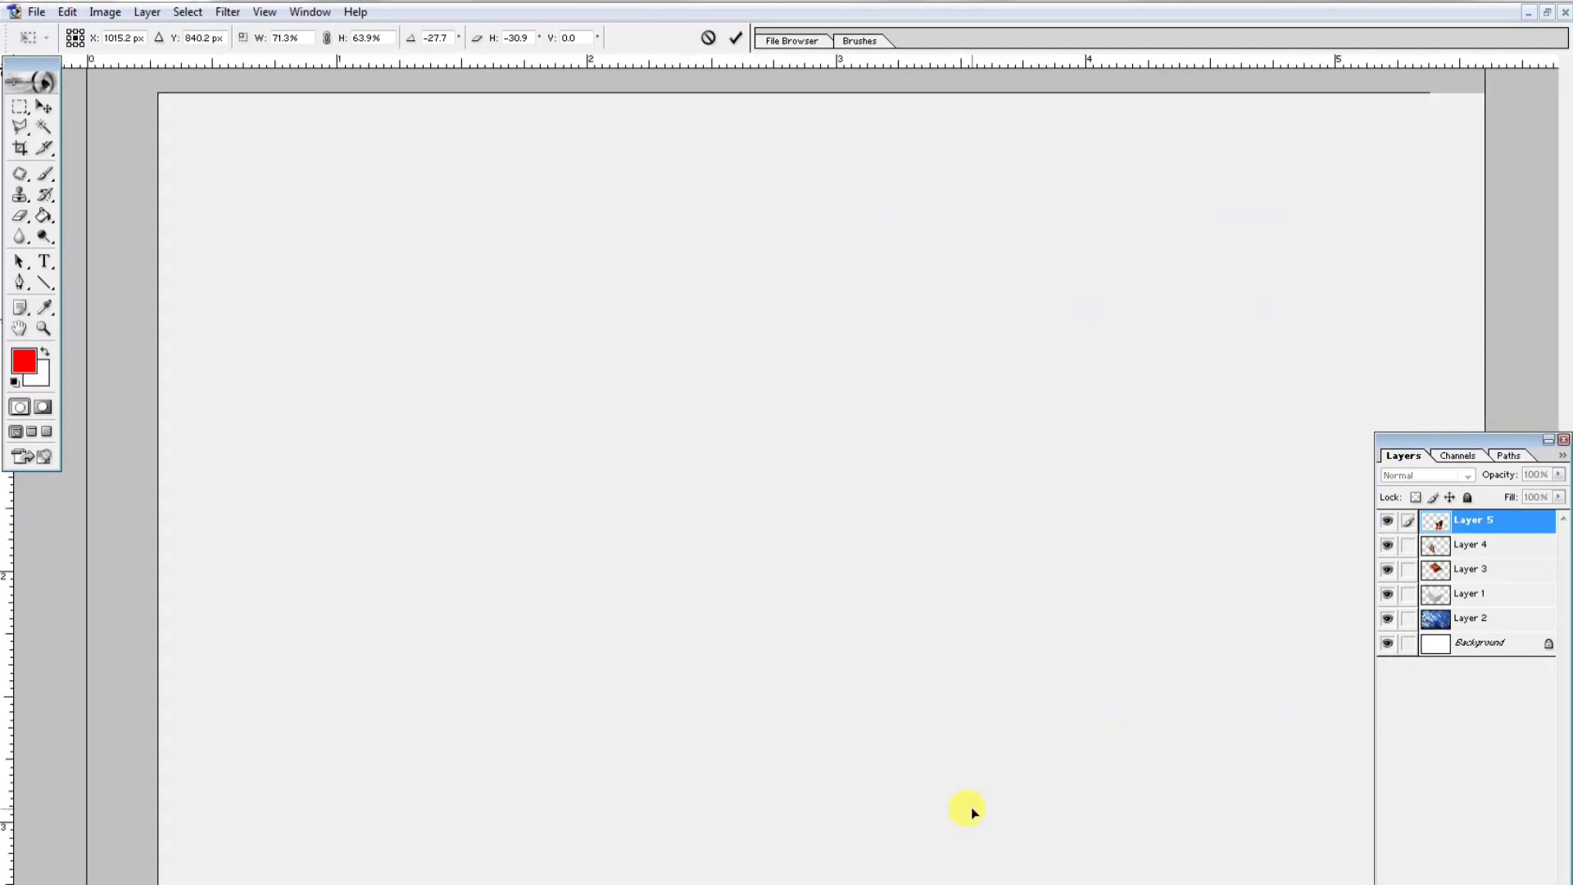
scroll(964, 801, down, 2)
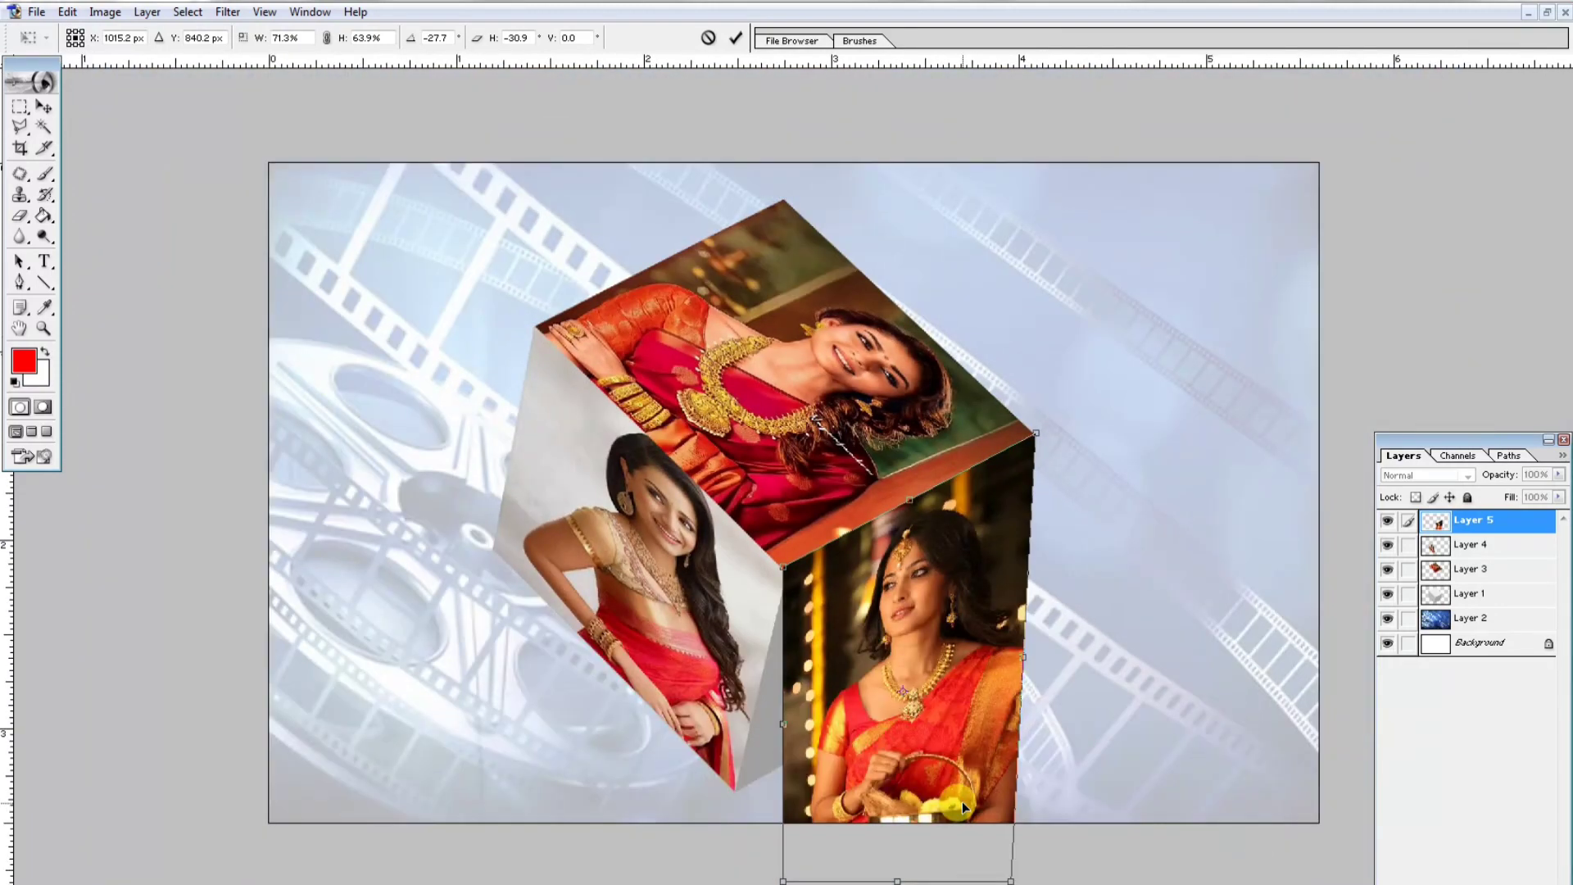
drag(783, 881, 737, 790)
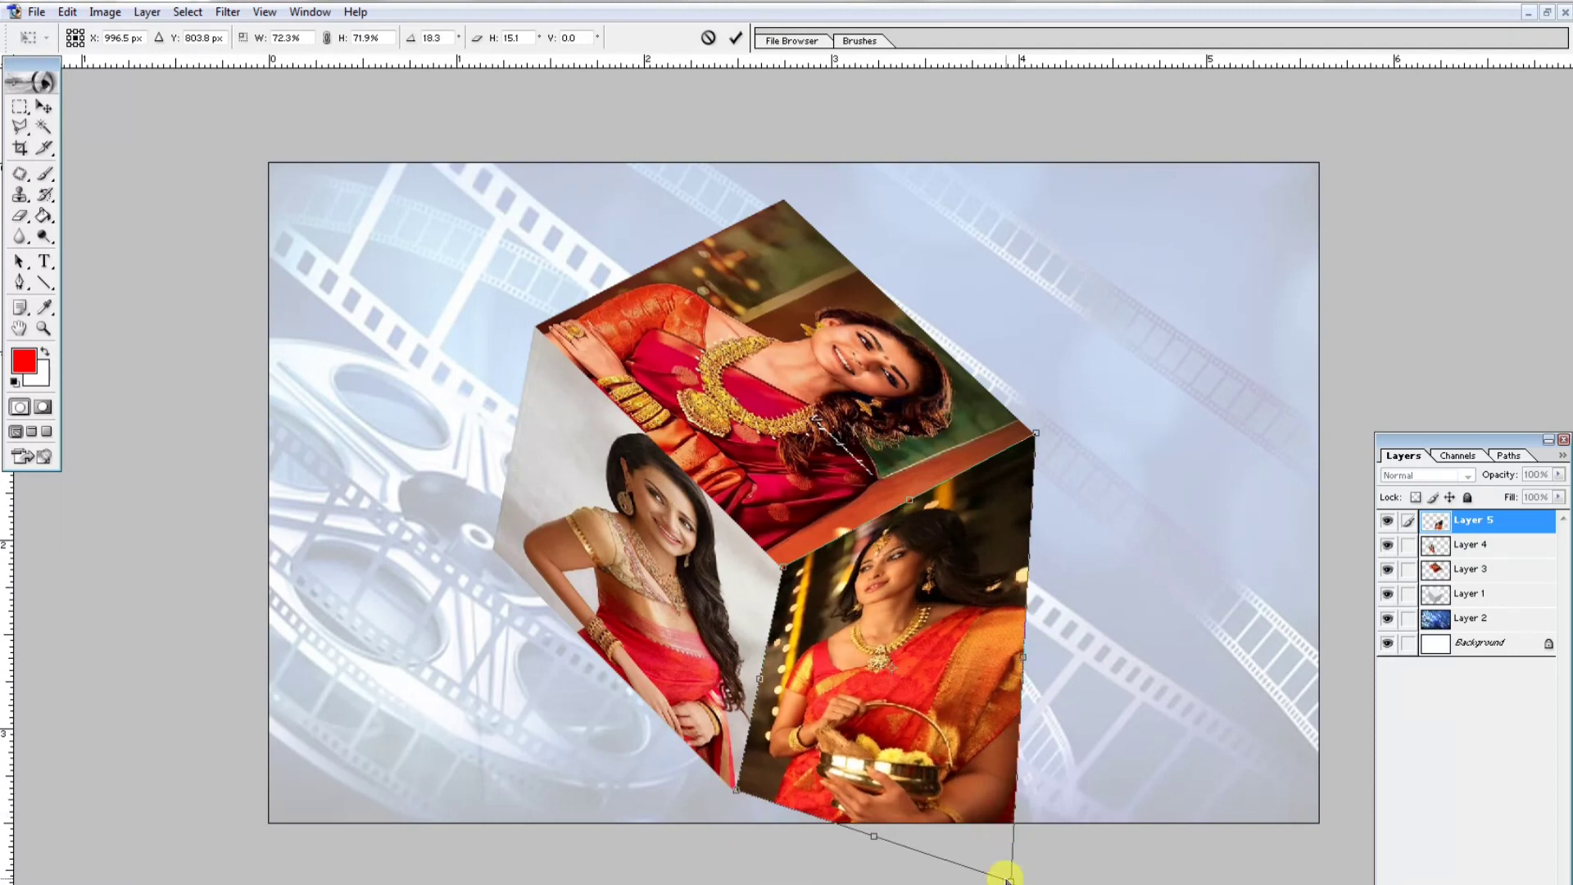
drag(1011, 879, 1003, 674)
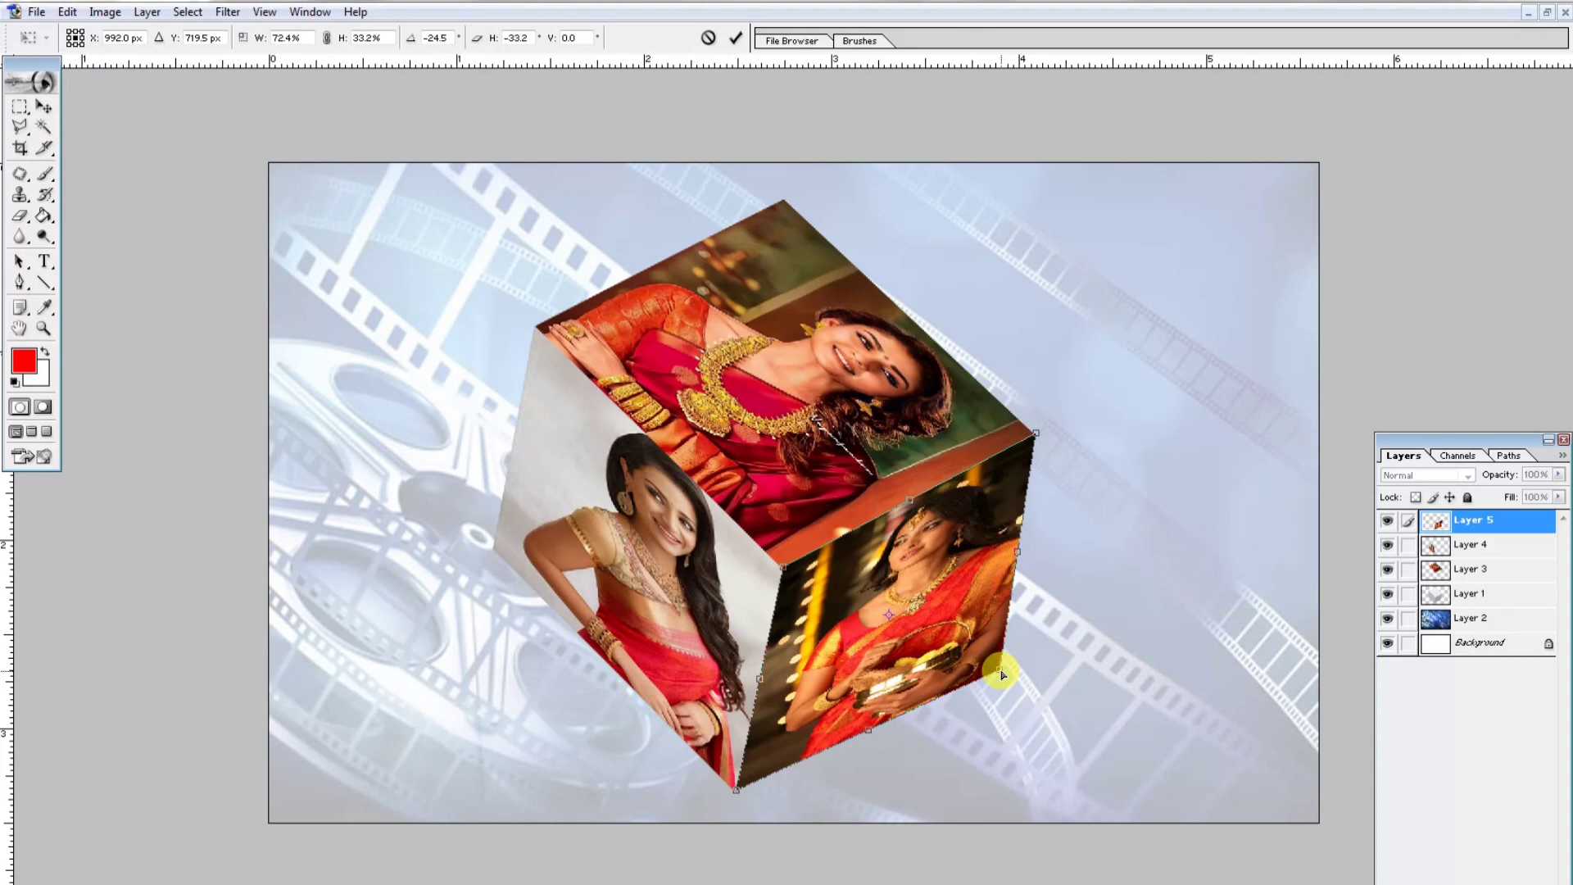
key(Return)
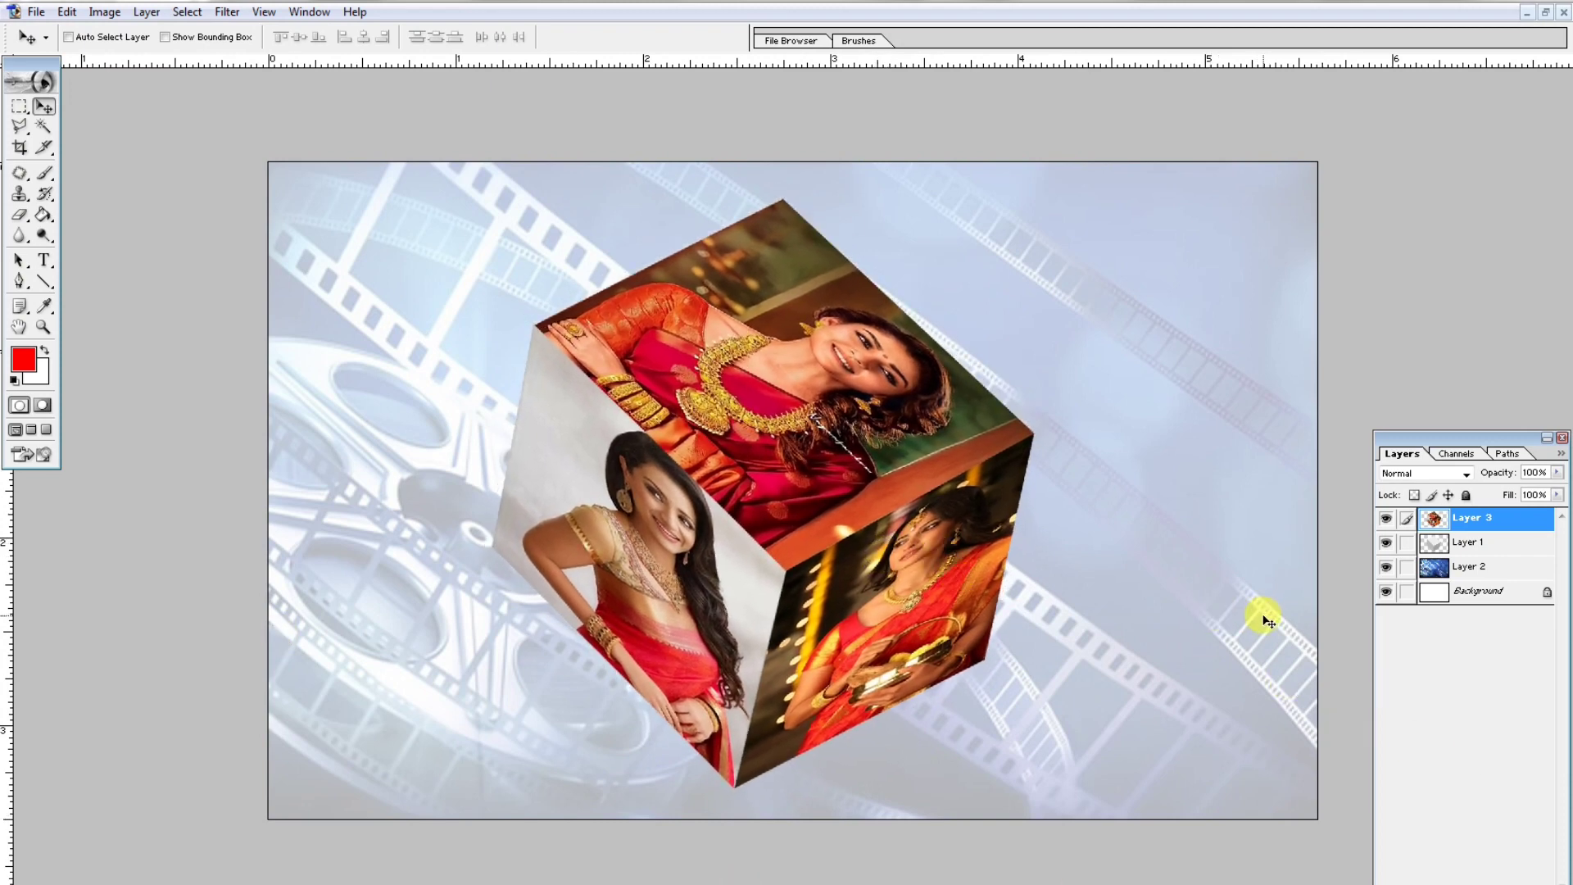
- Open the blending options for the cube layer and enable a drop shadow with its angle set to 75°
click(1479, 547)
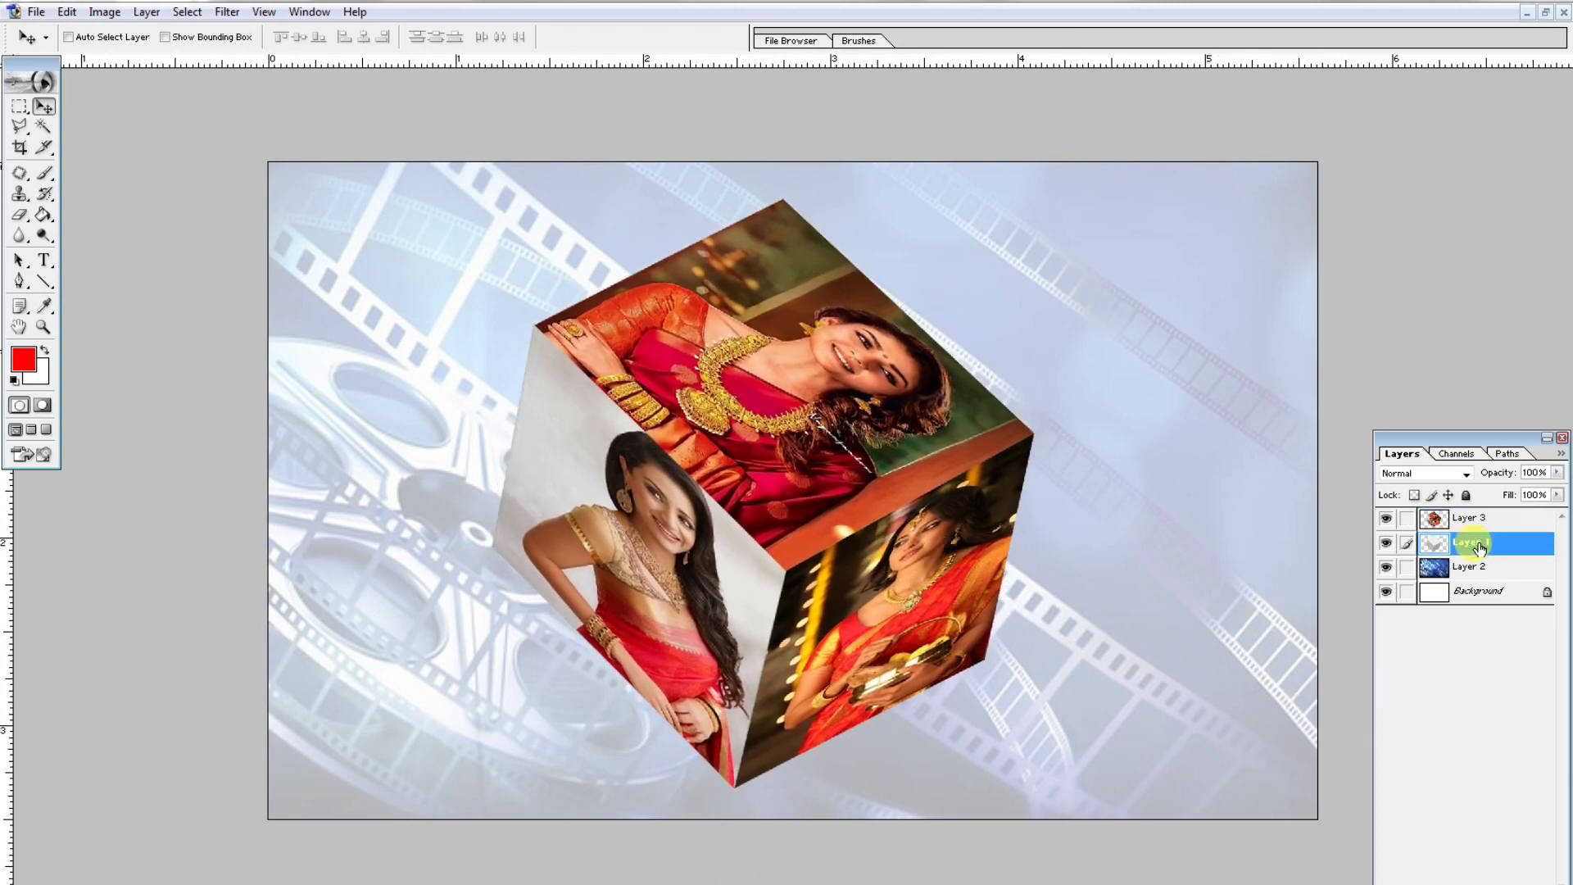
right_click(1488, 544)
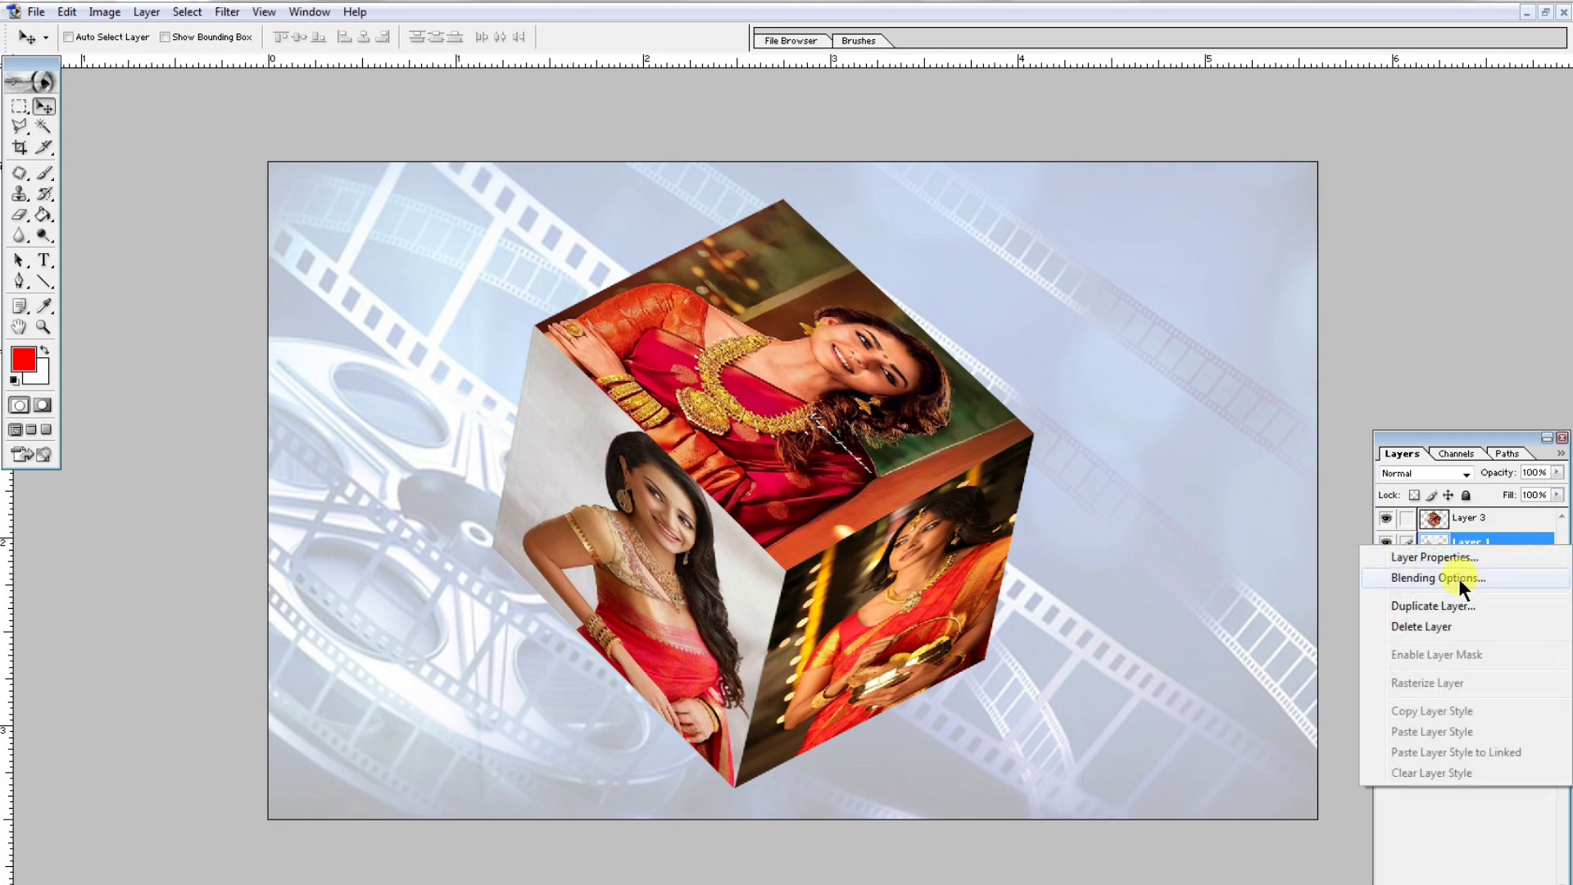
click(1457, 577)
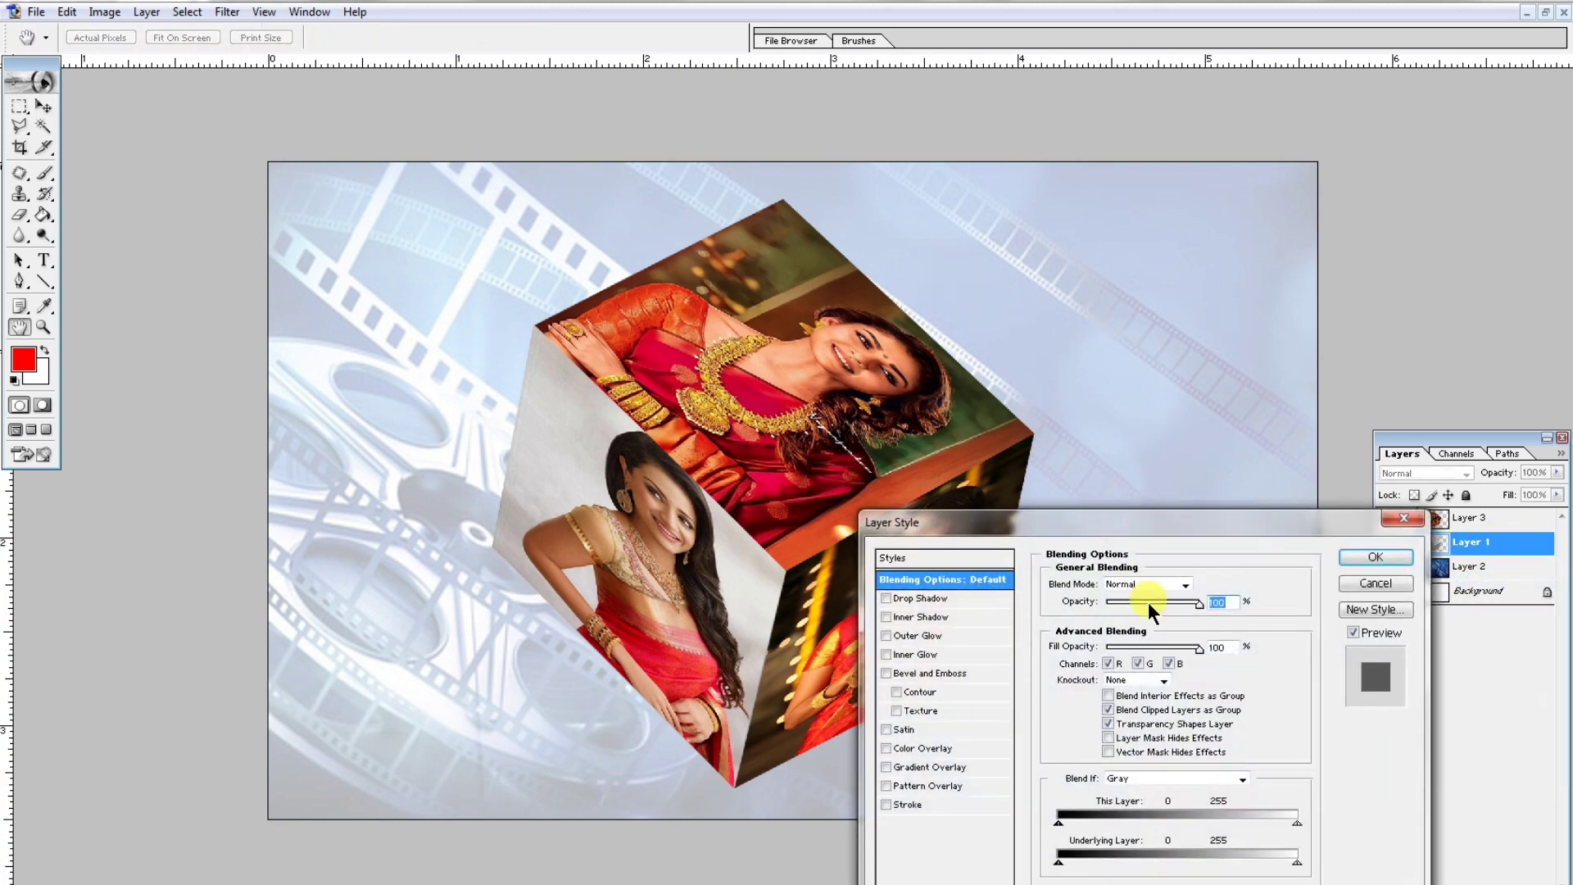
click(928, 600)
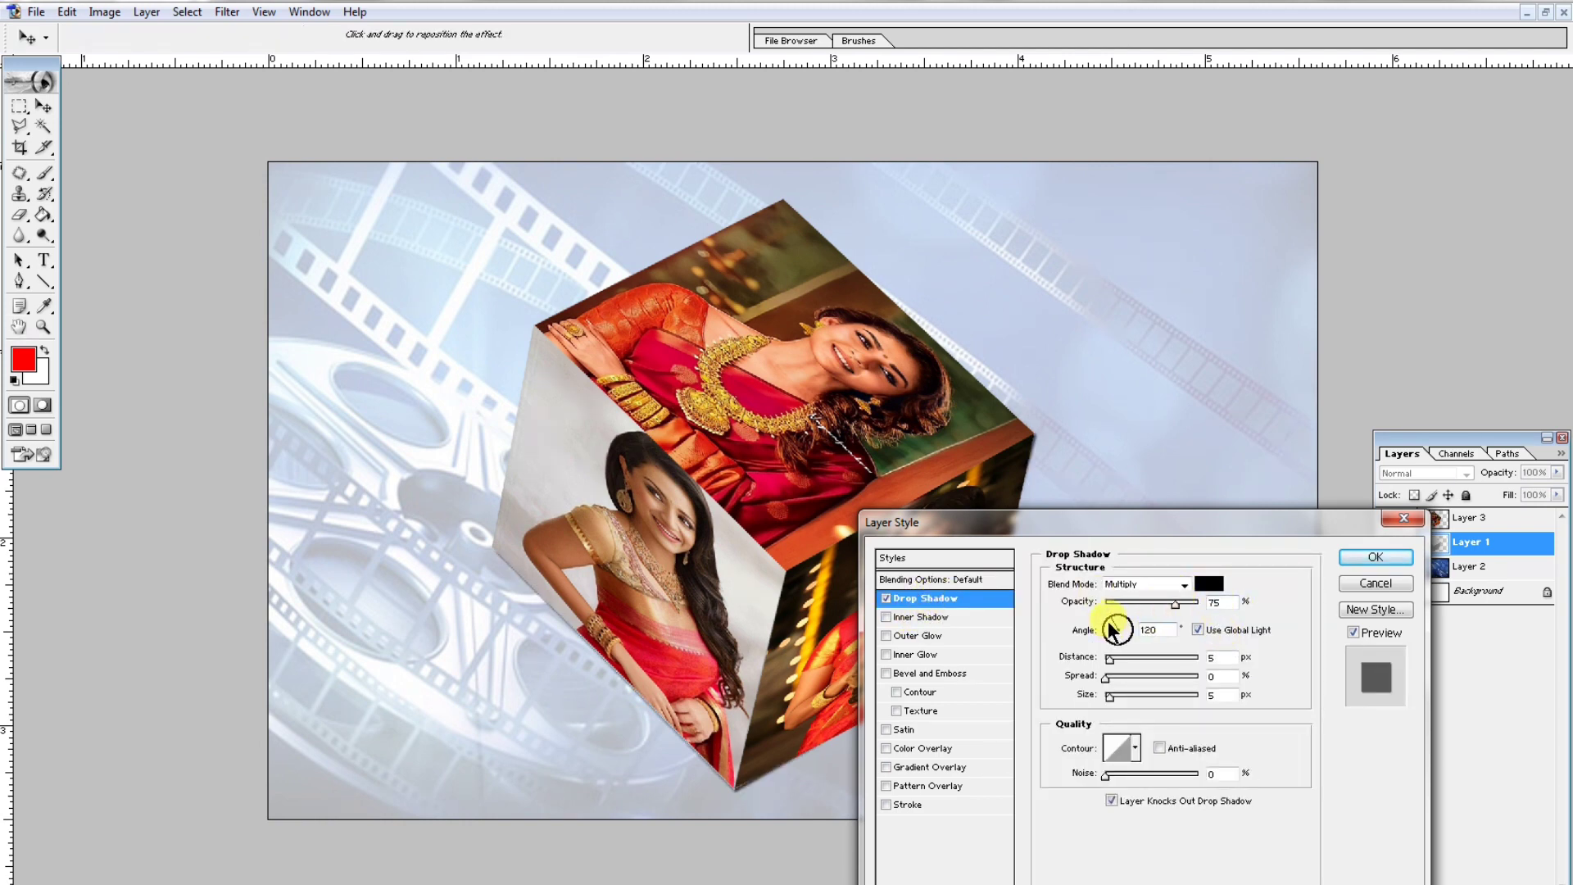
drag(1161, 629, 1049, 631)
text(7)
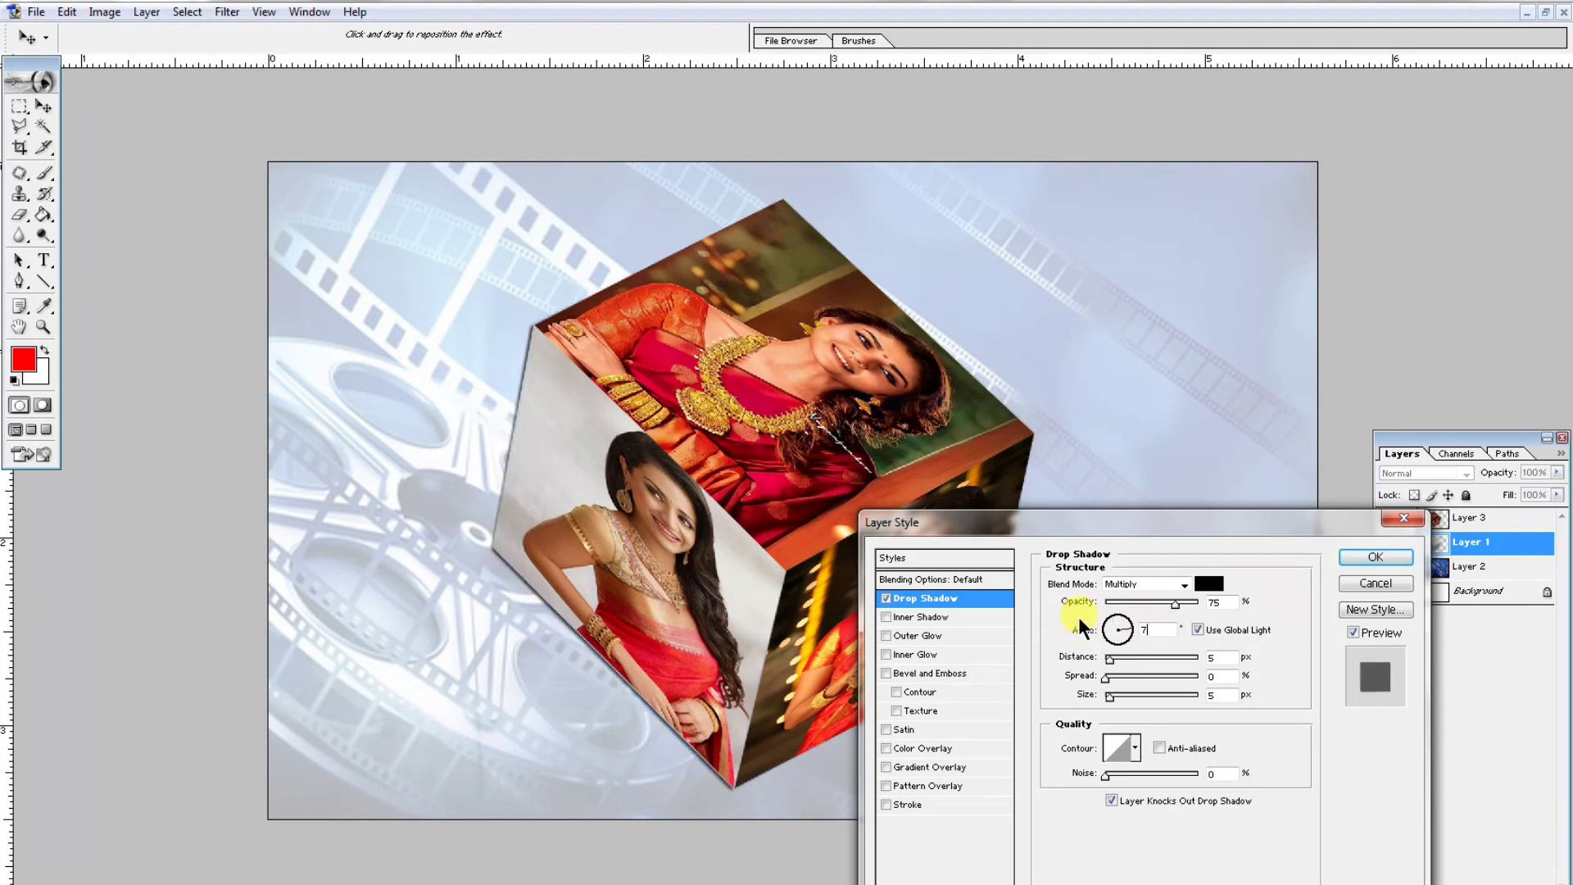
text(5)
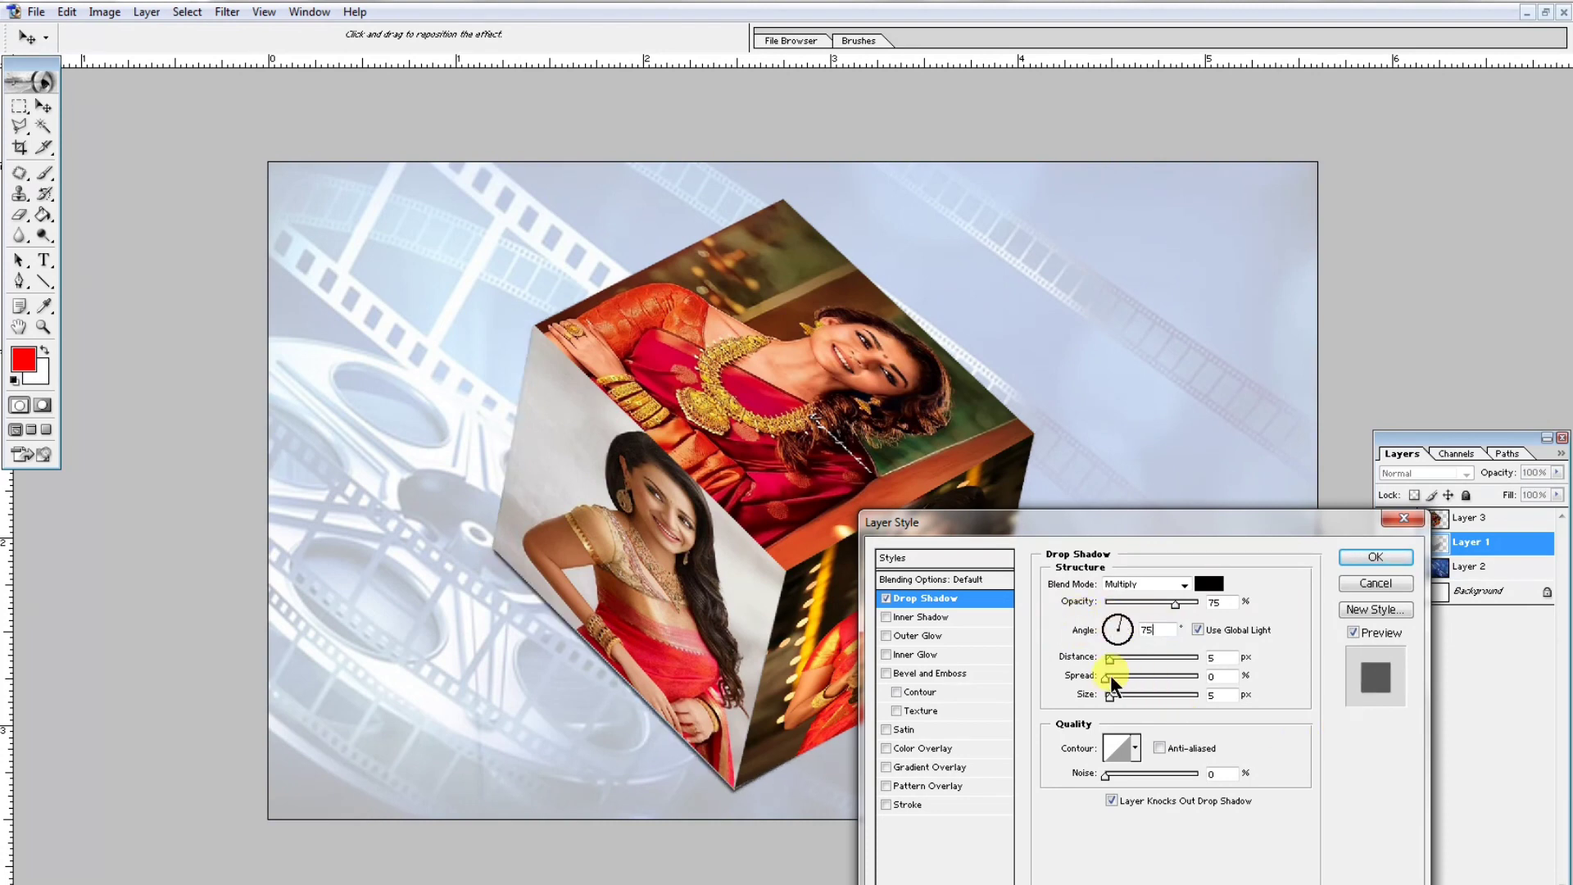
- Roughly adjust the drop shadow's spread, size and distance, and toggle the shadow off and on to compare
drag(1114, 672, 1130, 677)
drag(1094, 529, 1267, 295)
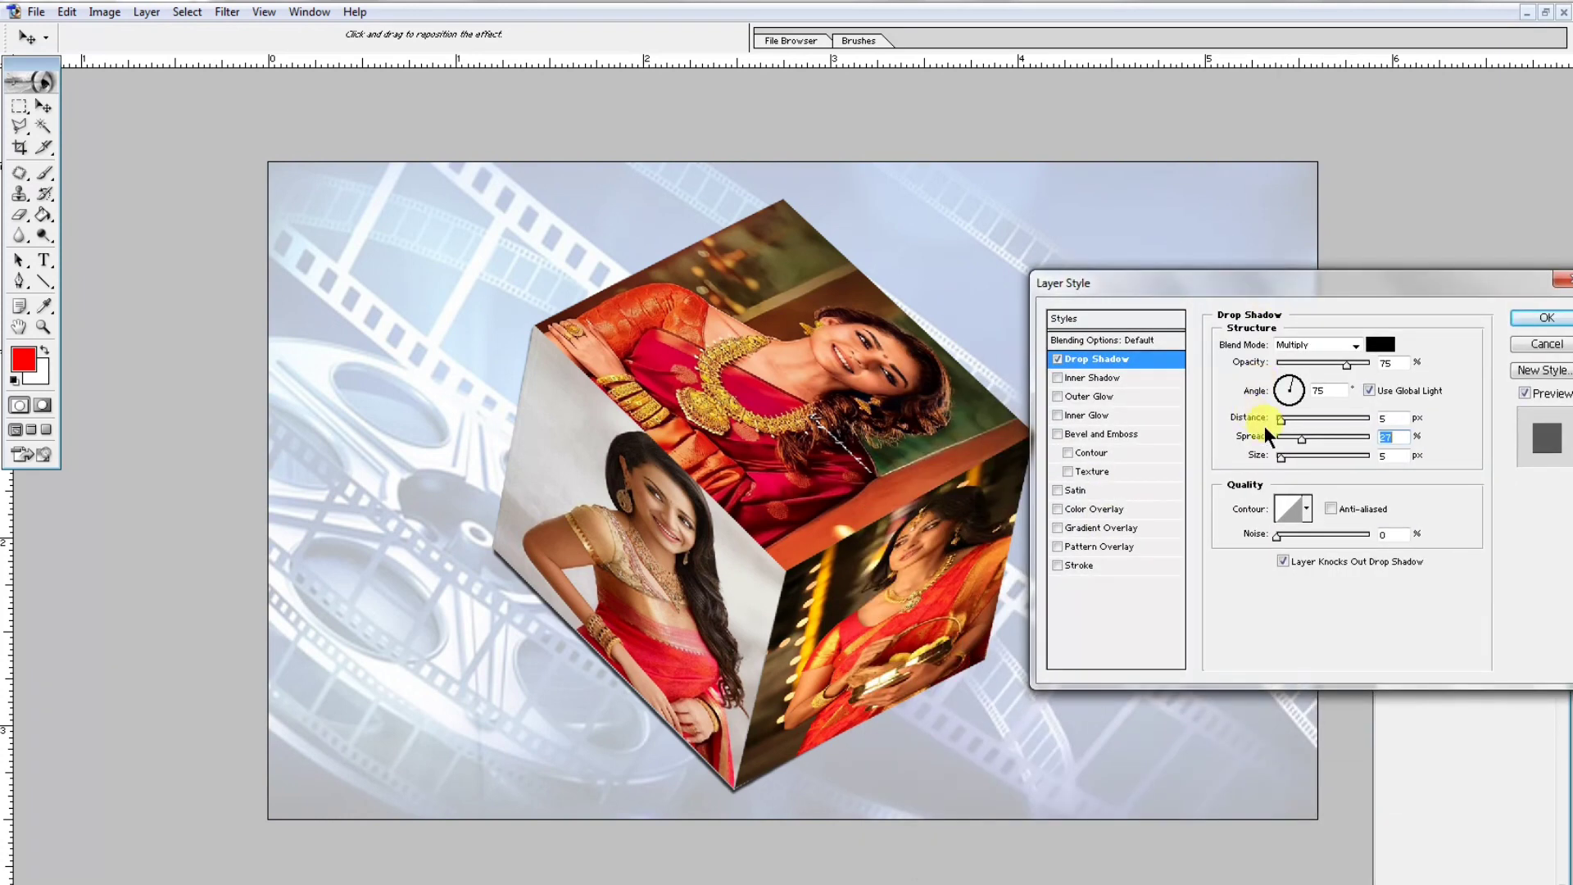
drag(1281, 456, 1311, 456)
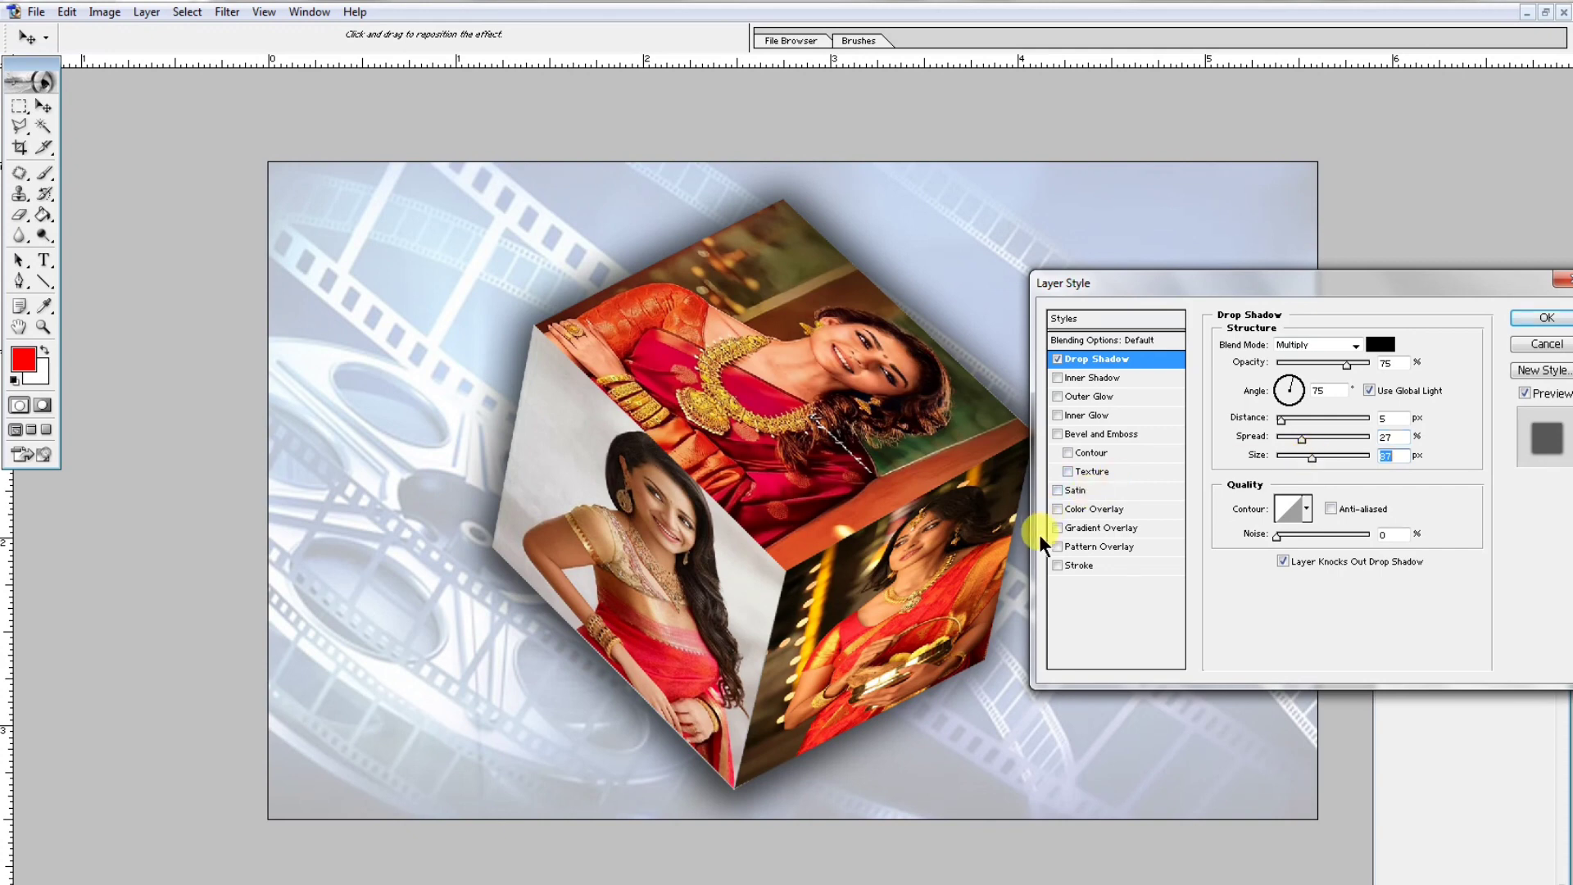
drag(1300, 437, 1312, 437)
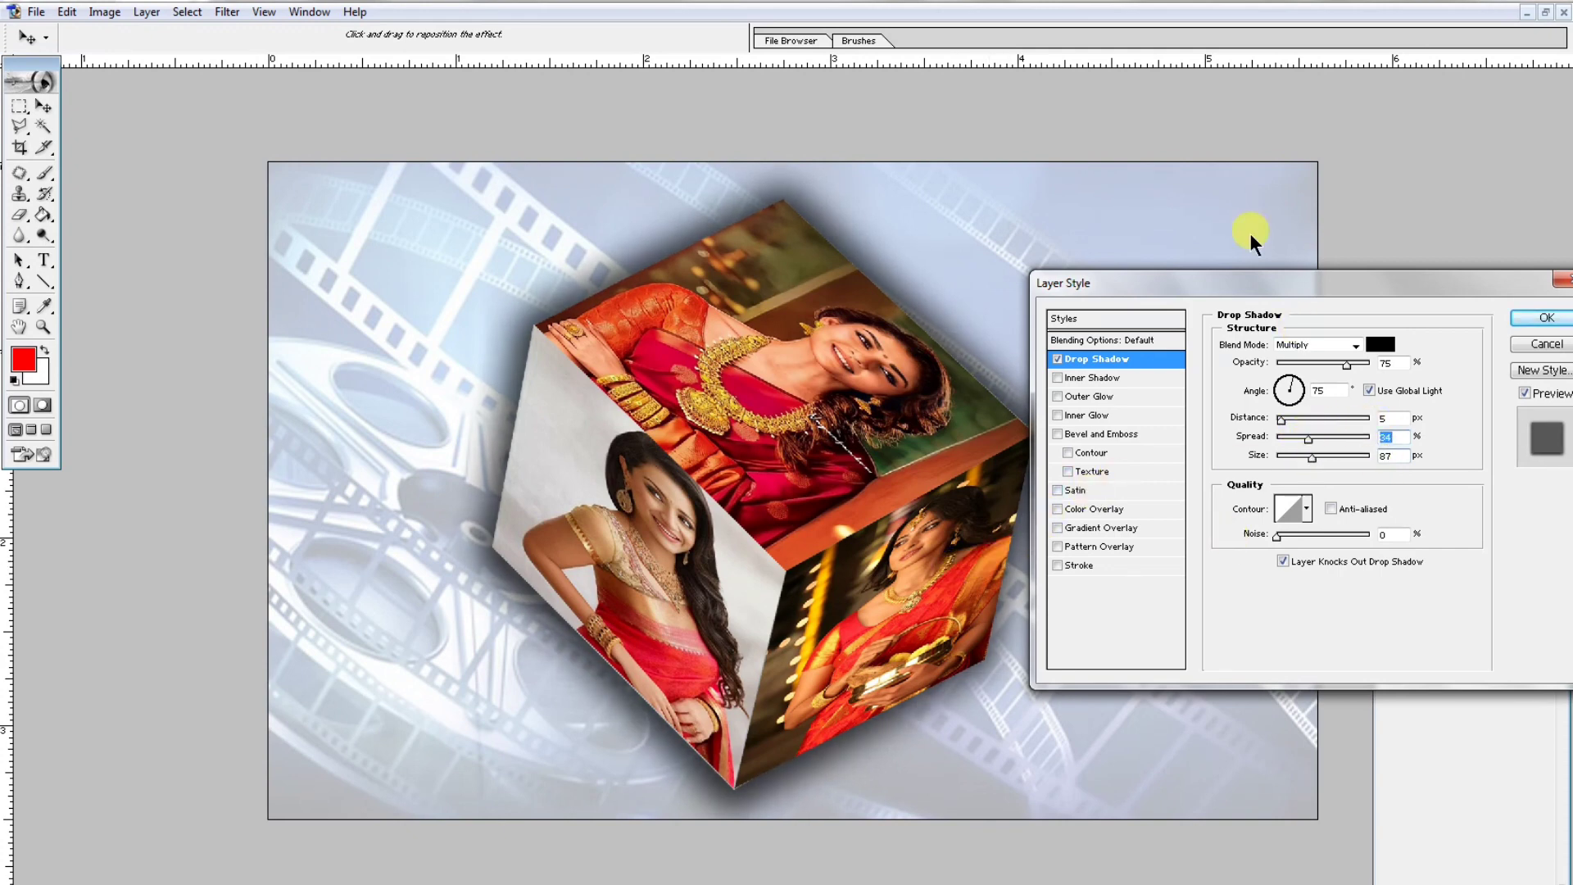
drag(1286, 420, 1292, 420)
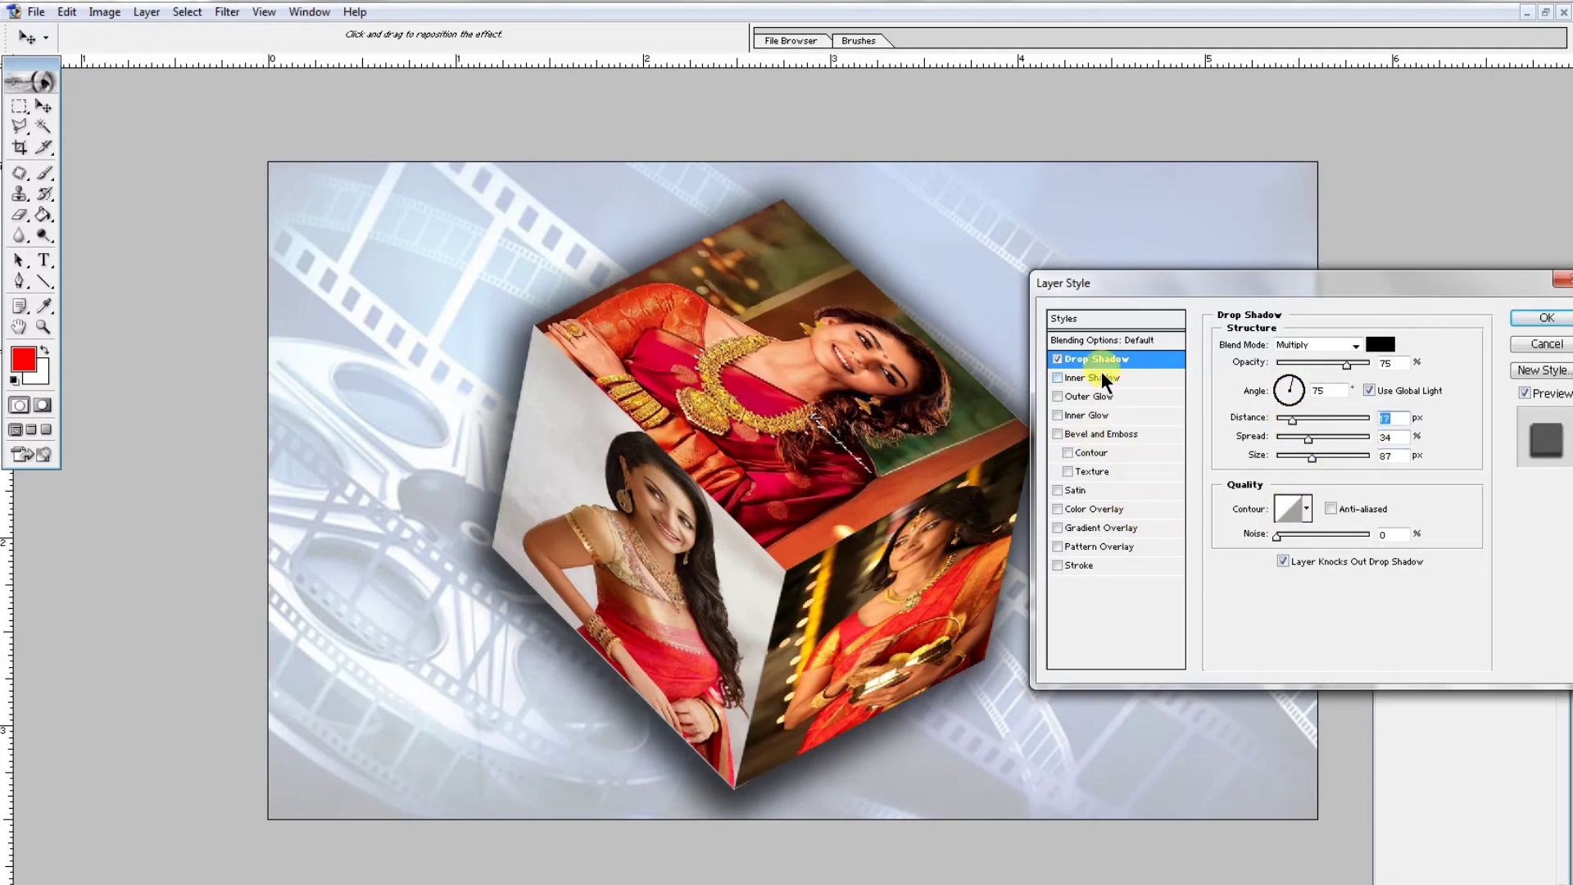
click(1058, 359)
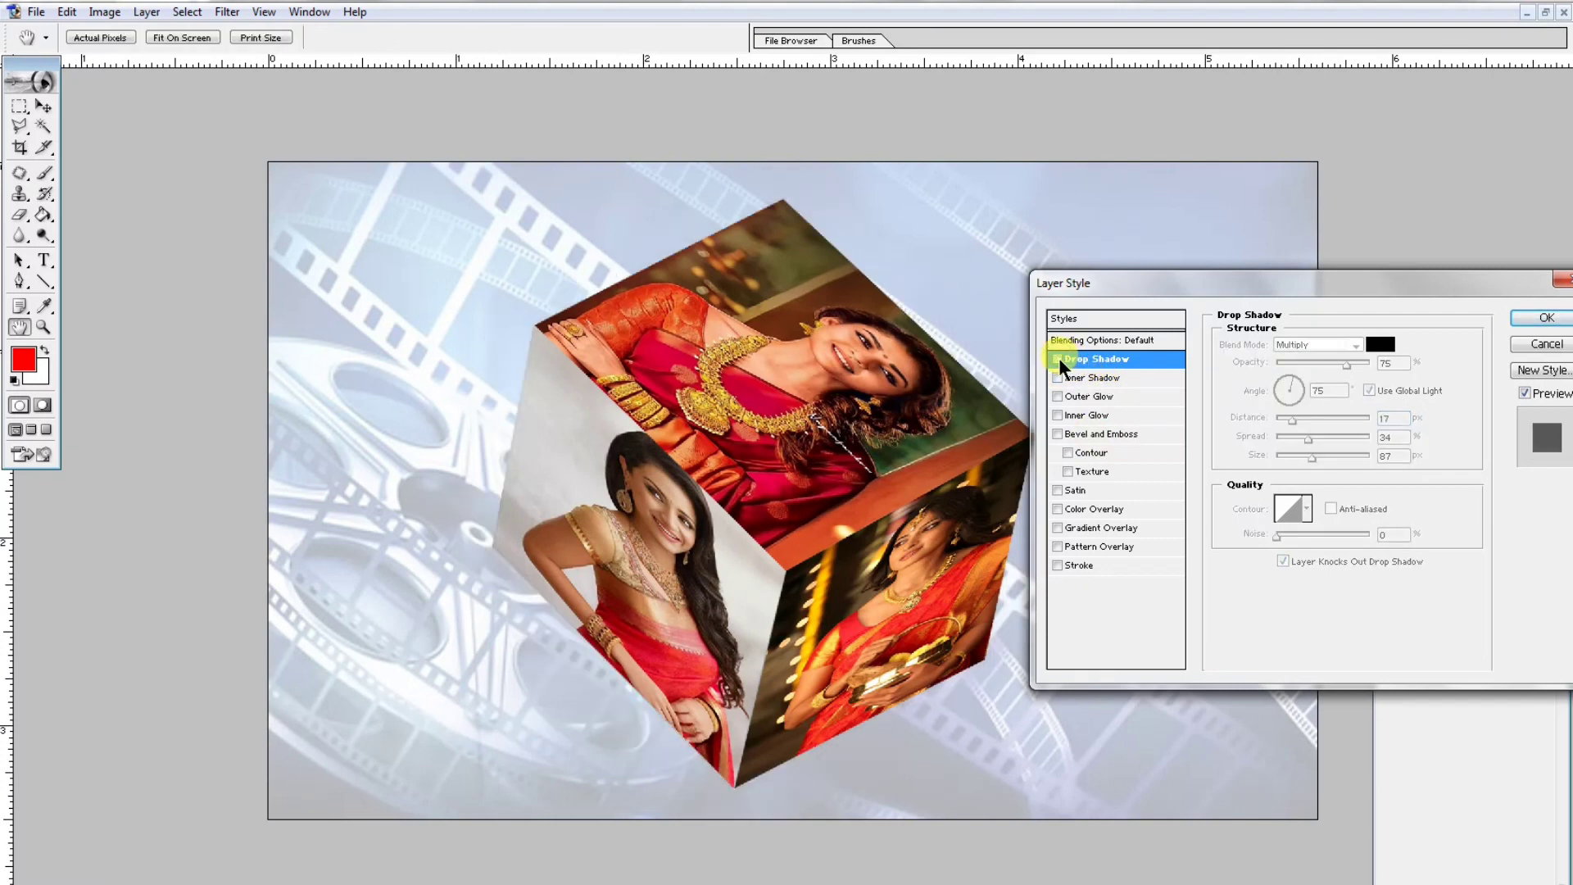
click(1058, 359)
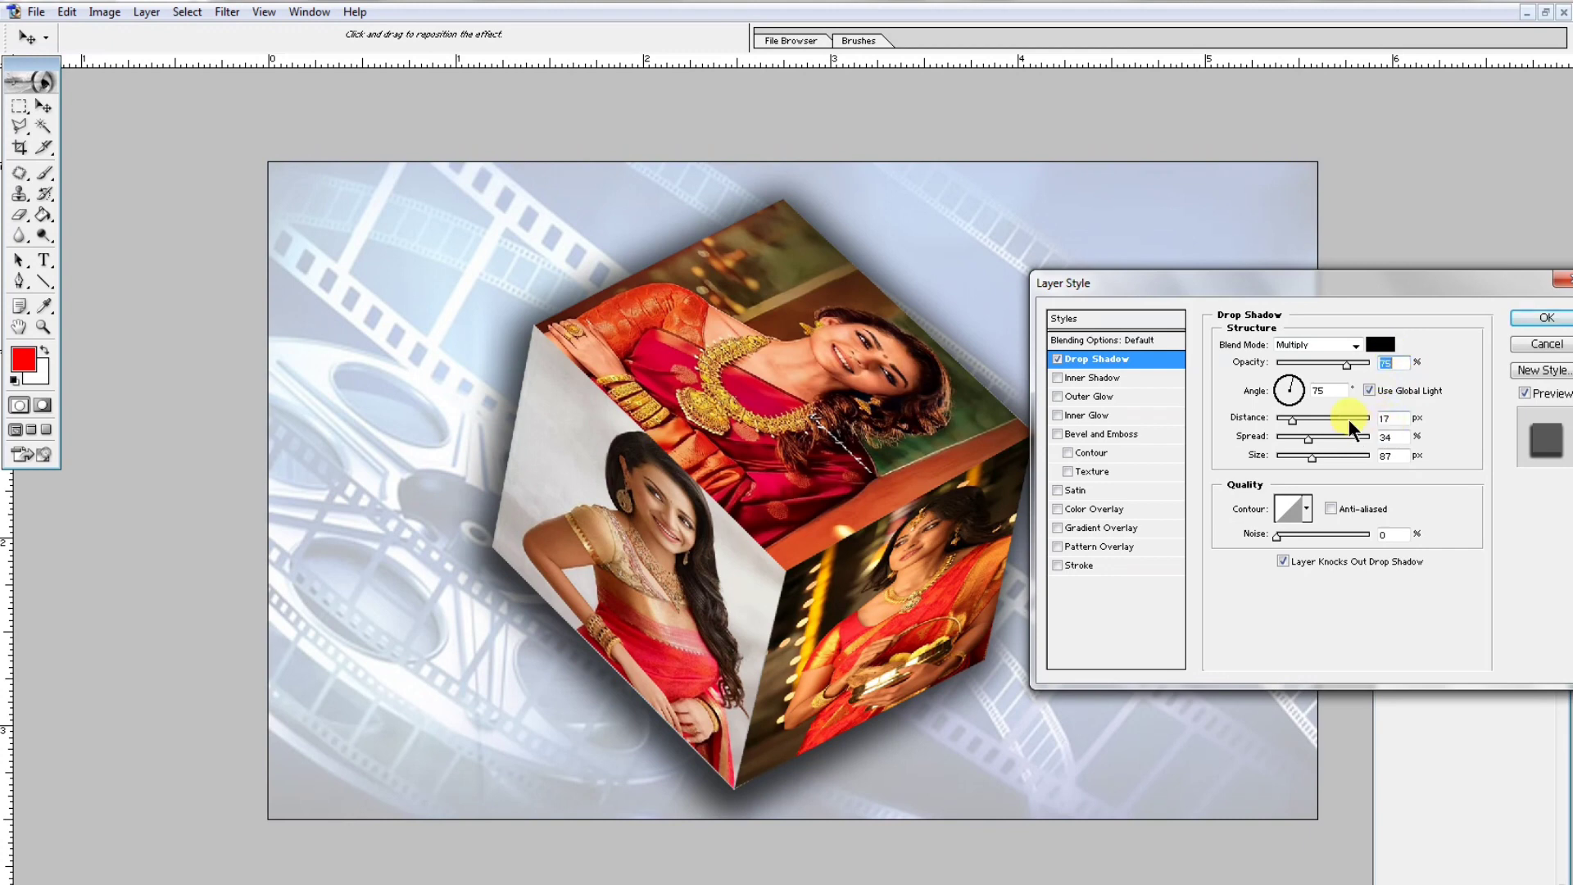
- Set the drop shadow's distance to 20 px, spread to 35 px and size to 90 px, and apply the layer style
double_click(1385, 419)
key(BackSpace)
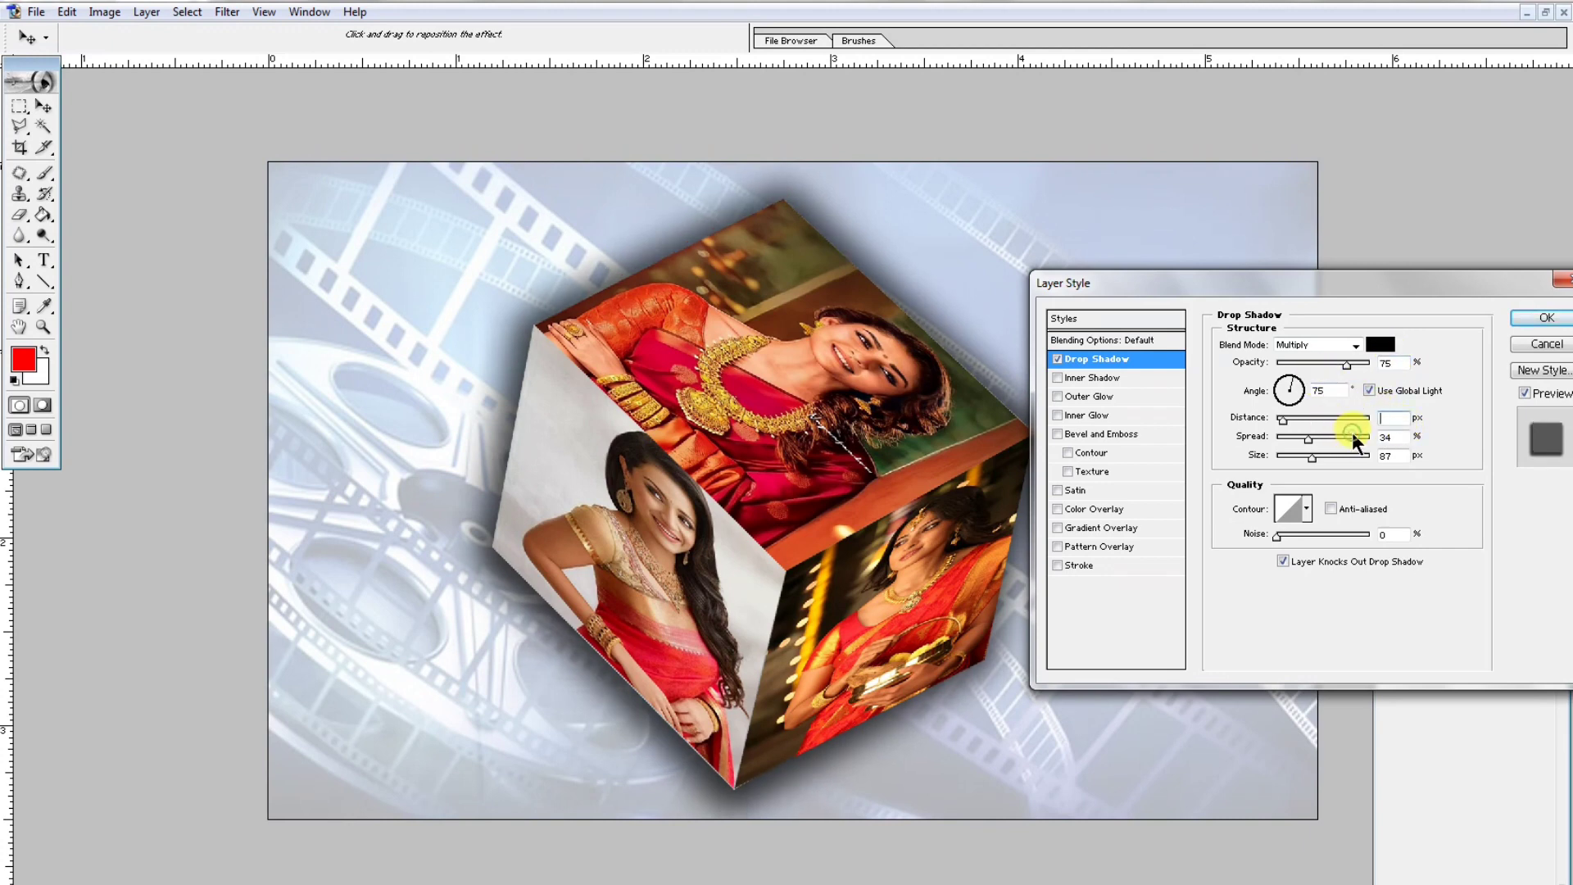
text(20)
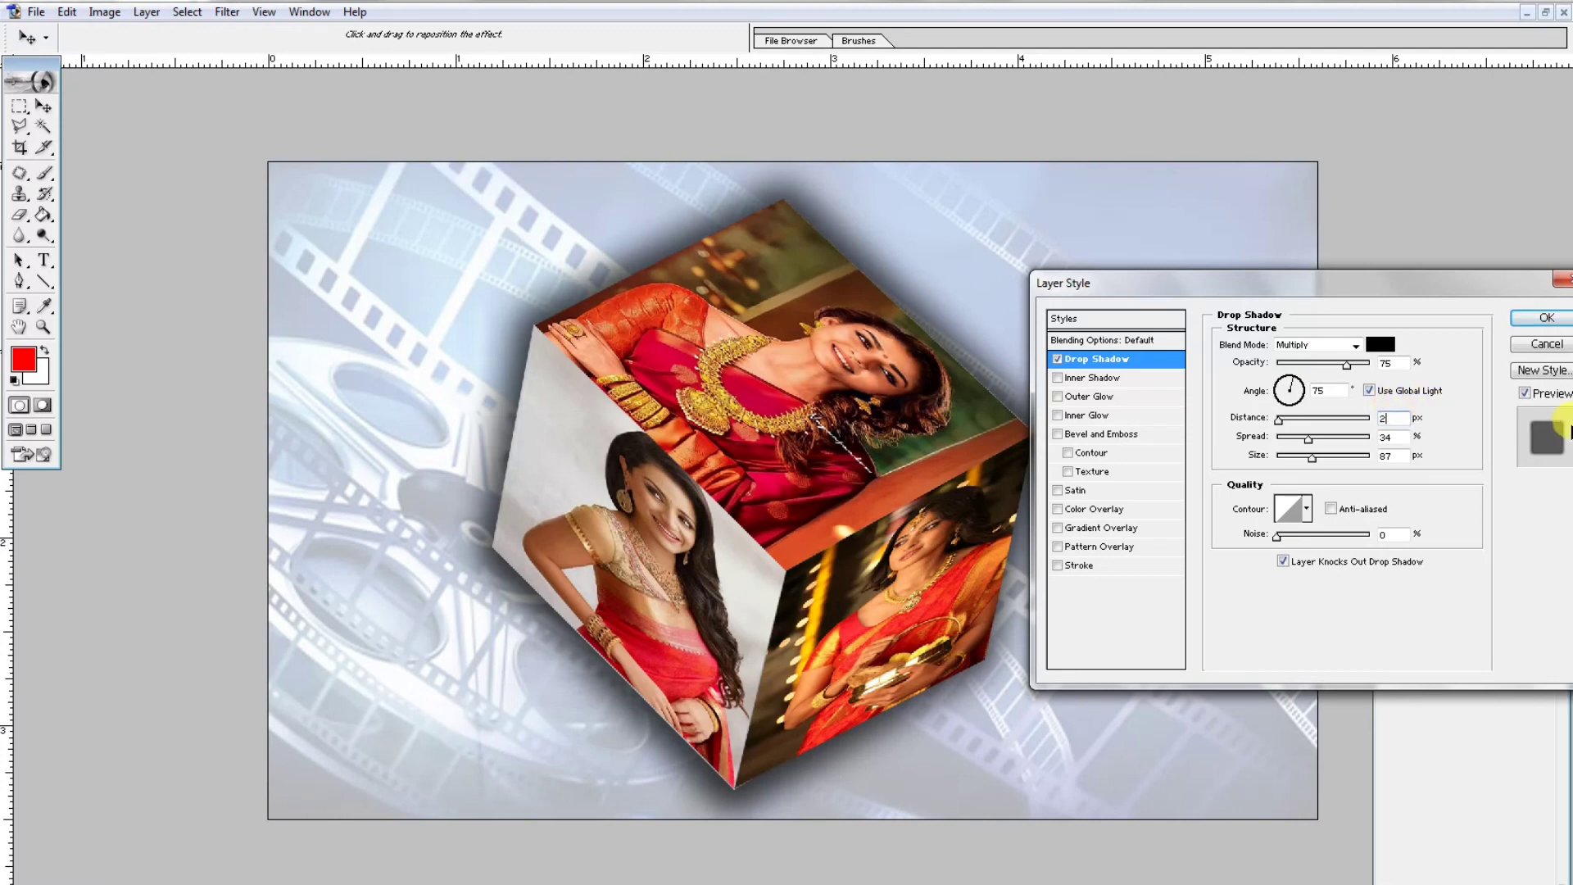
double_click(1377, 438)
text(35)
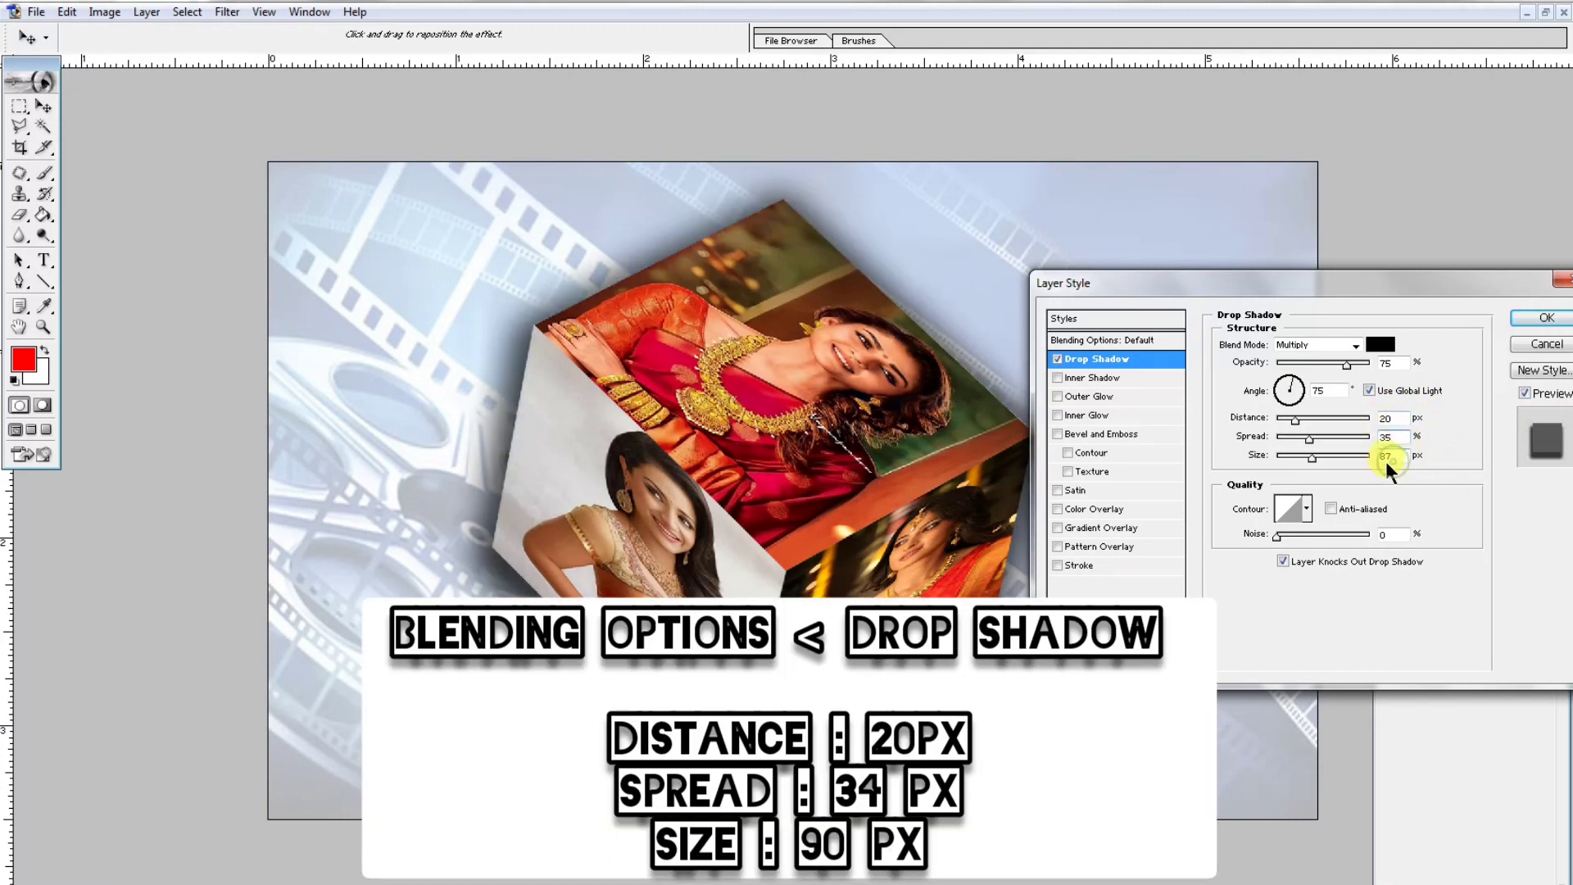
text(90)
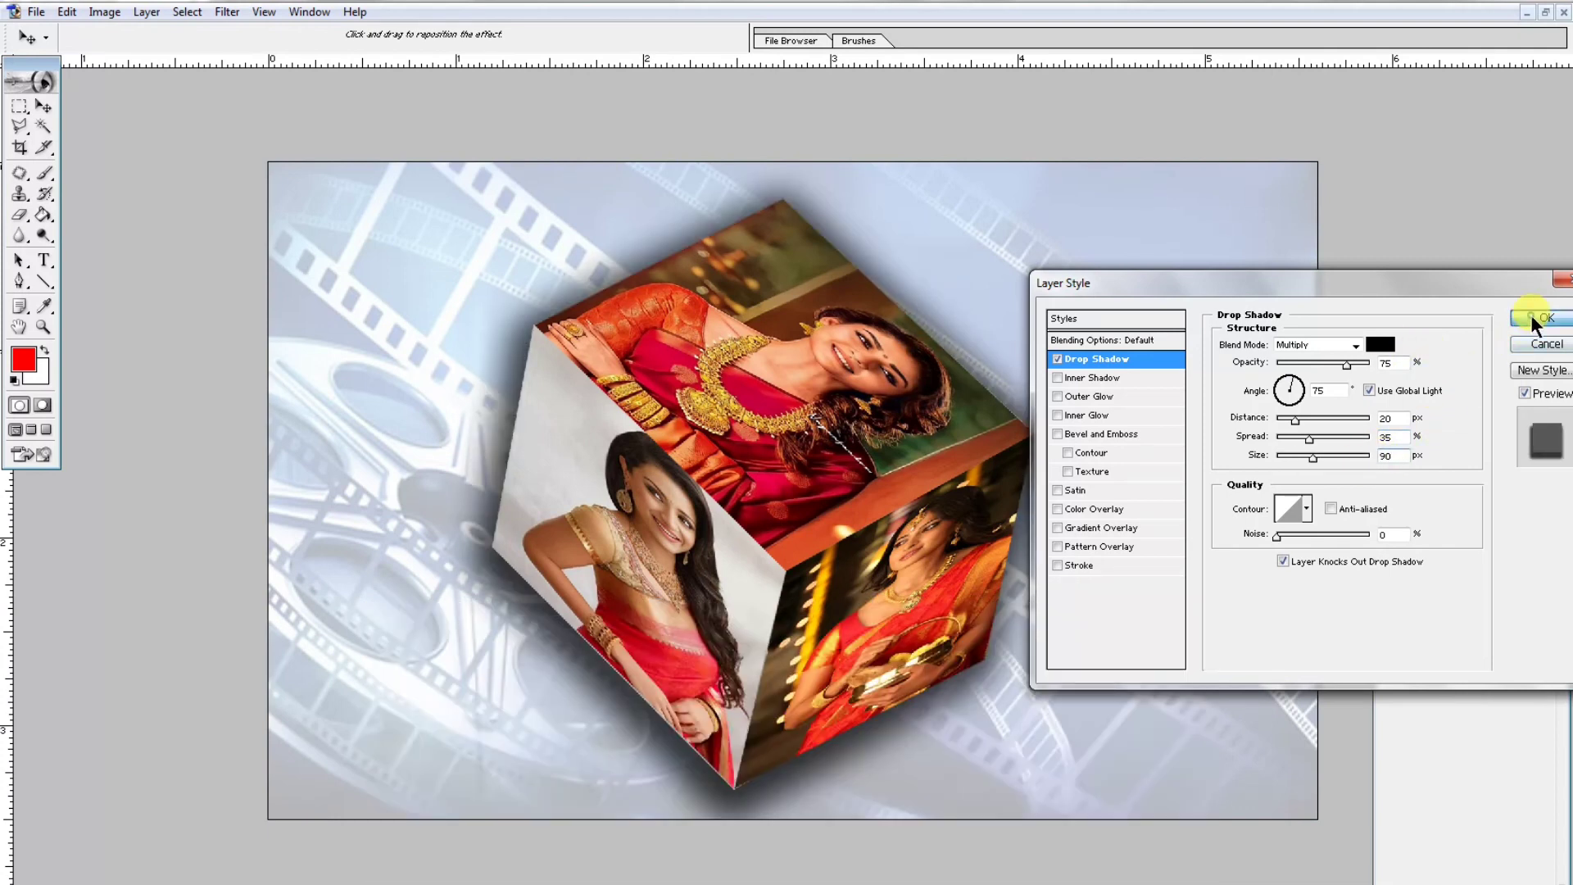
click(1531, 316)
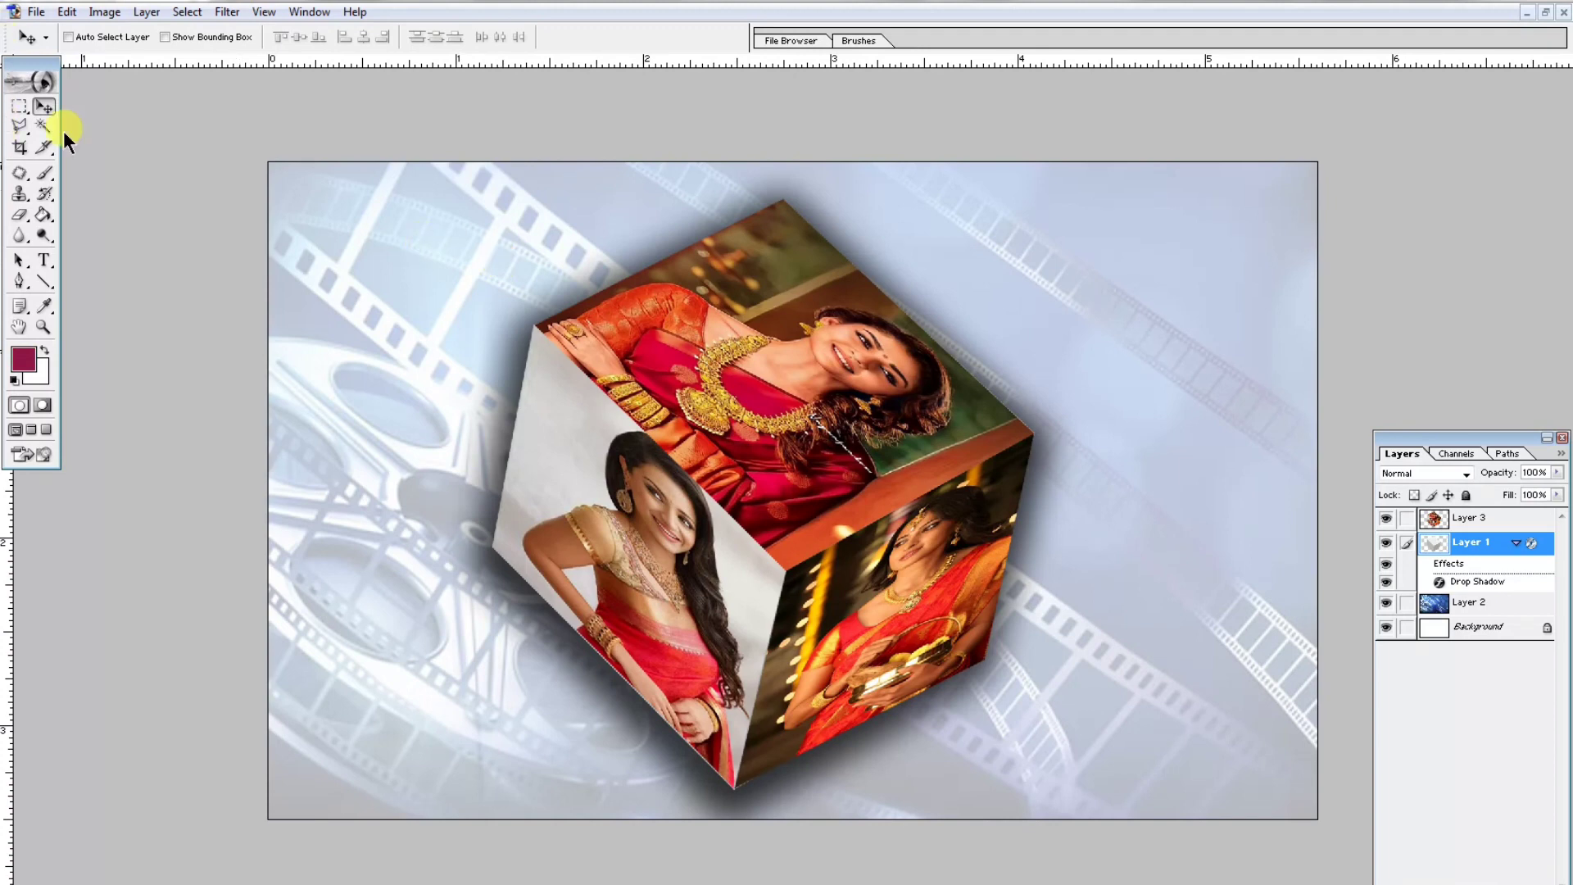
- Add a text layer with the letter a in Augsburger Initials at 30 pt near the background's upper-left corner
click(44, 260)
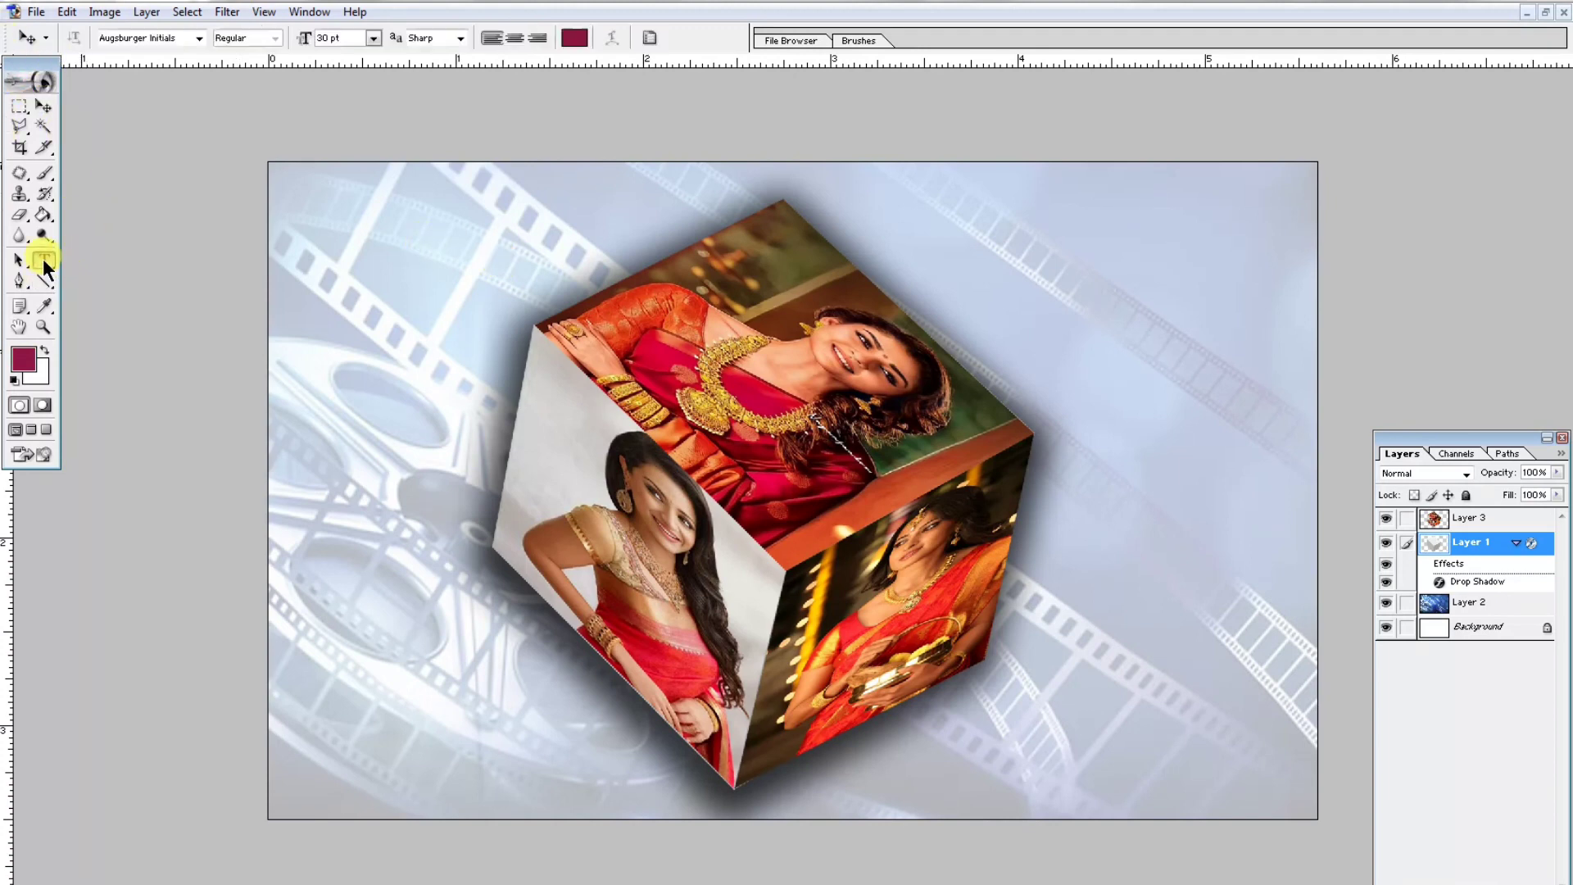
click(327, 235)
text(a)
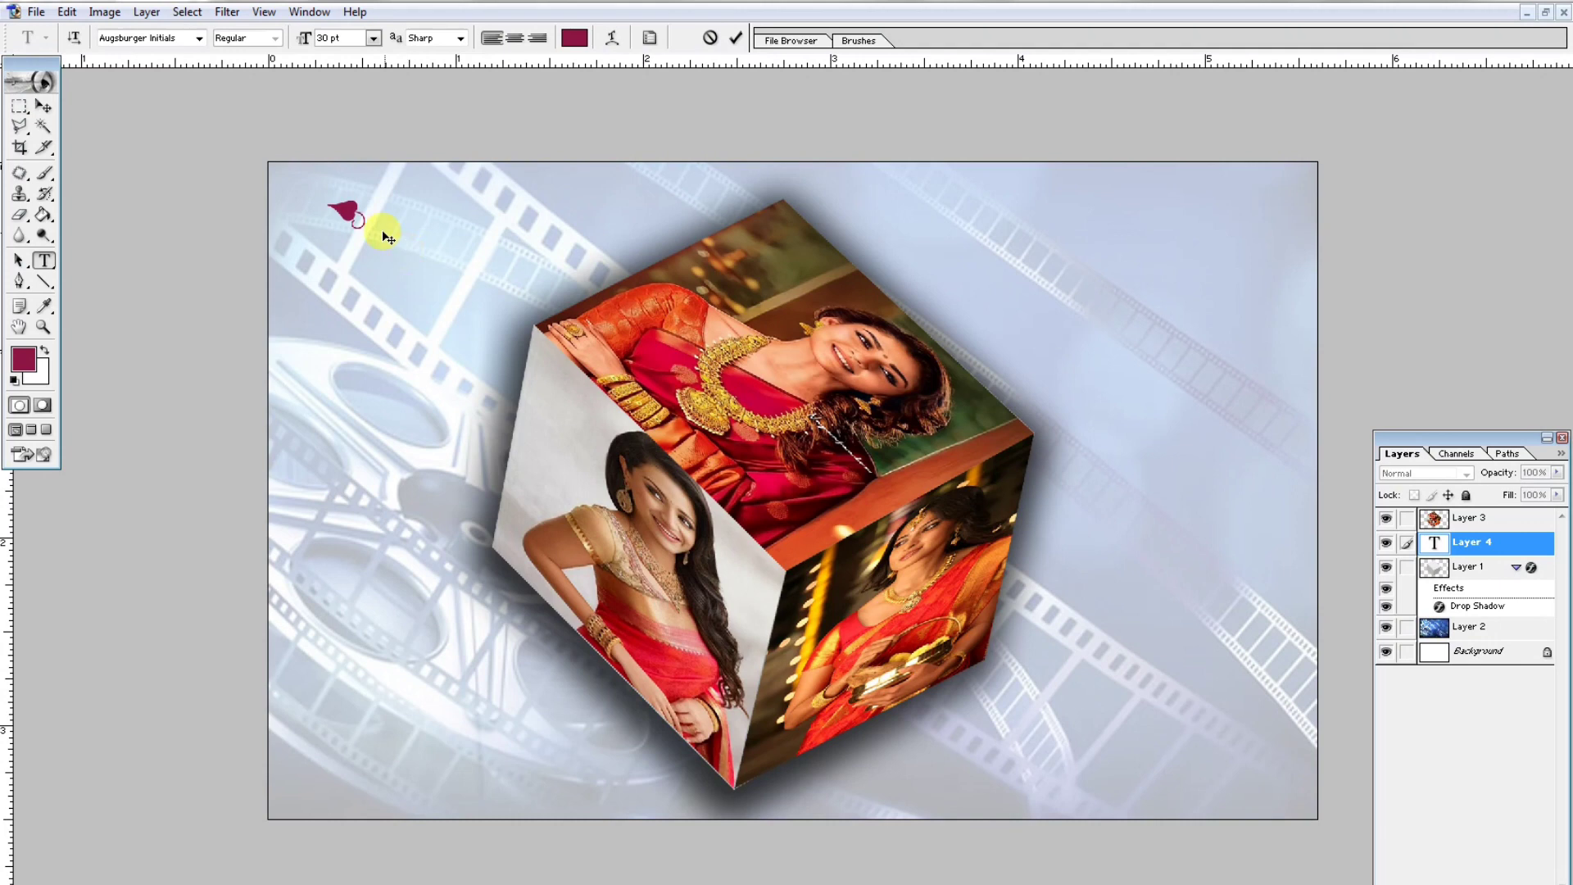
- Scale the ornament to about 320%, rotate it, place it beside the cube's left face and bring it to the top of the layer stack
click(44, 106)
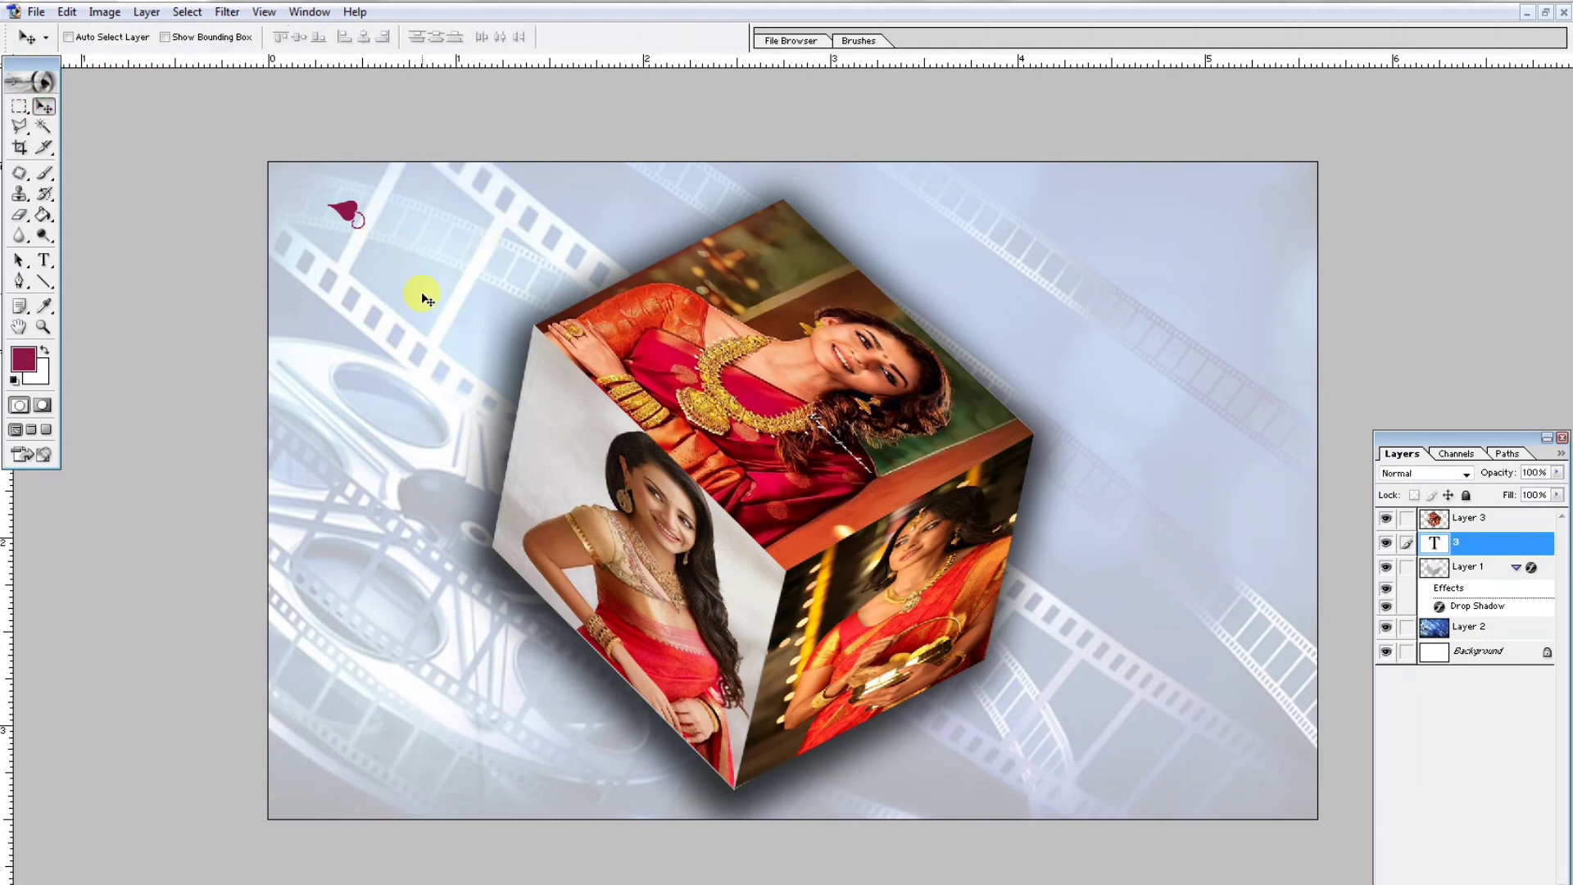
key(ctrl+t)
drag(367, 242, 352, 322)
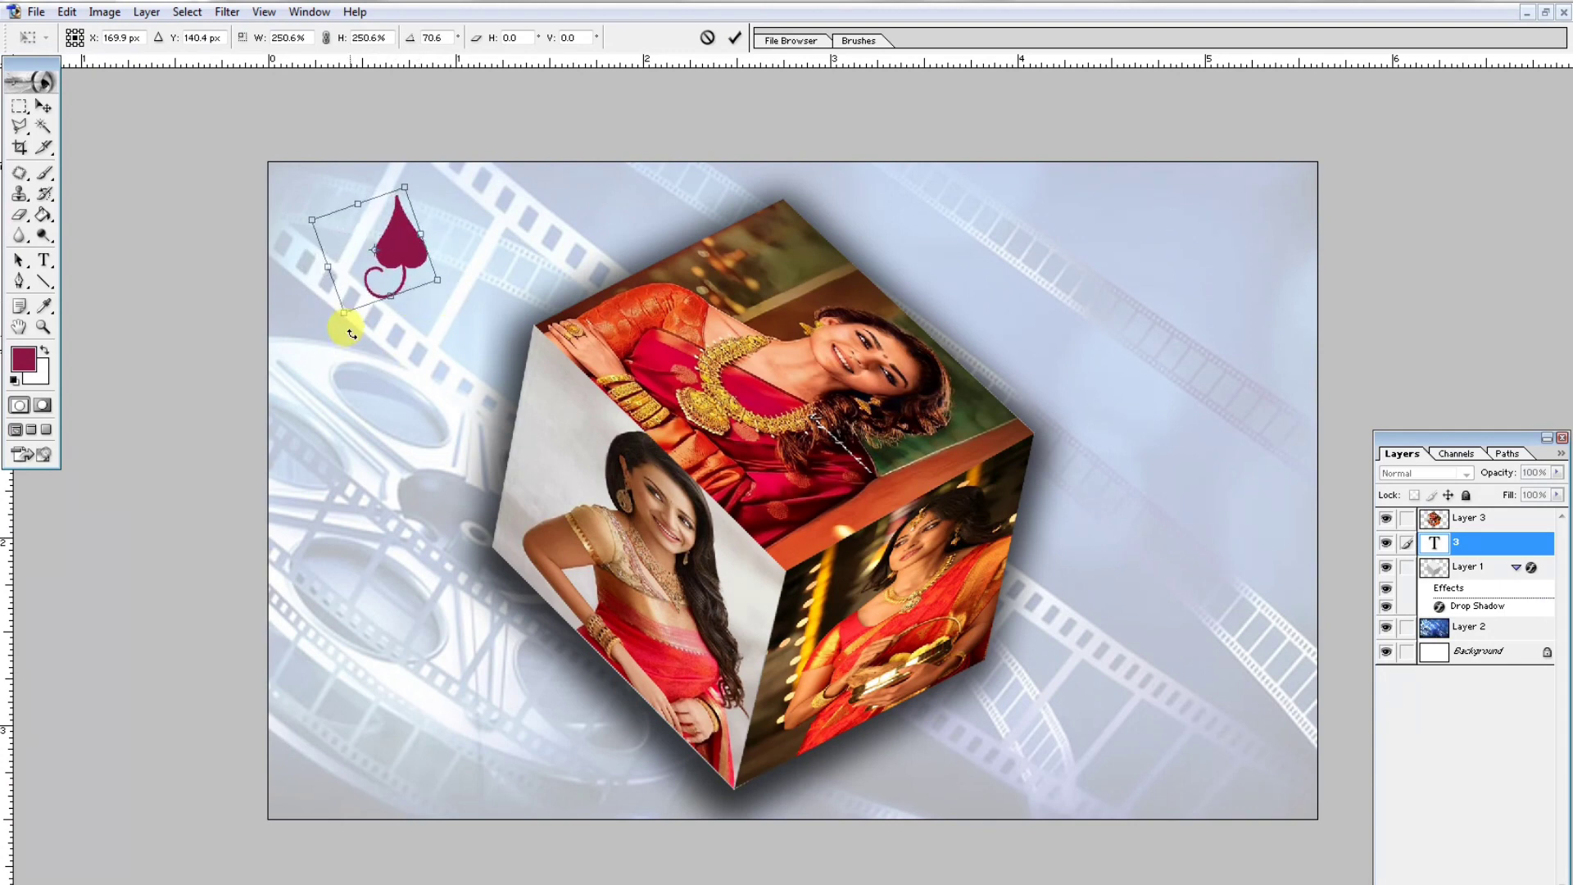
drag(404, 250, 463, 447)
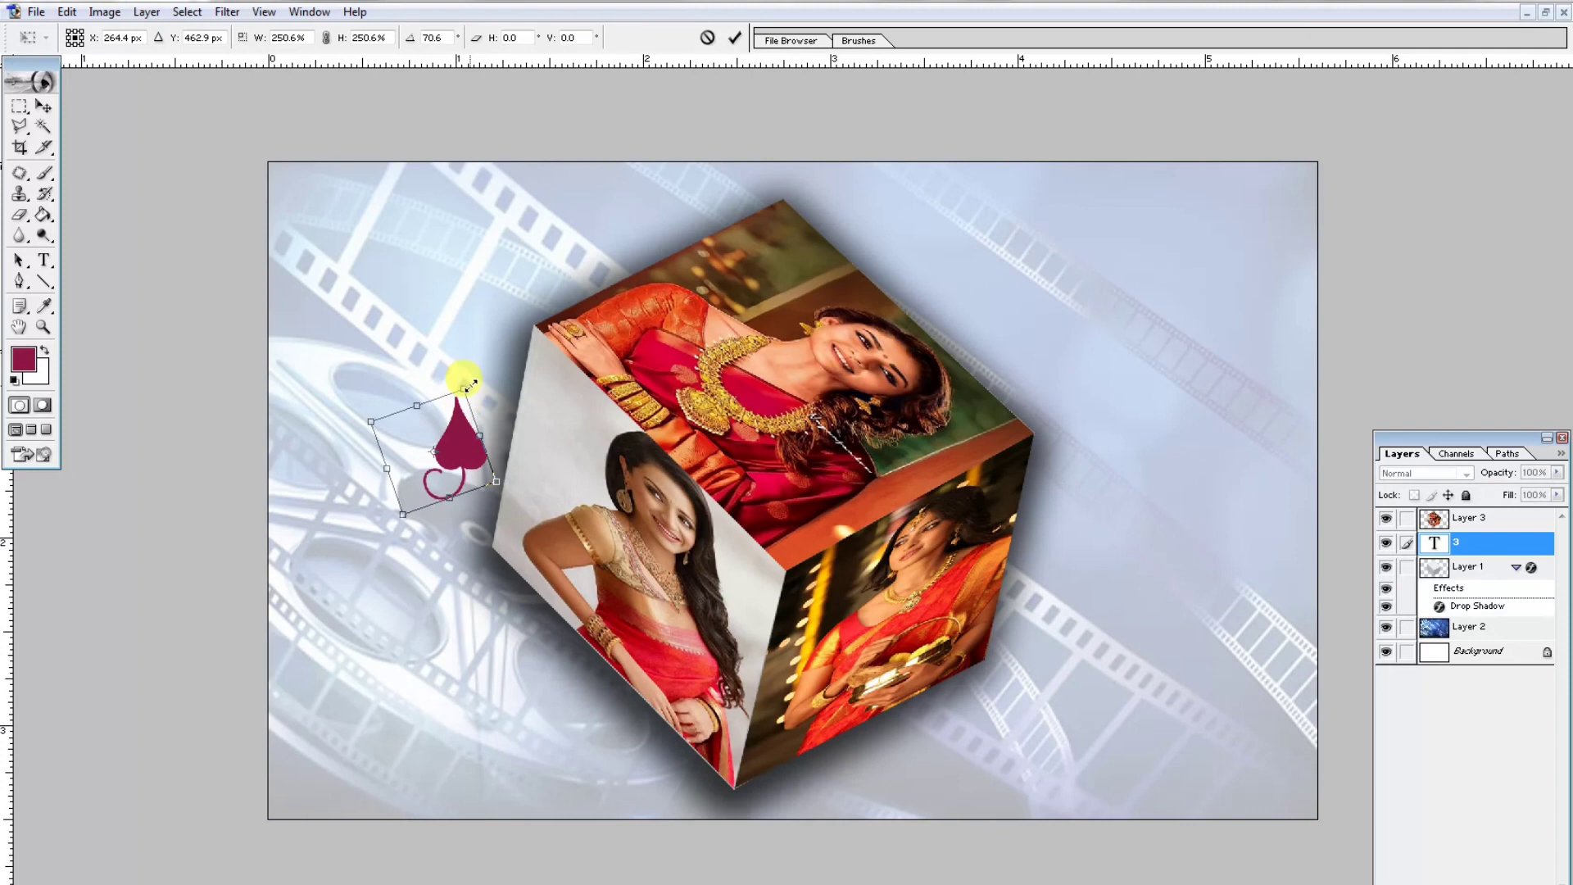
drag(482, 373, 488, 360)
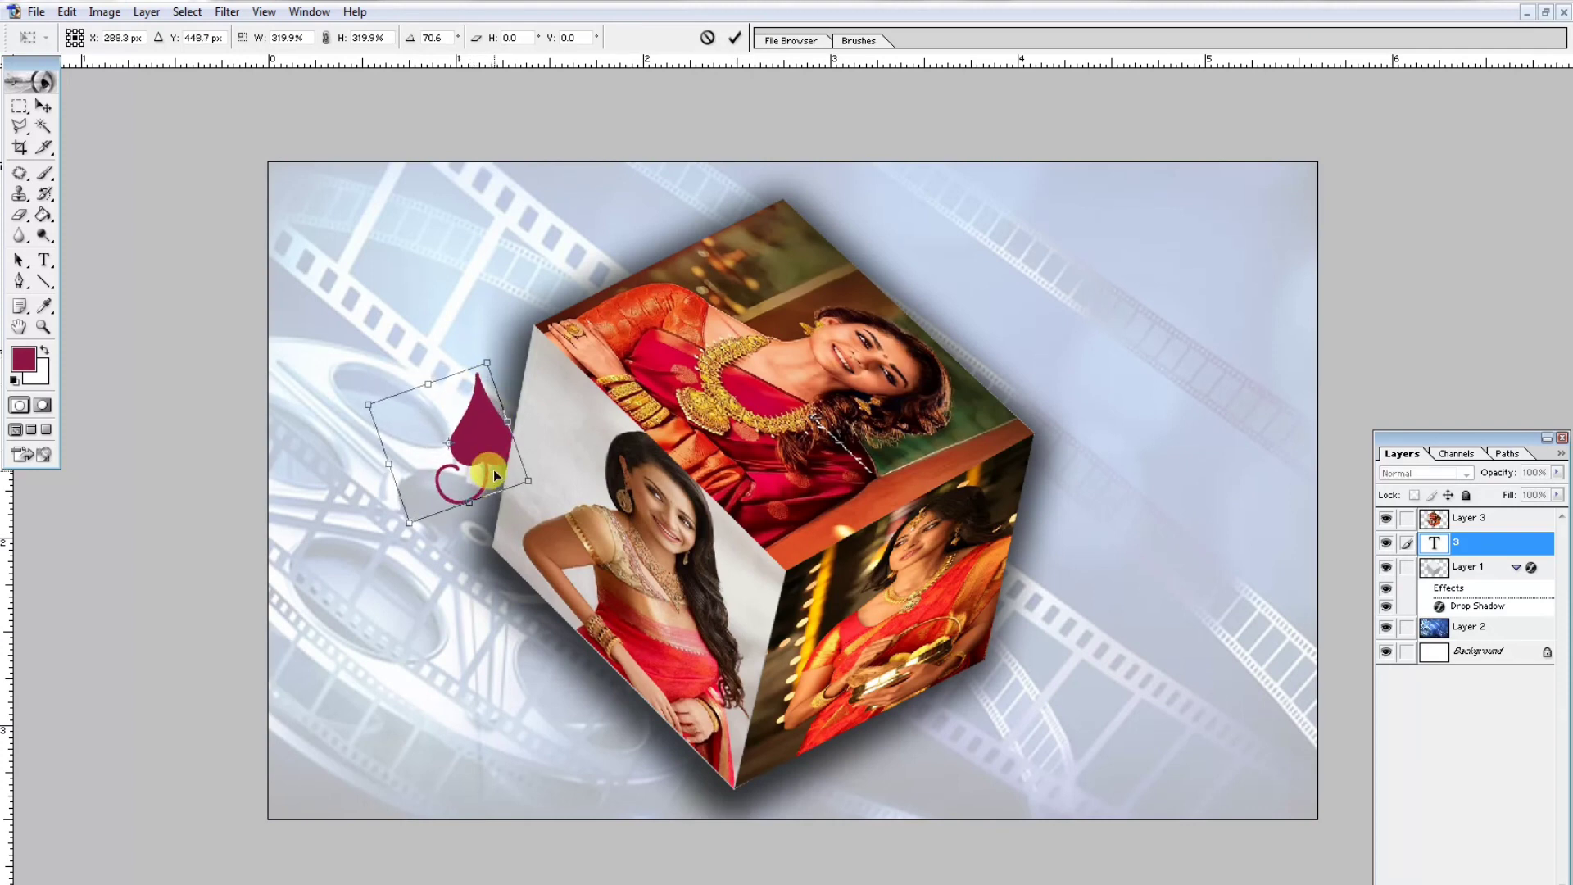
key(Return)
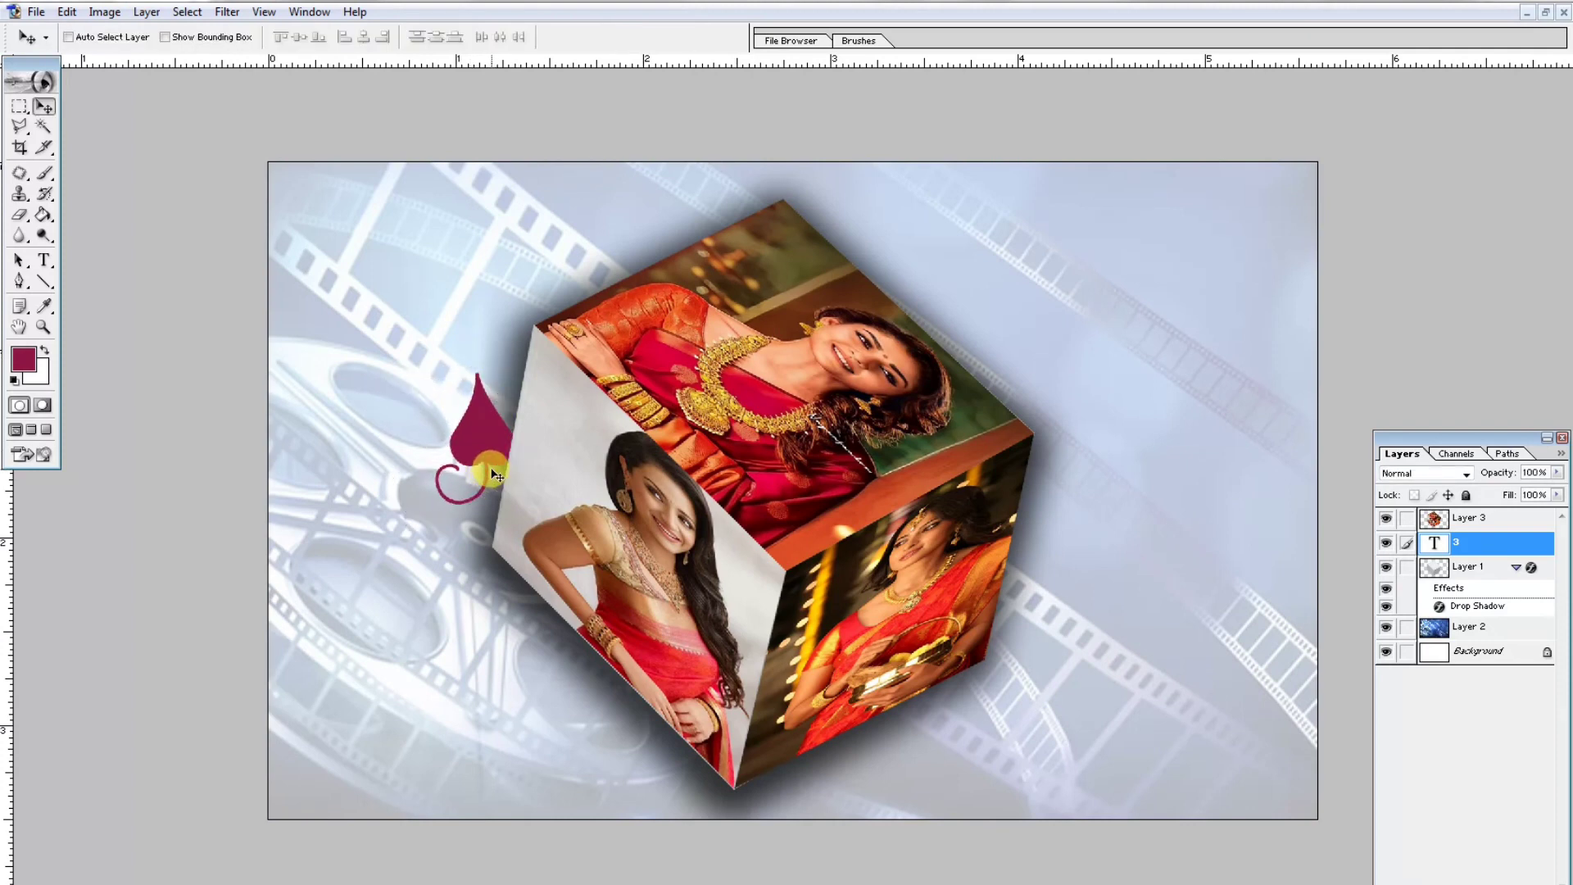
key(ctrl+bracketright)
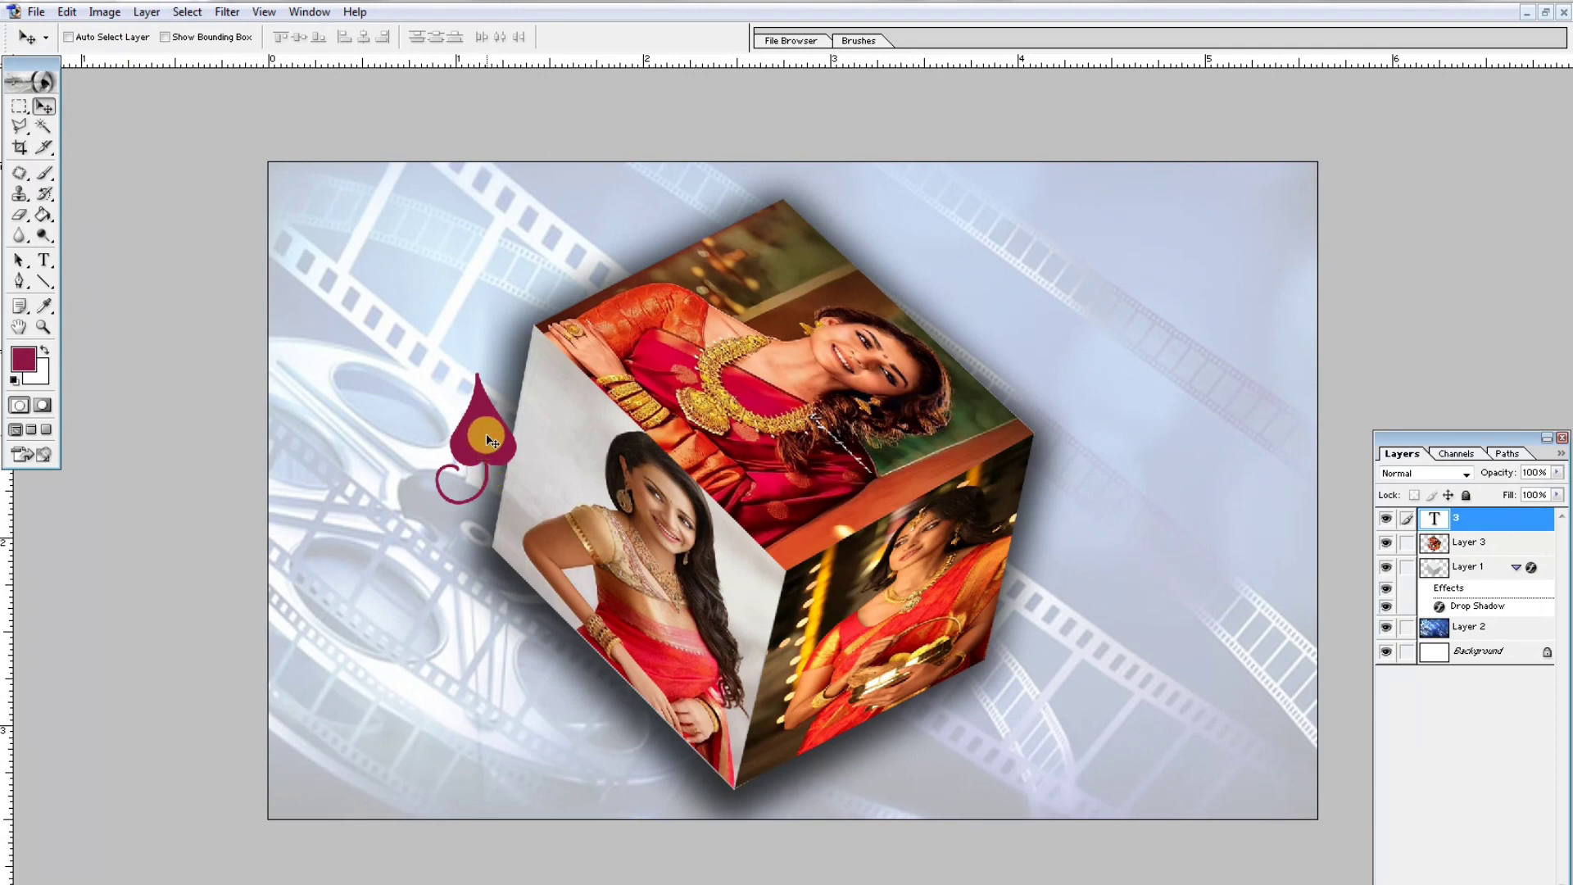
mouse_move(486, 437)
mouse_down()
mouse_move(474, 426)
mouse_move(503, 445)
mouse_up()
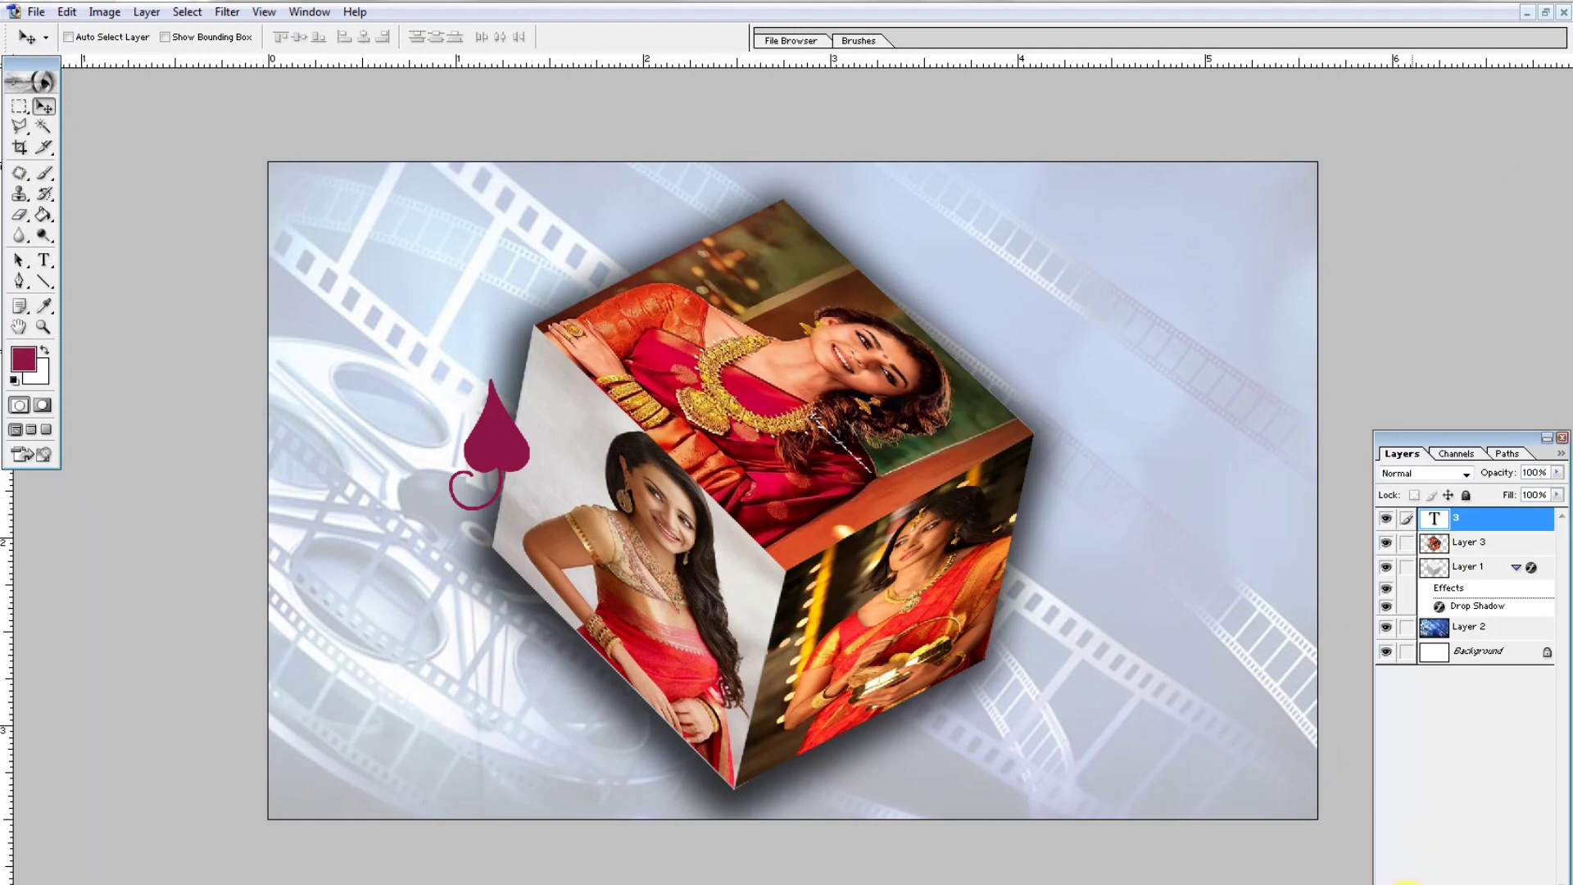
- Add an outer glow to the ornament layer with noise 10%, spread 14% and size 32 px
click(1394, 880)
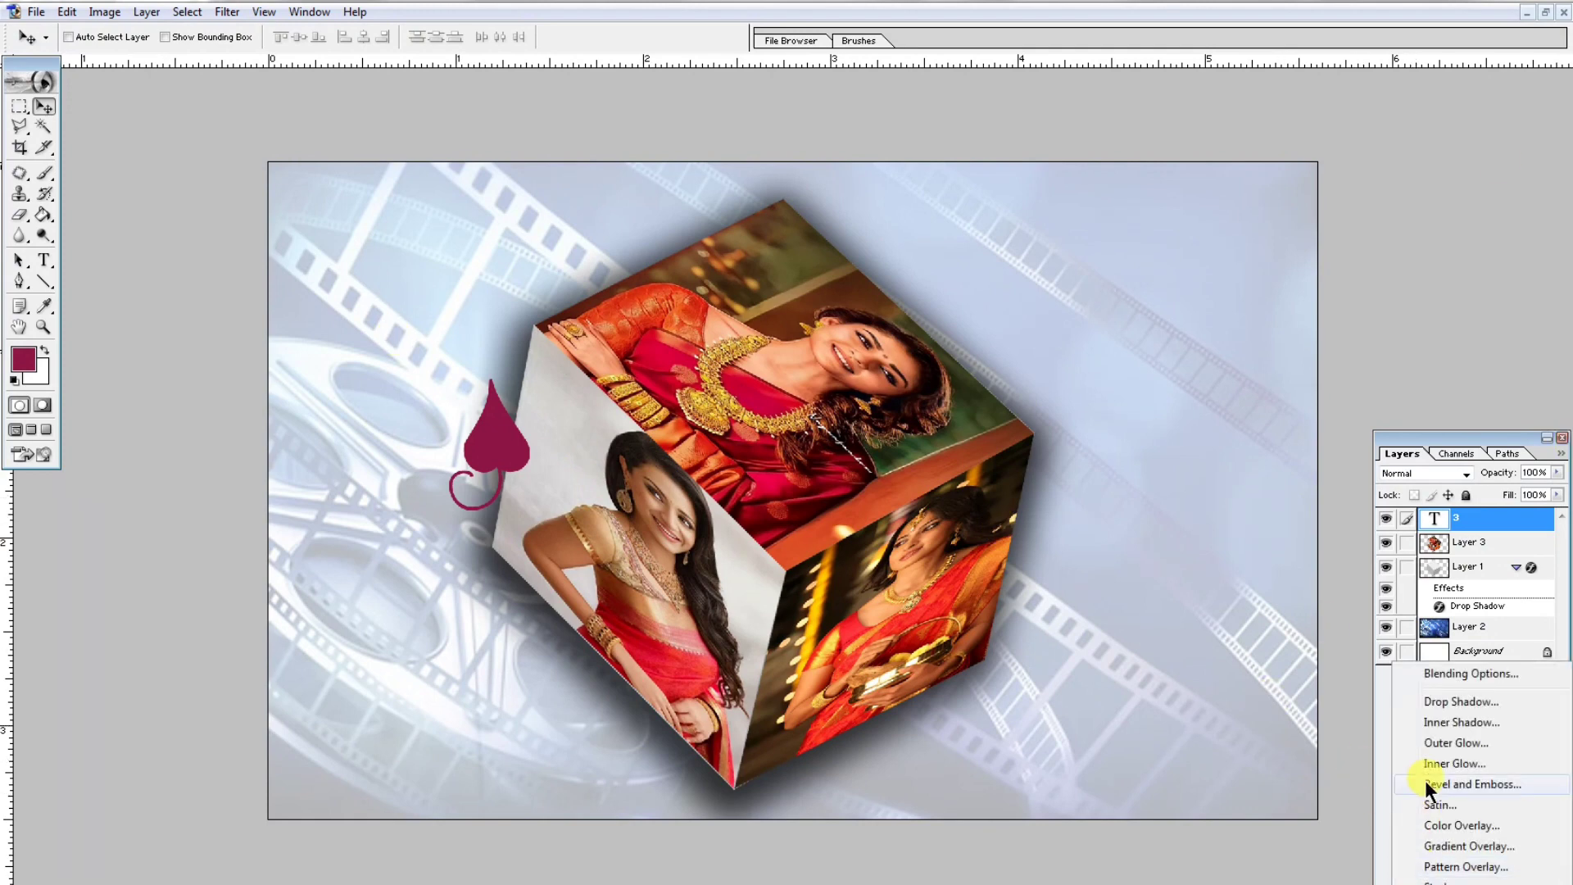
click(1468, 674)
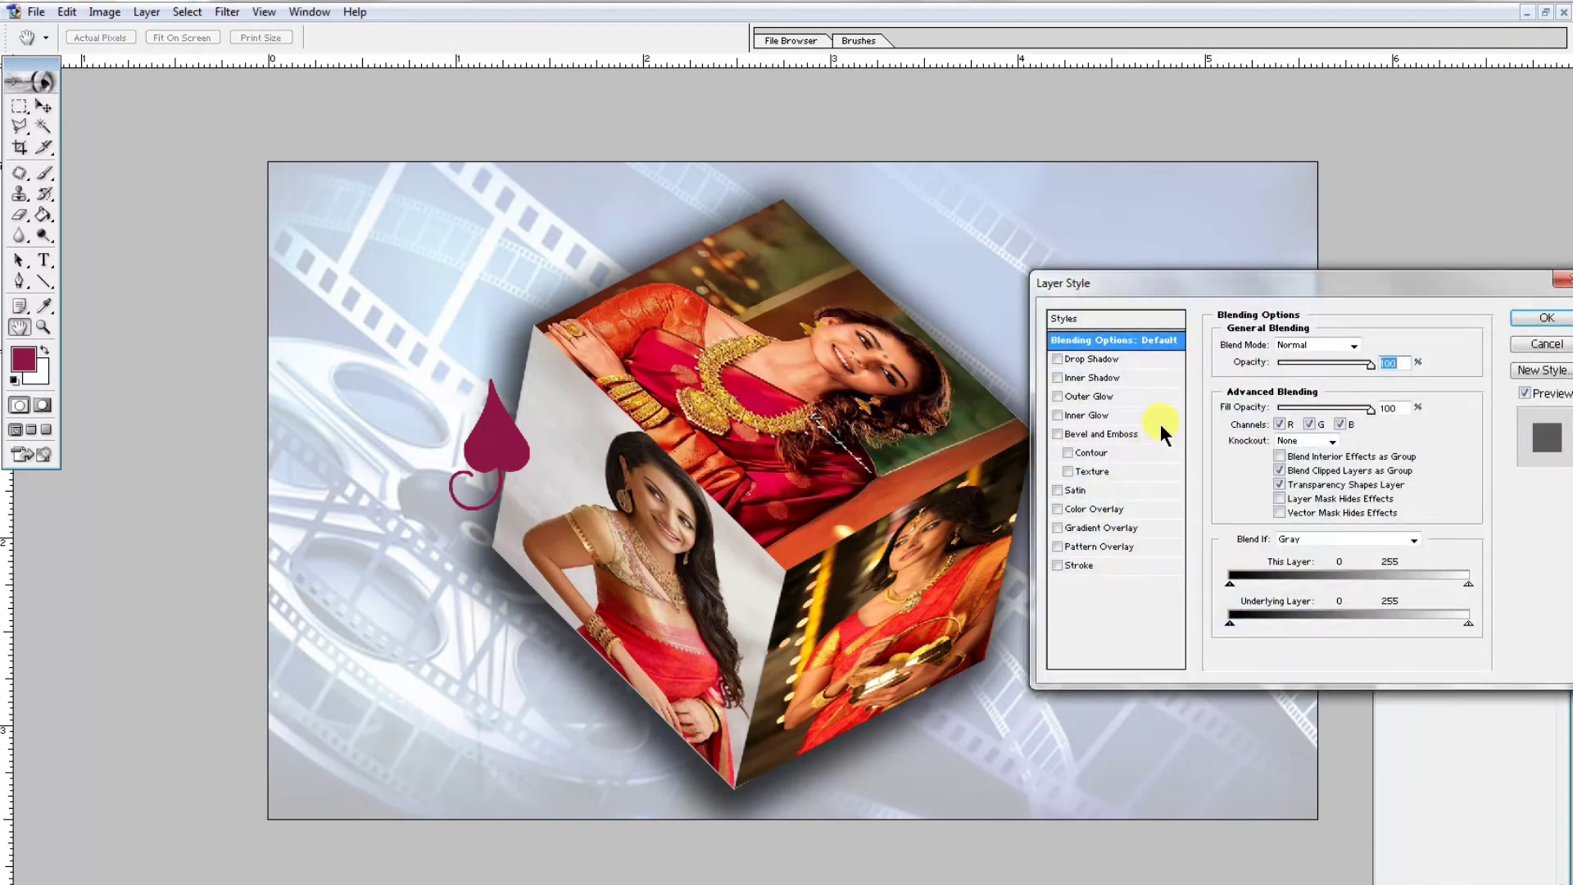
click(1103, 397)
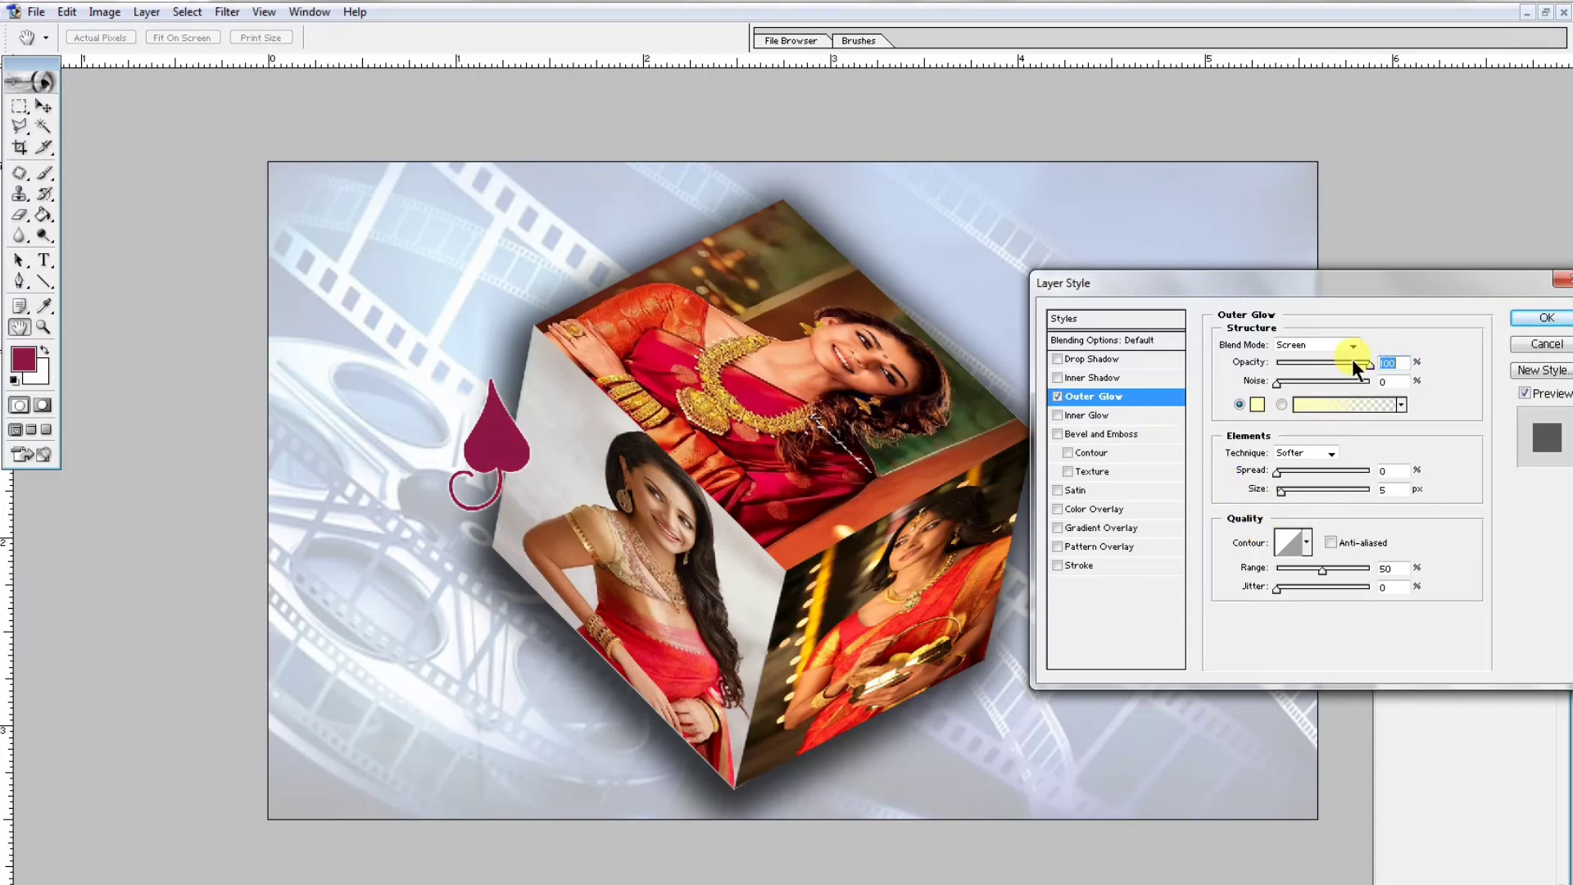
drag(1278, 384, 1295, 380)
drag(1284, 474, 1294, 495)
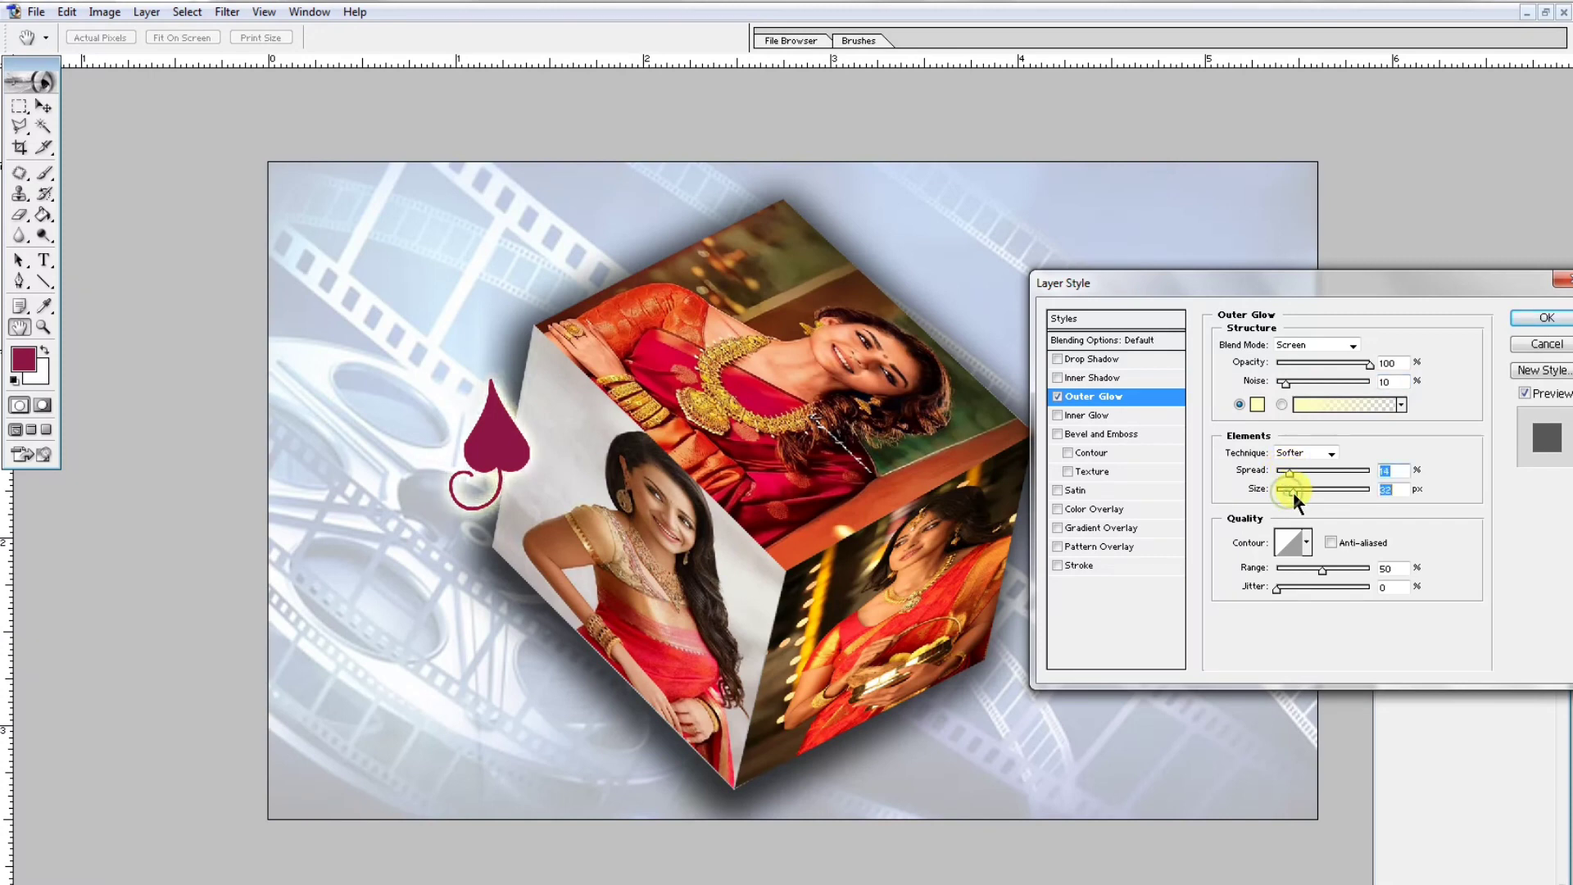
- Preview bevel and emboss and drop shadow on the ornament, switch both off, and apply the outer glow style
click(1104, 436)
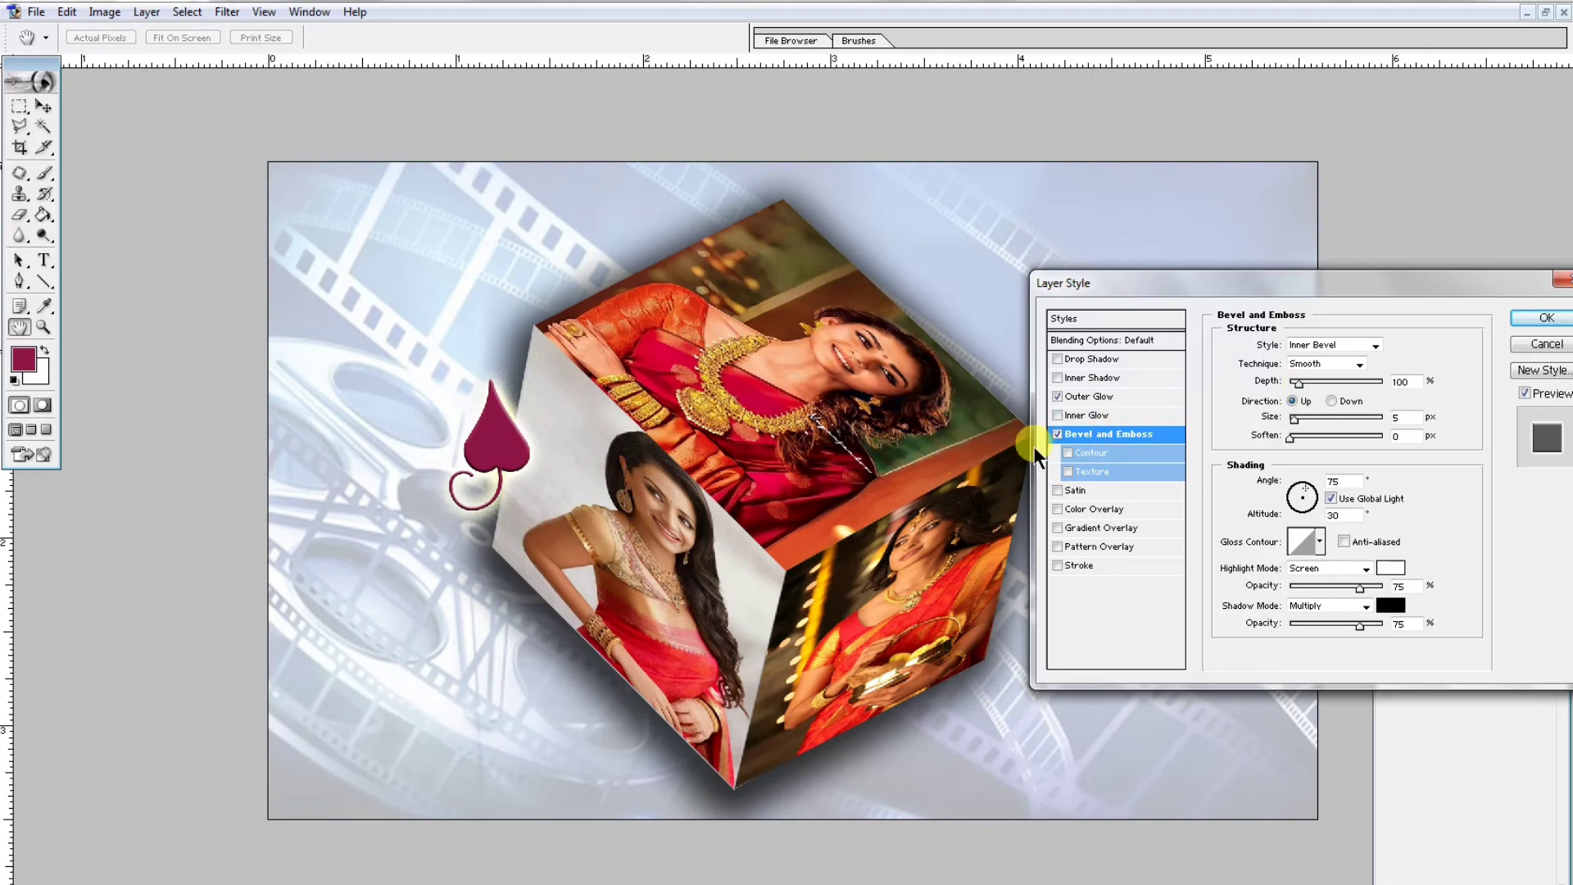
click(1058, 435)
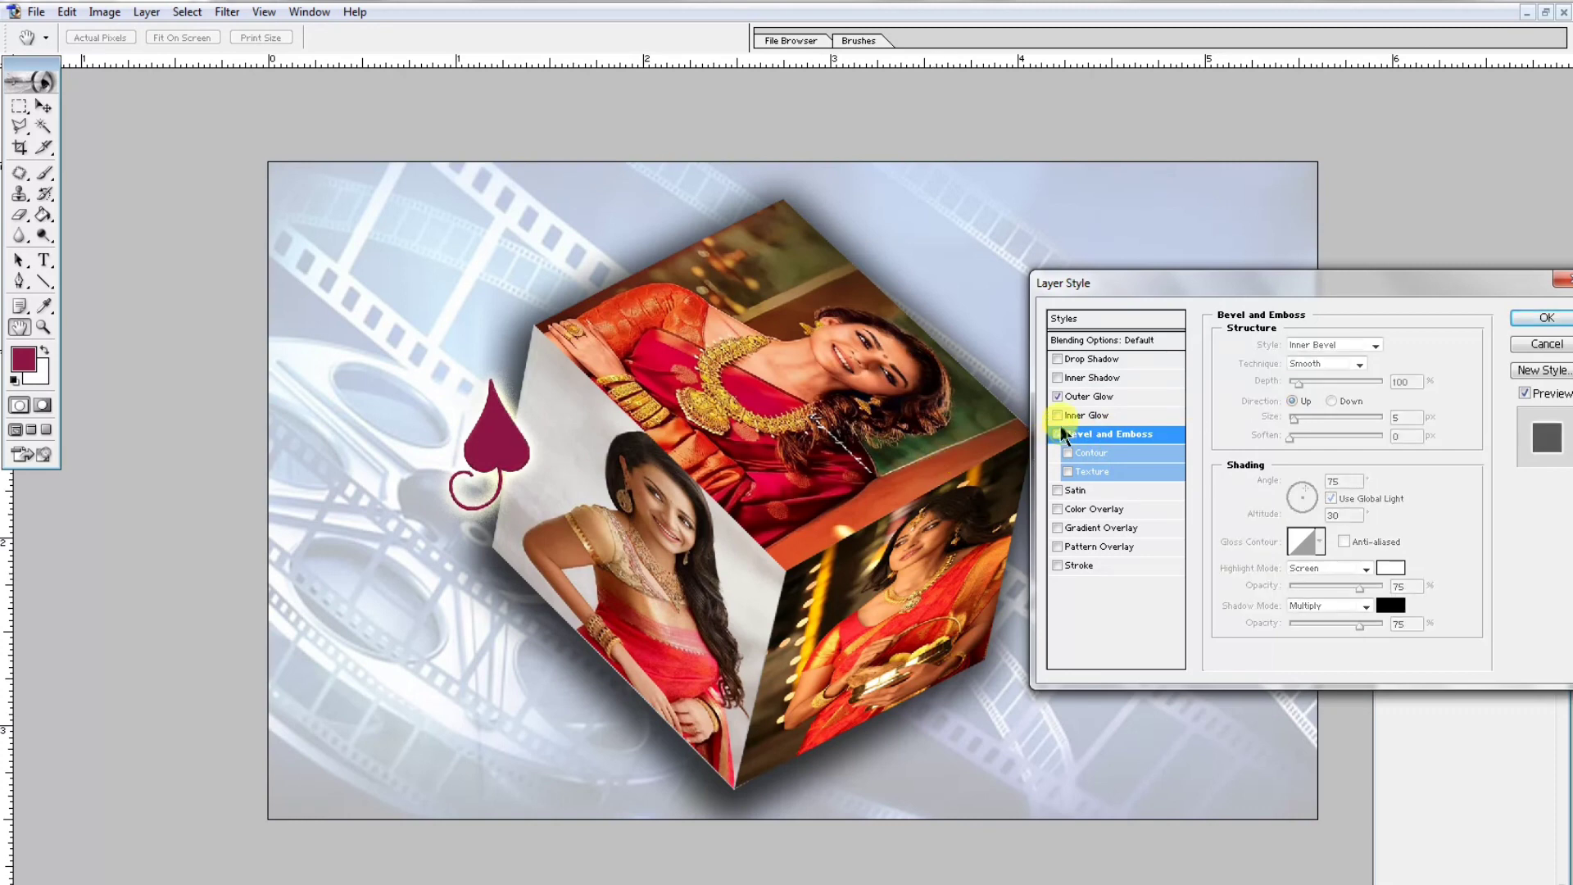
click(1088, 360)
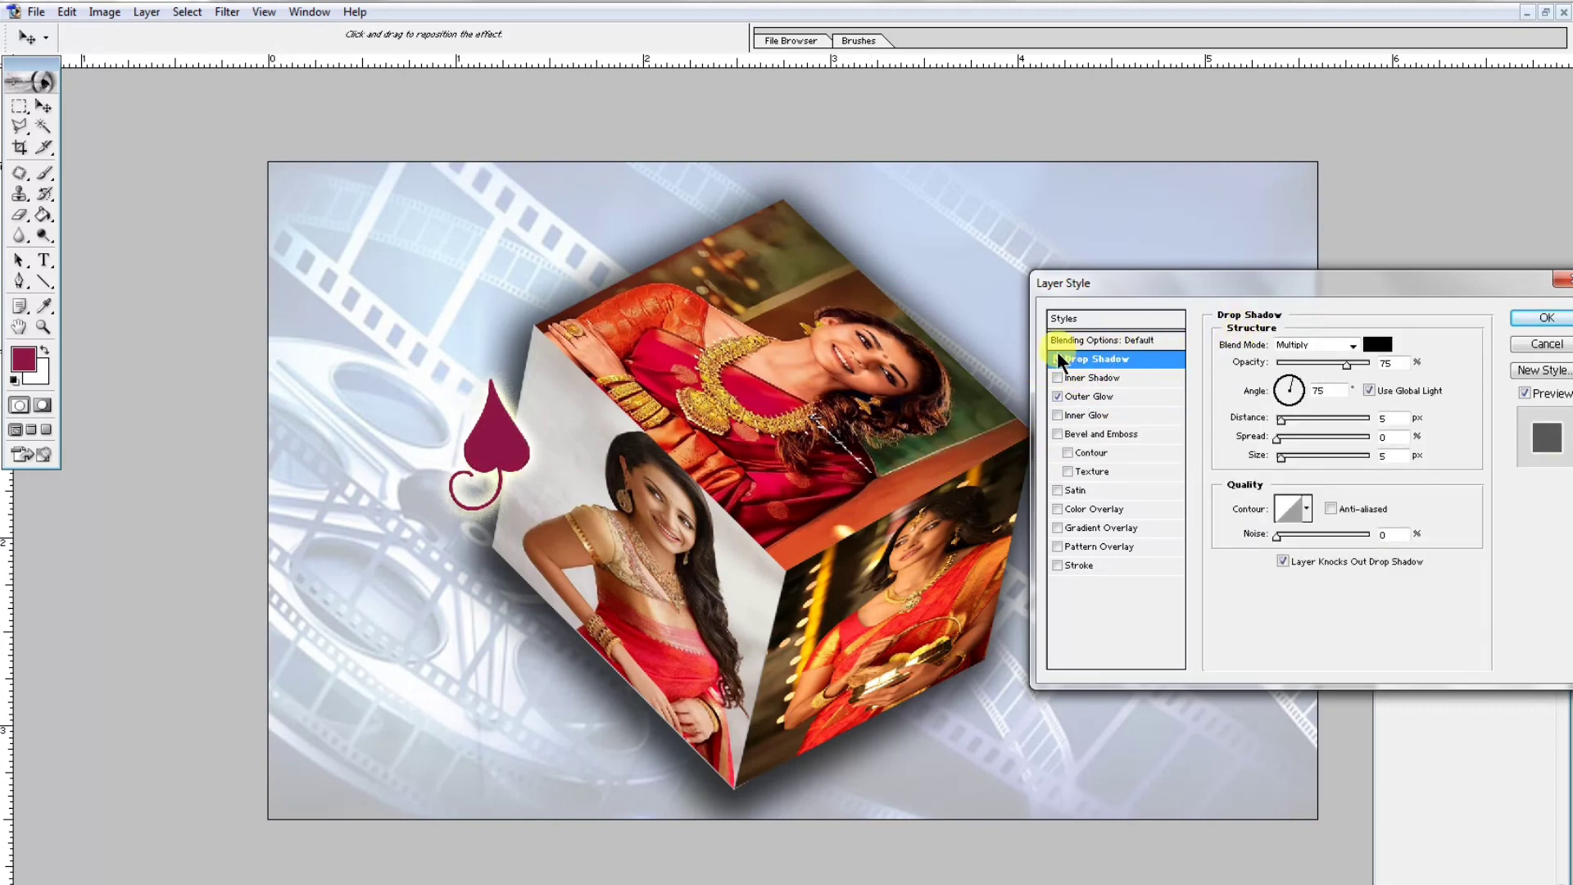
click(1058, 359)
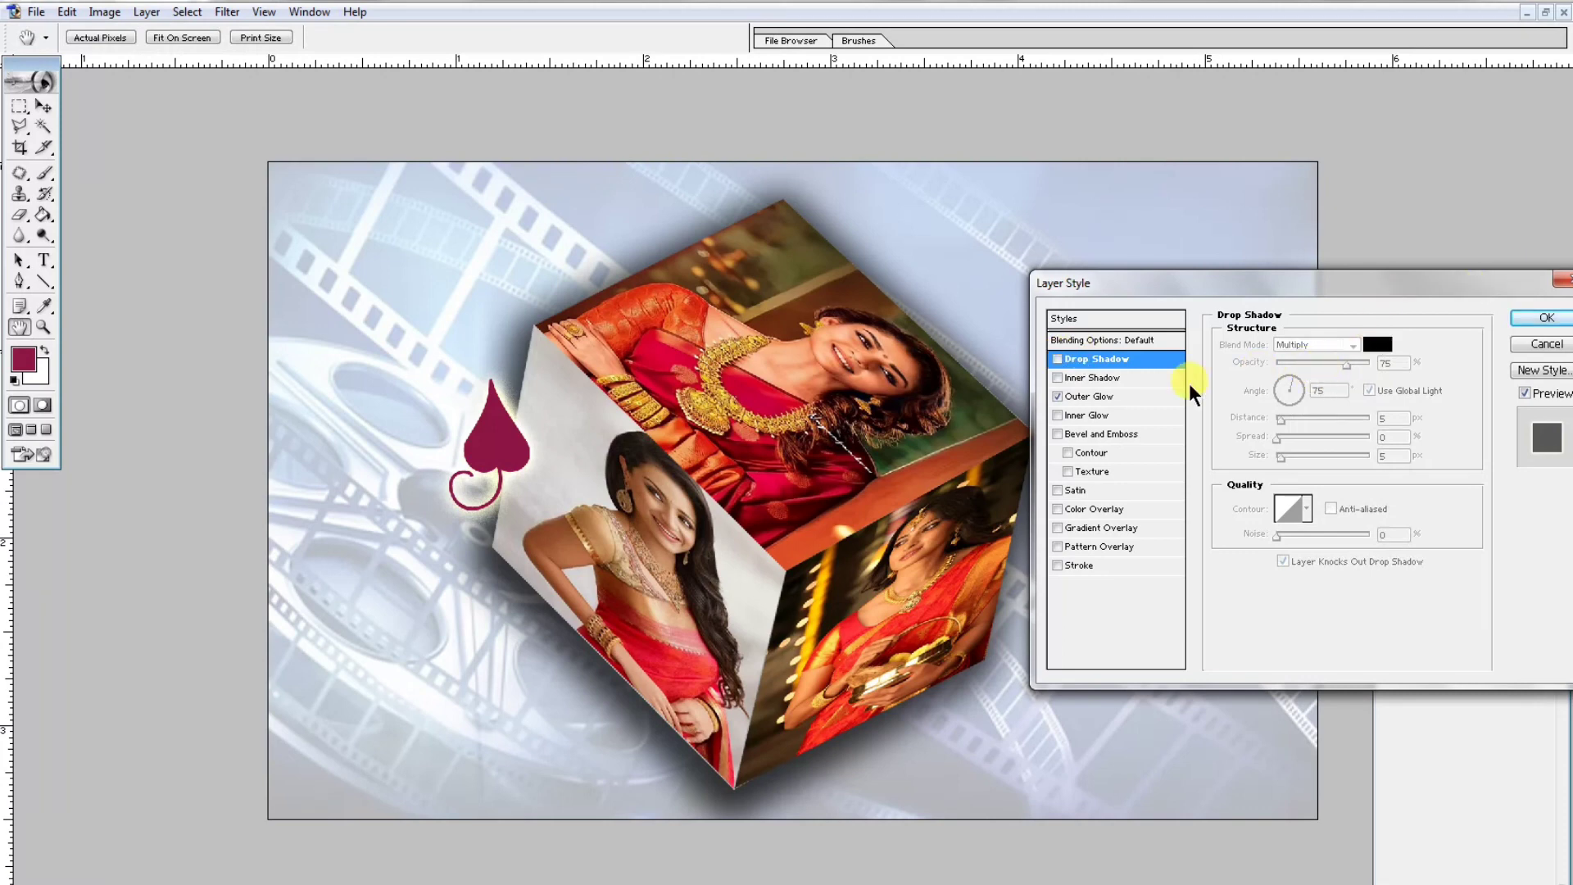
click(1091, 396)
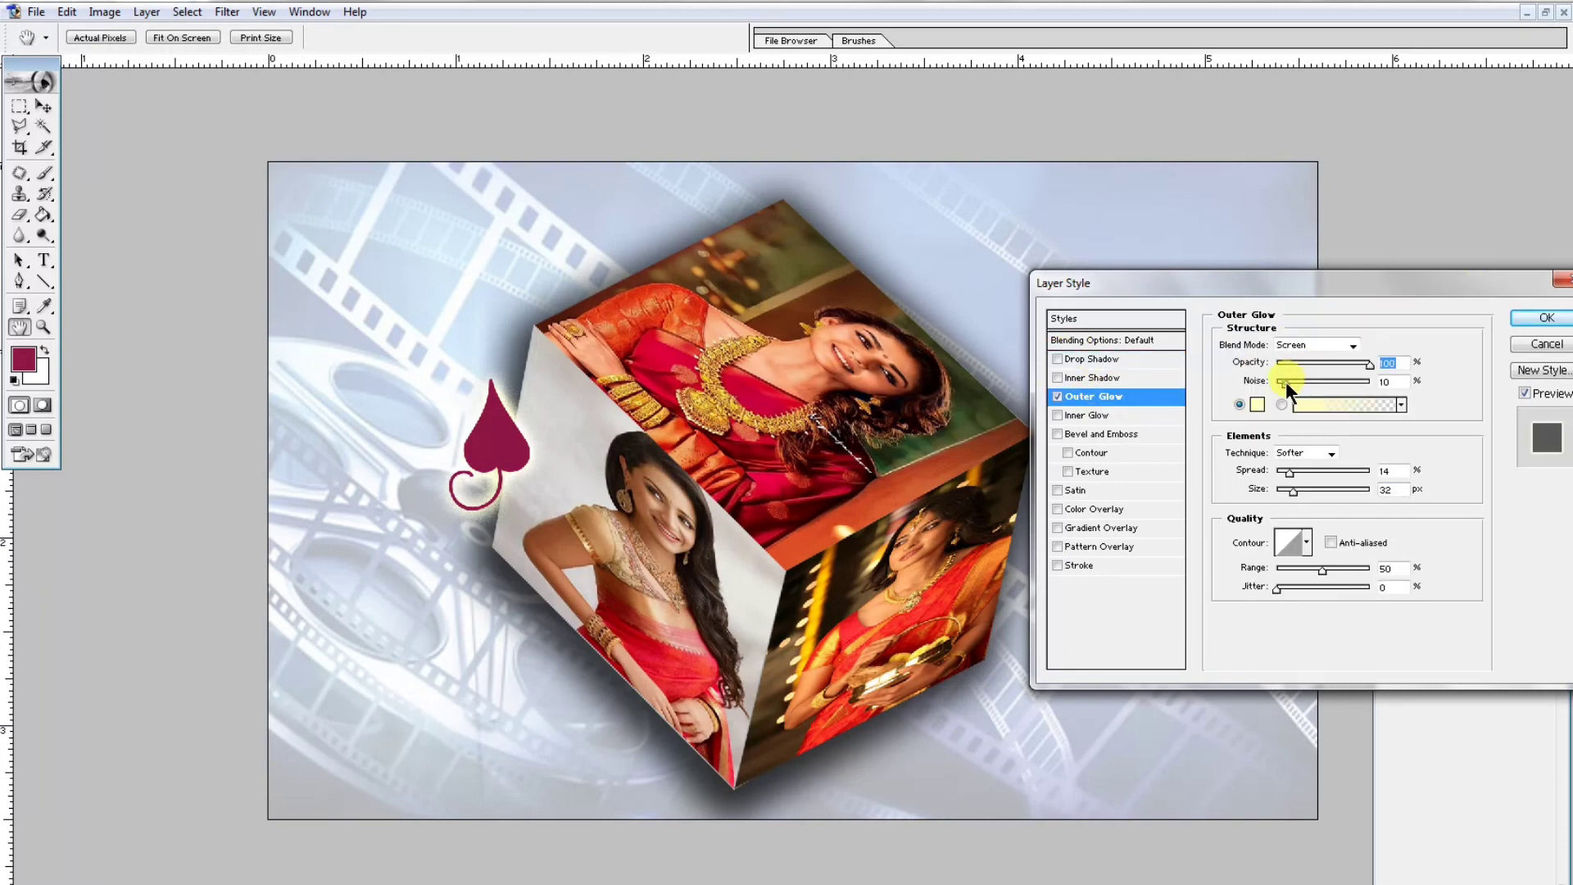
click(1286, 381)
click(1545, 321)
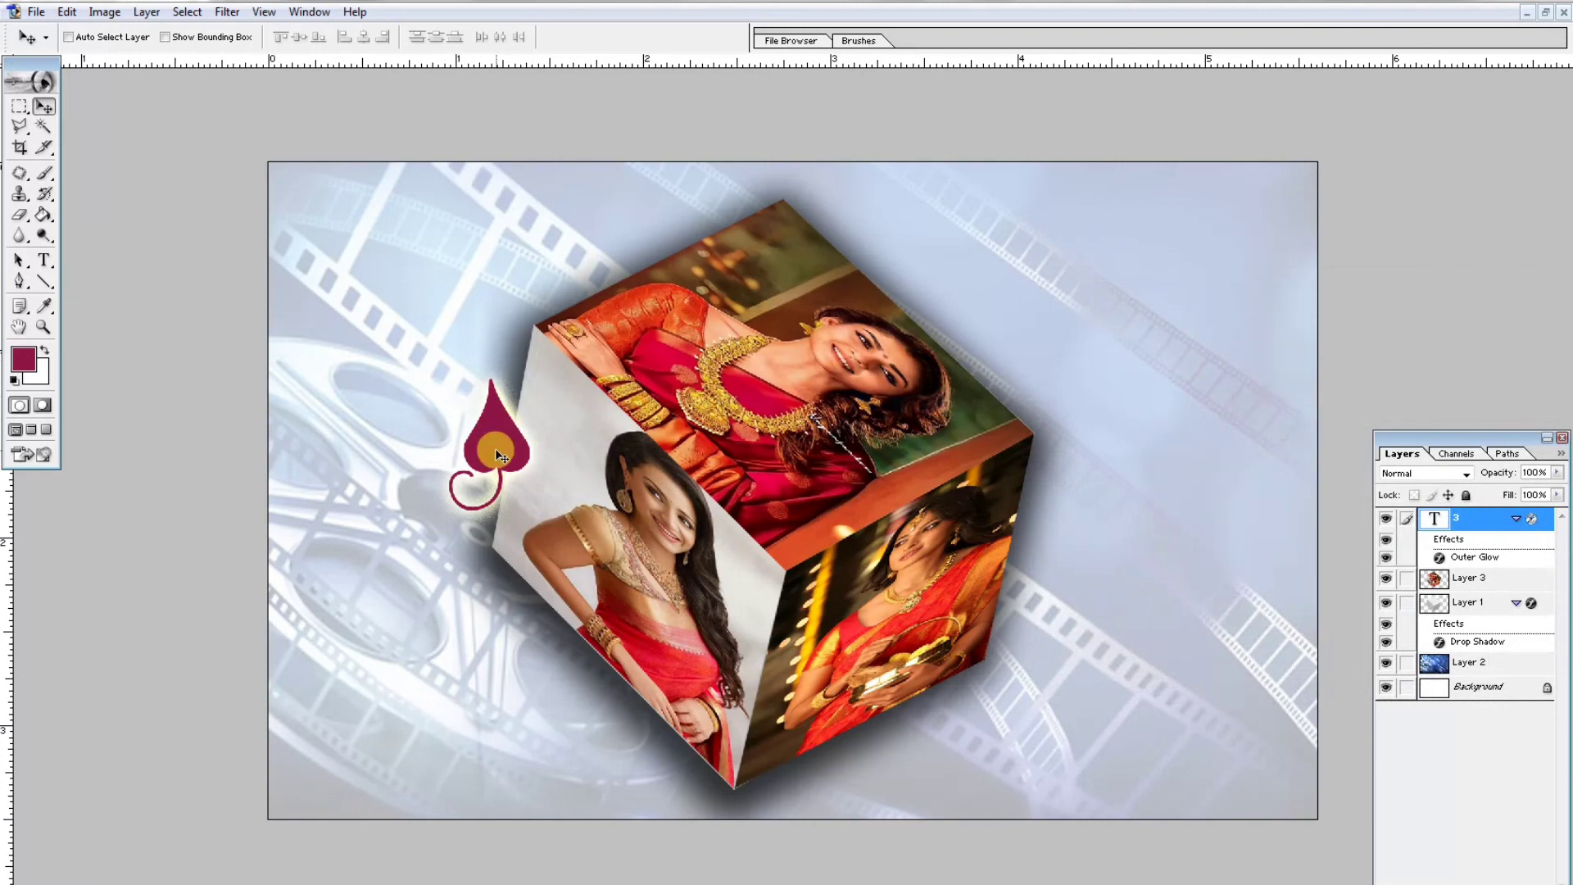
- Move the ornament onto the cube's left face near its upper edge
key(ctrl+t)
drag(495, 450, 565, 432)
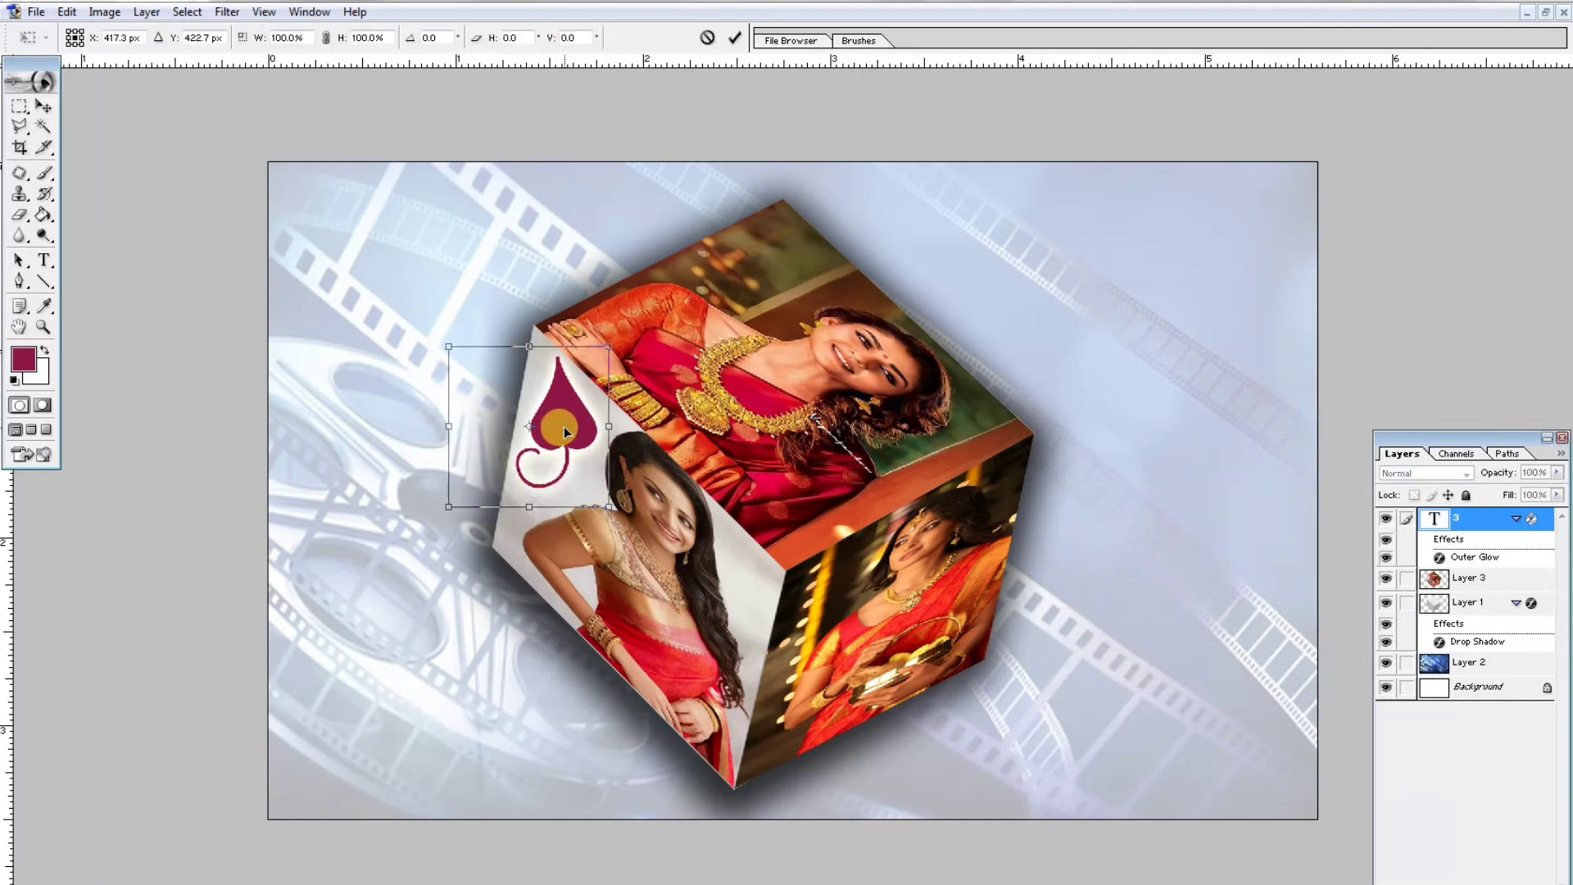
drag(565, 431, 598, 489)
key(ctrl+t)
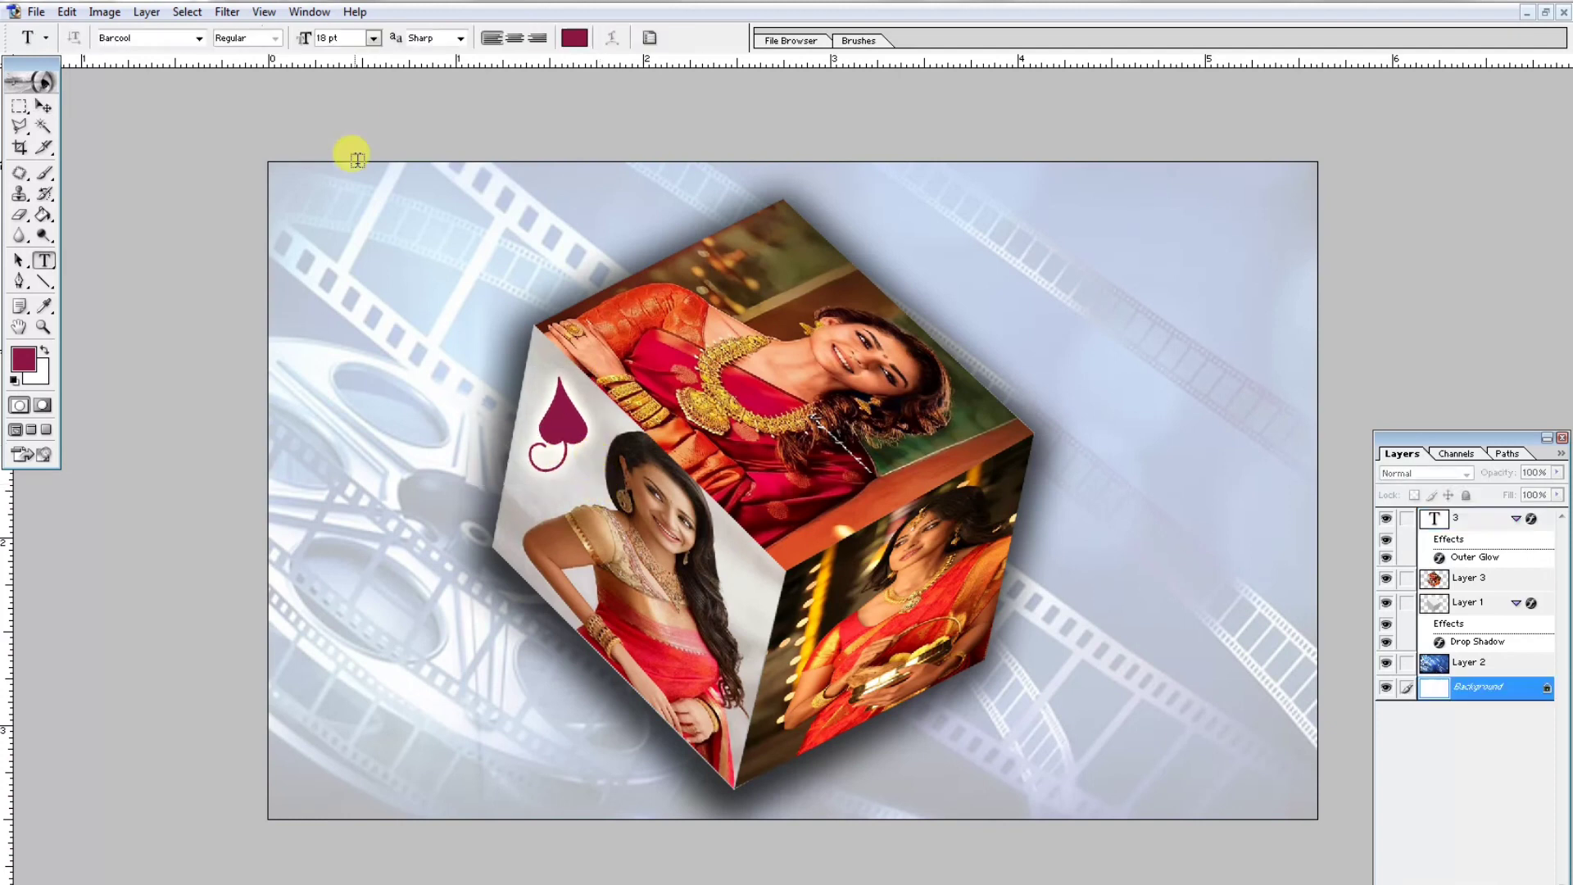
- Add a text layer reading 3D cube design in Barcool 18 pt near the canvas's upper-left corner
click(320, 214)
text(3)
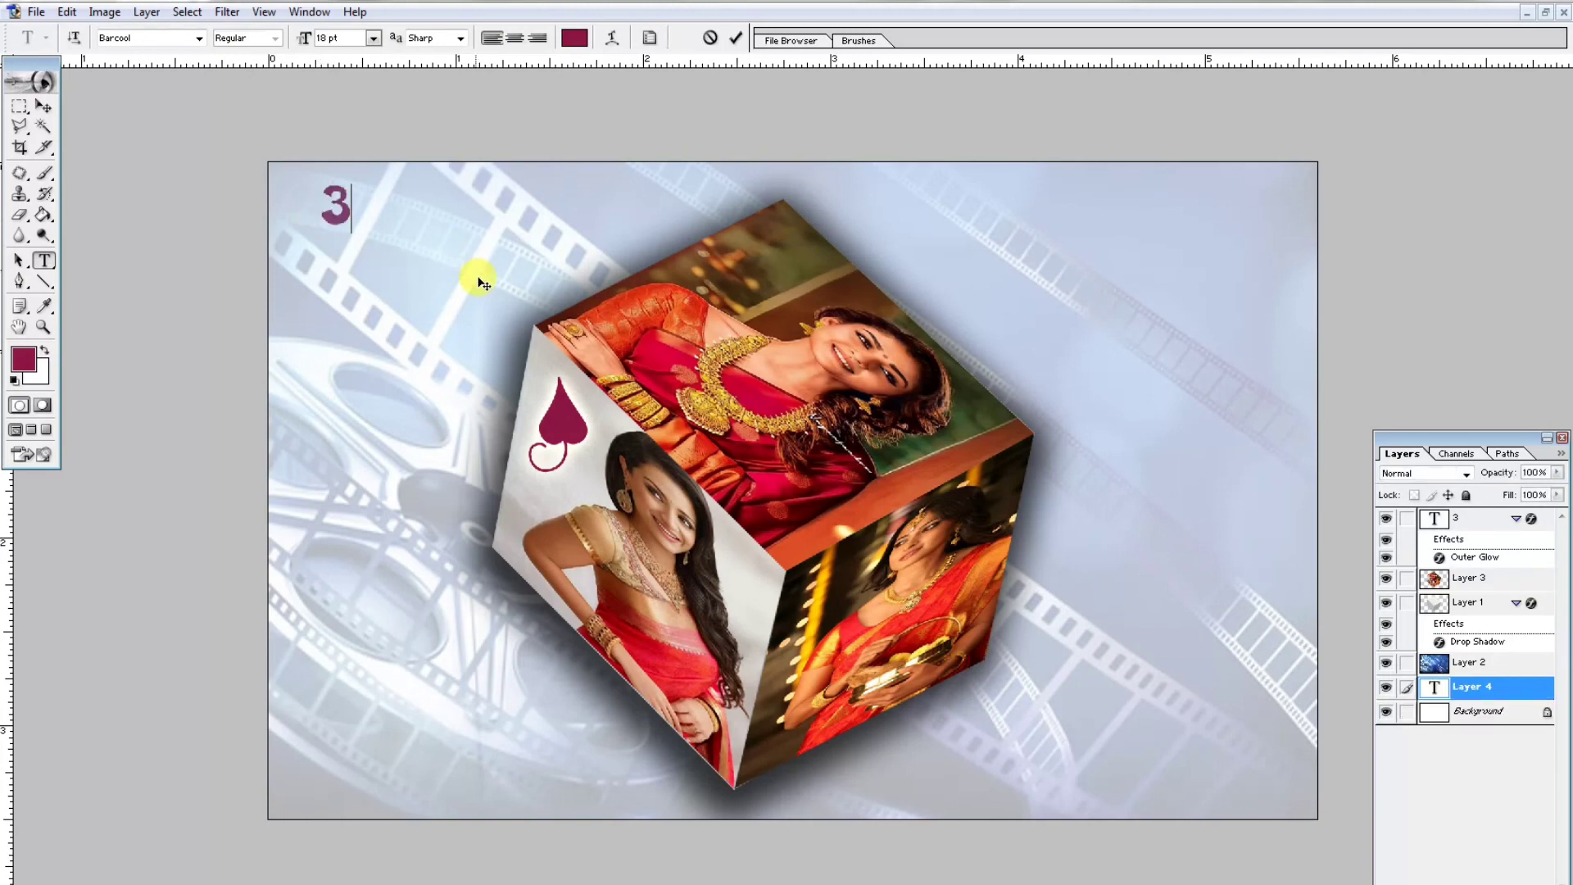
text(d)
key(BackSpace)
text(D)
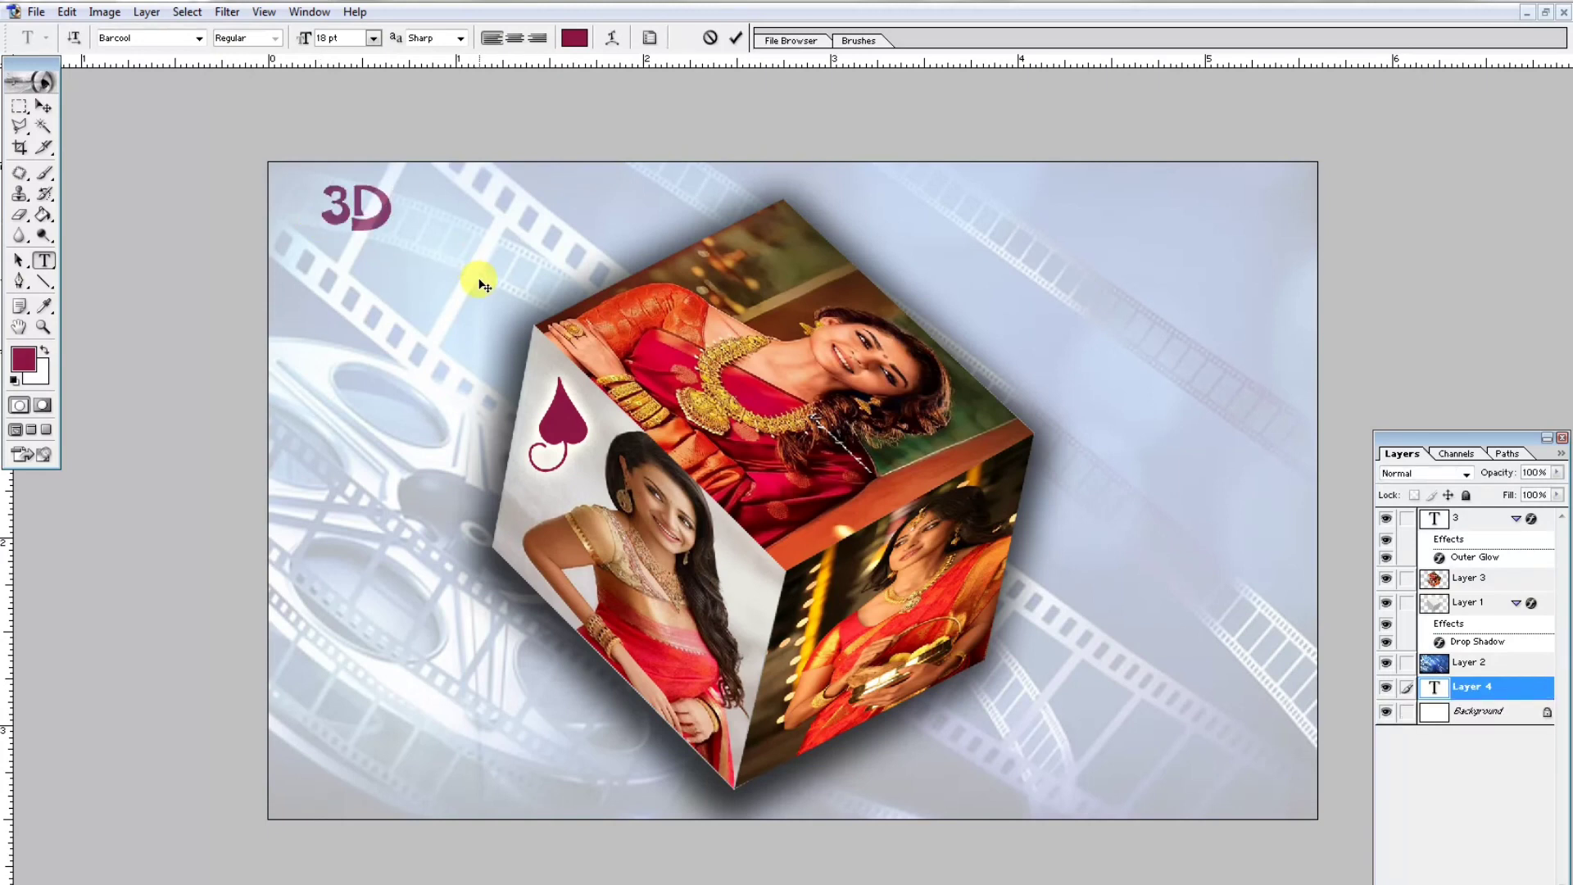
text( cubw)
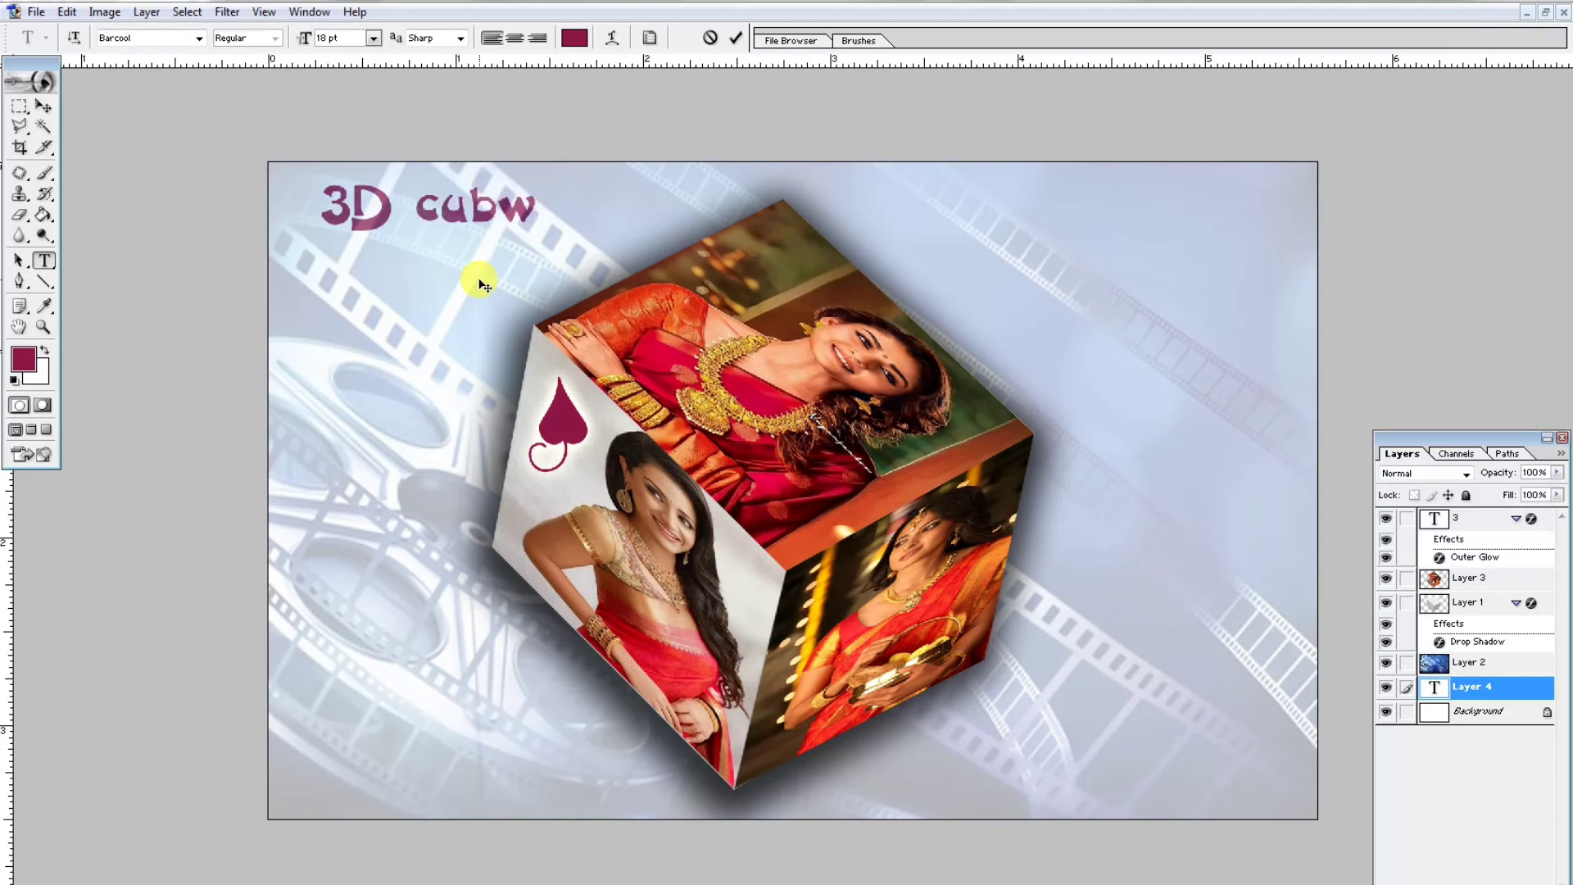
key(BackSpace)
text(e design)
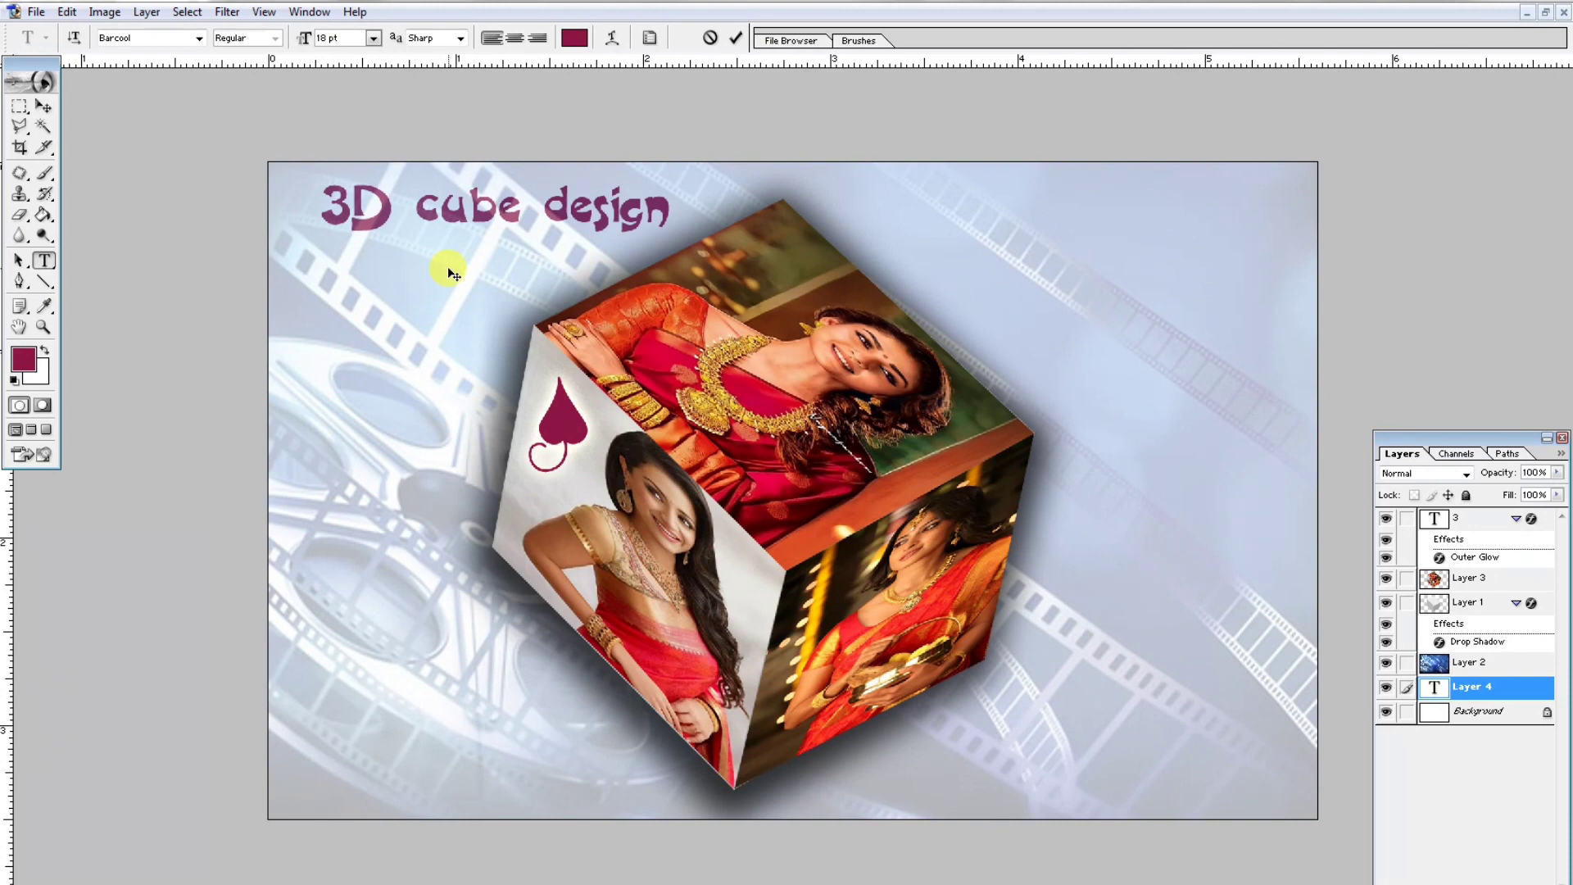
- Nudge the title text into place and bring its layer to the top of the stack
key(ctrl+a)
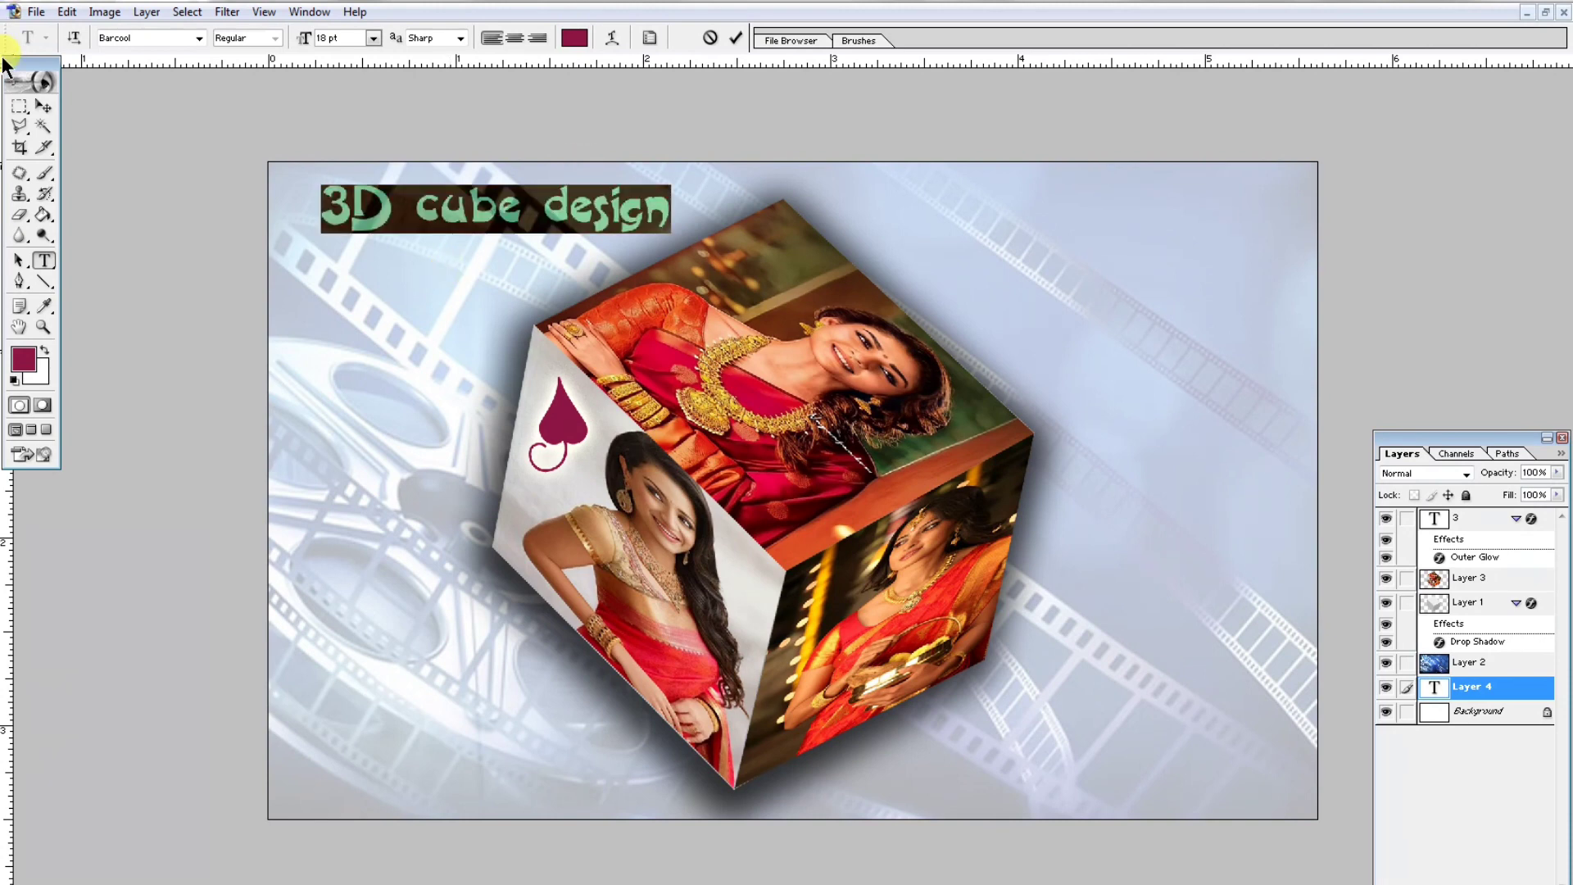
click(43, 106)
drag(488, 216, 471, 234)
key(ctrl+shift+bracketright)
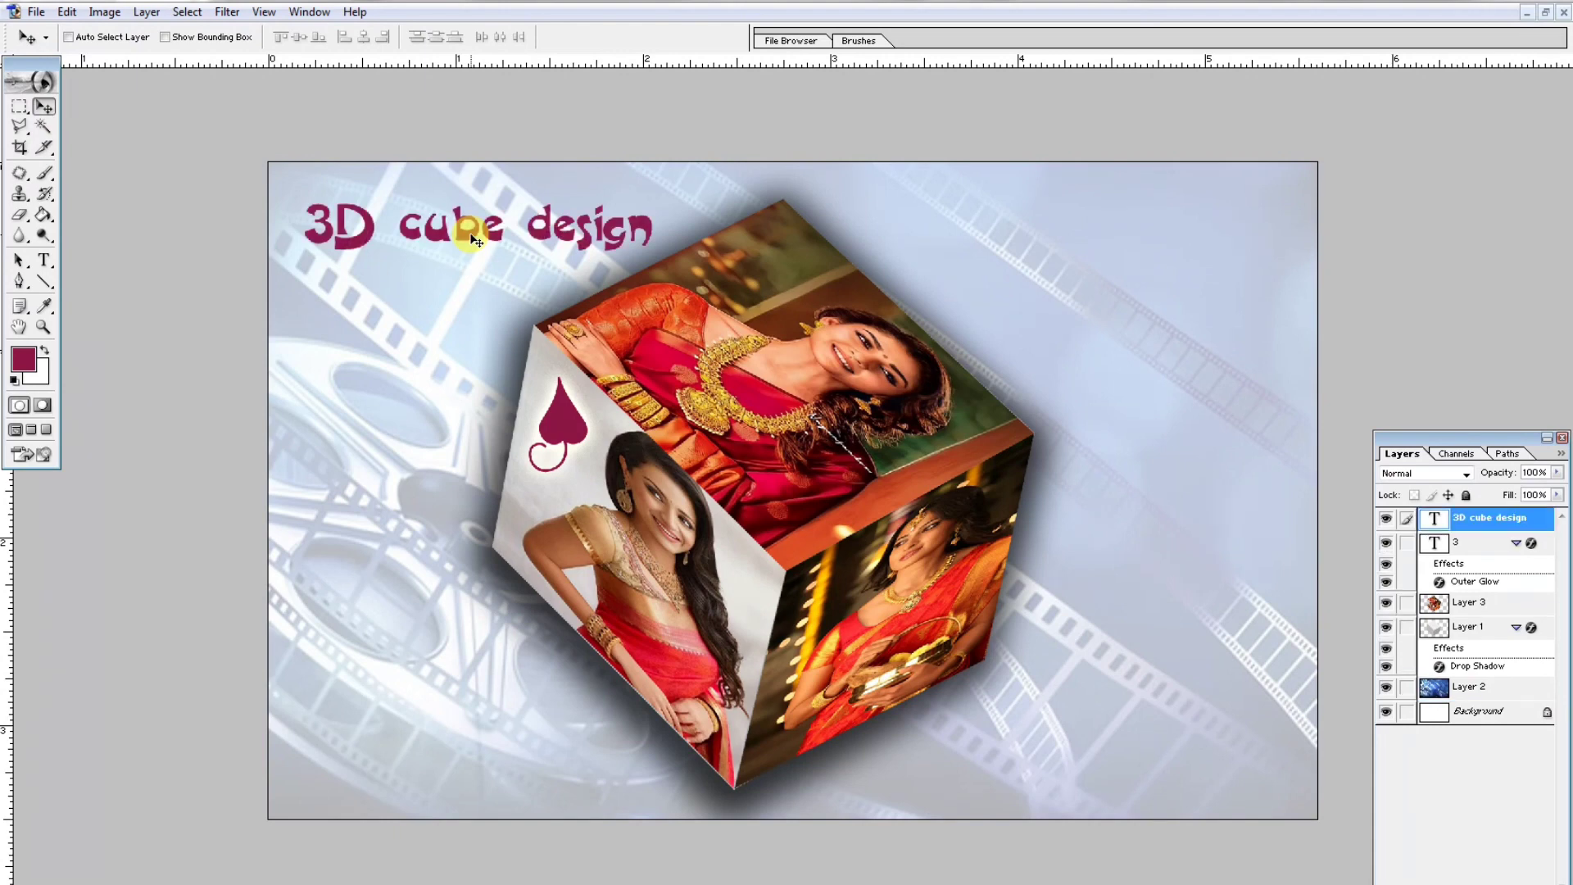
drag(545, 237, 539, 239)
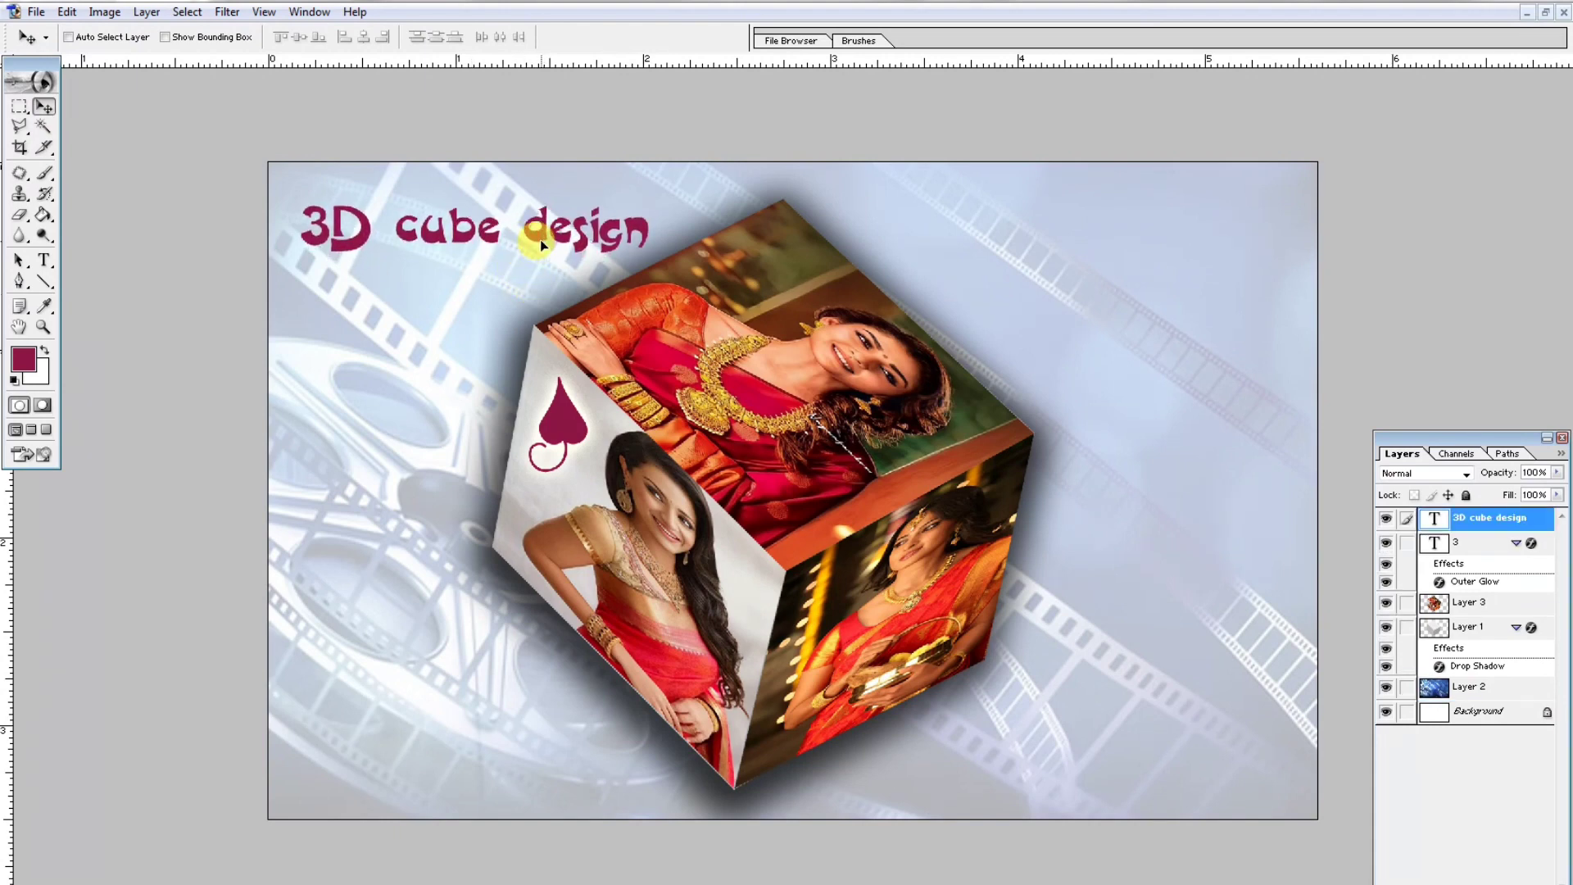
- Break the title onto two lines after 3D and capitalize the rest as Cube Design
click(43, 260)
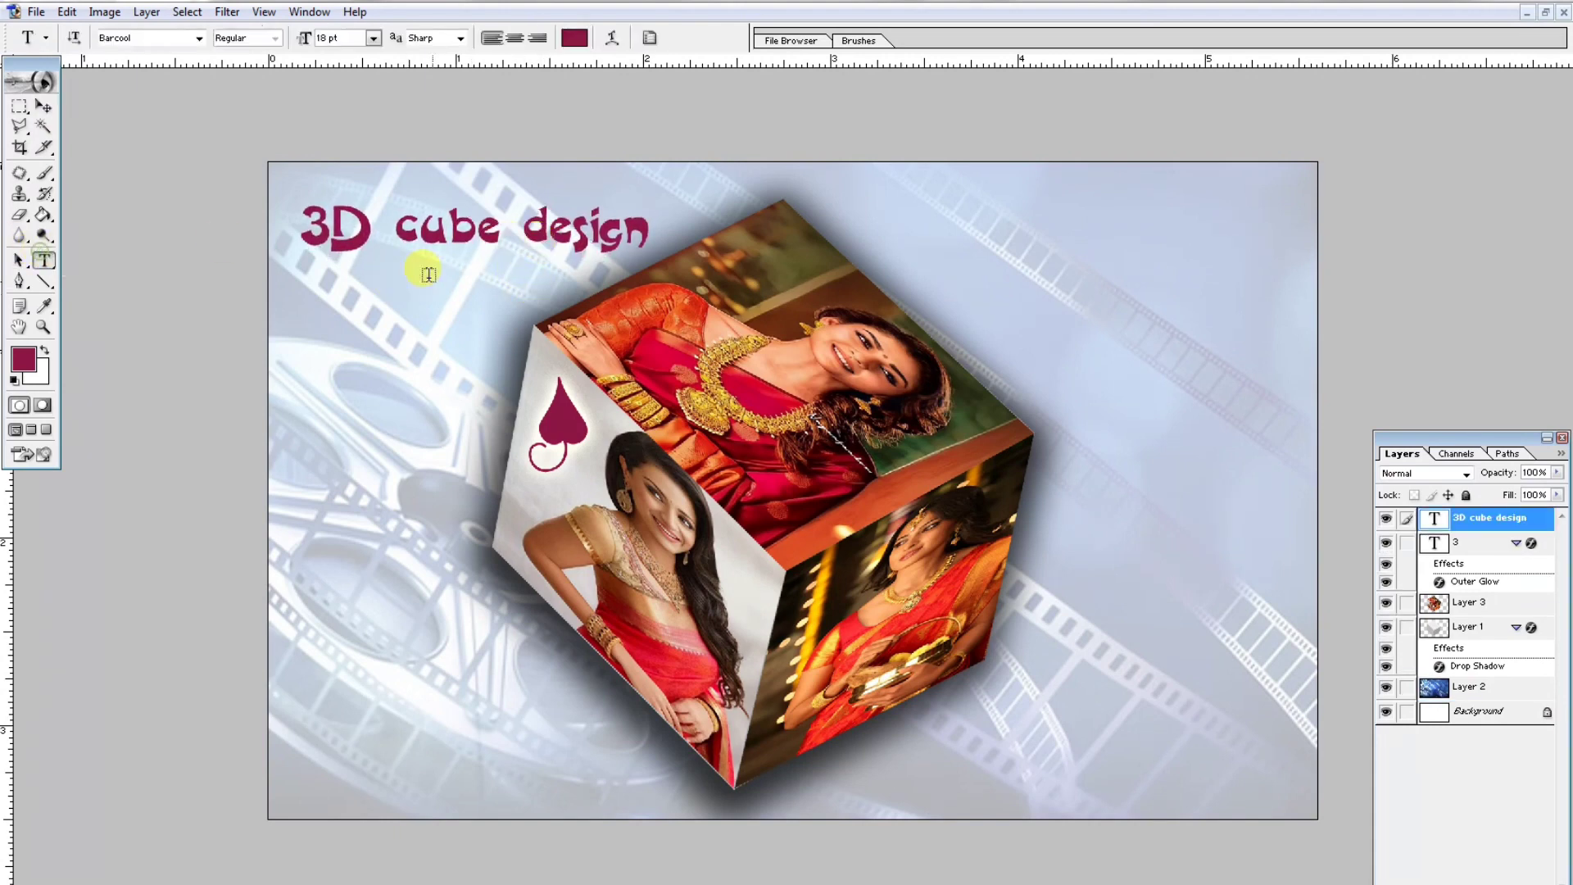
click(395, 232)
key(Return)
key(Delete)
text(C)
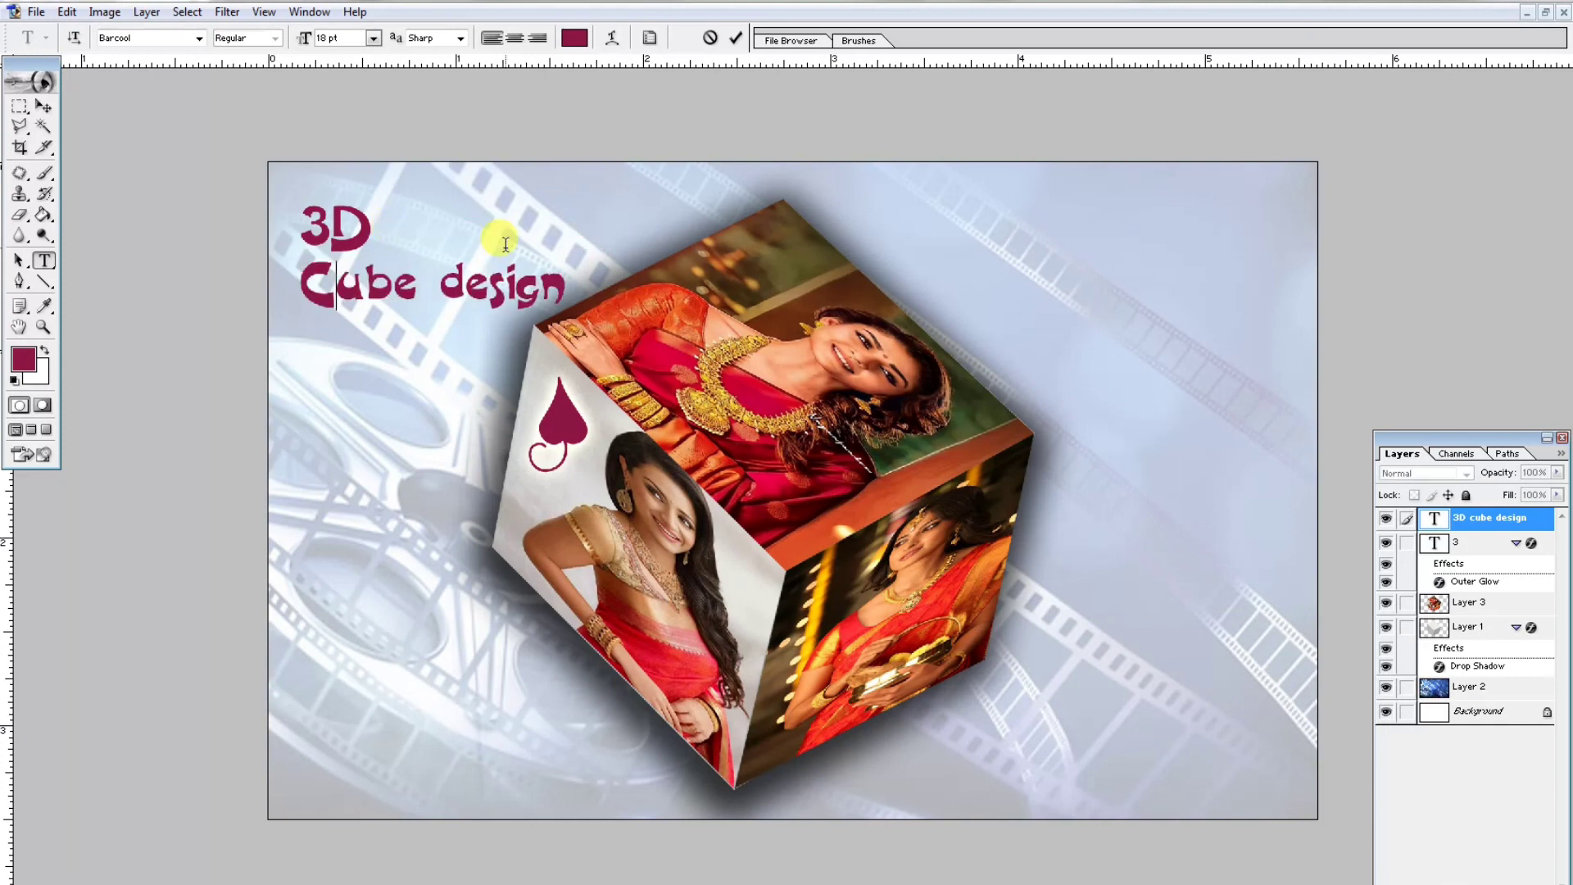
key(Right)
key(Right)
key(Right)
key(Right)
key(Delete)
text(D)
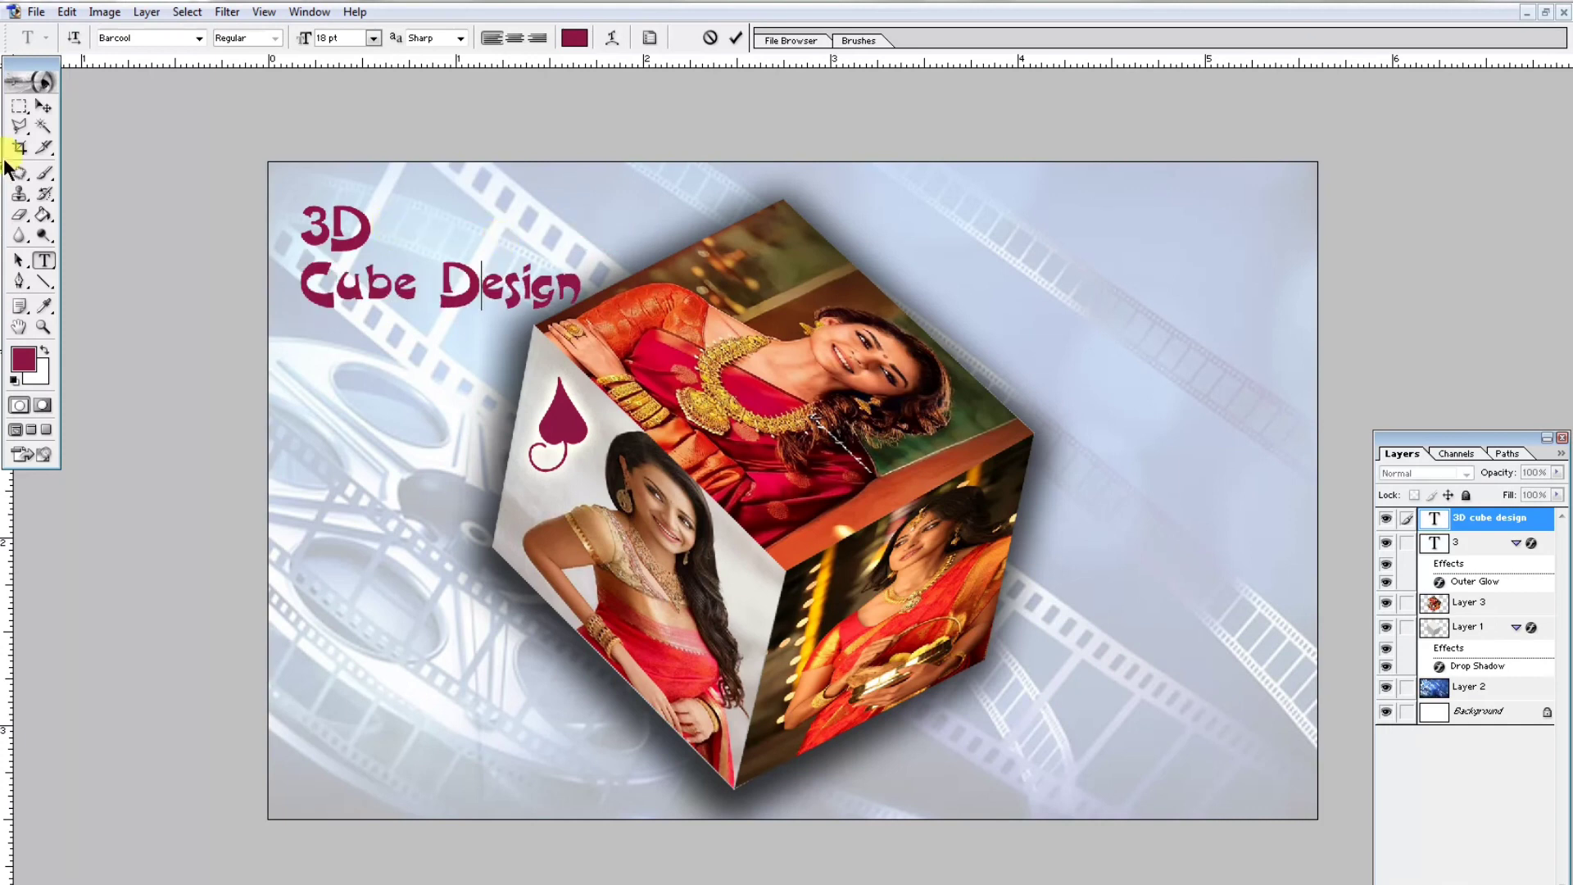
- Move the title slightly and center-align its lines
click(44, 107)
drag(434, 266, 424, 258)
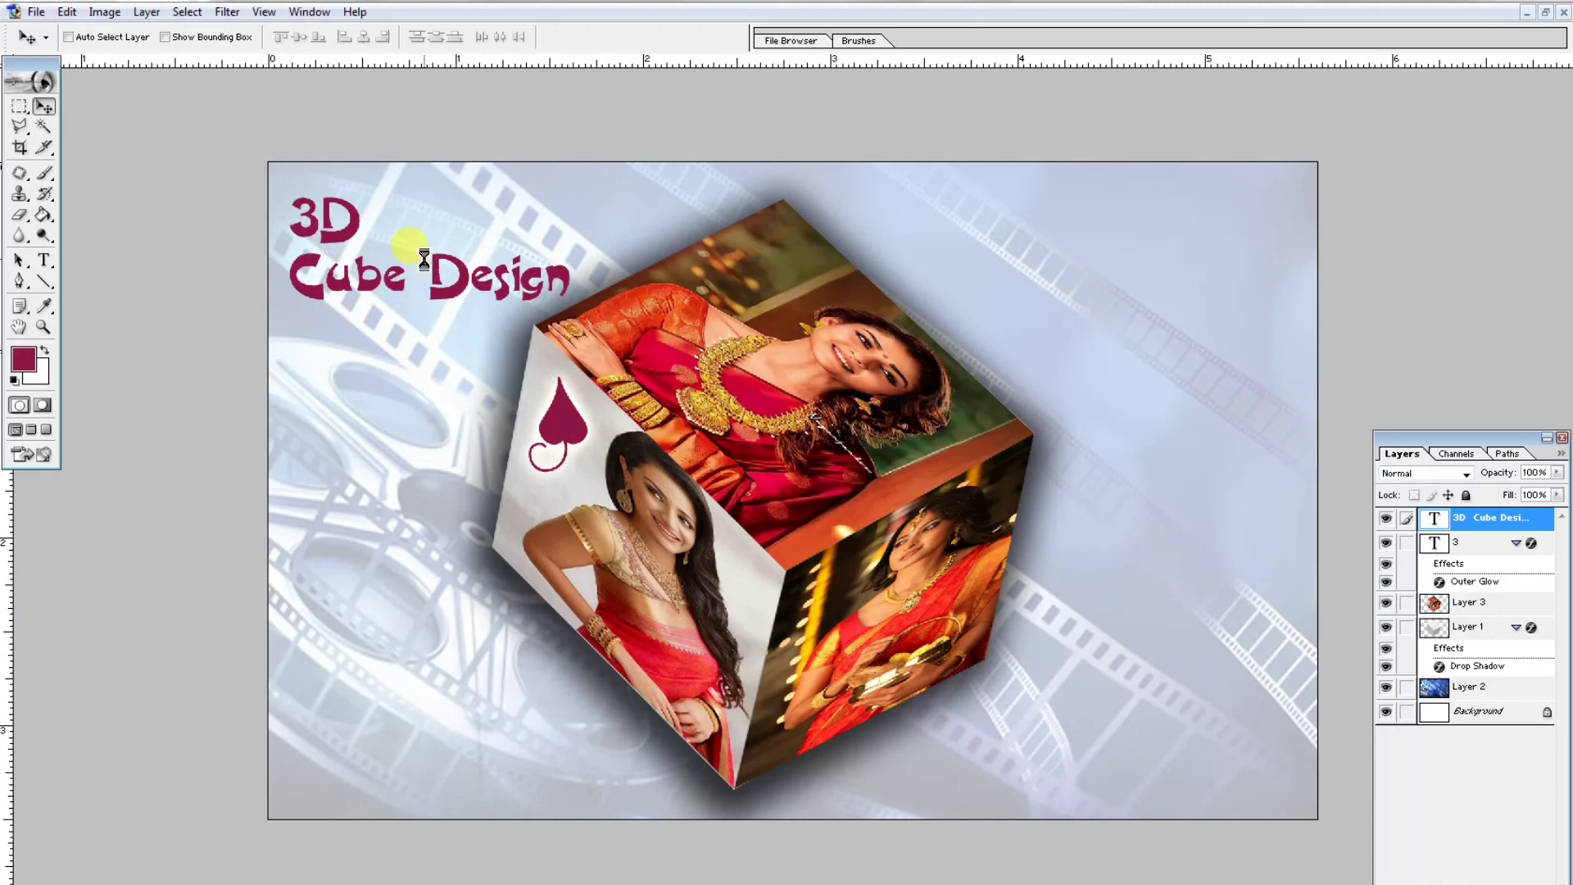
click(43, 260)
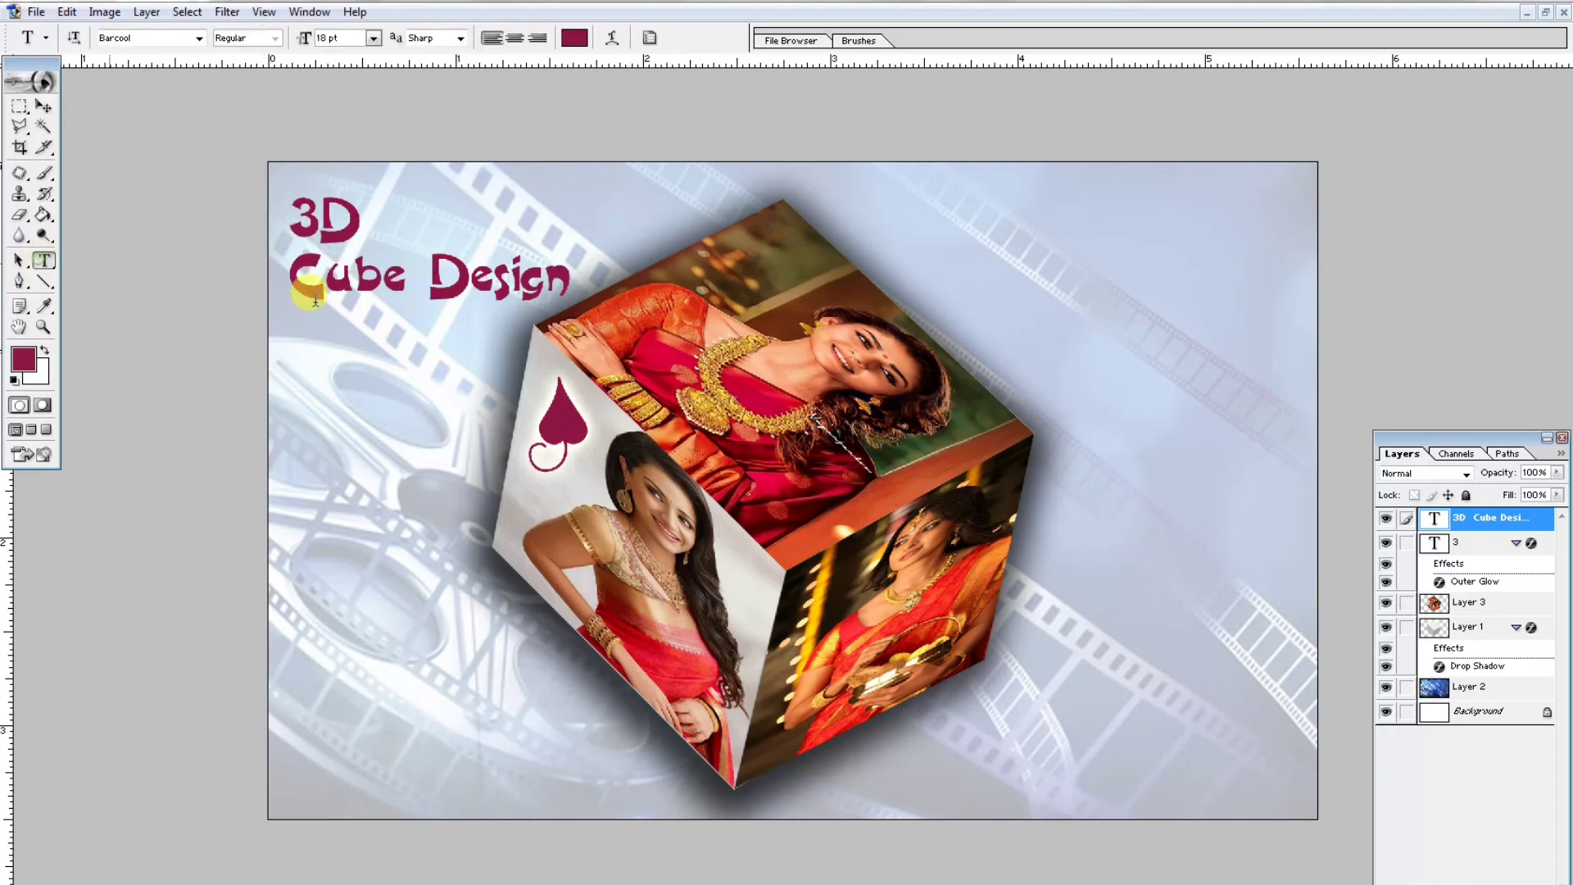
click(430, 279)
key(ctrl+a)
click(512, 38)
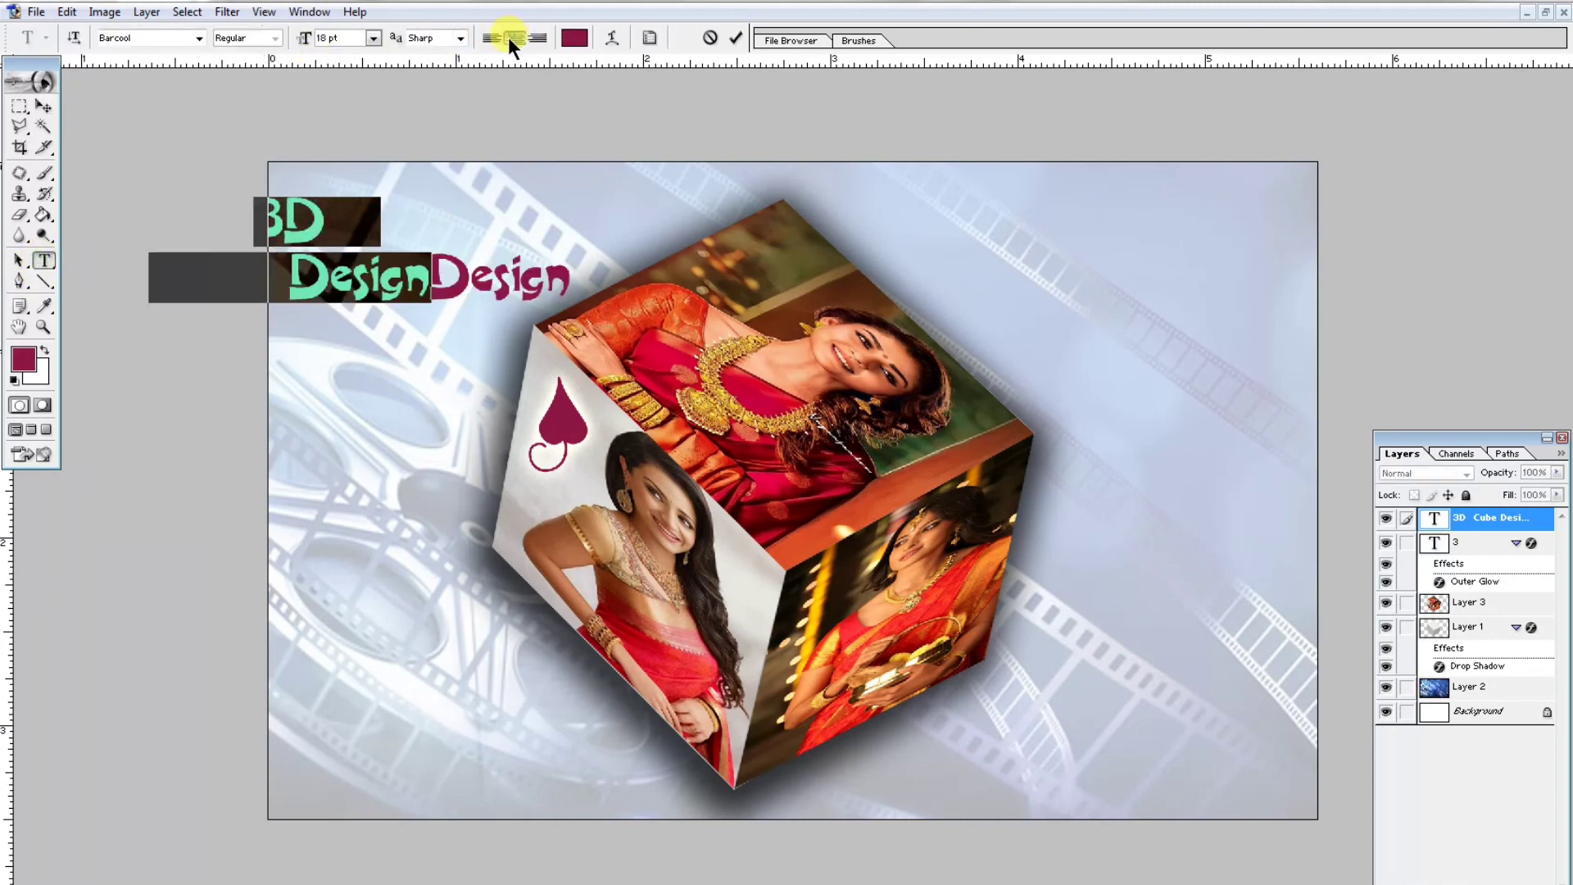
- Duplicate the title layer, delete 3D from the copy, and move the copy below the original
click(44, 106)
drag(401, 219, 476, 234)
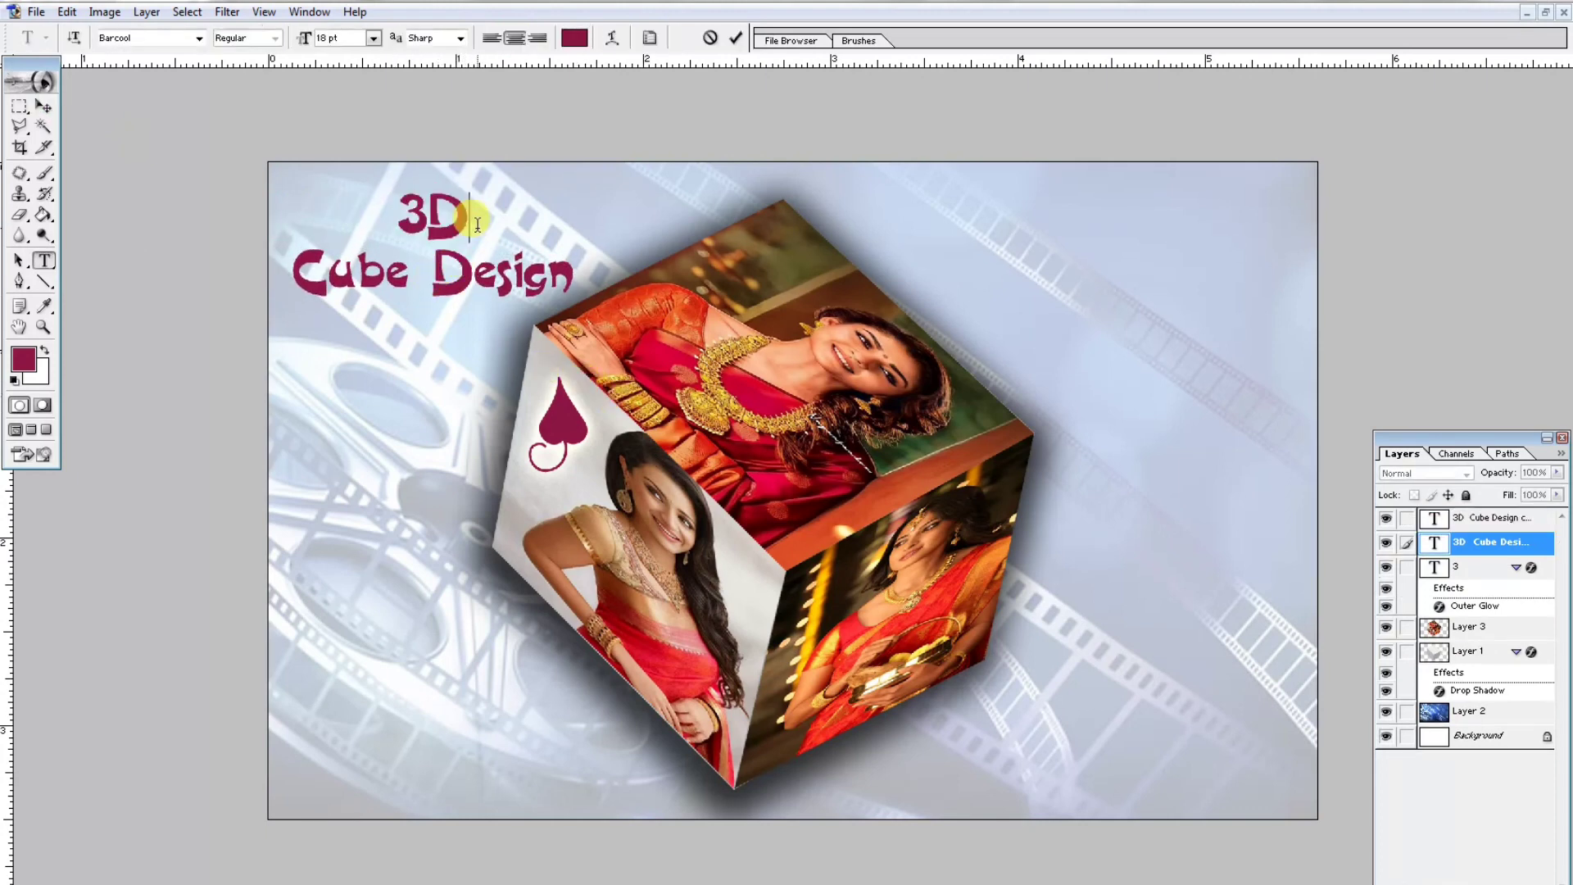
drag(478, 223, 410, 219)
key(BackSpace)
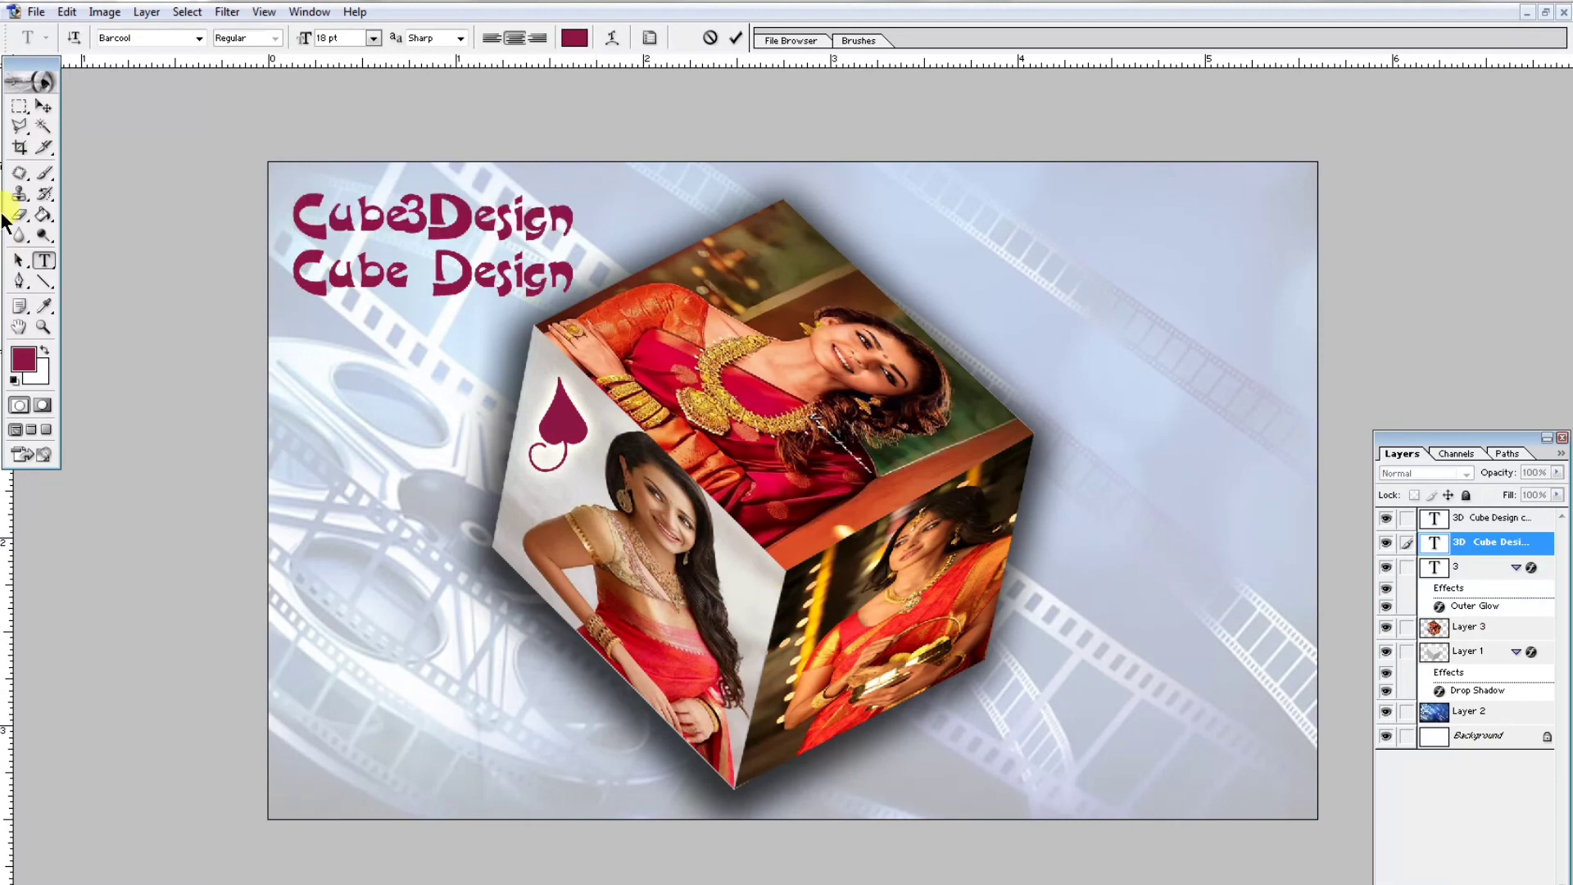
click(41, 107)
drag(386, 169, 408, 308)
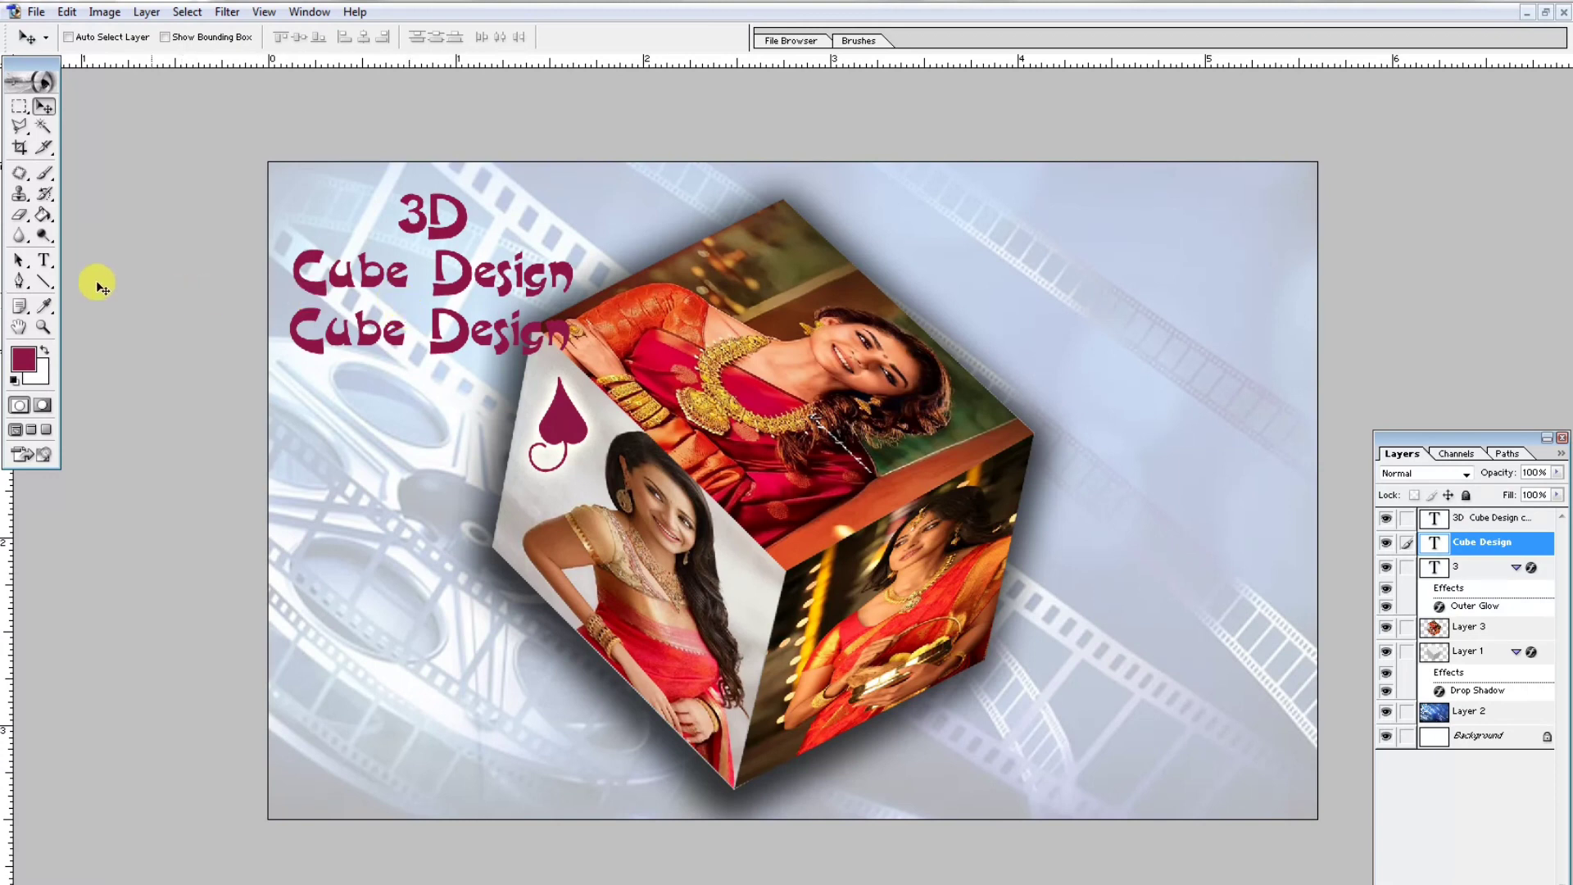
- Delete the Cube Design line from the original title layer, leaving only 3D
click(44, 261)
click(414, 263)
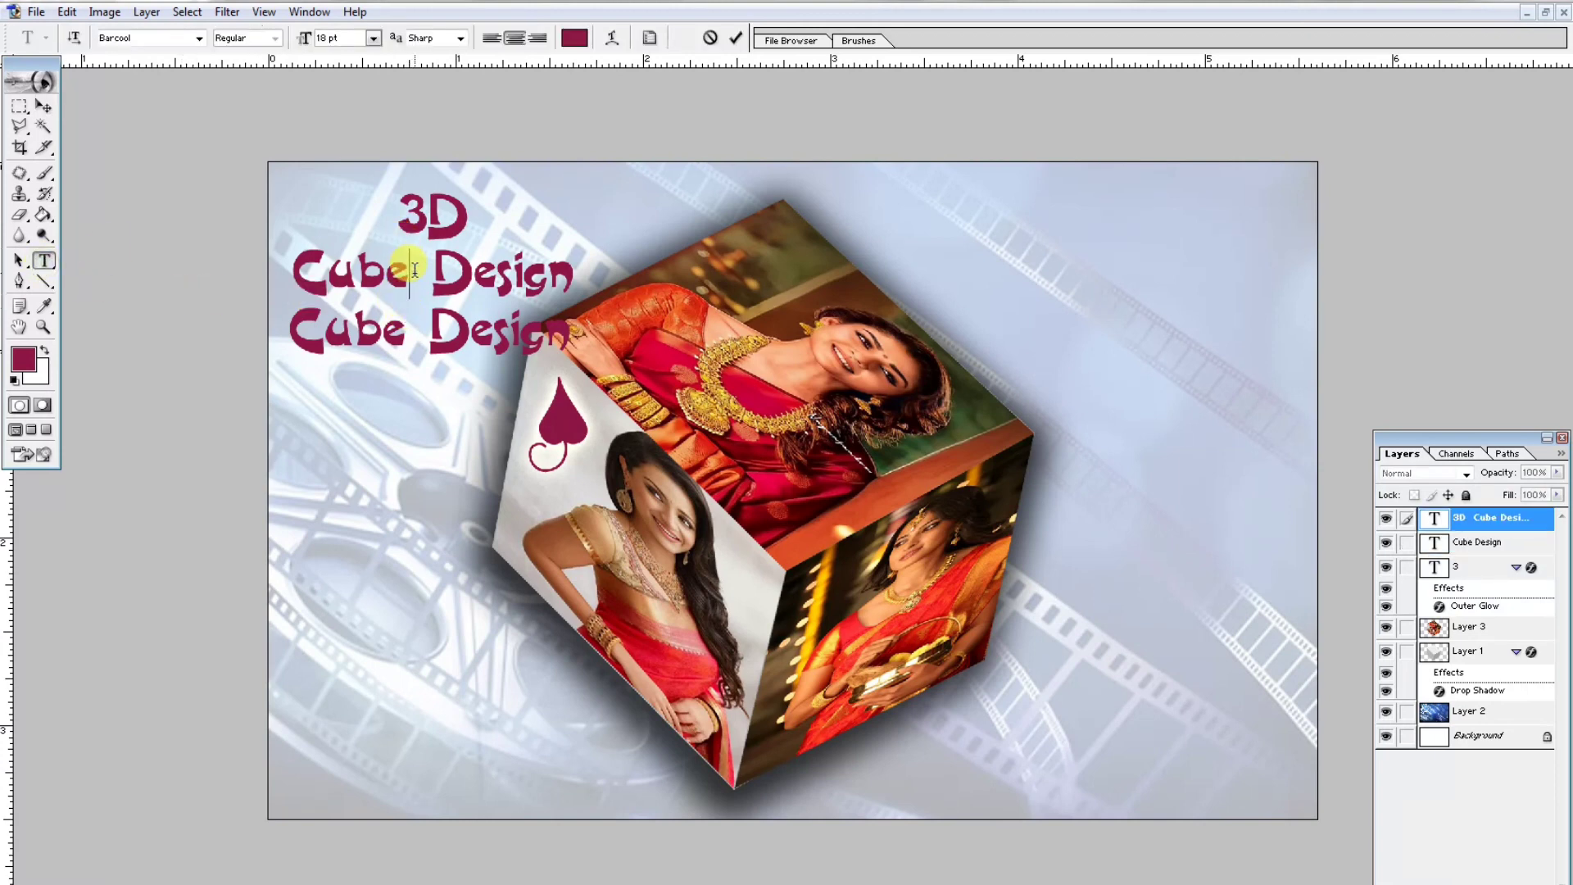
triple_click(414, 265)
key(BackSpace)
key(BackSpace)
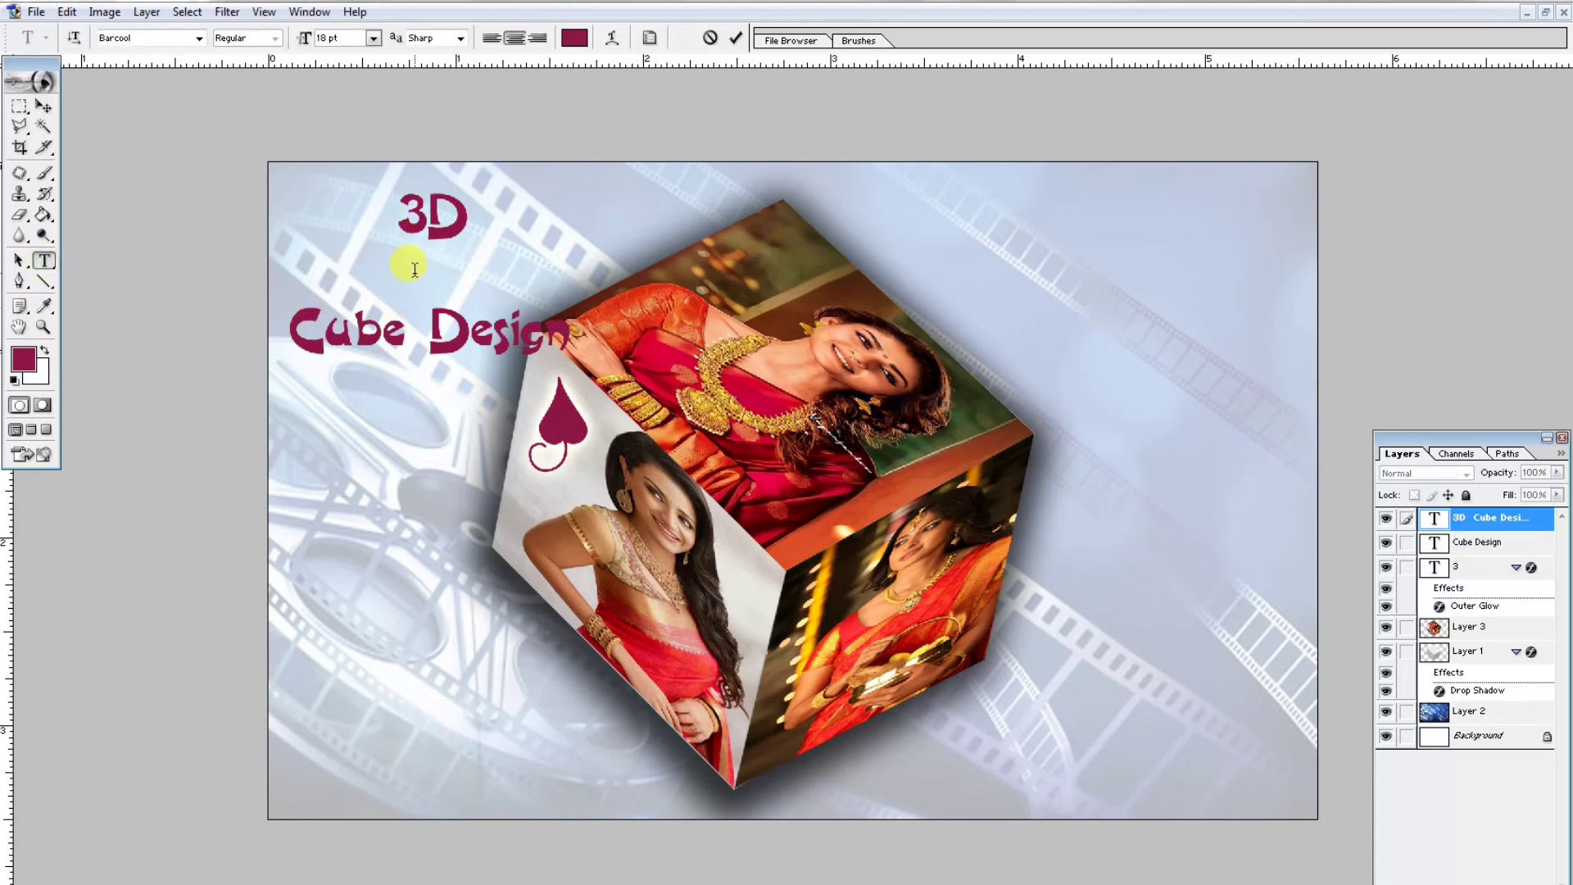
- Move the 3D text toward the upper-left corner and enlarge it
click(45, 105)
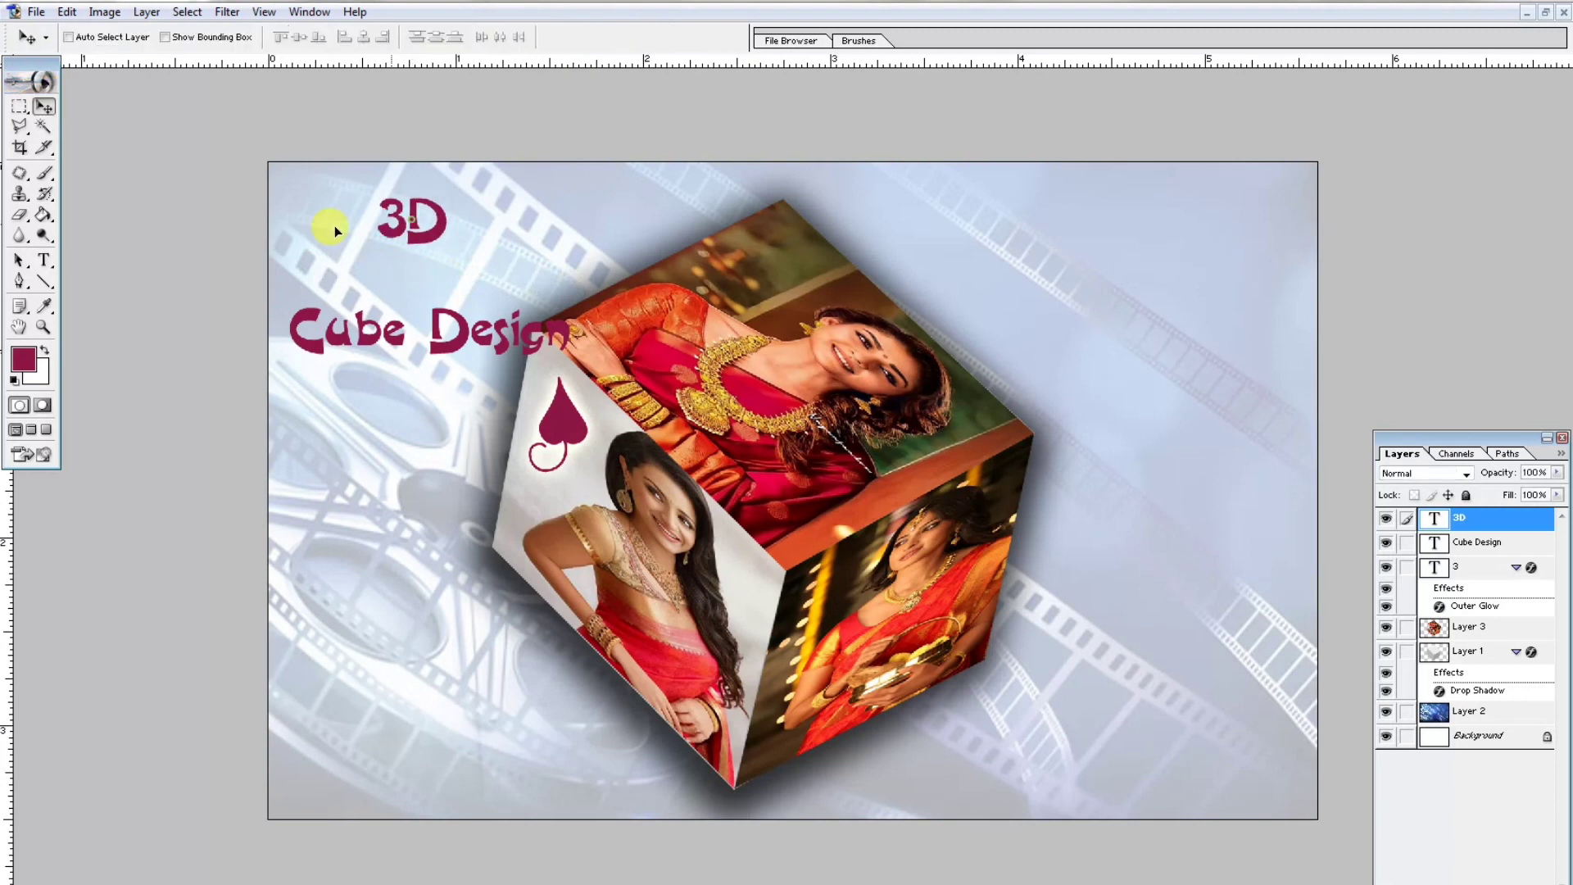
drag(334, 224, 426, 277)
key(ctrl+t)
key(Return)
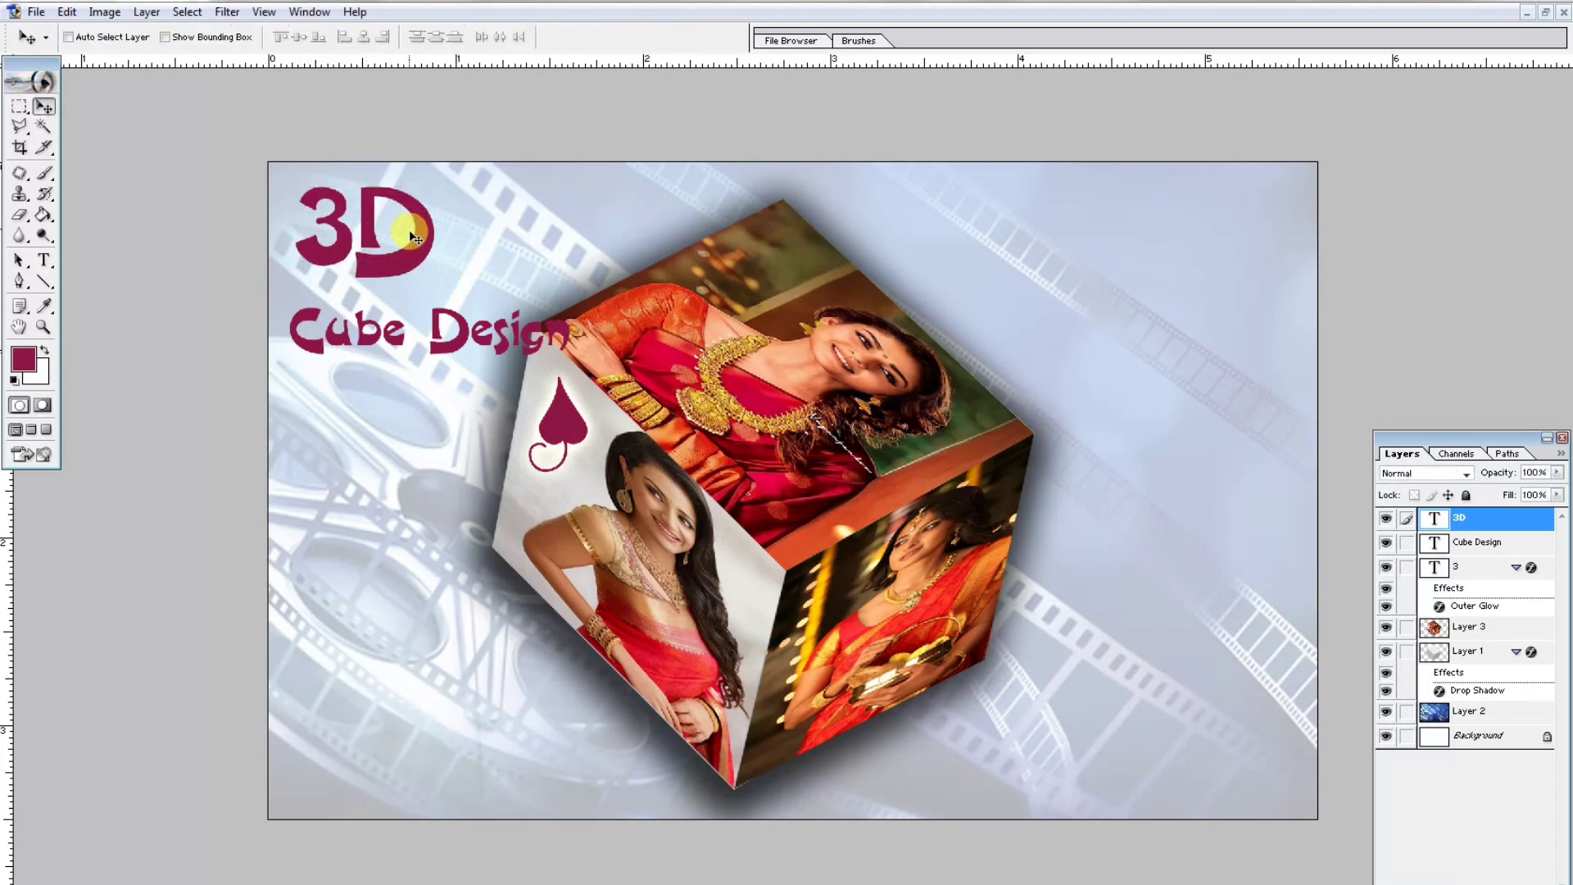
- Select the Cube Design text, move it up under 3D, and scale it down to fit left of the cube
right_click(463, 349)
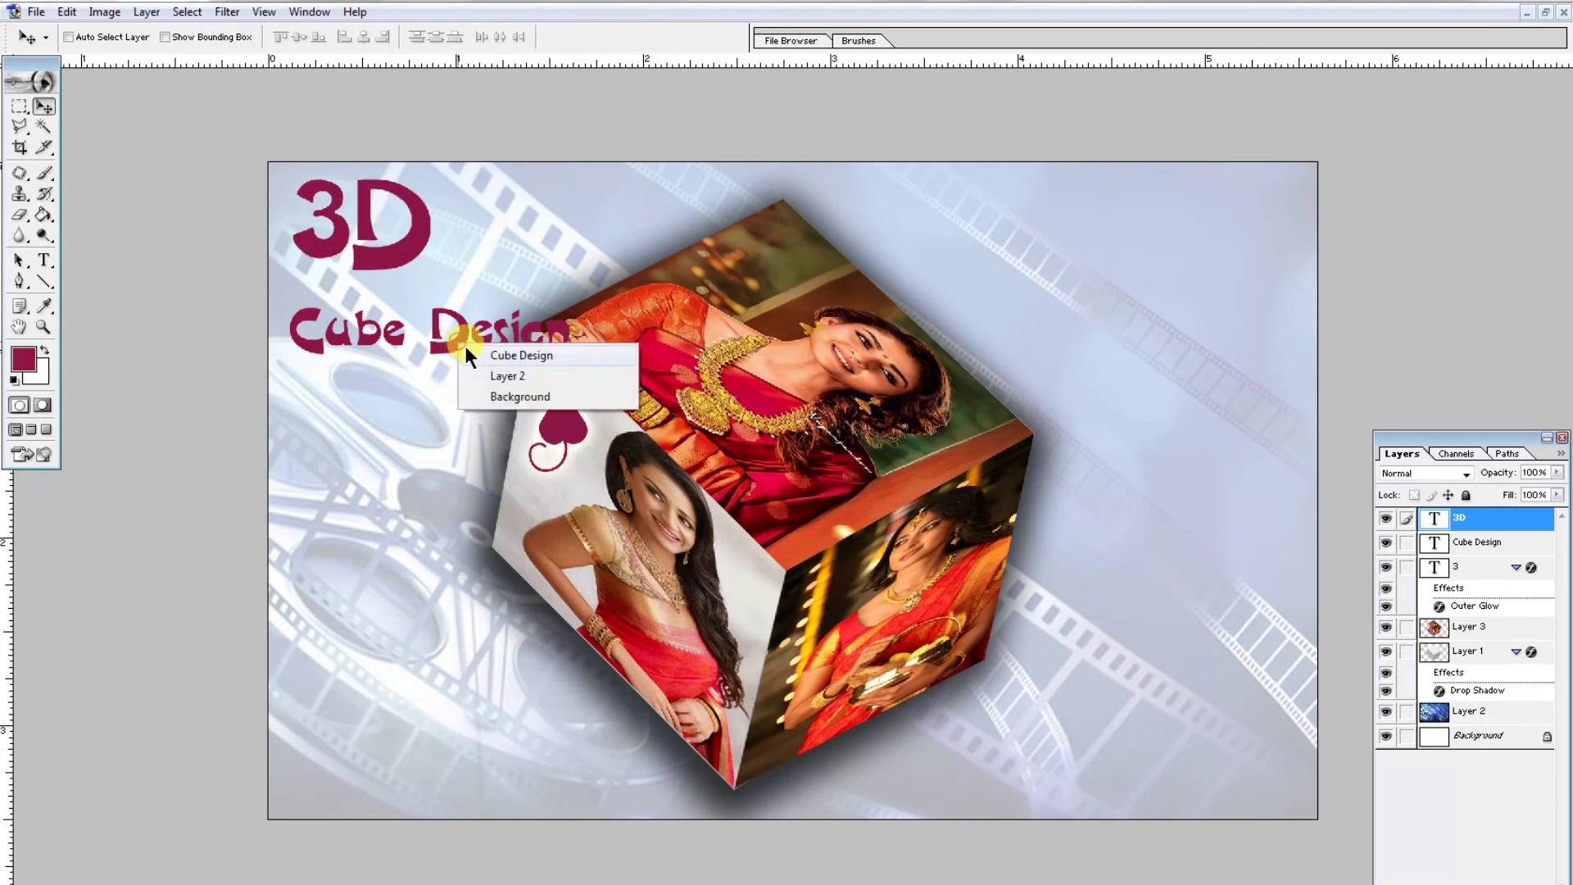
click(484, 354)
drag(463, 344, 459, 317)
key(ctrl+t)
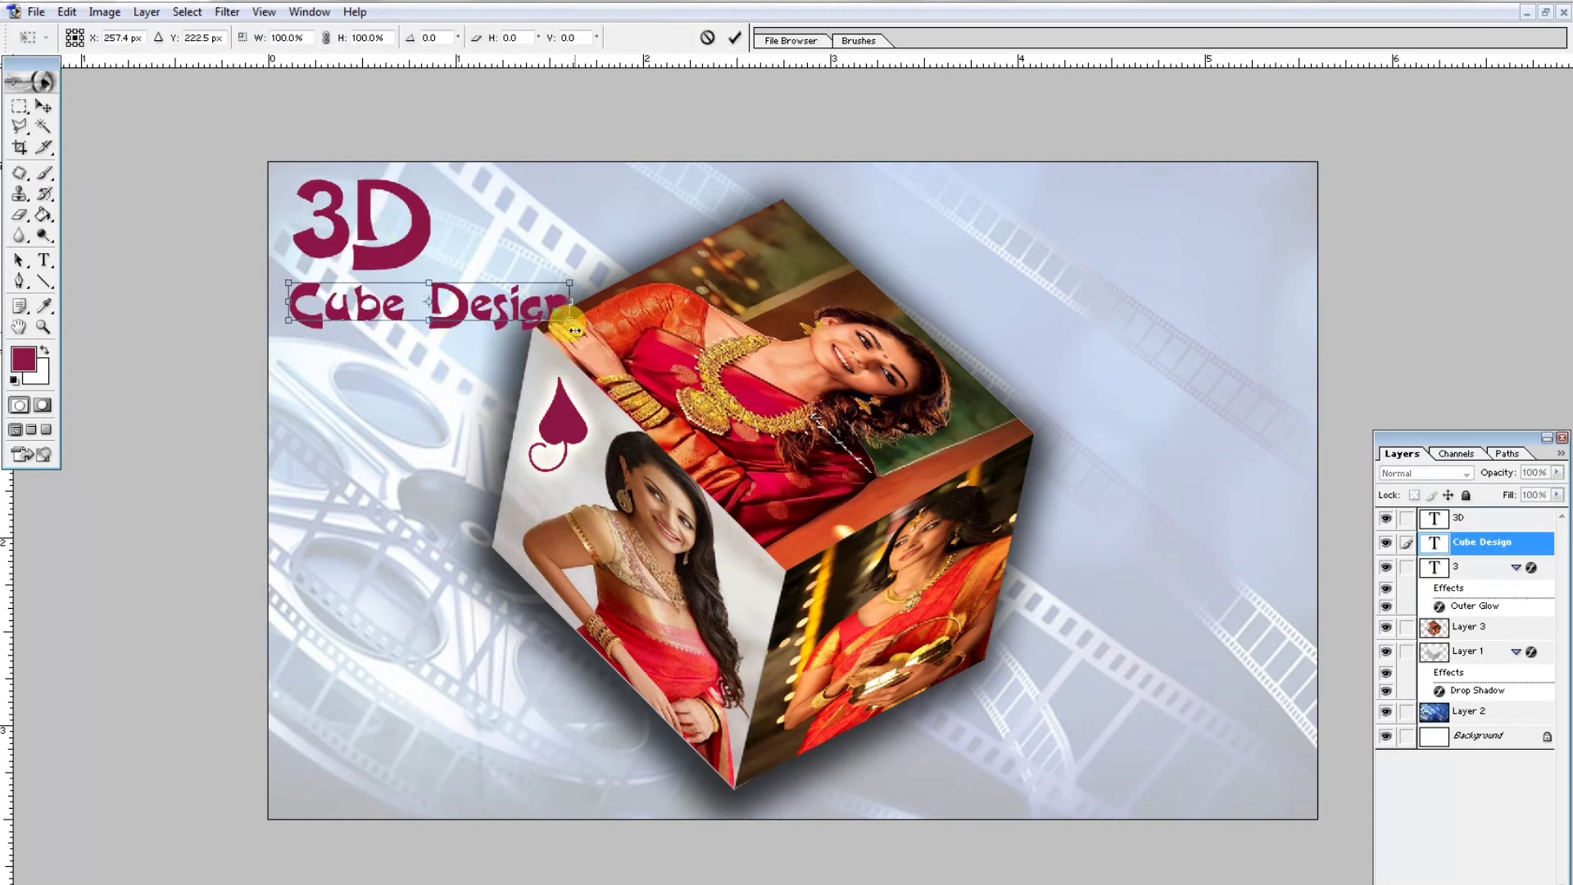
drag(562, 332, 522, 310)
key(Return)
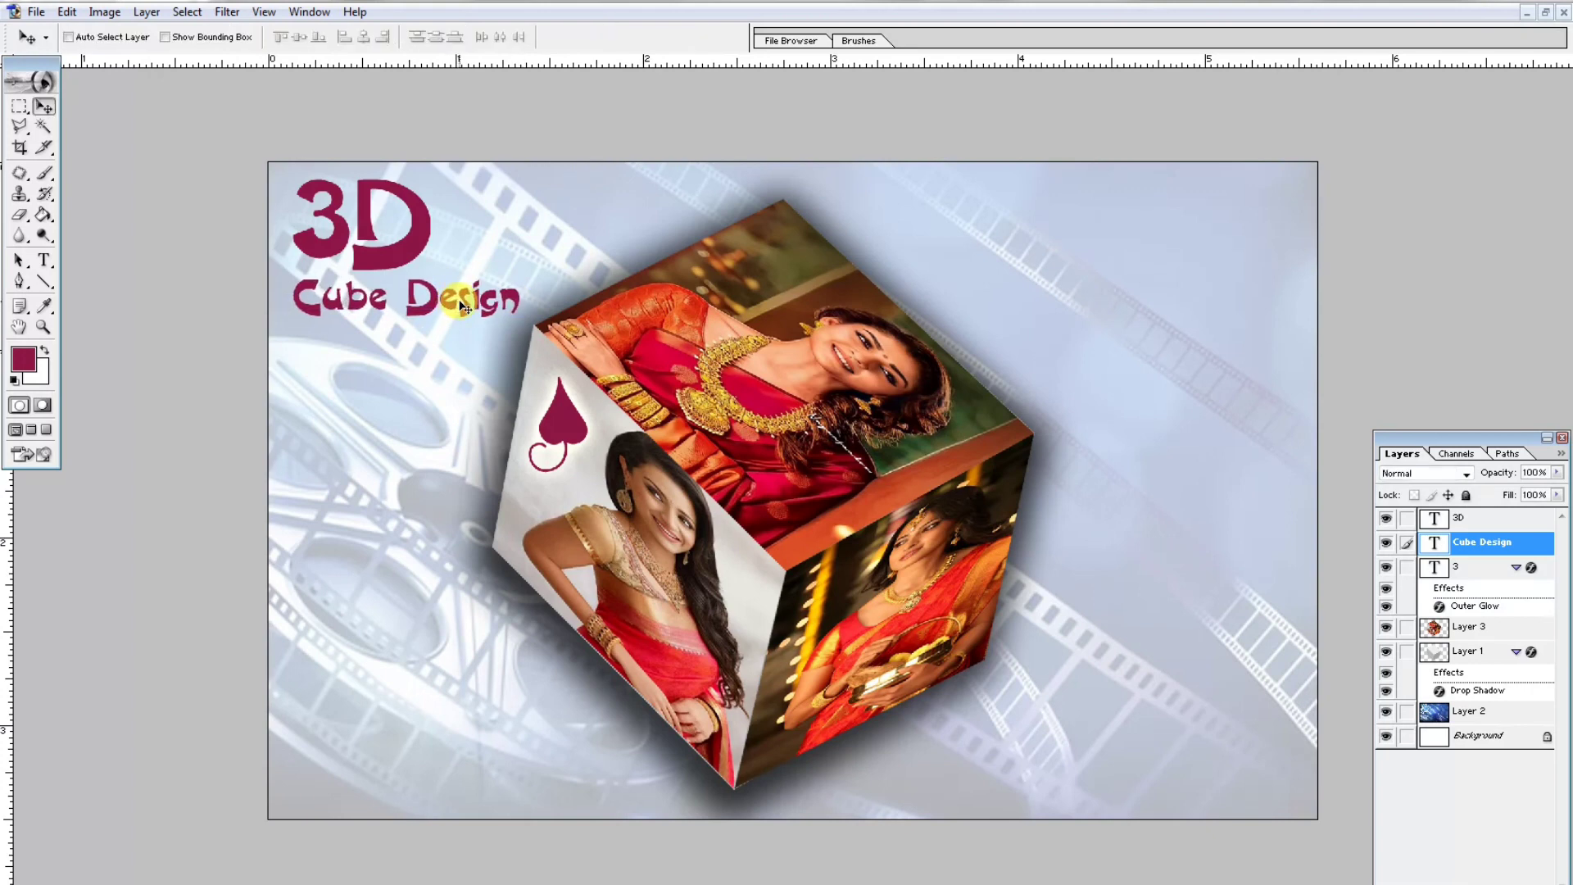
- Add Drop Shadow, Inner Shadow and Inner Glow with a 10 px size to the 3D title layer
click(1475, 519)
click(1408, 883)
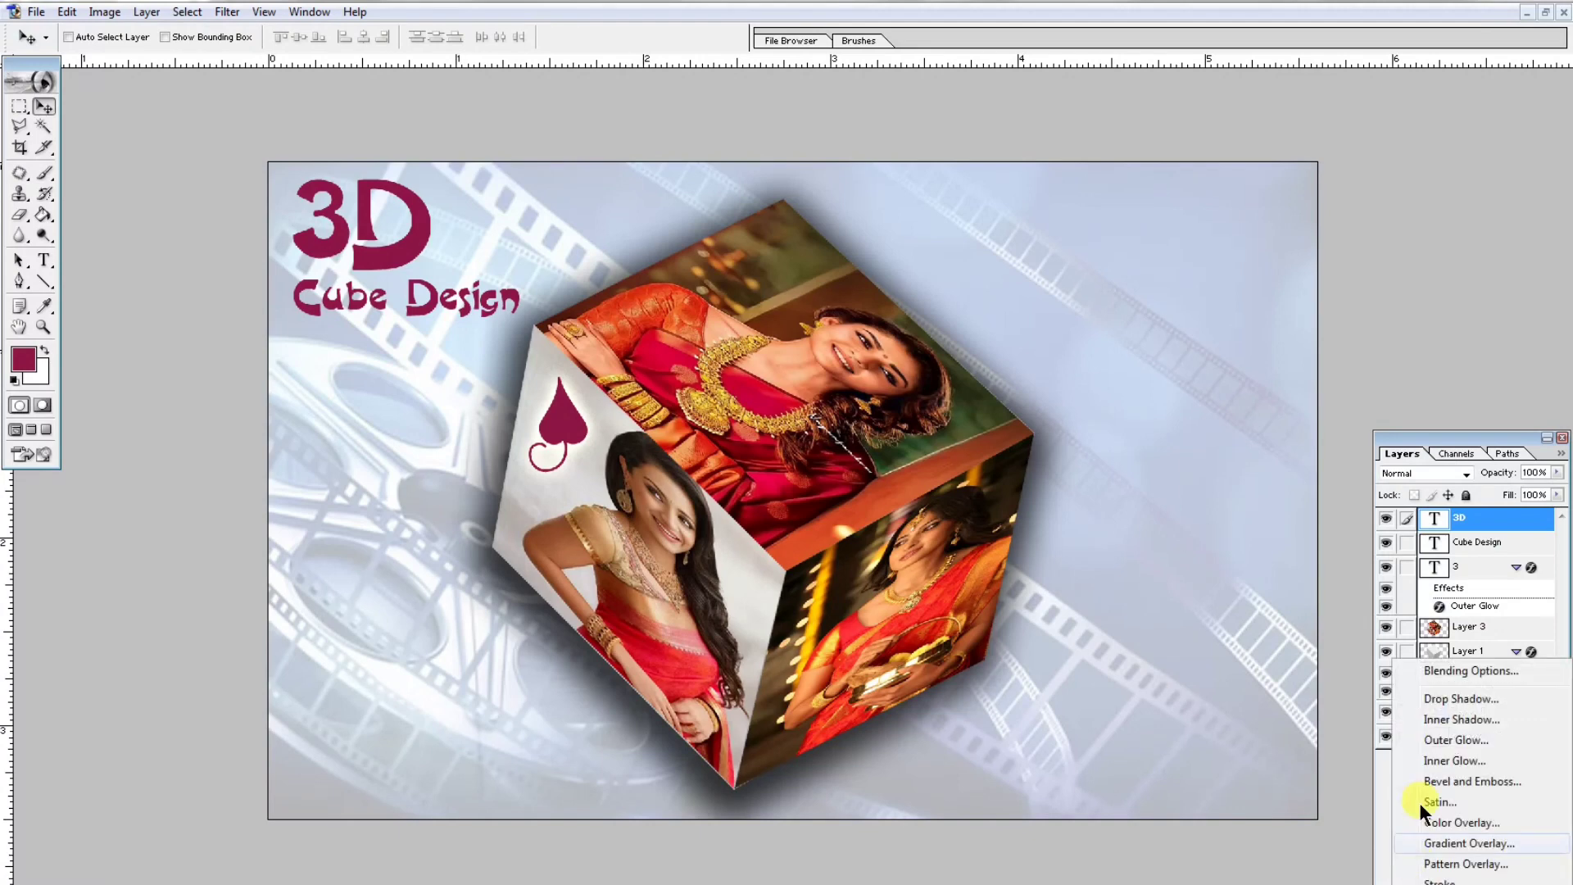
click(1463, 675)
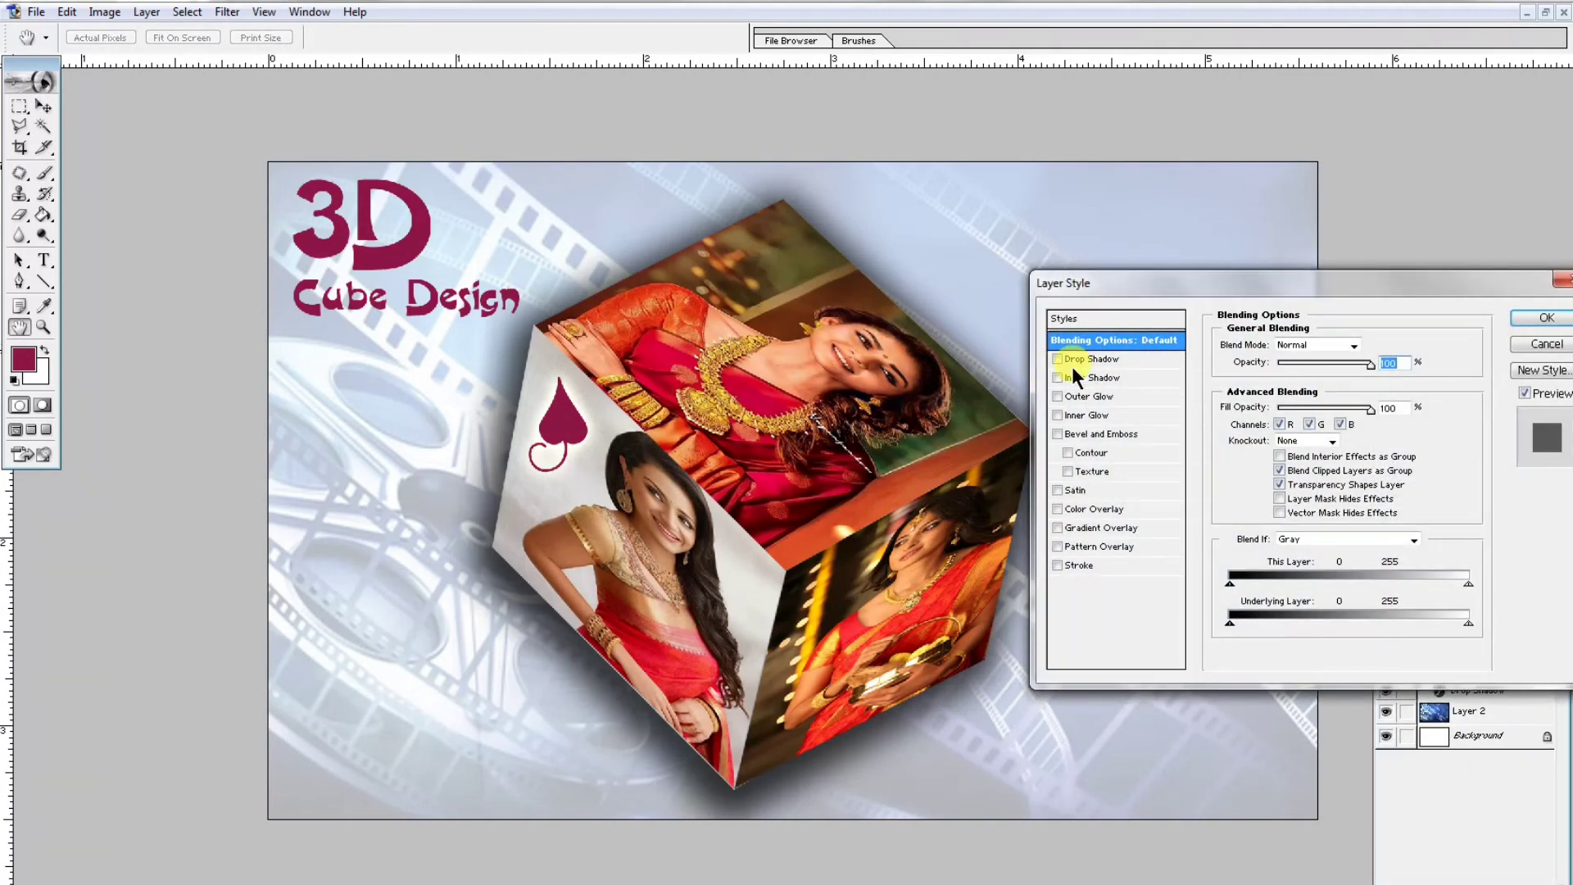
click(1080, 361)
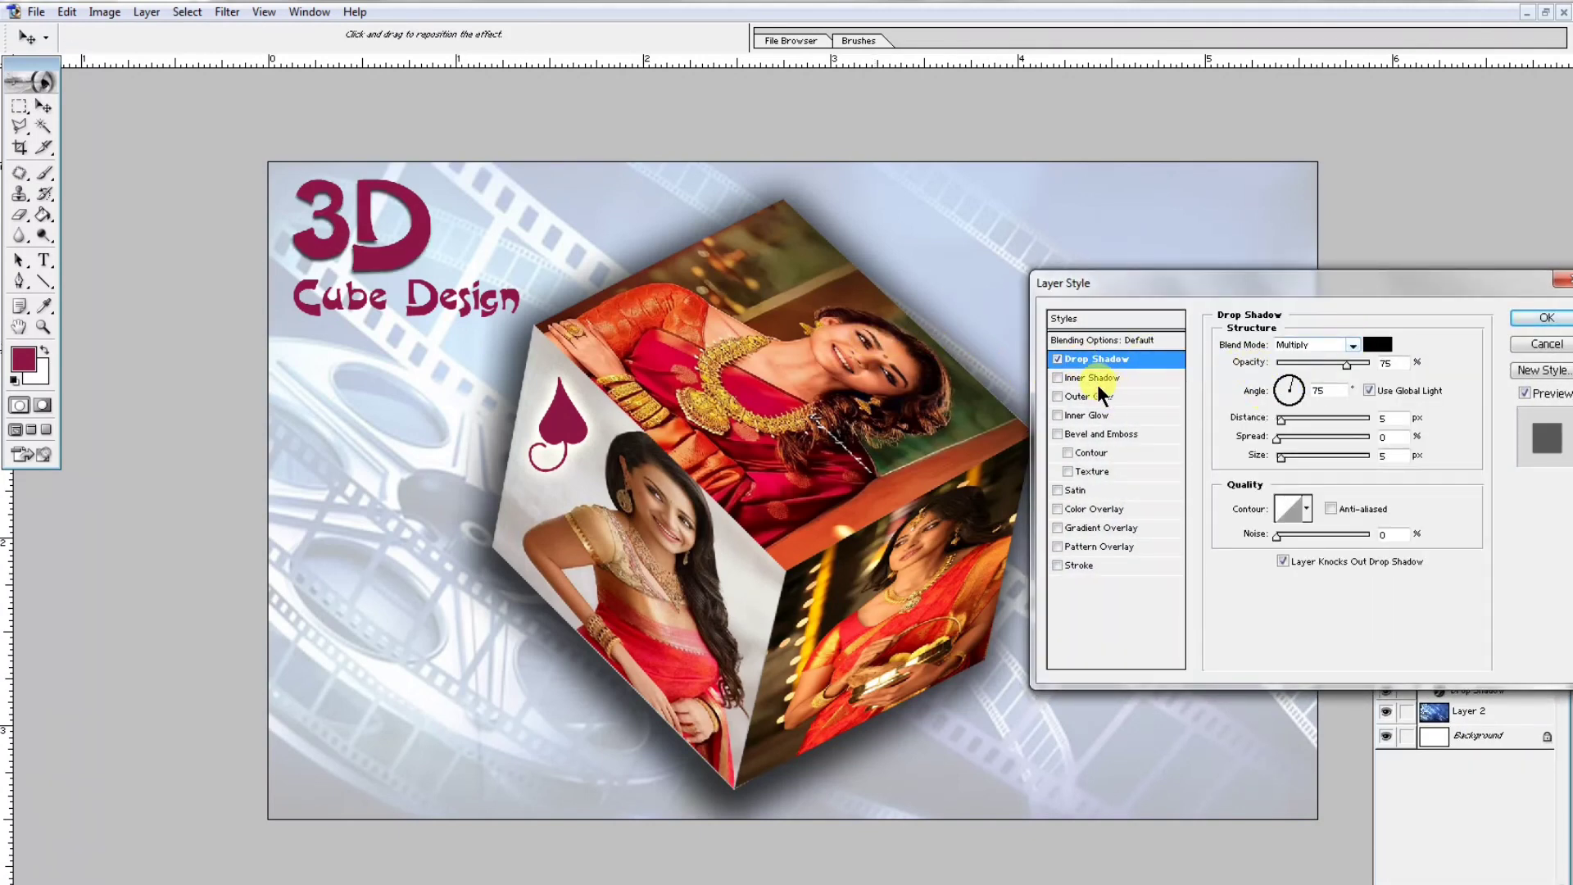
click(1094, 377)
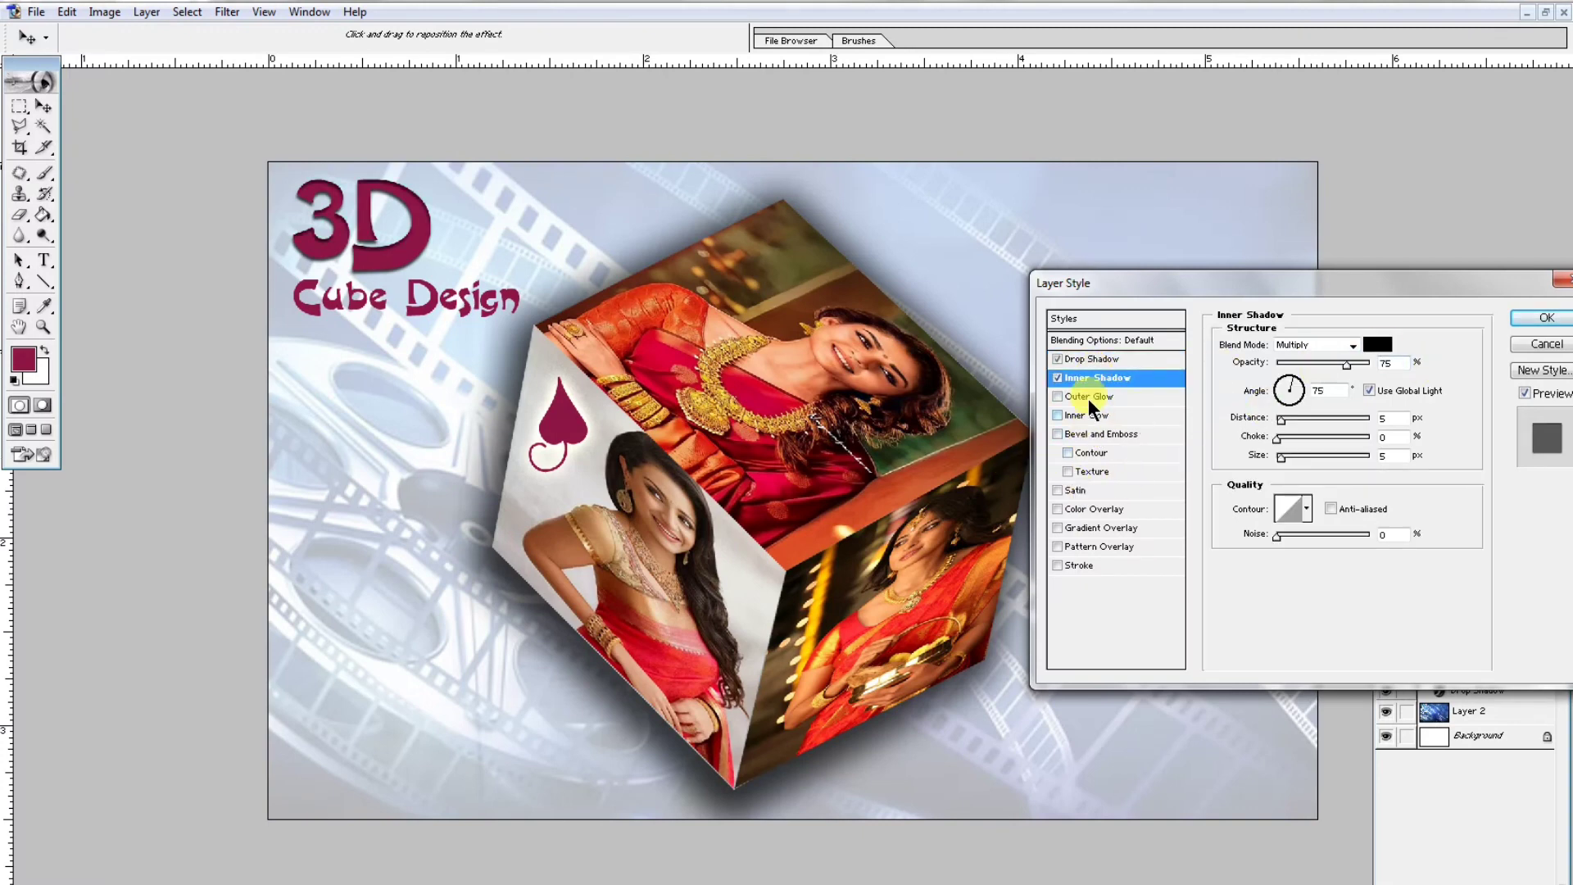
click(1069, 417)
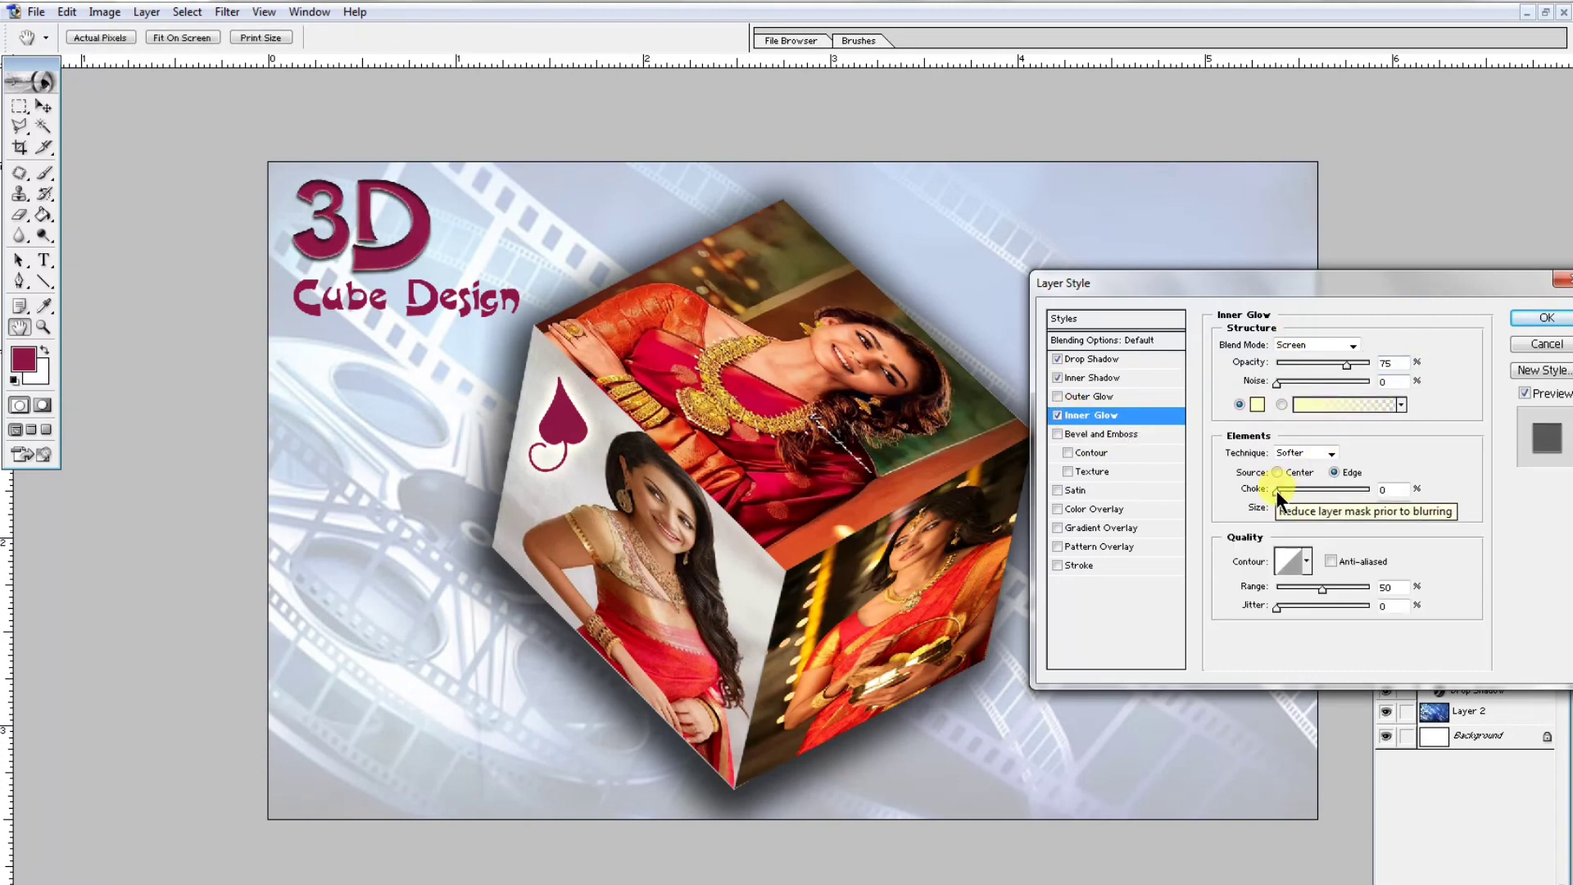
drag(1280, 505, 1295, 490)
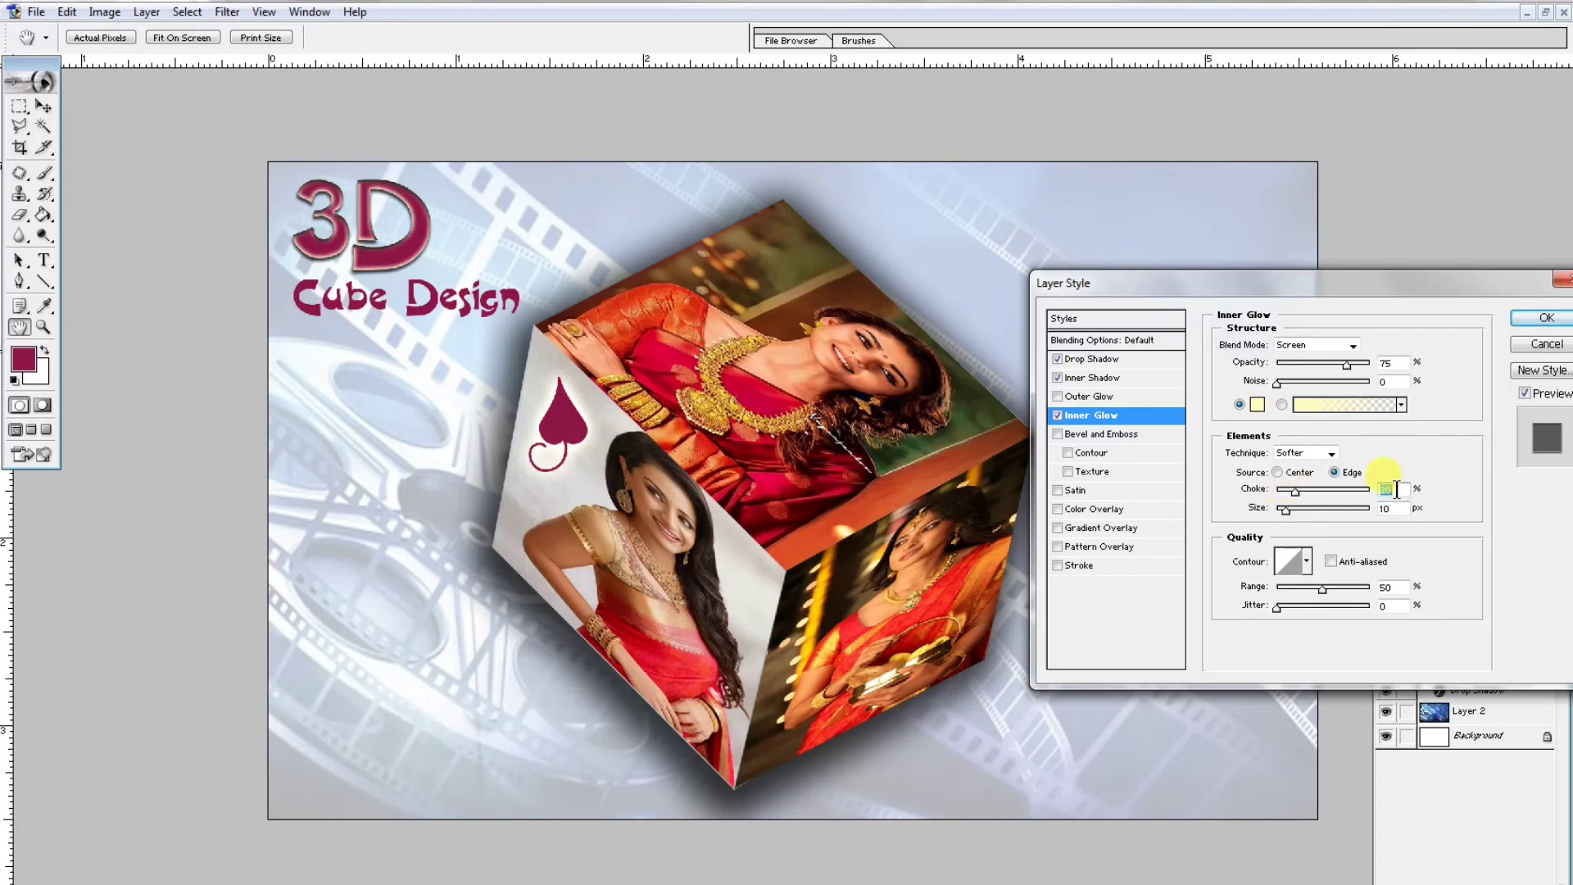
click(1531, 321)
key(v)
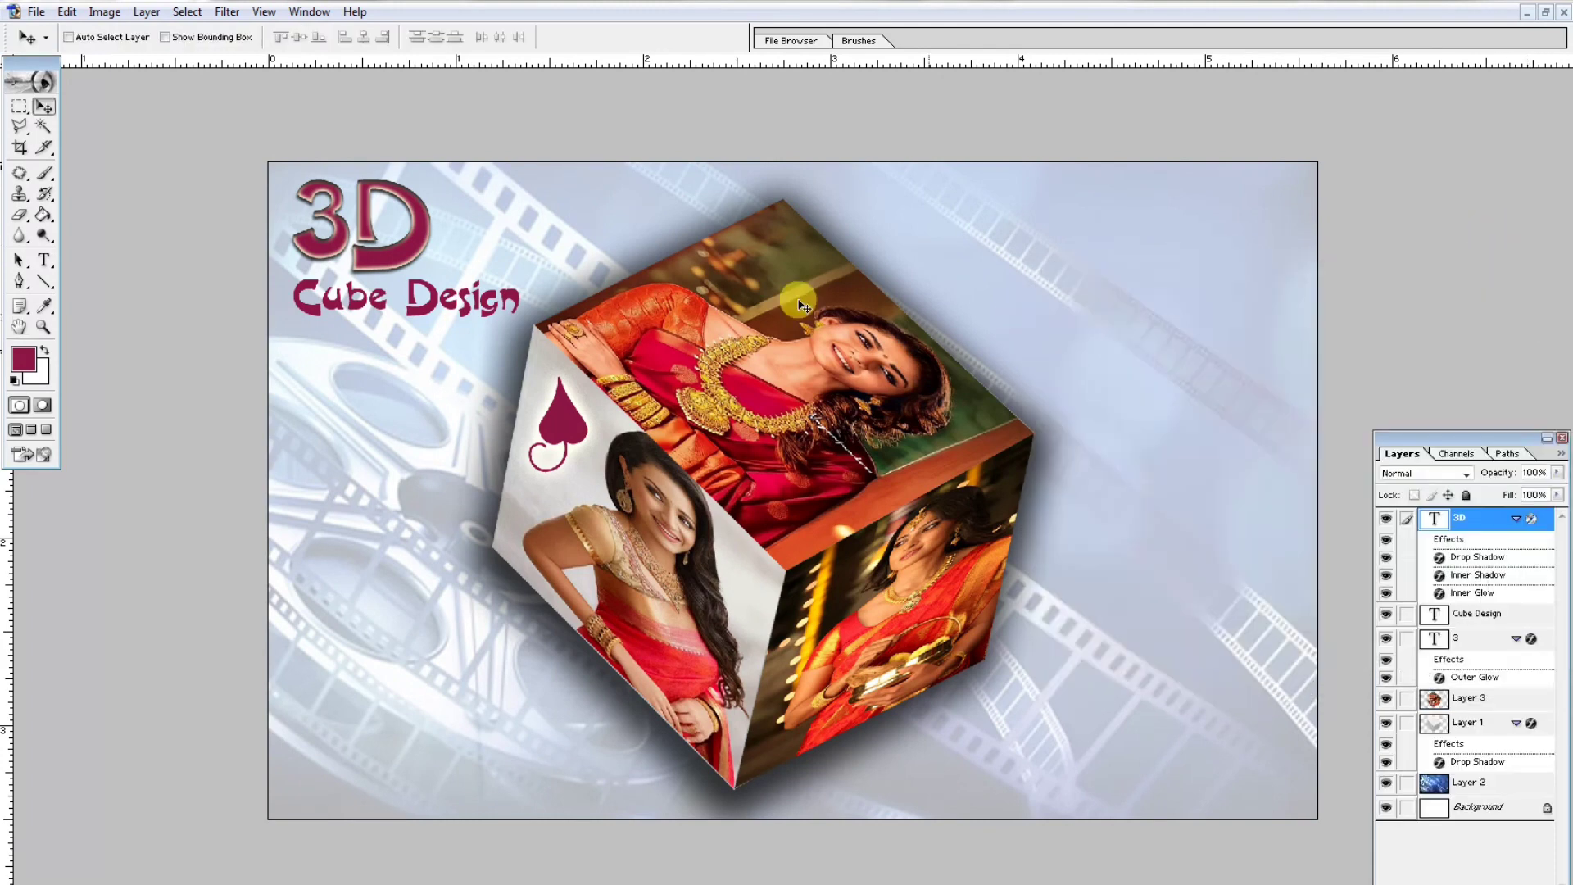
- Apply Drop Shadow, Inner Shadow and Inner Glow with a choke of 9% to the Cube Design text layer
click(434, 307)
right_click(434, 307)
click(460, 312)
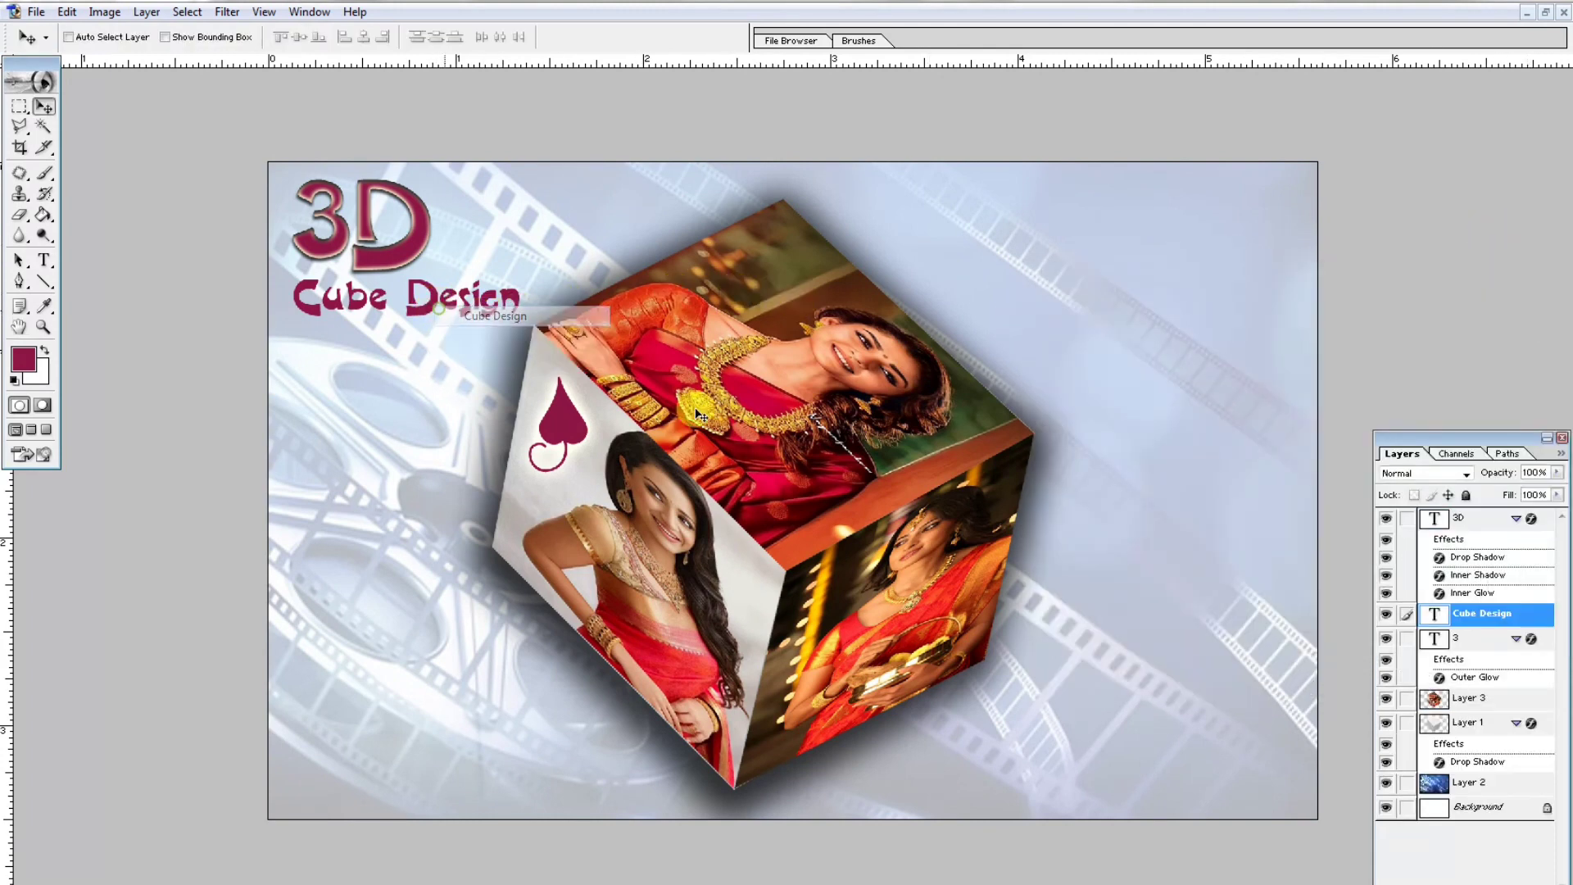
click(1403, 884)
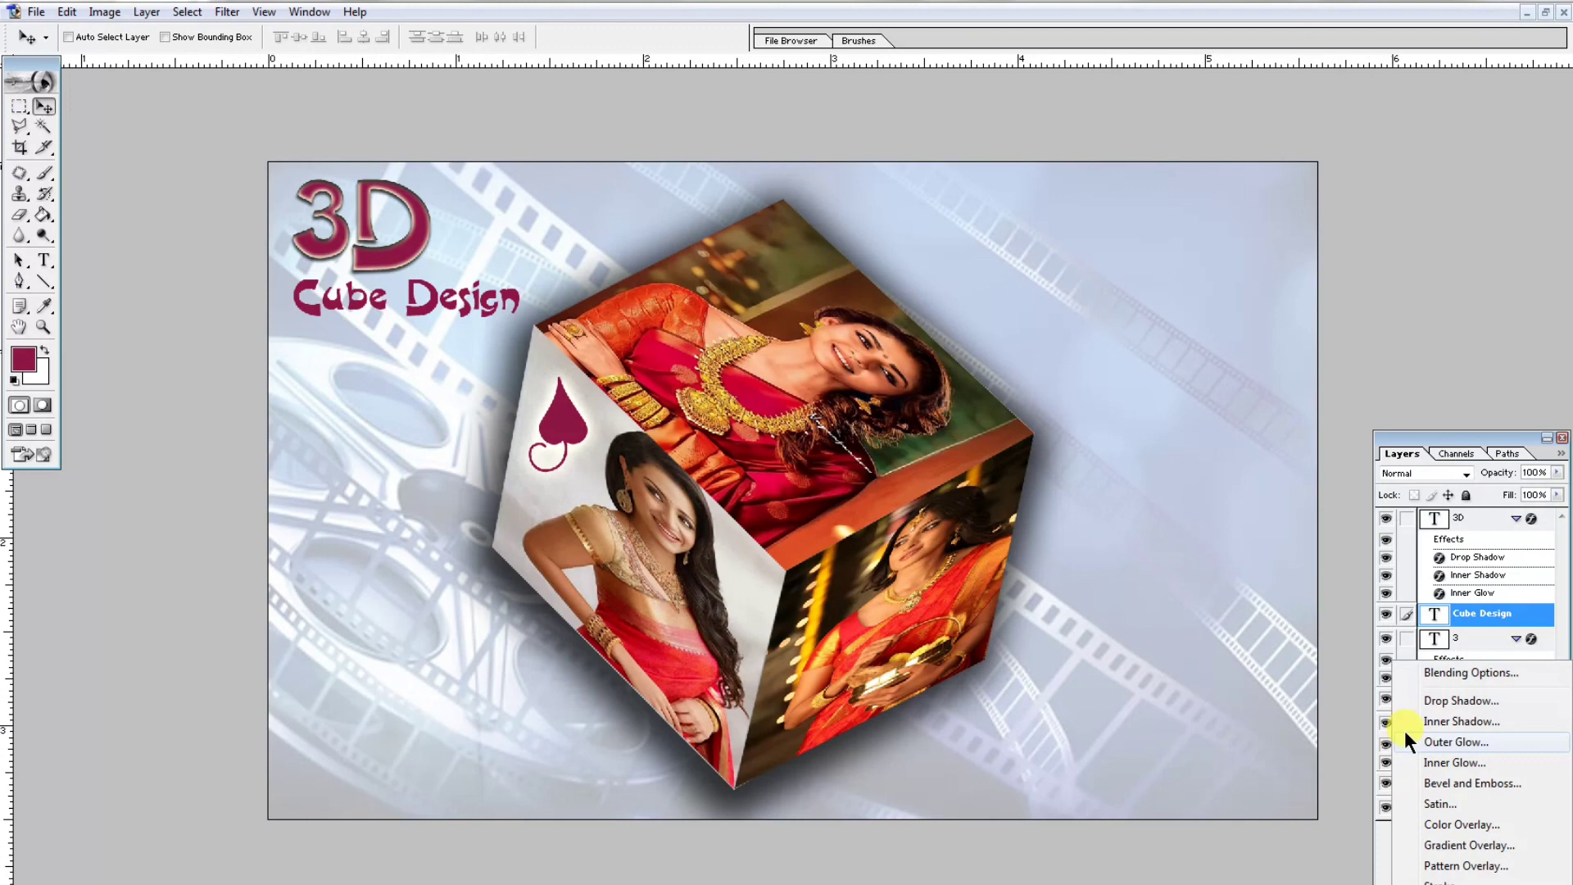
click(1452, 672)
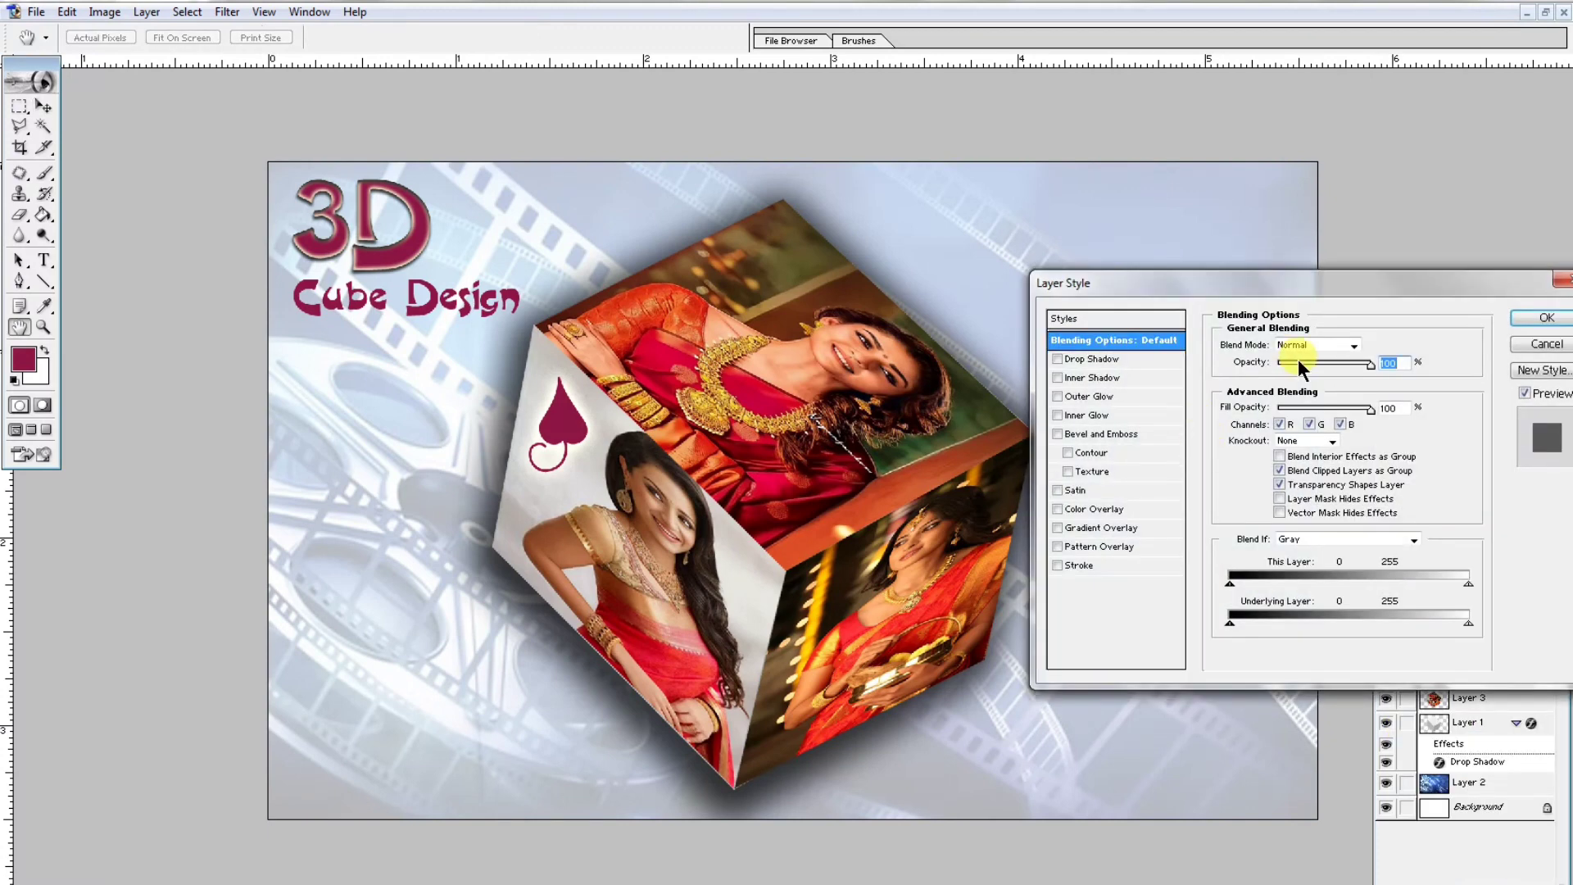
click(1077, 361)
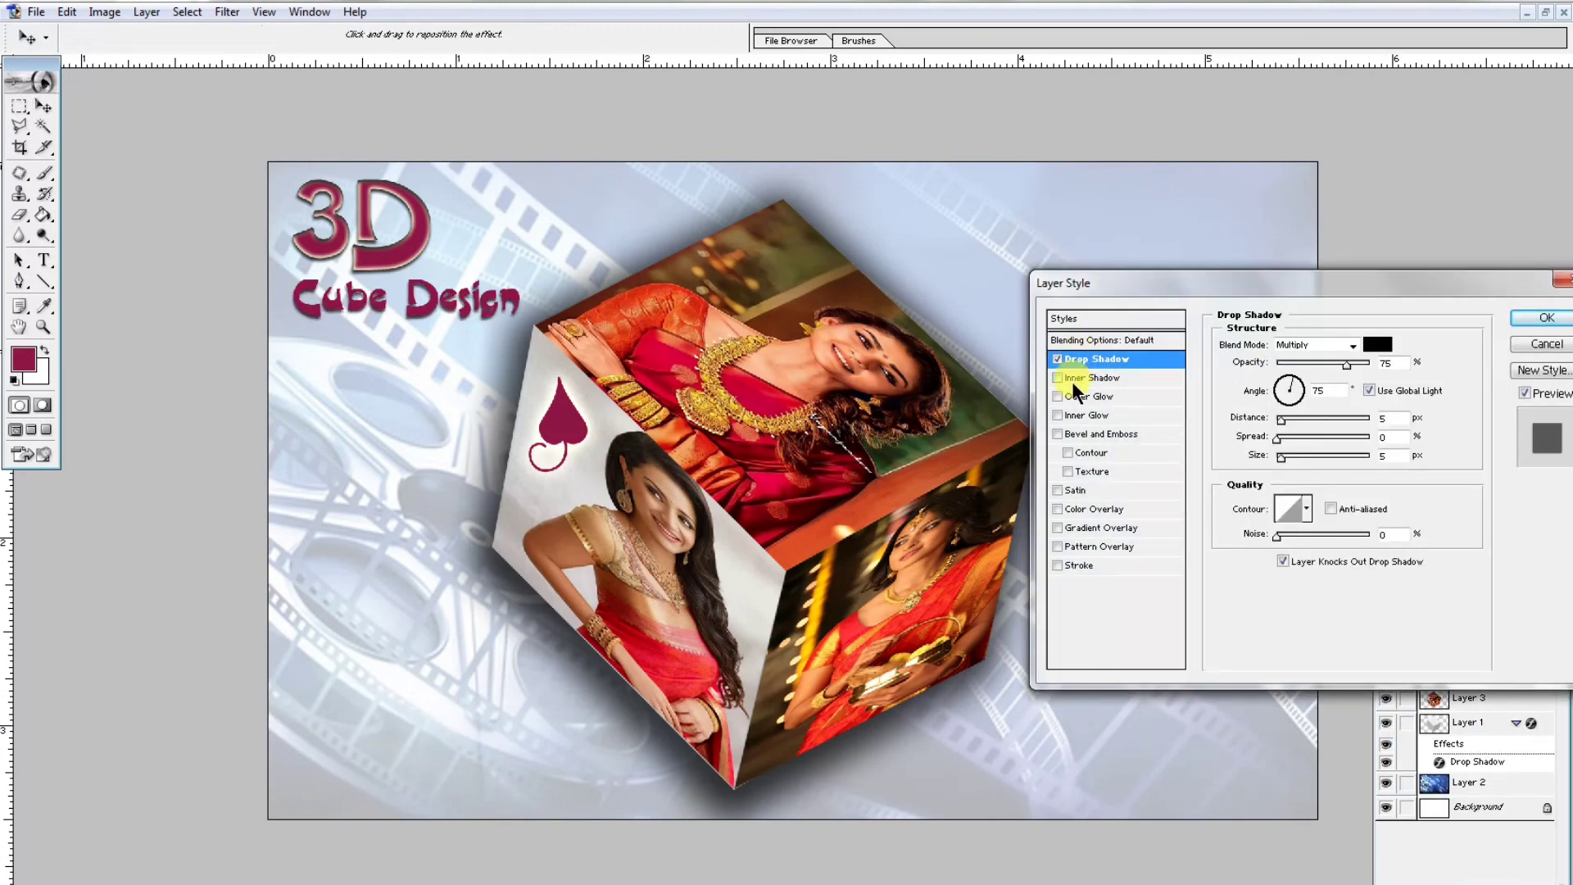
click(1079, 378)
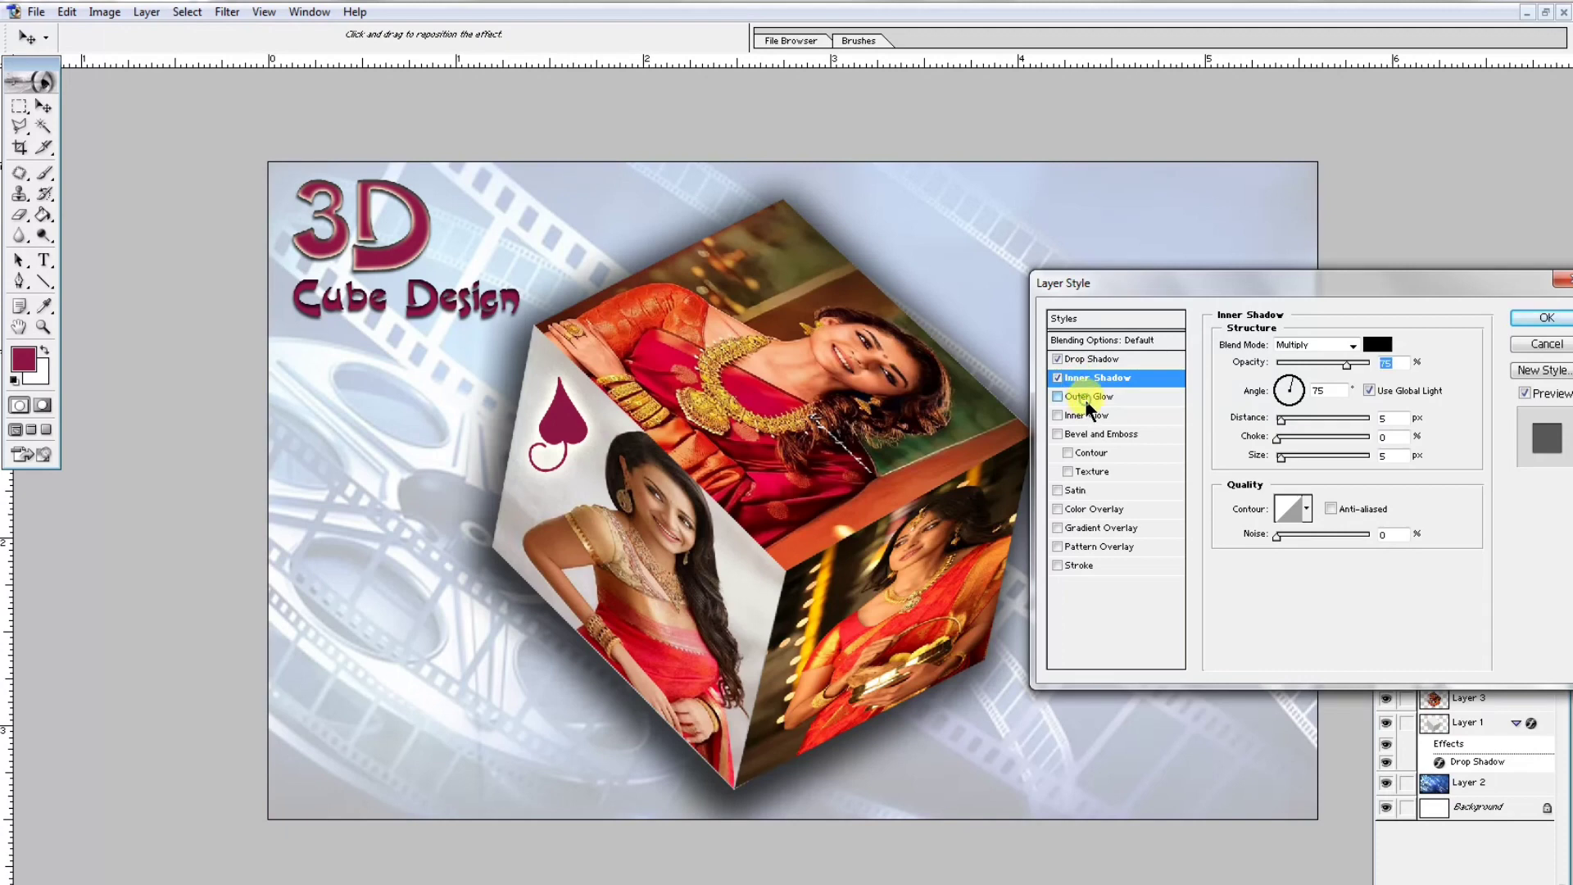
click(1093, 414)
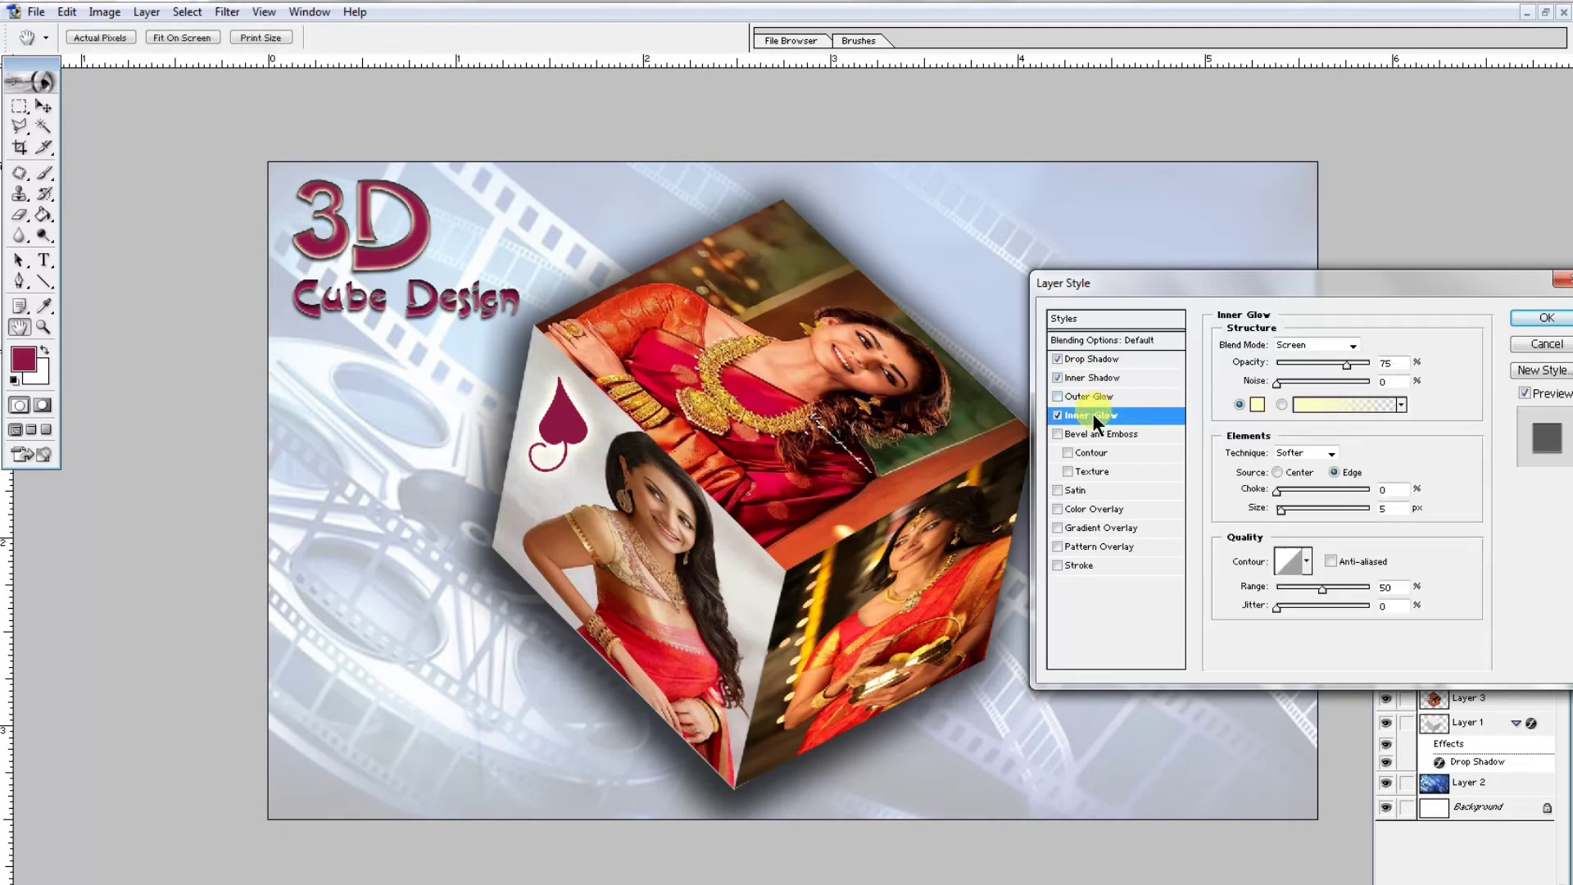
click(1280, 491)
click(1282, 508)
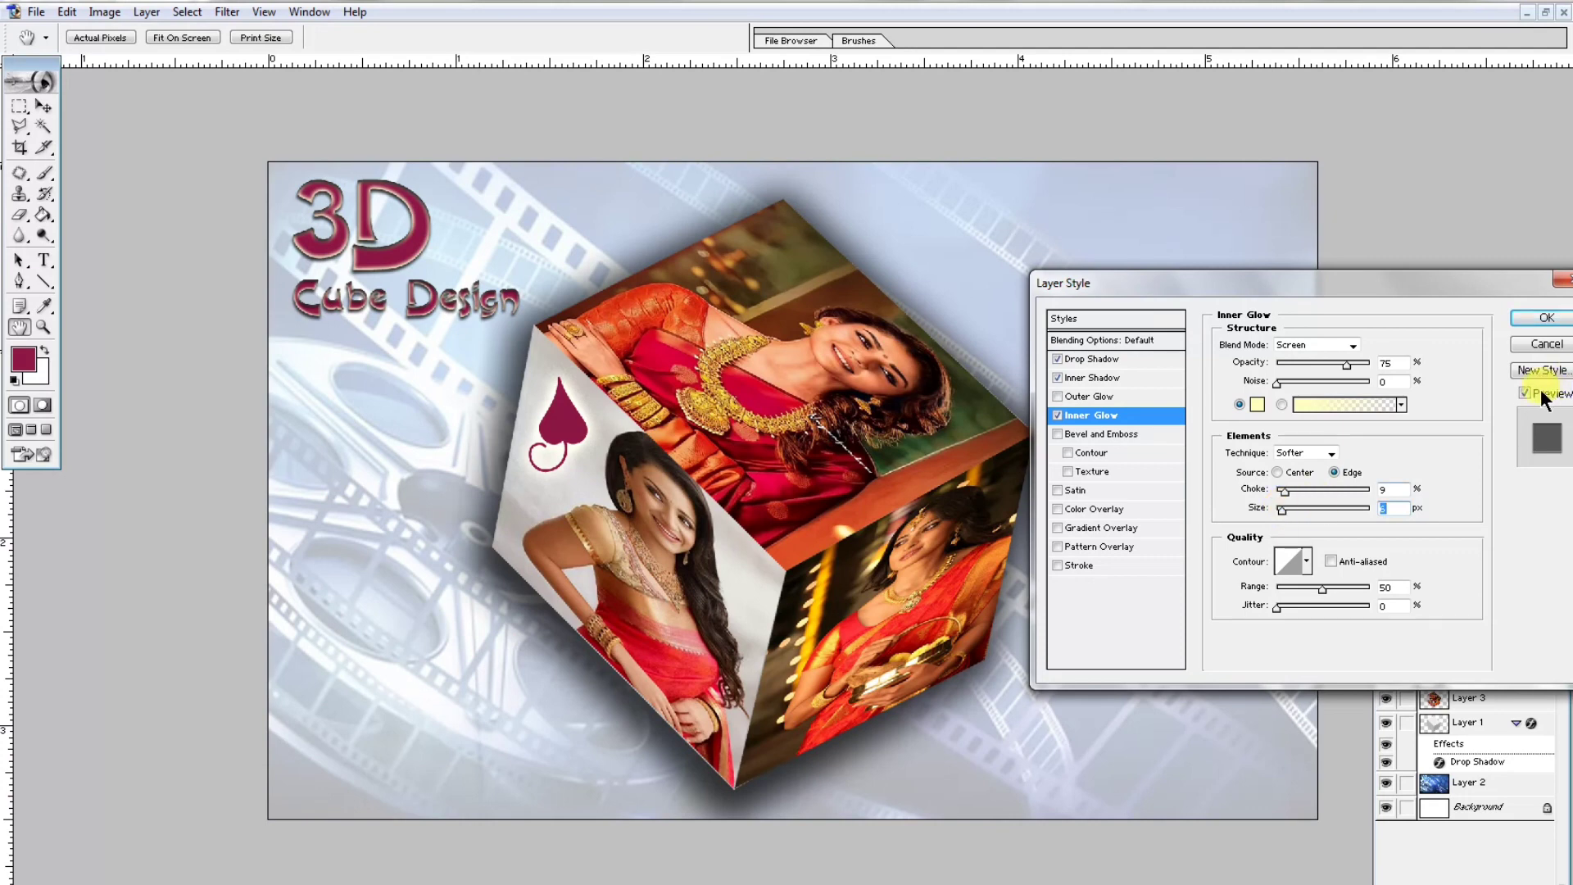
click(1547, 318)
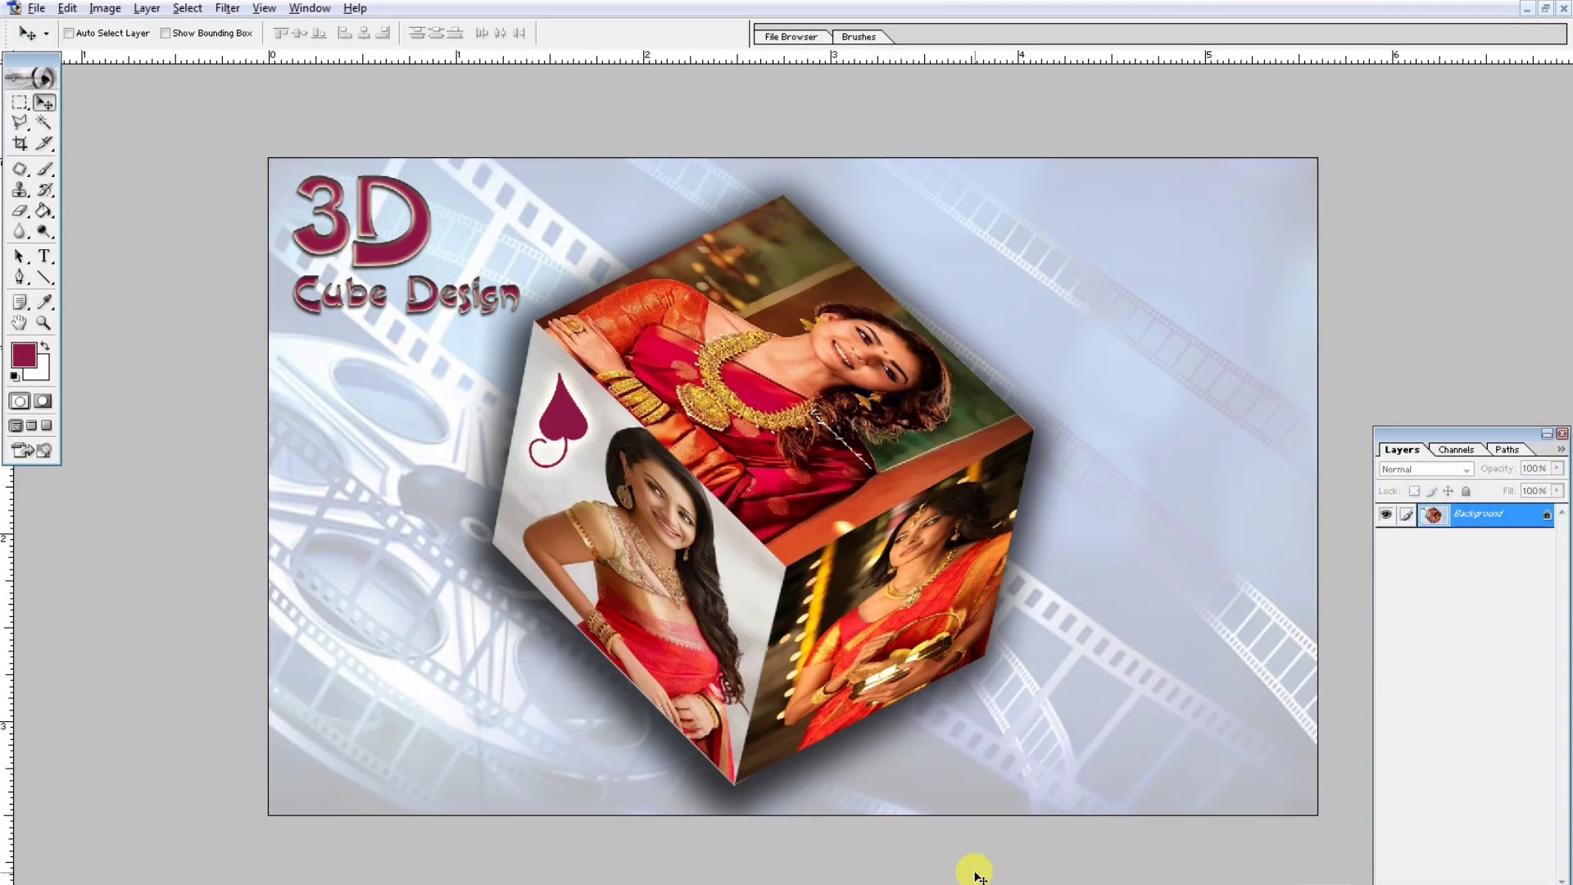
key(ctrl+minus)
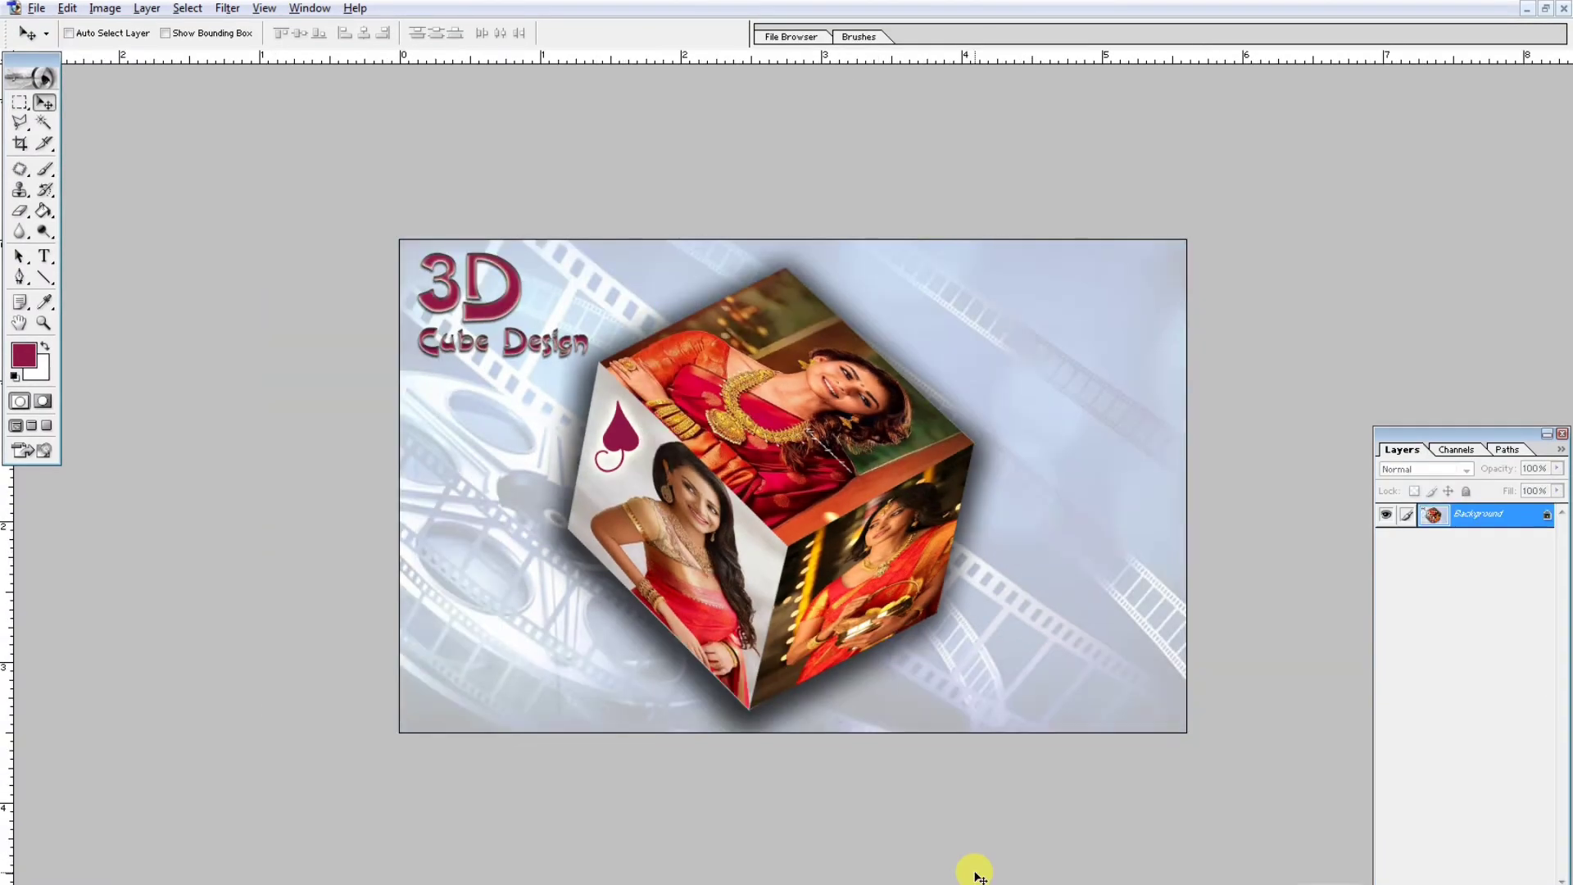
key(ctrl+plus)
key(ctrl+minus)
key(ctrl+plus)
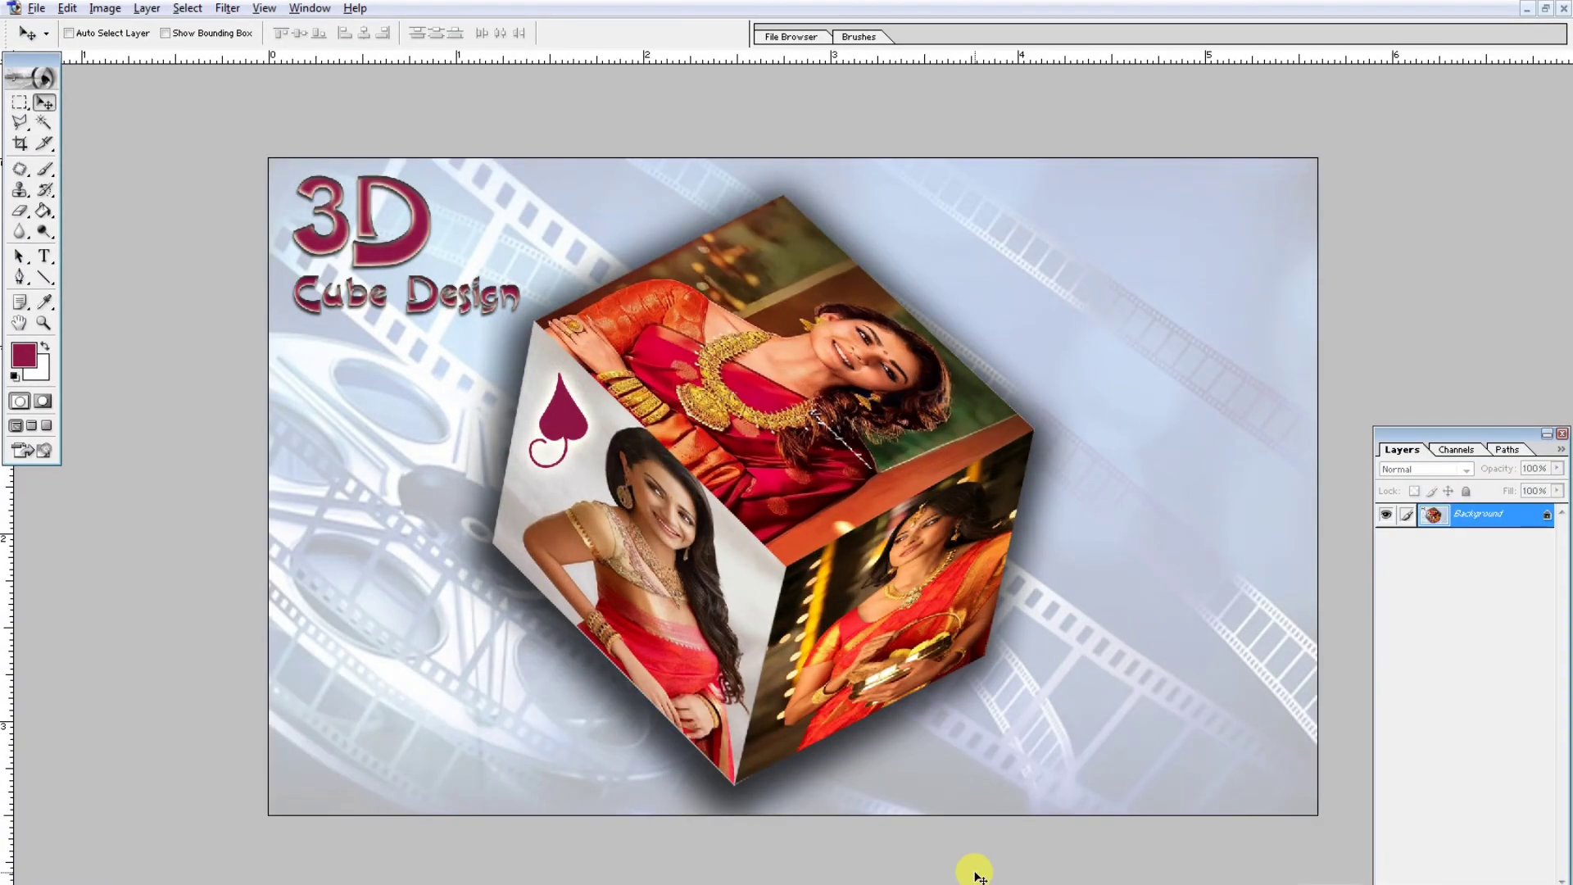
key(ctrl+minus)
key(ctrl+plus)
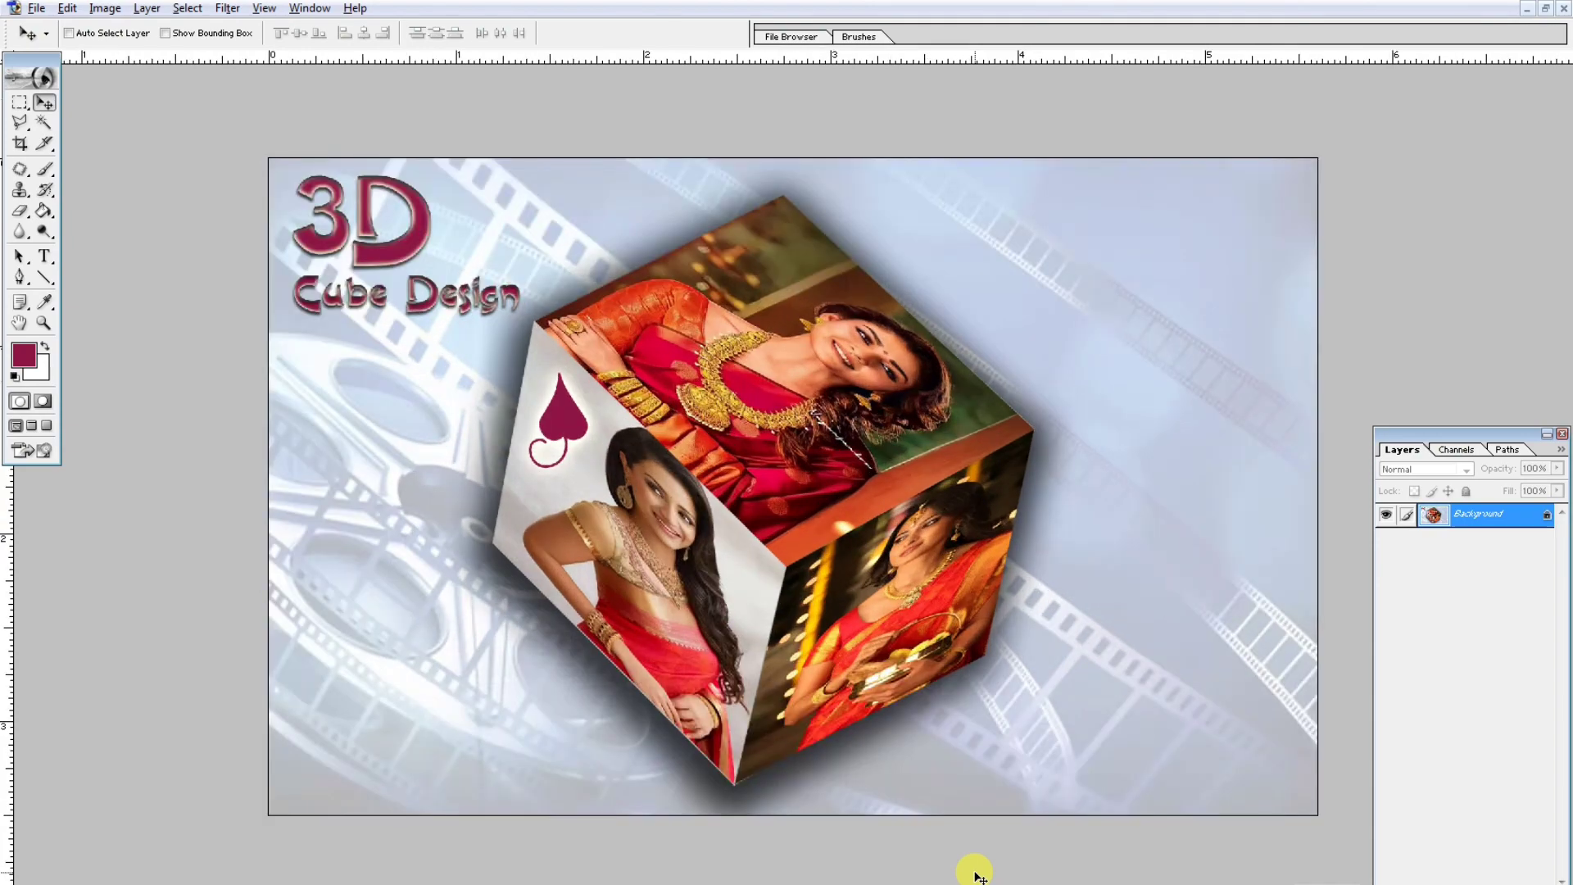